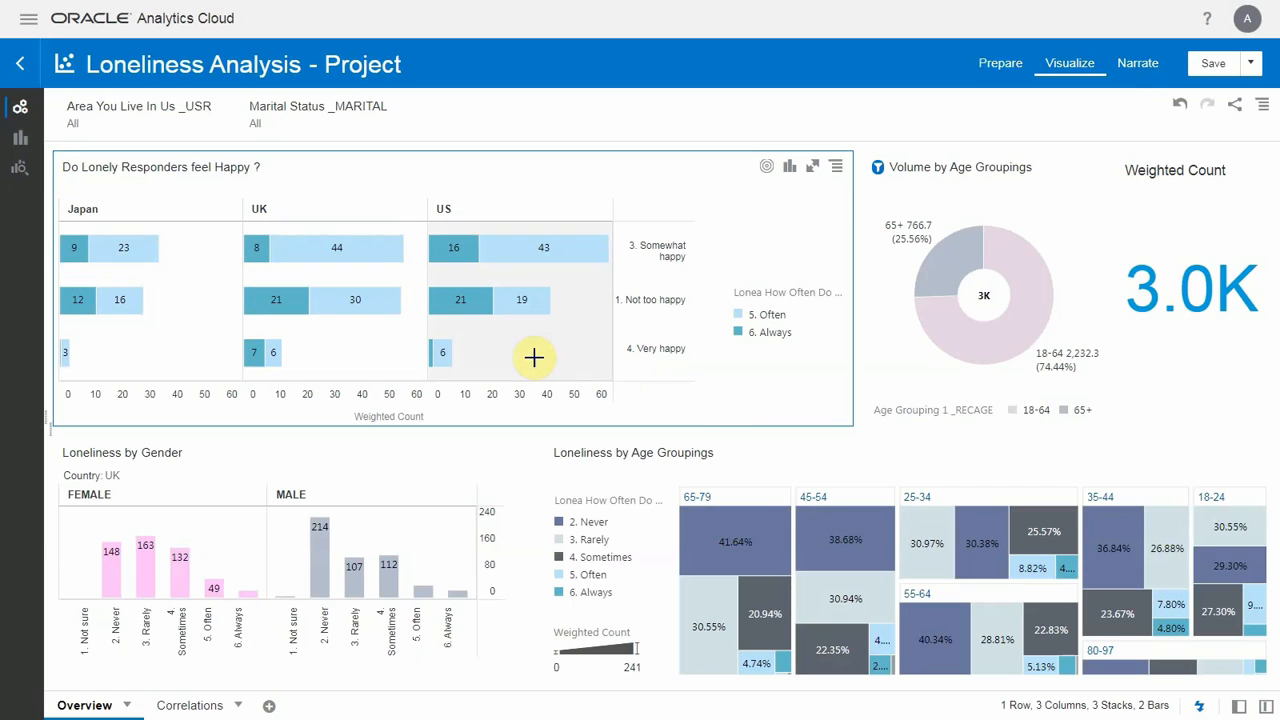
Step: Highlight the UK very happy bars, then the female Often and Always bars in Loneliness by Gender, and view the available actions
{"action": "left_click", "coordinate": [262, 350]}
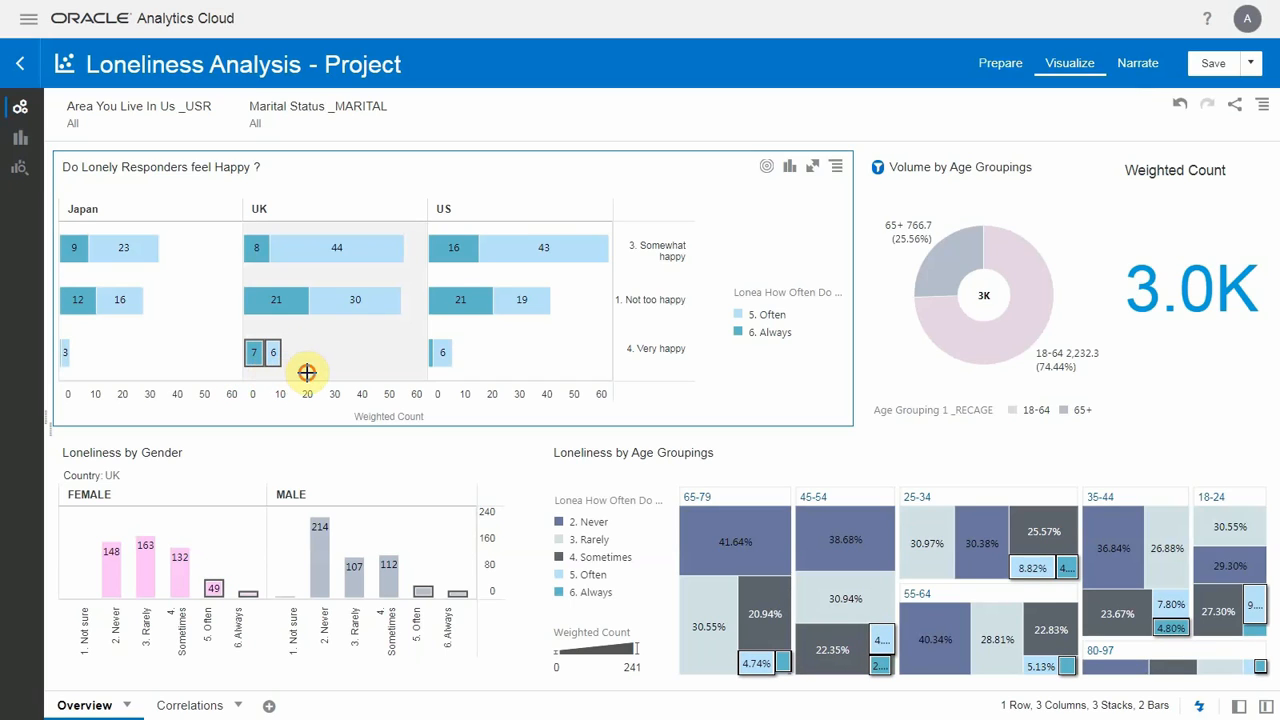
{"action": "left_click", "coordinate": [213, 588]}
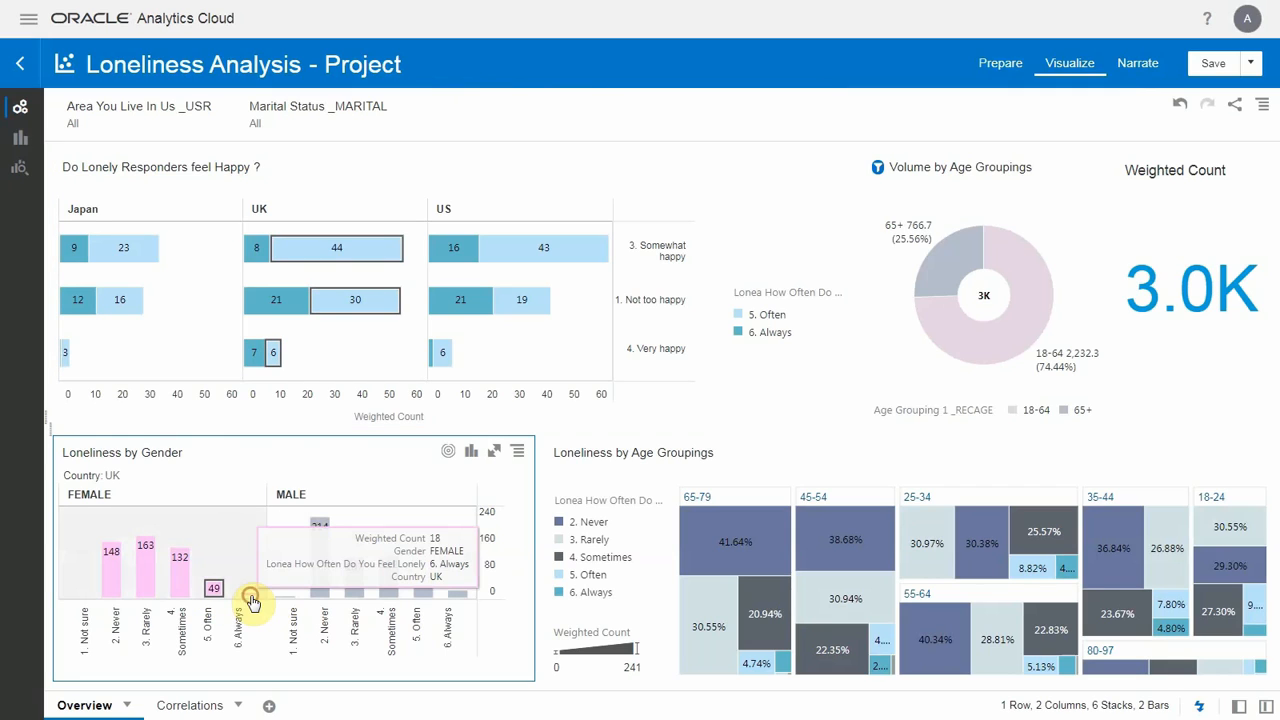
{"action": "left_click", "coordinate": [252, 602]}
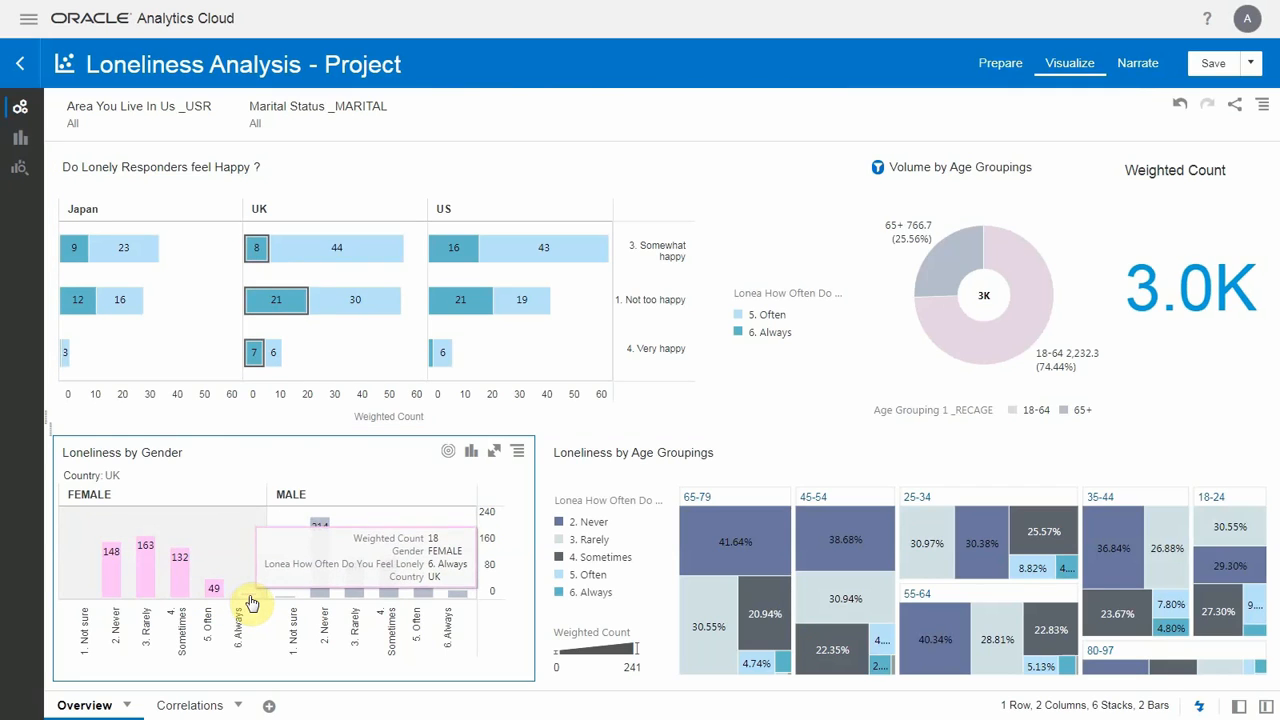
{"action": "right_click", "coordinate": [250, 600]}
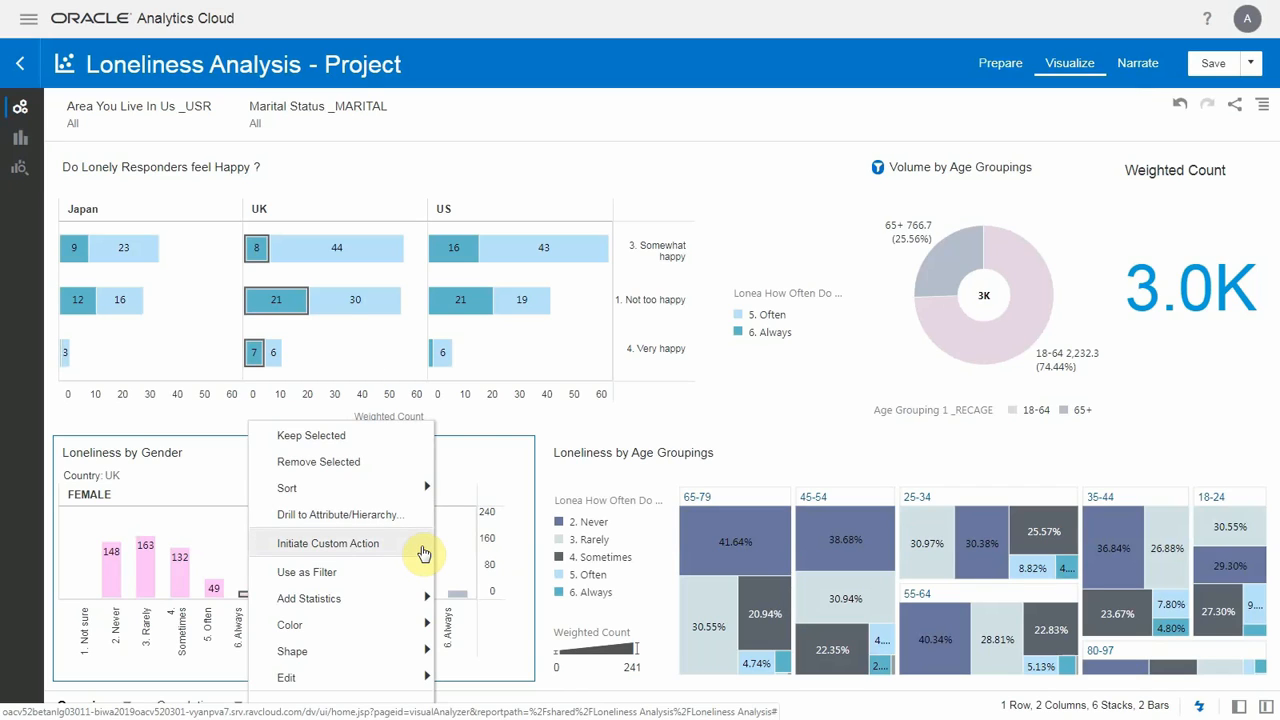
Step: Change the Country filter of the Loneliness by Gender chart to US
{"action": "left_click", "coordinate": [123, 477]}
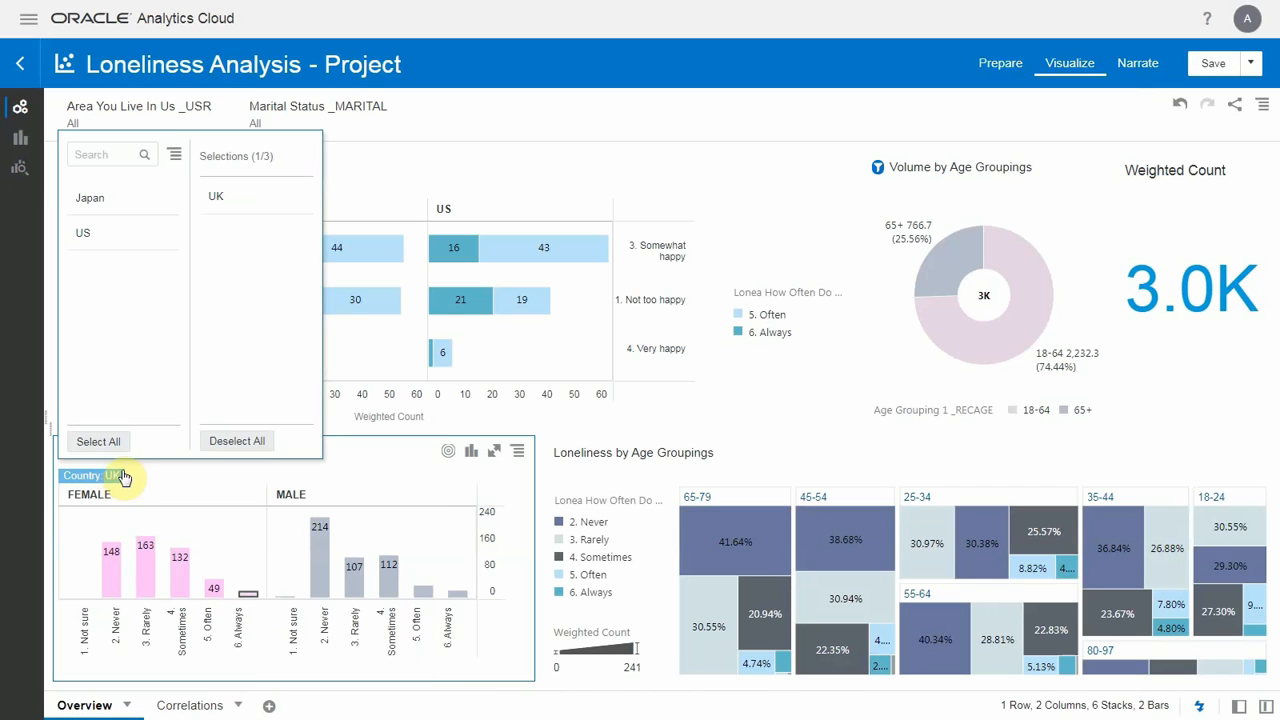
{"action": "left_click", "coordinate": [85, 235]}
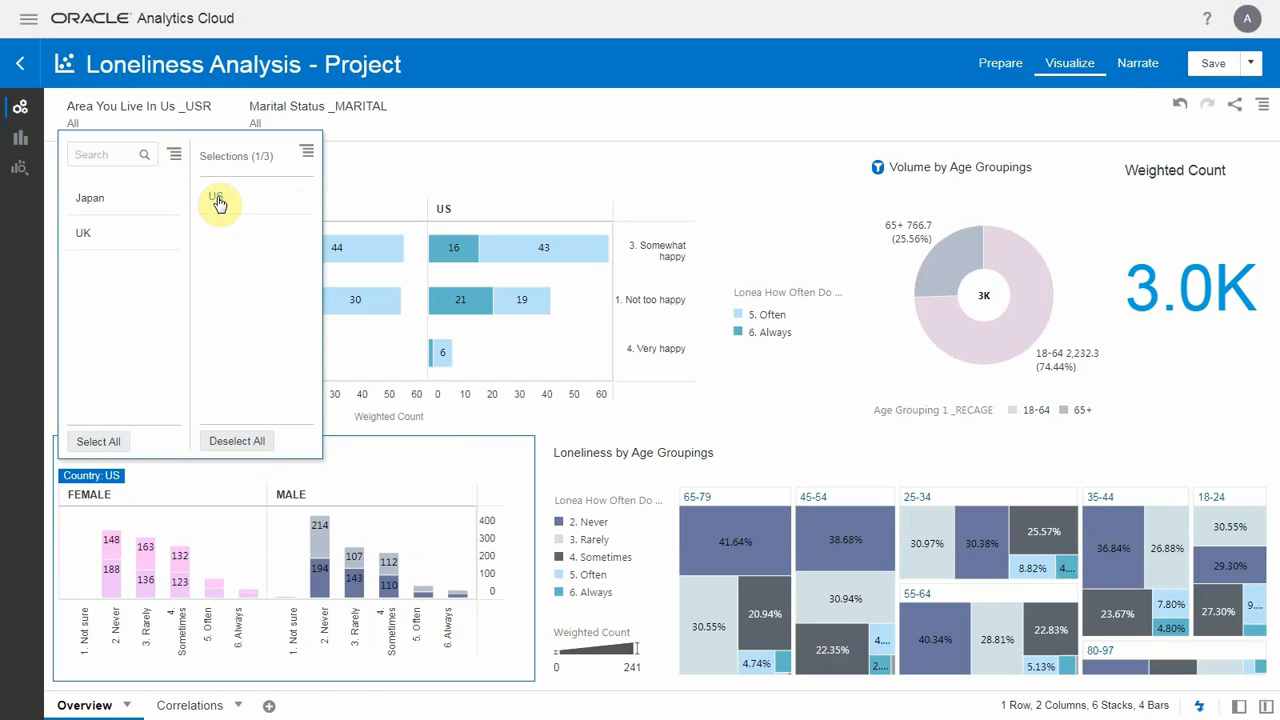
{"action": "left_click", "coordinate": [194, 480]}
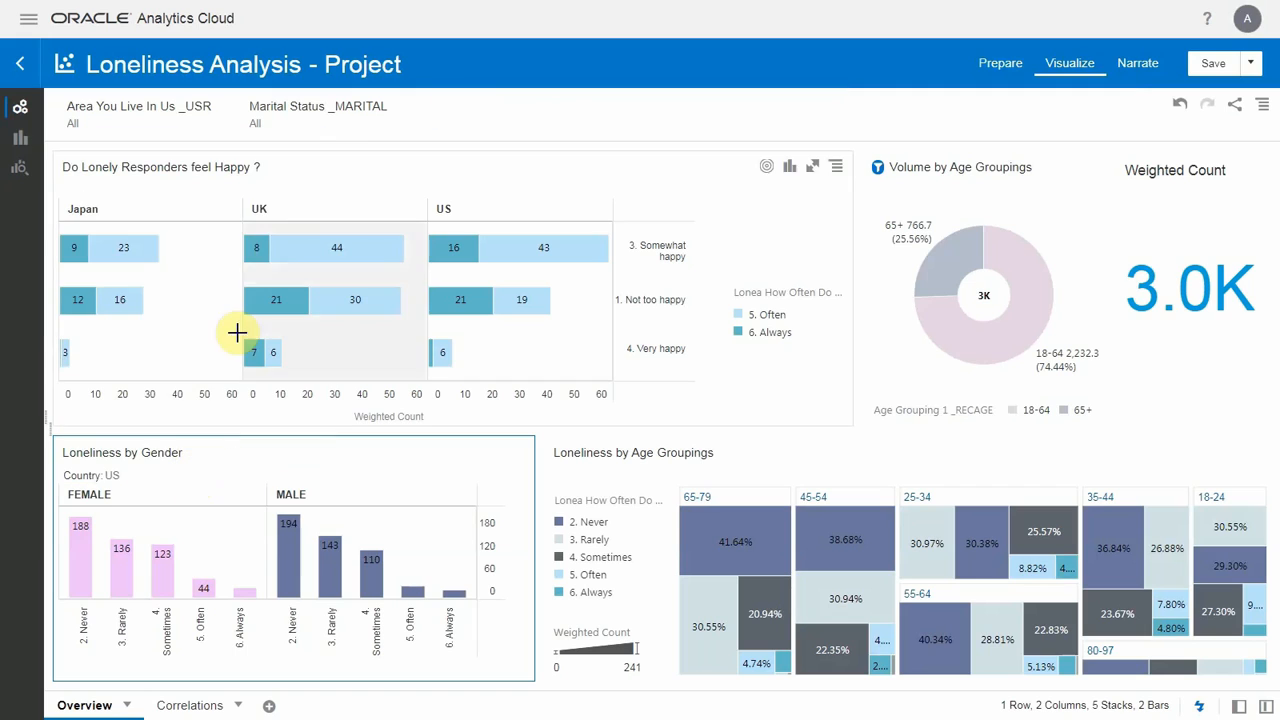
Step: Try filtering the Overview canvas by Marital Status Married, and undo that filter
{"action": "left_click", "coordinate": [284, 127]}
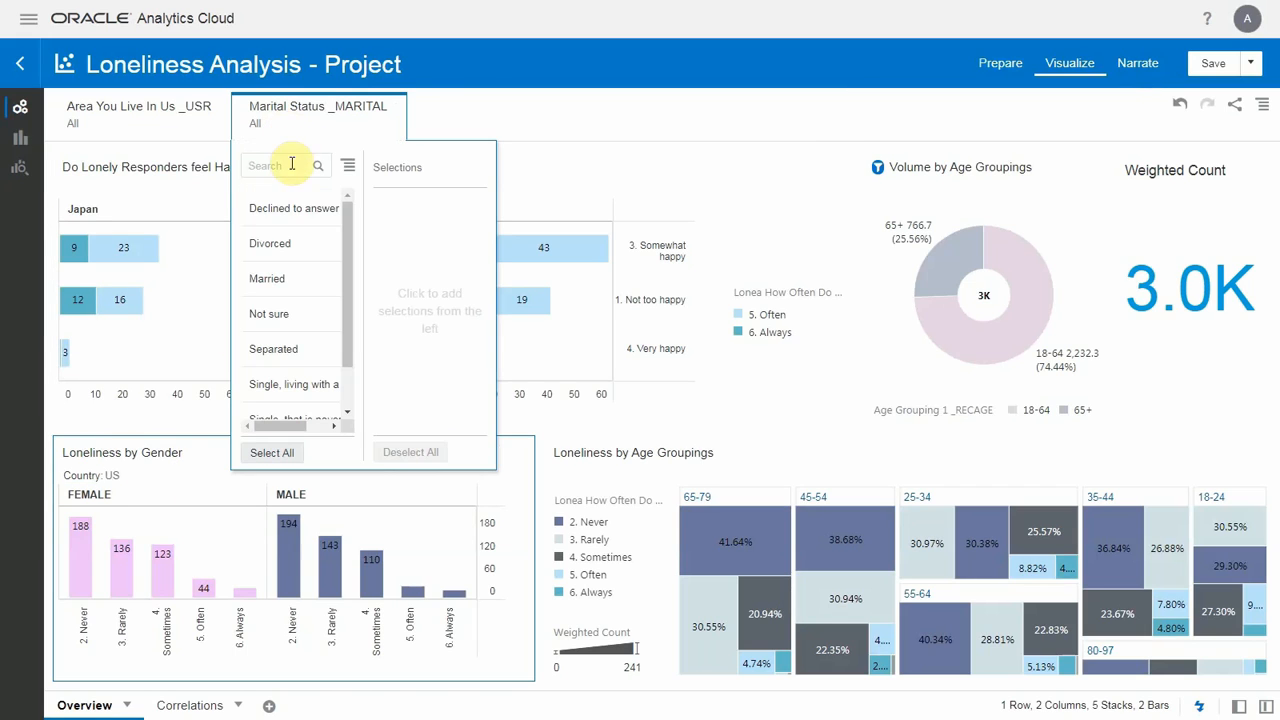
{"action": "left_click", "coordinate": [268, 281]}
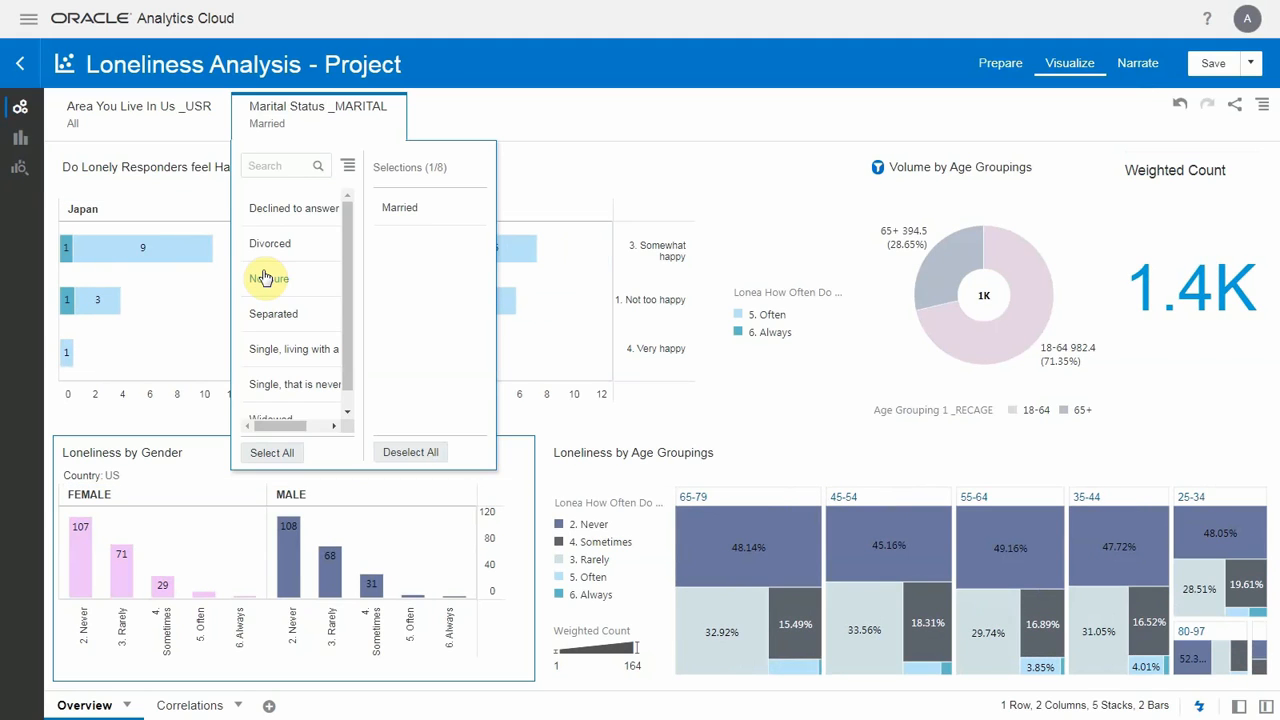
{"action": "left_click", "coordinate": [473, 119]}
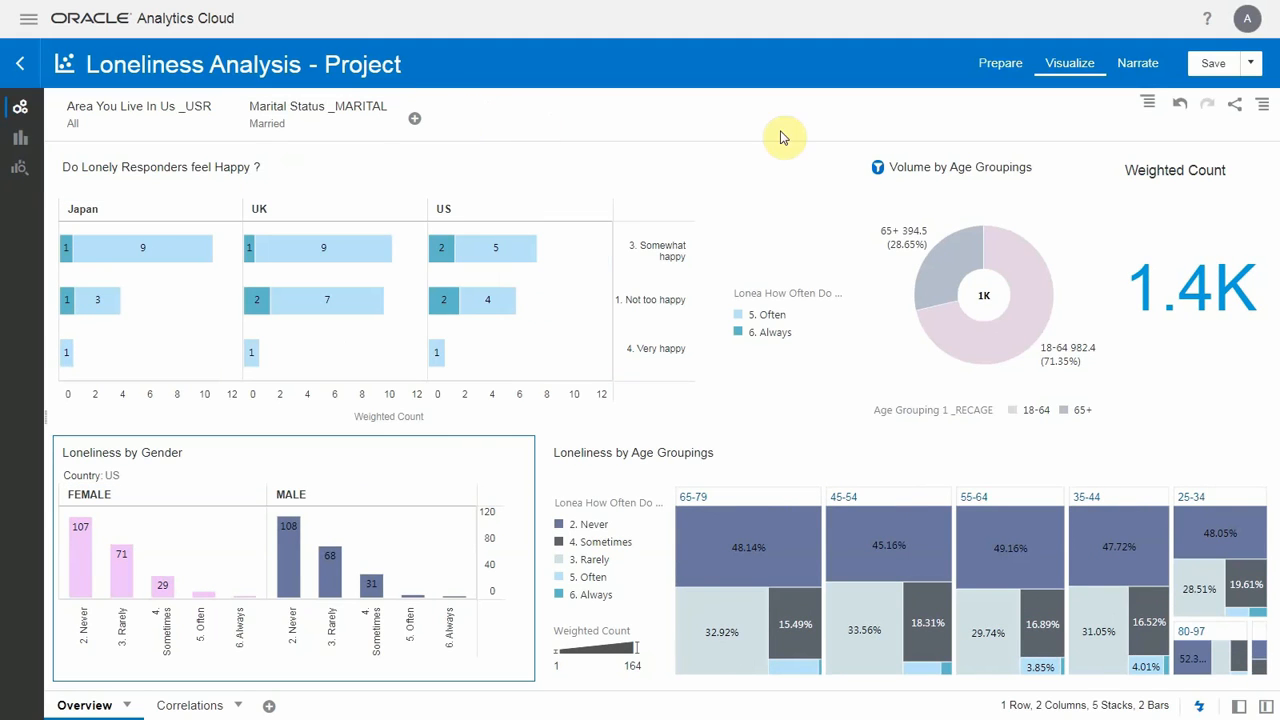
{"action": "left_click", "coordinate": [1179, 104]}
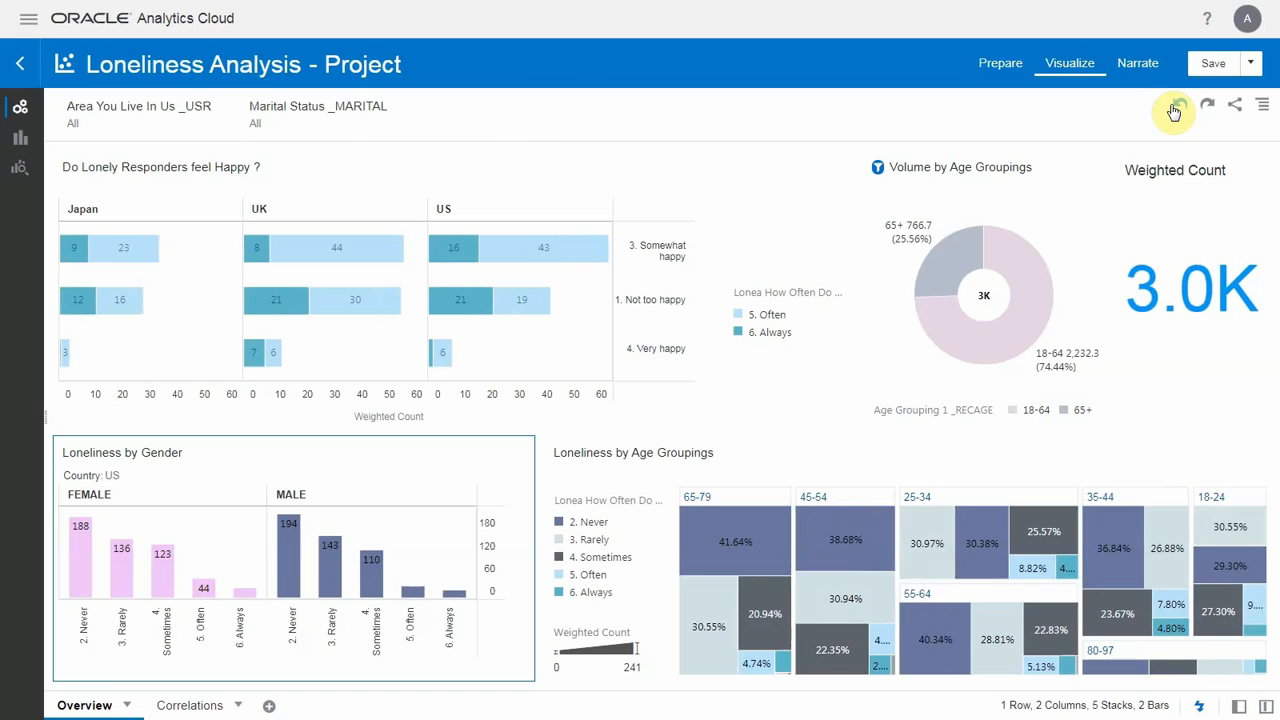
Step: Examine the charts filtered by the 18-64 and 65+ slices of the Volume by Age Groupings donut, and clear the selection
{"action": "left_click", "coordinate": [1011, 276]}
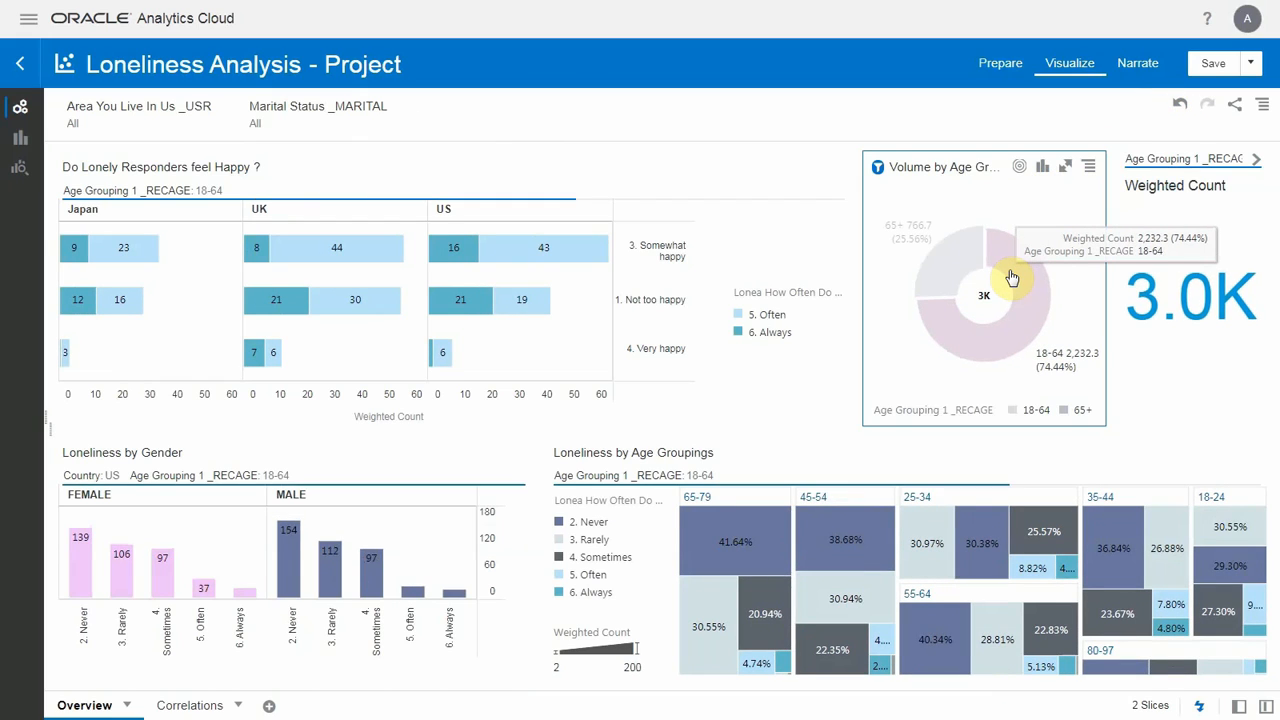
{"action": "left_click", "coordinate": [960, 270]}
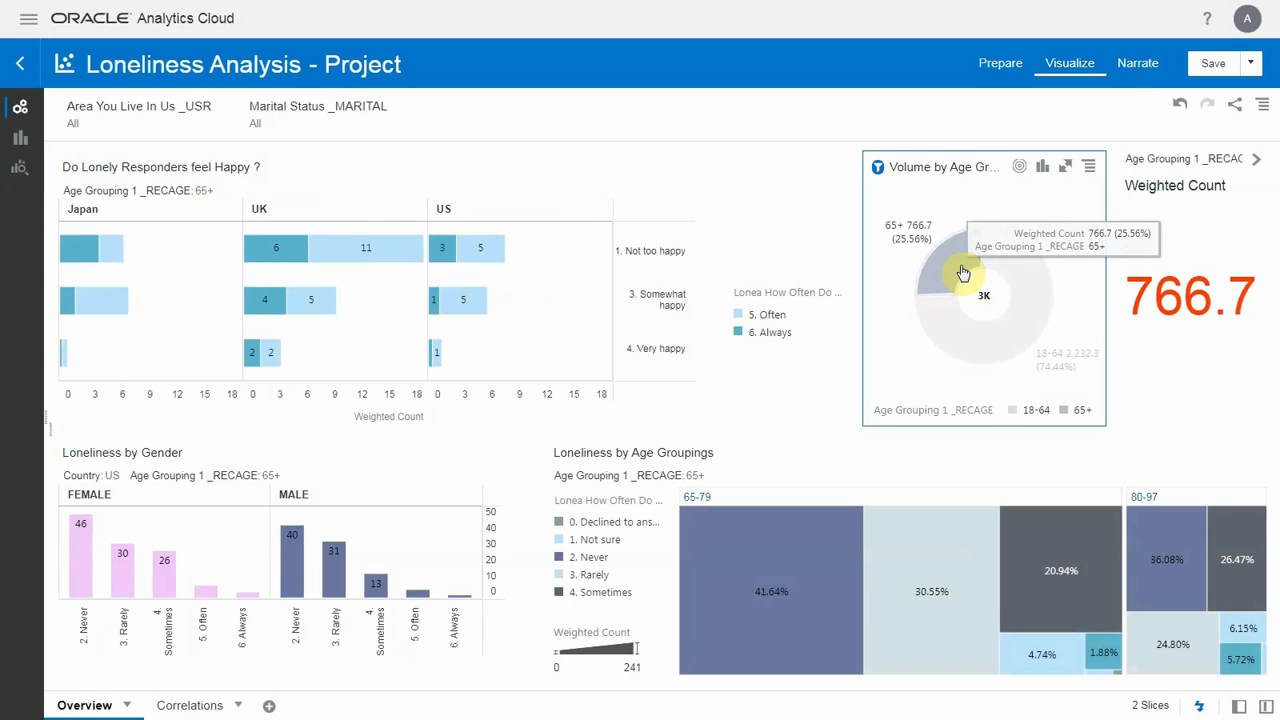
{"action": "left_click", "coordinate": [1003, 251]}
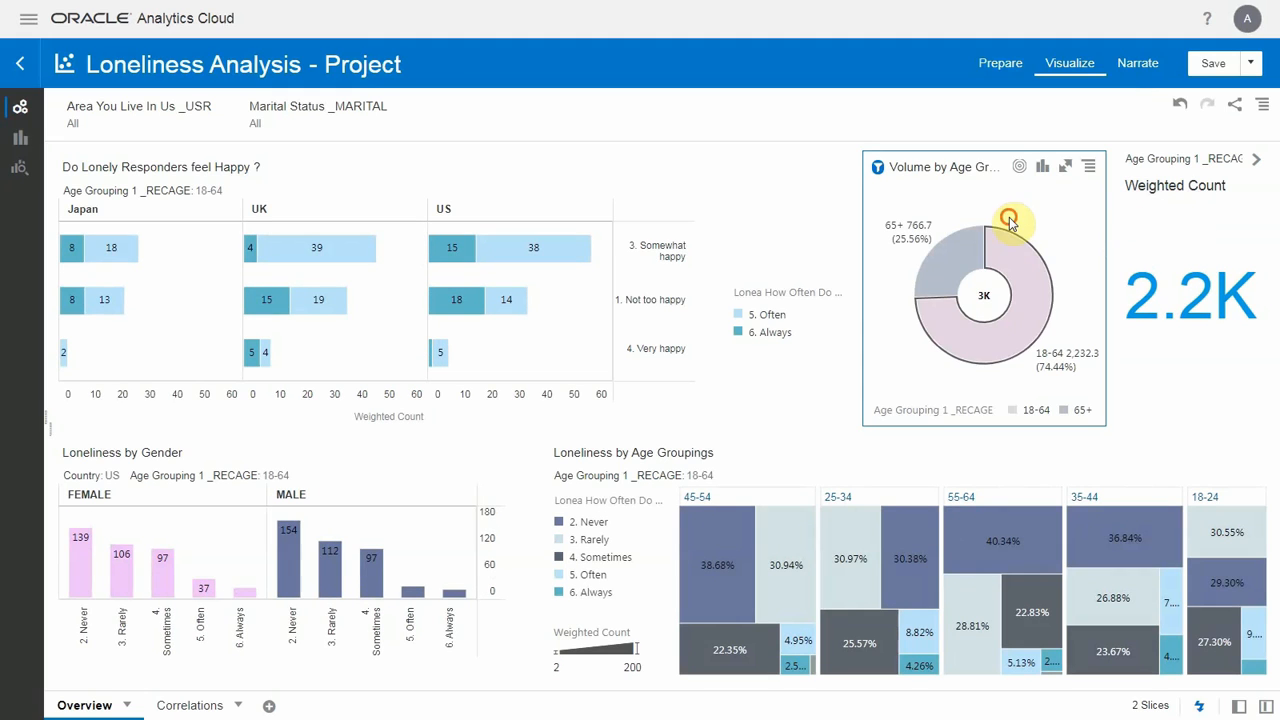
{"action": "left_click", "coordinate": [1009, 217]}
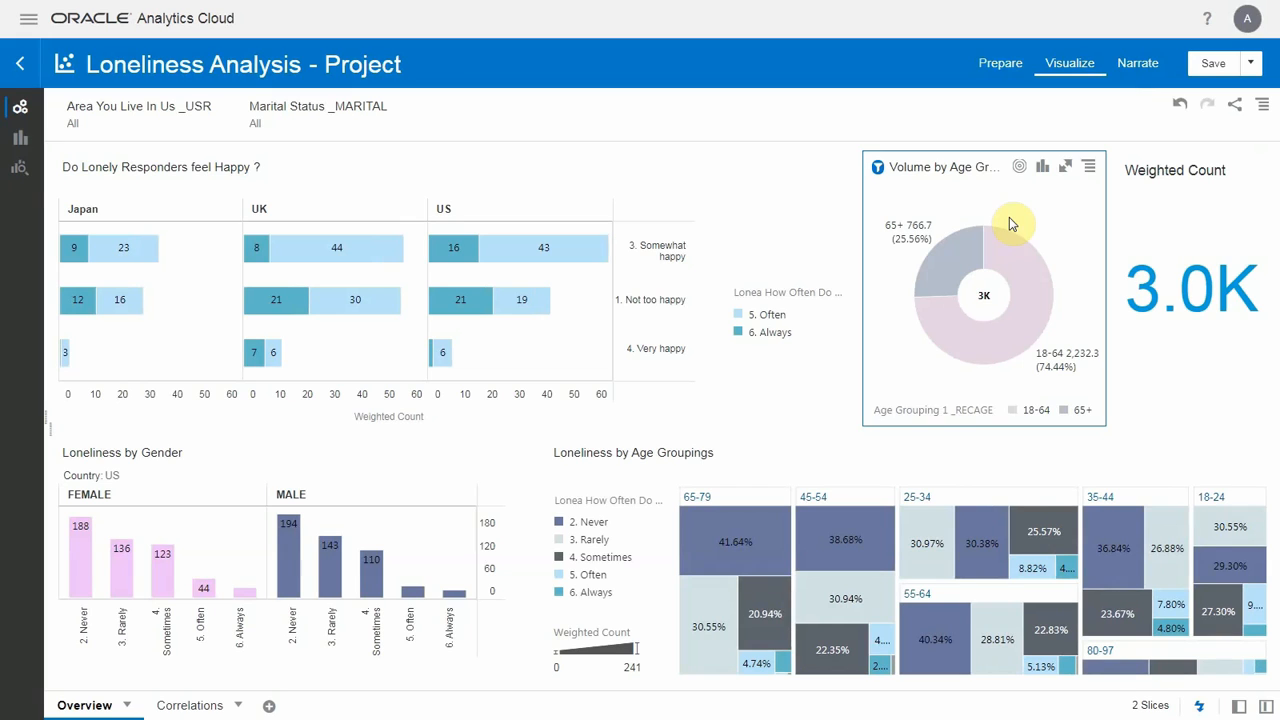
Step: Open the Correlations canvas and examine how General Happiness correlates with family happiness, loneliness, personal discussion and daily social media usage
{"action": "left_click", "coordinate": [200, 706]}
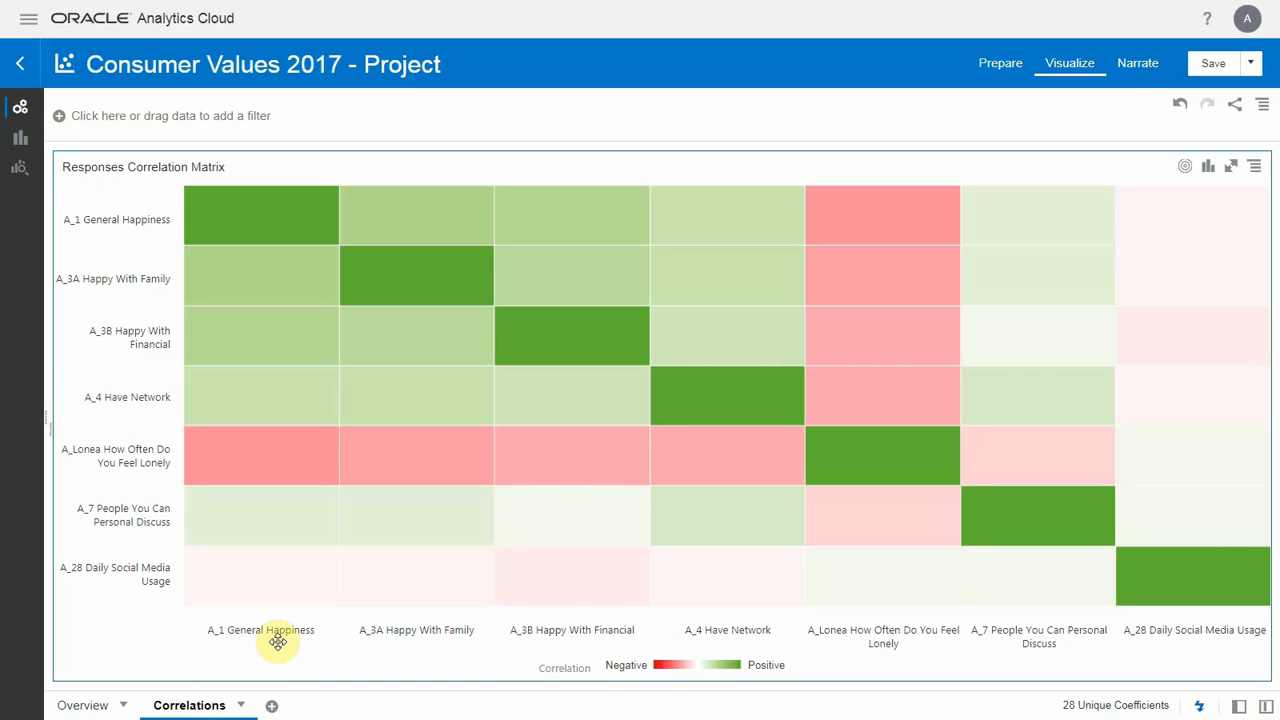
{"action": "mouse_move", "coordinate": [258, 276]}
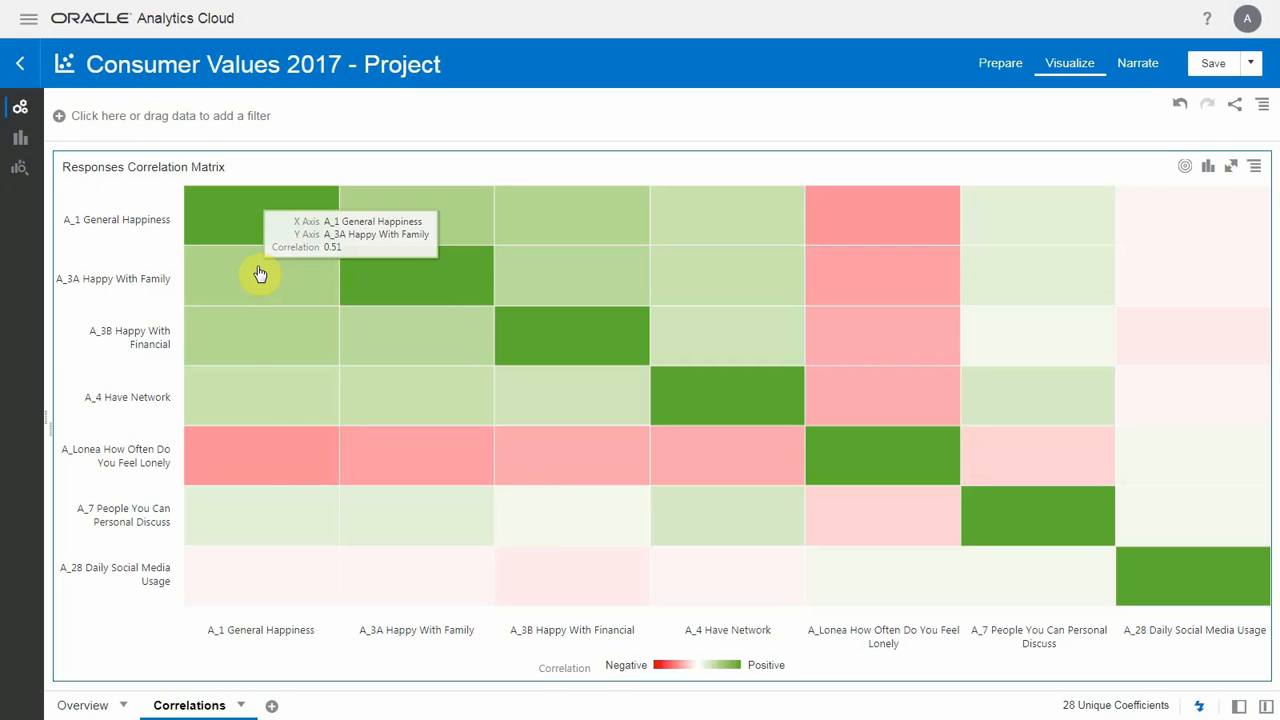
{"action": "mouse_move", "coordinate": [218, 461]}
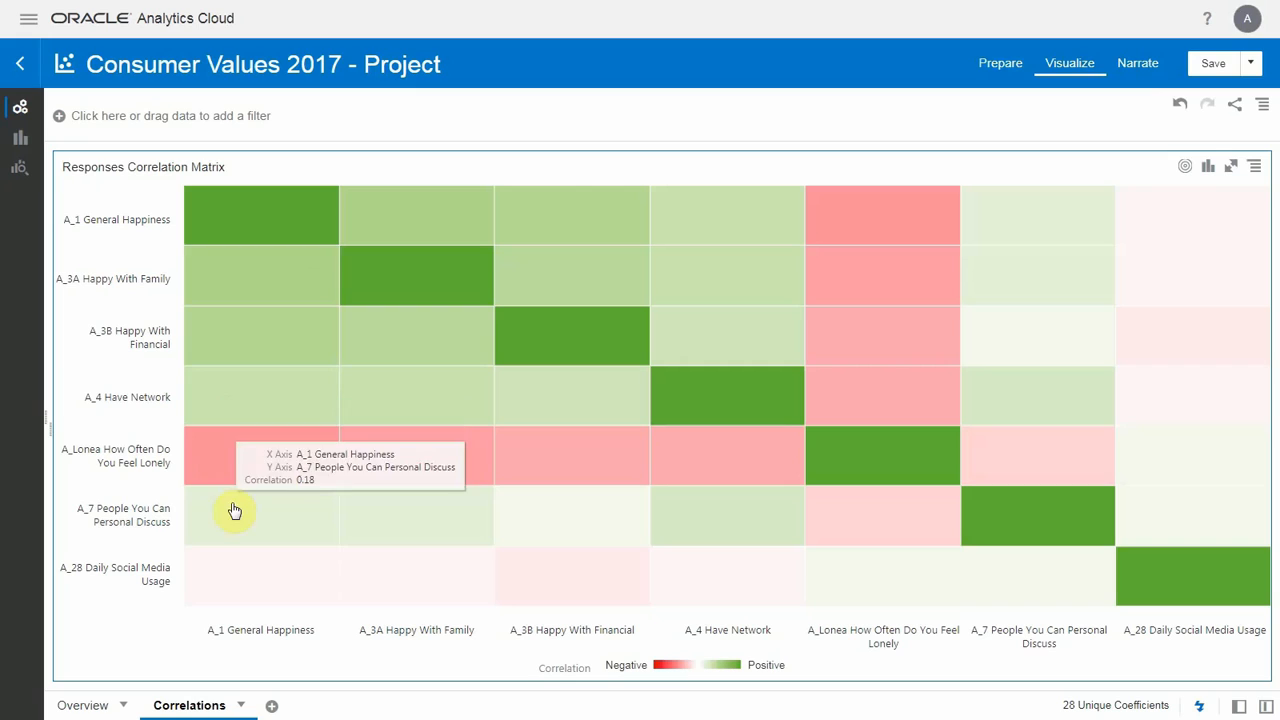
{"action": "mouse_move", "coordinate": [246, 555]}
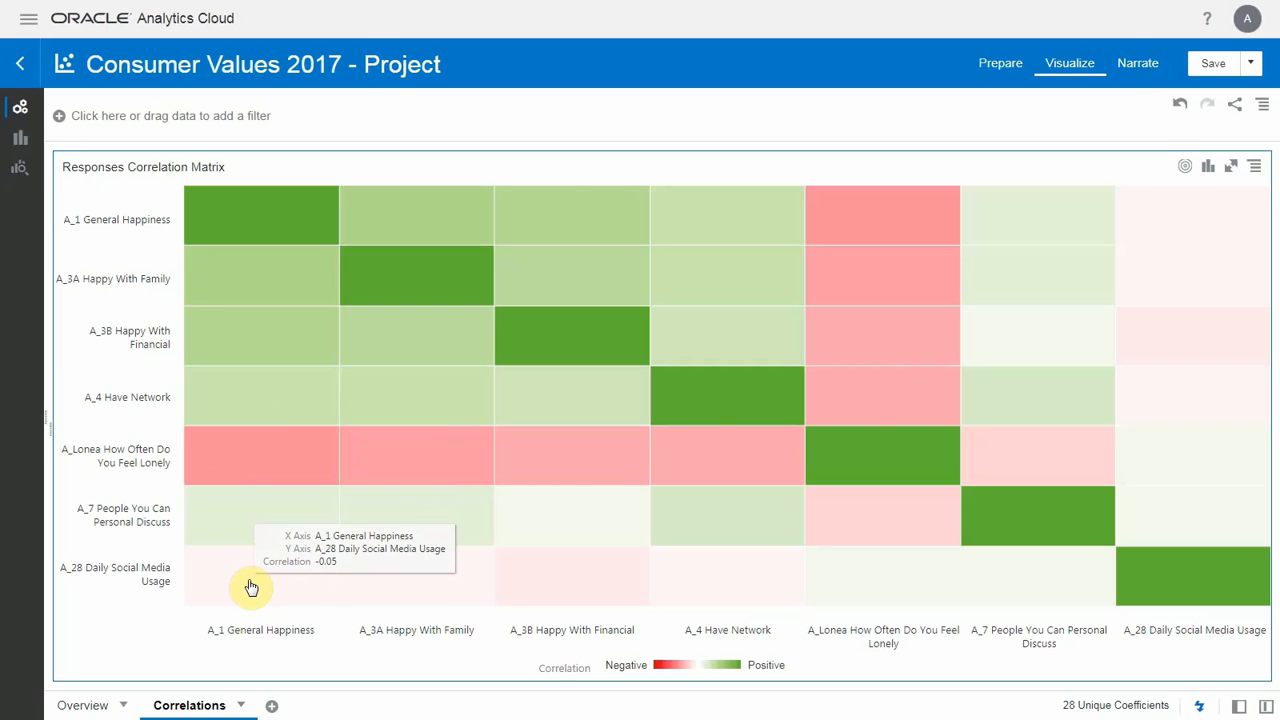
Step: Find the Age attribute in the KFF Loneliness data by searching "age" and add it as the correlation matrix's Detail
{"action": "left_click", "coordinate": [1237, 708]}
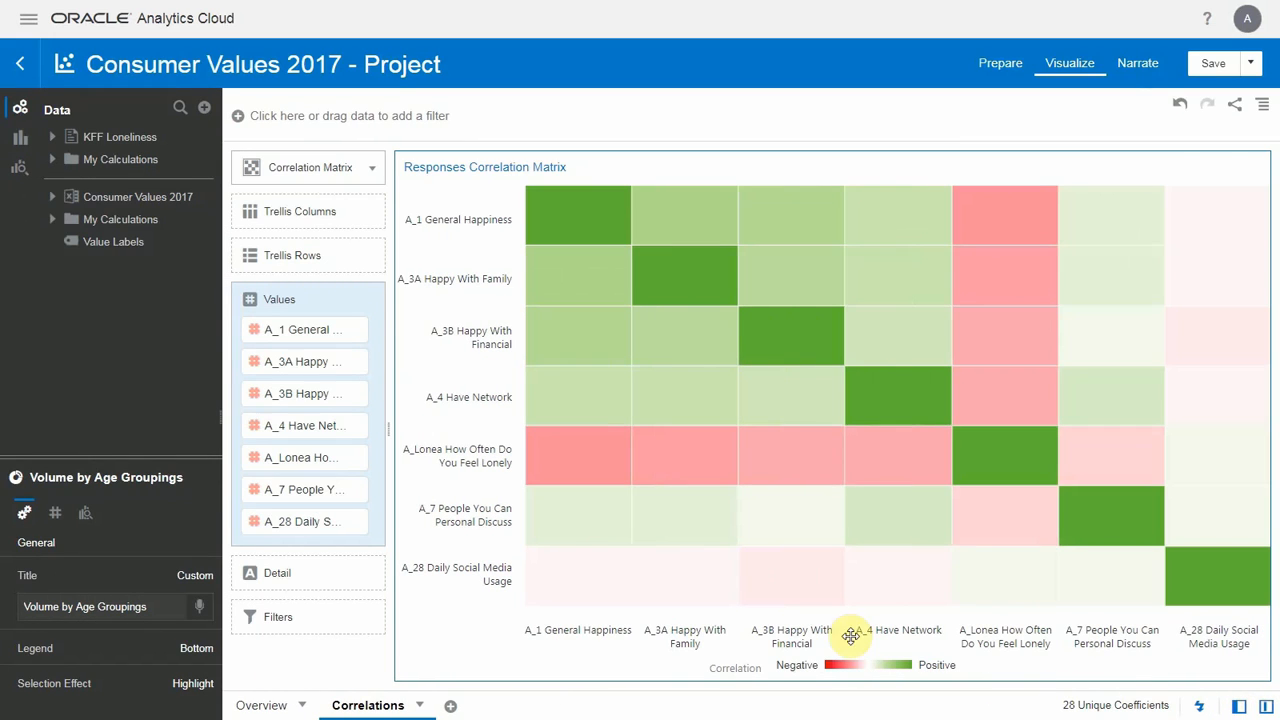
{"action": "left_click", "coordinate": [54, 139]}
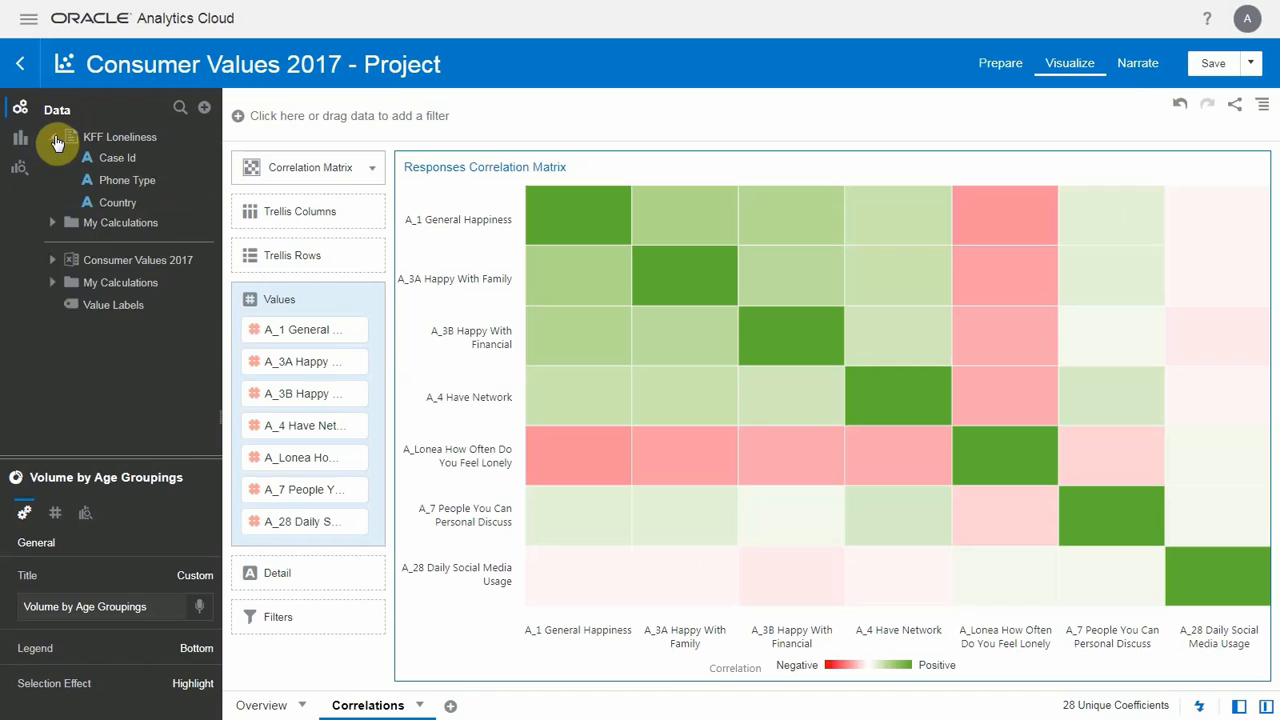
{"action": "left_click", "coordinate": [176, 111]}
{"action": "type", "text": "ag"}
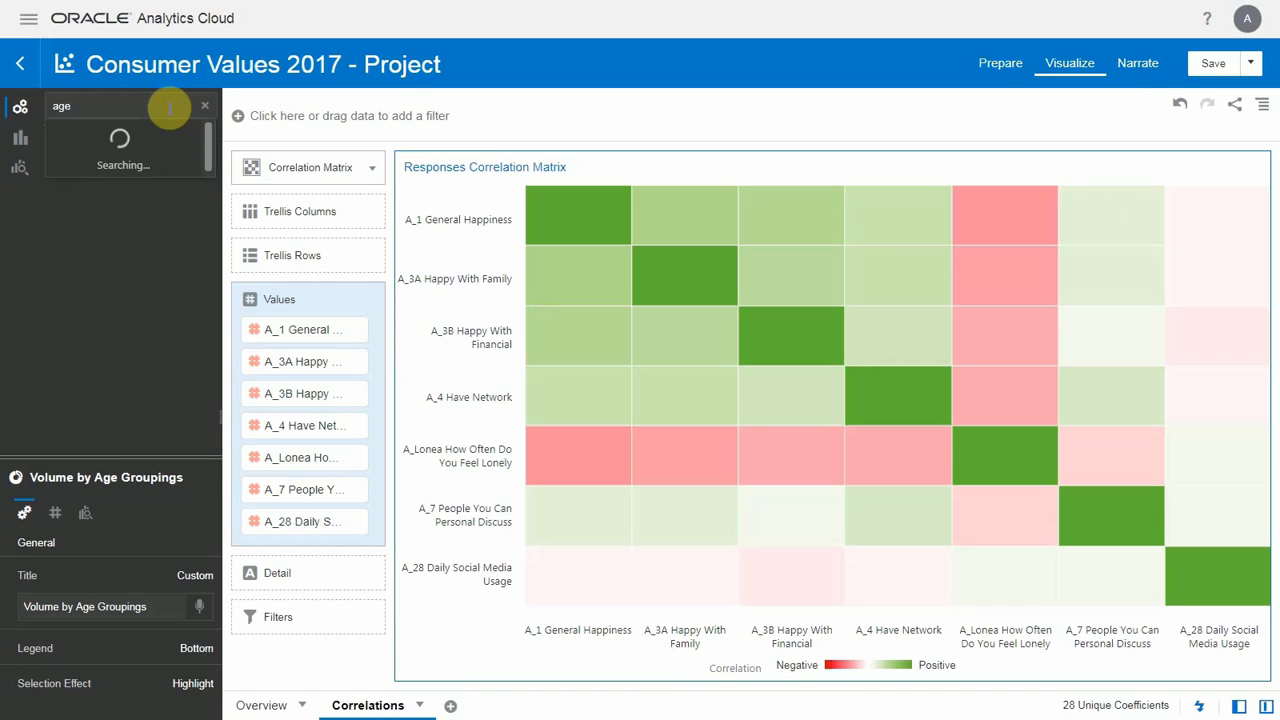
{"action": "type", "text": "e"}
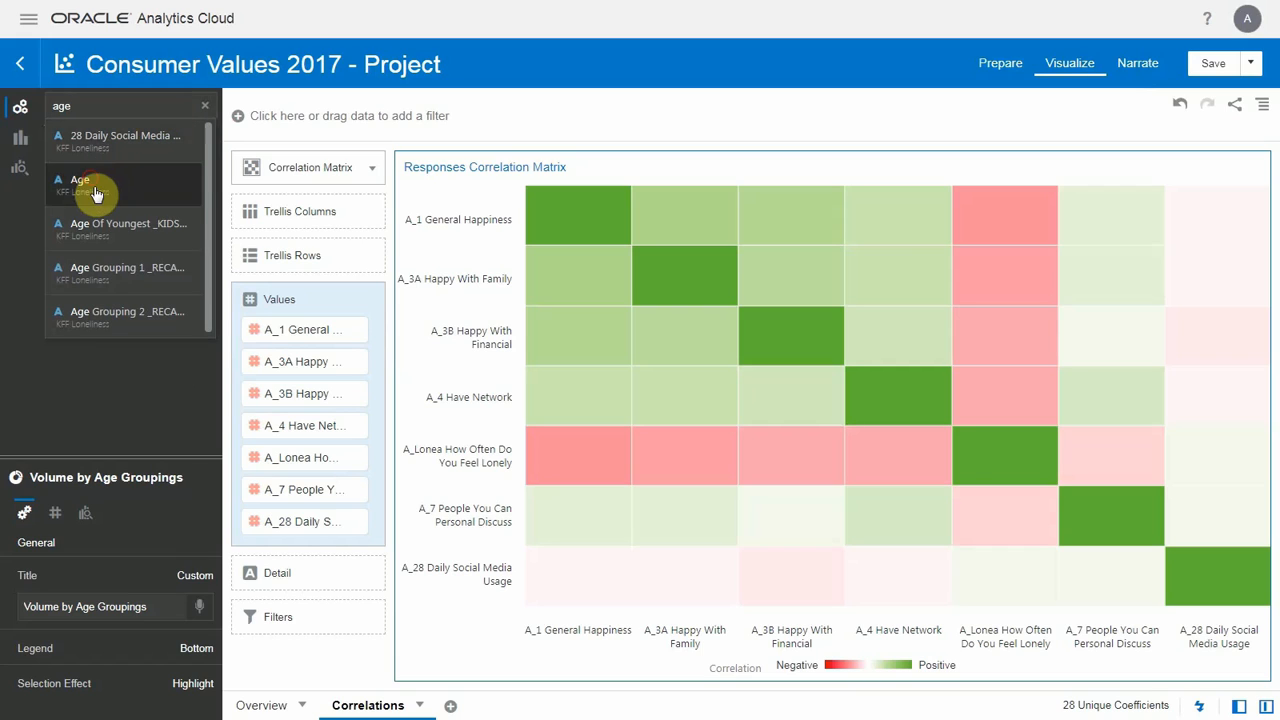
{"action": "left_click_drag", "start_coordinate": [120, 180], "coordinate": [314, 578]}
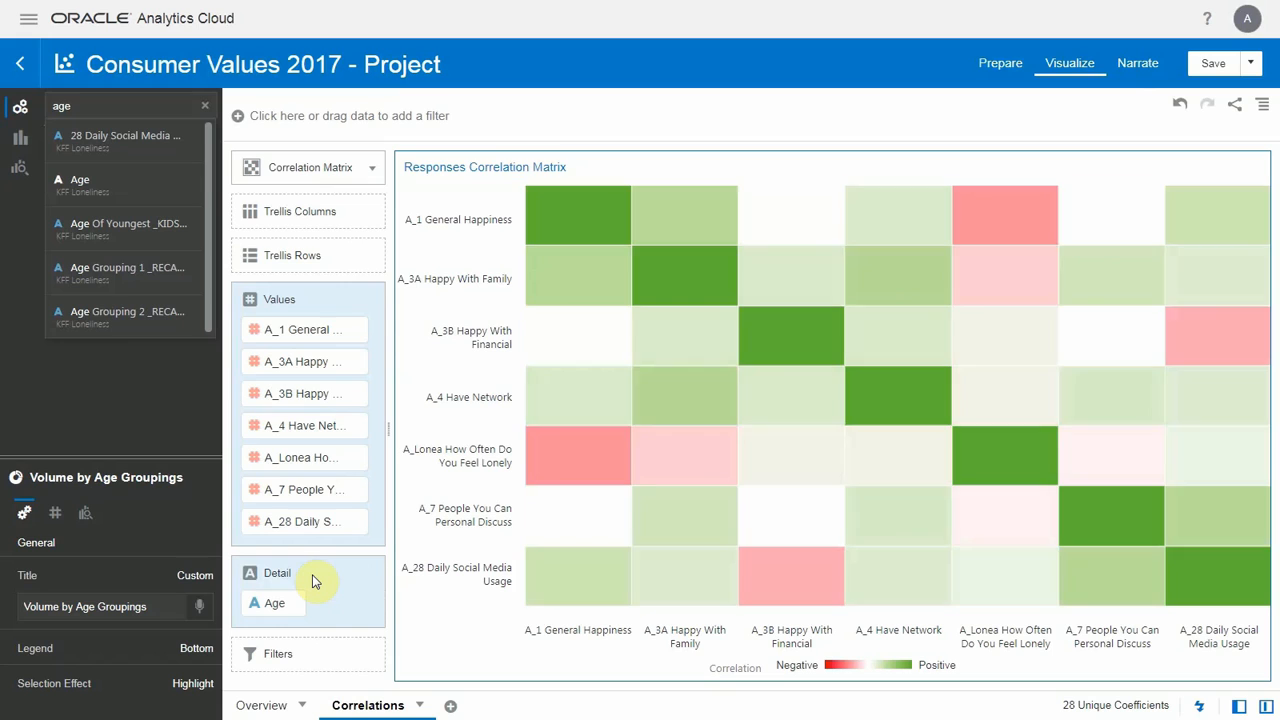
Step: Remove all values from the correlation matrix except A_1 General Happiness and A_Lonea How Often Do You Feel Lonely
{"action": "left_click", "coordinate": [358, 522]}
{"action": "left_click", "coordinate": [358, 489]}
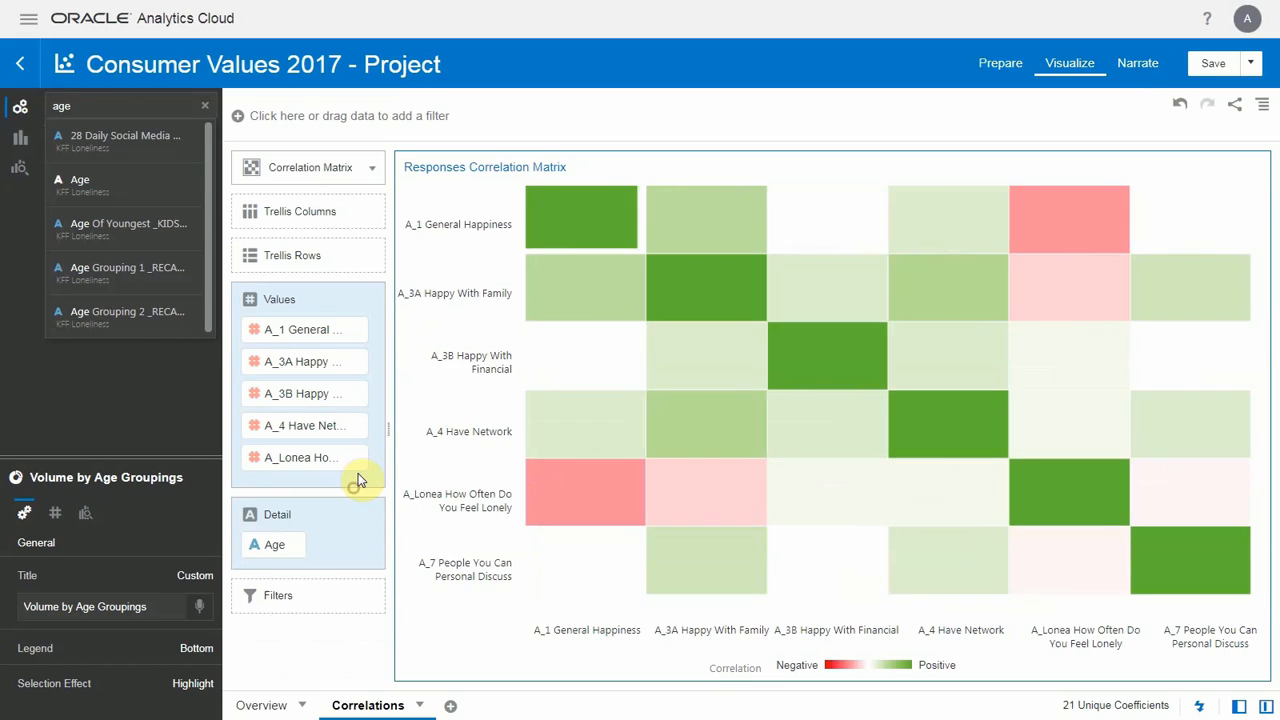
{"action": "left_click", "coordinate": [358, 425]}
{"action": "left_click", "coordinate": [358, 394]}
{"action": "left_click", "coordinate": [358, 362]}
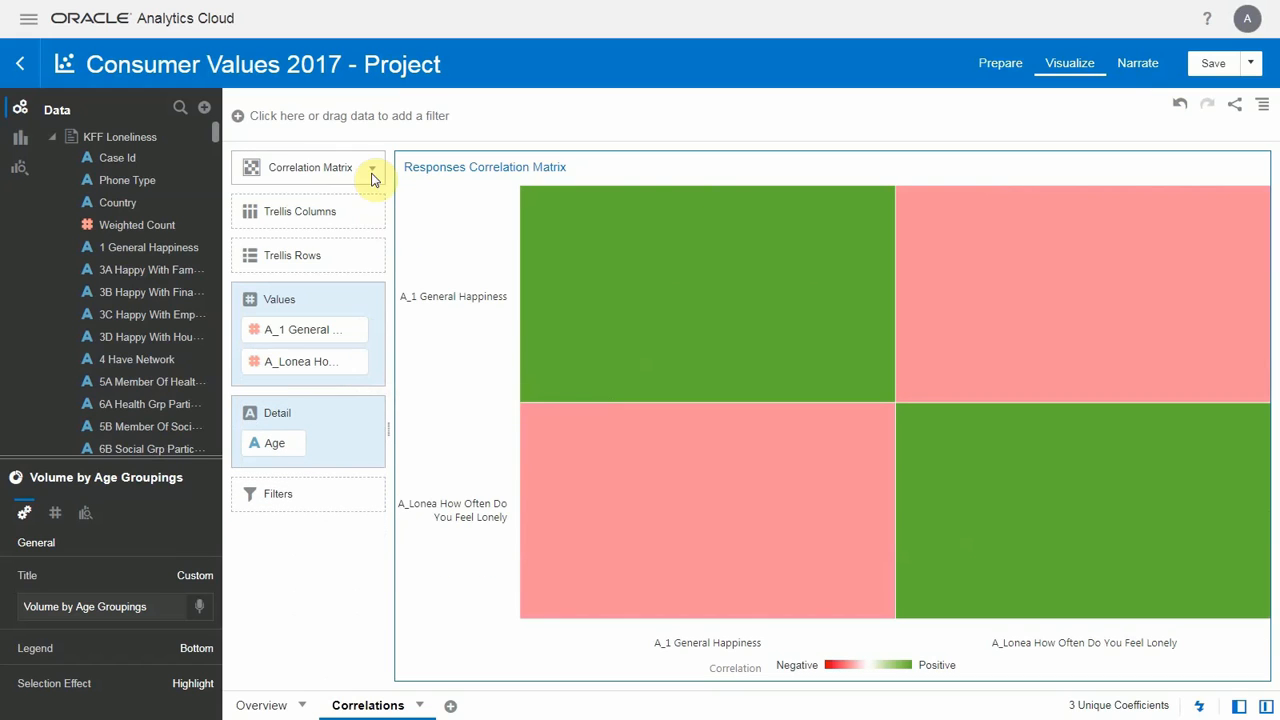
Step: Change the visualization type to Scatter and size its points by Weighted Count
{"action": "left_click", "coordinate": [372, 170]}
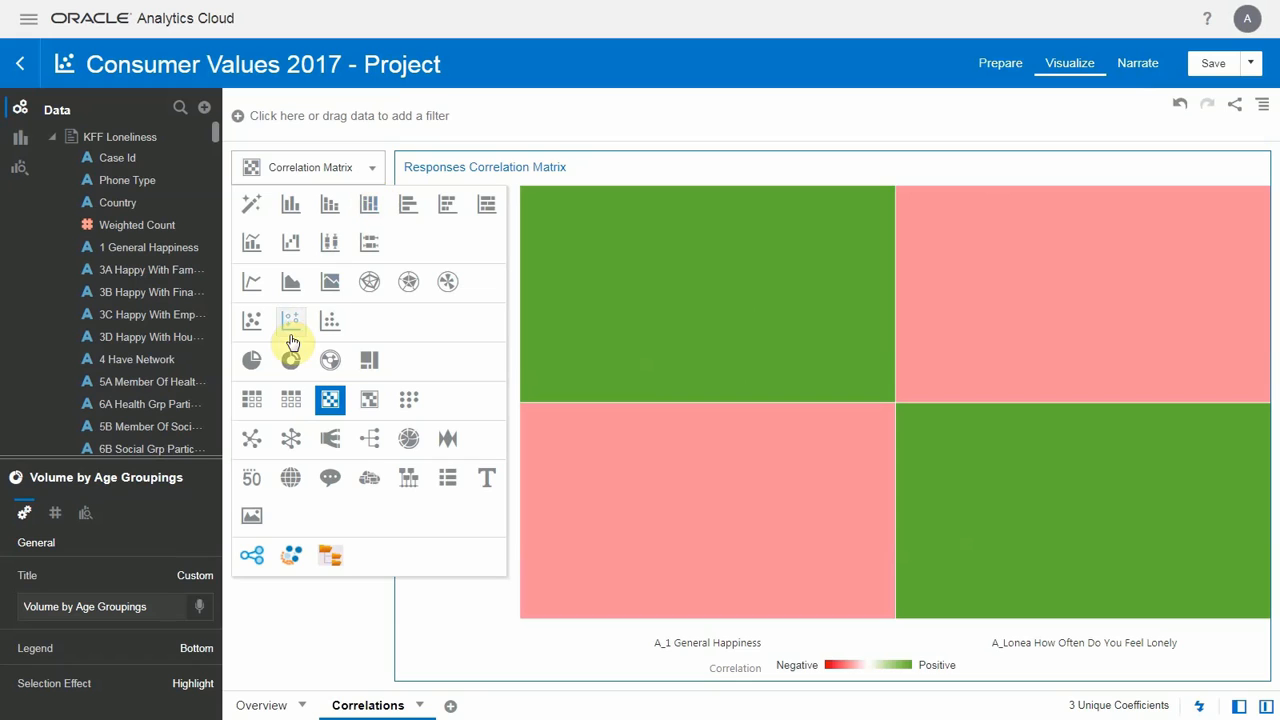
{"action": "left_click", "coordinate": [251, 320]}
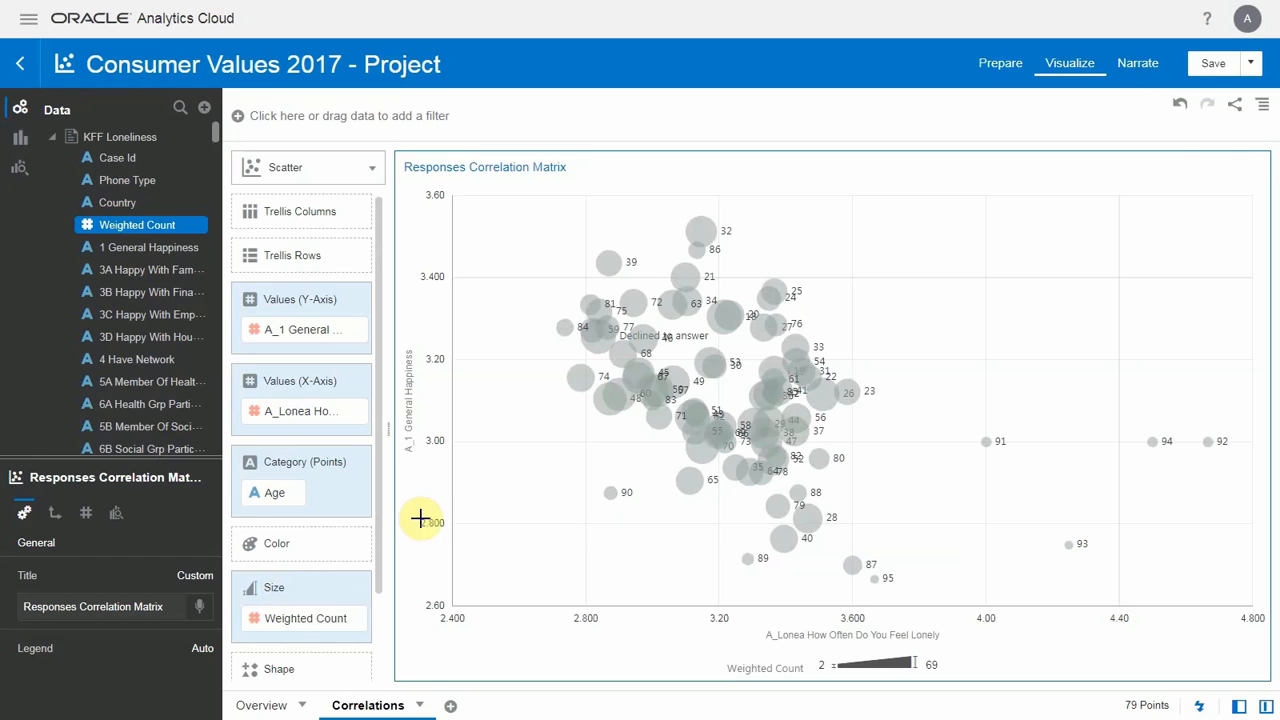
Step: Add a trend line to the scatter chart and set its method to Polynomial
{"action": "right_click", "coordinate": [851, 333]}
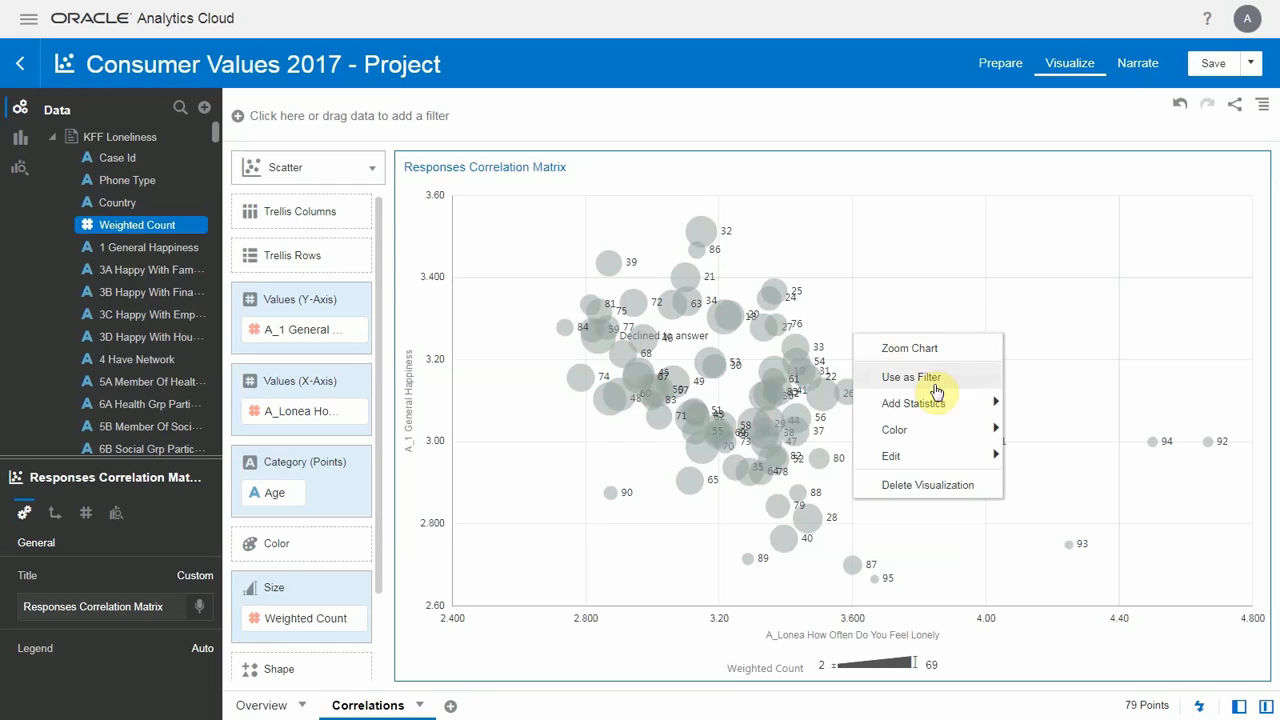
{"action": "mouse_move", "coordinate": [954, 405]}
{"action": "left_click", "coordinate": [1053, 481]}
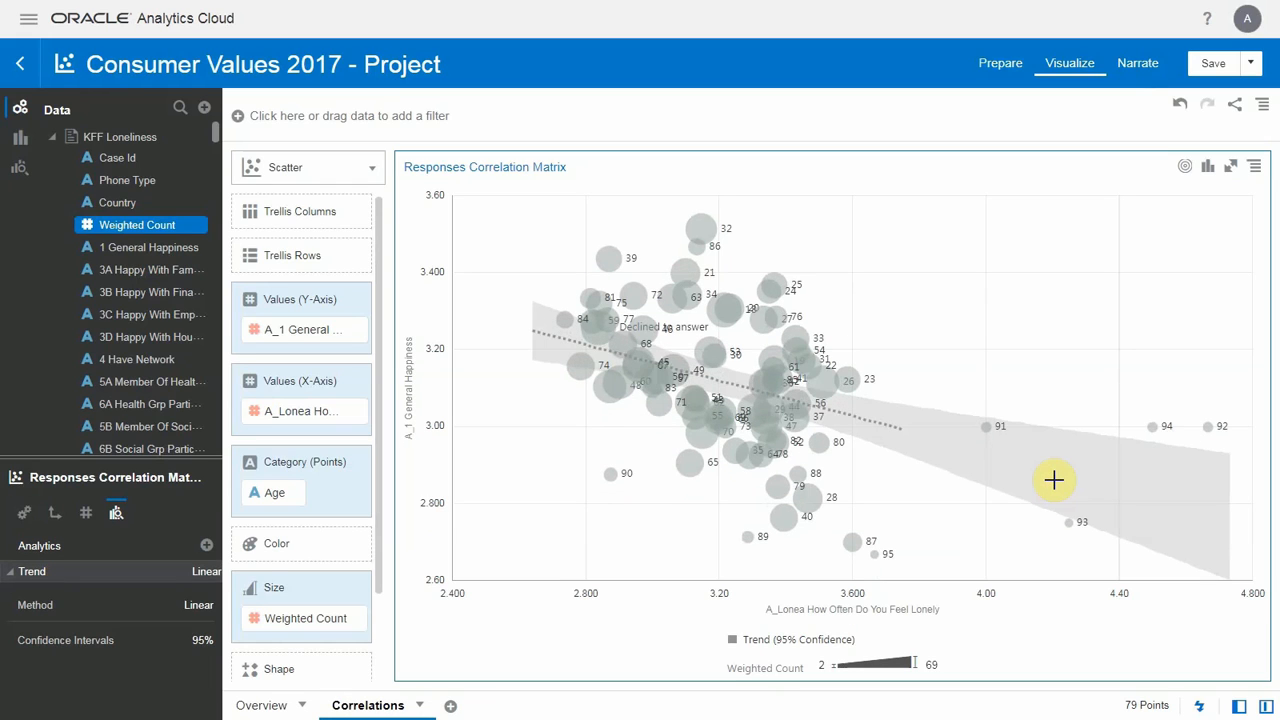
{"action": "left_click", "coordinate": [206, 607]}
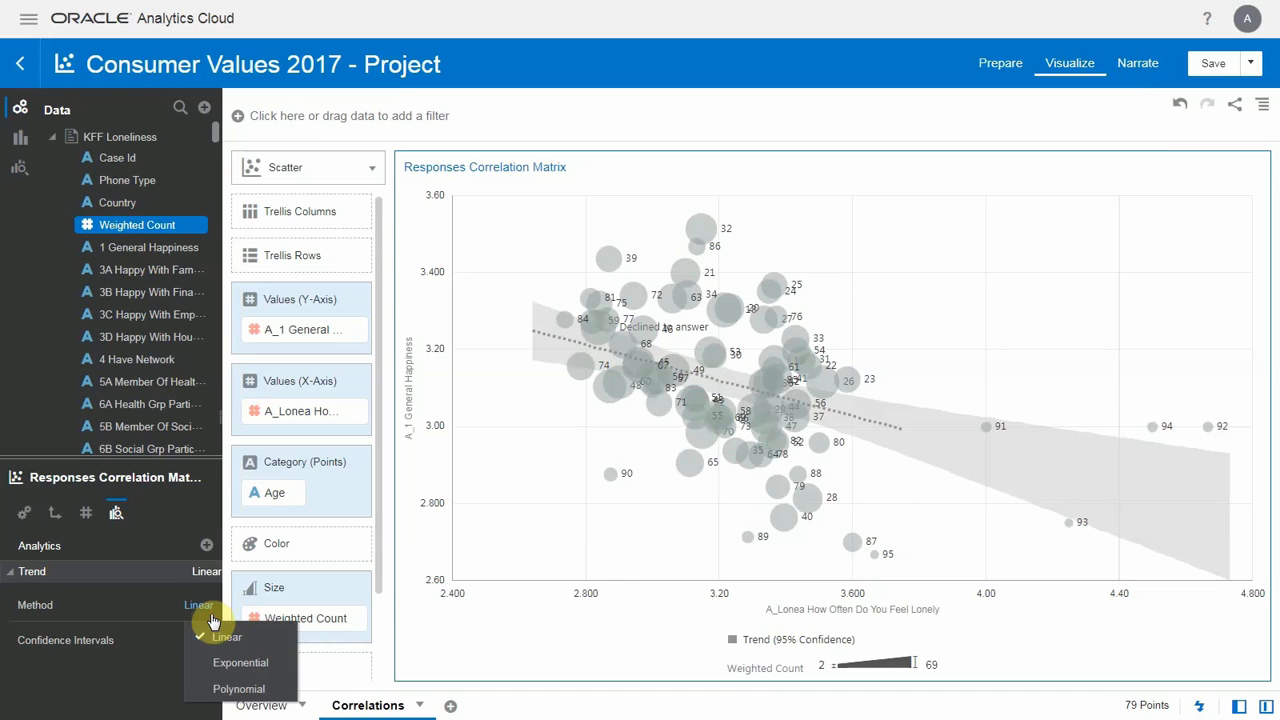
{"action": "left_click", "coordinate": [214, 690]}
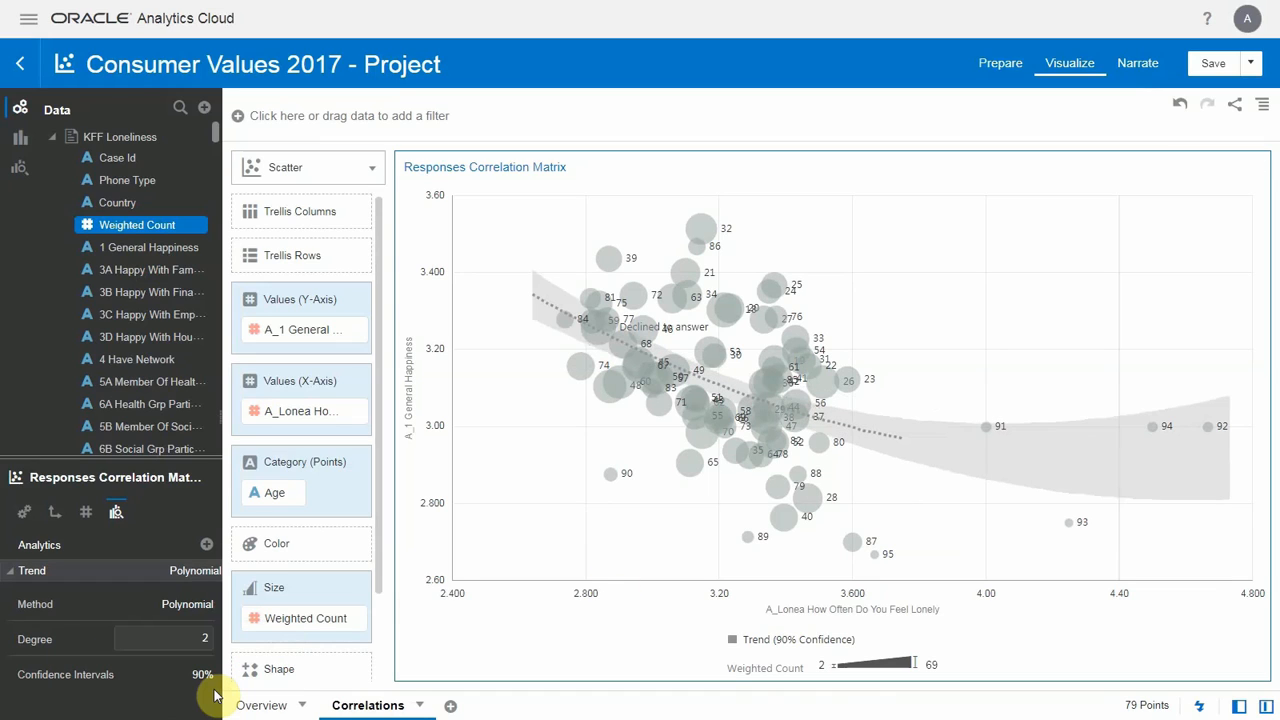
Step: Search the data for "age" and color the scatter points by Age Grouping 1
{"action": "left_click", "coordinate": [181, 107]}
{"action": "type", "text": "age"}
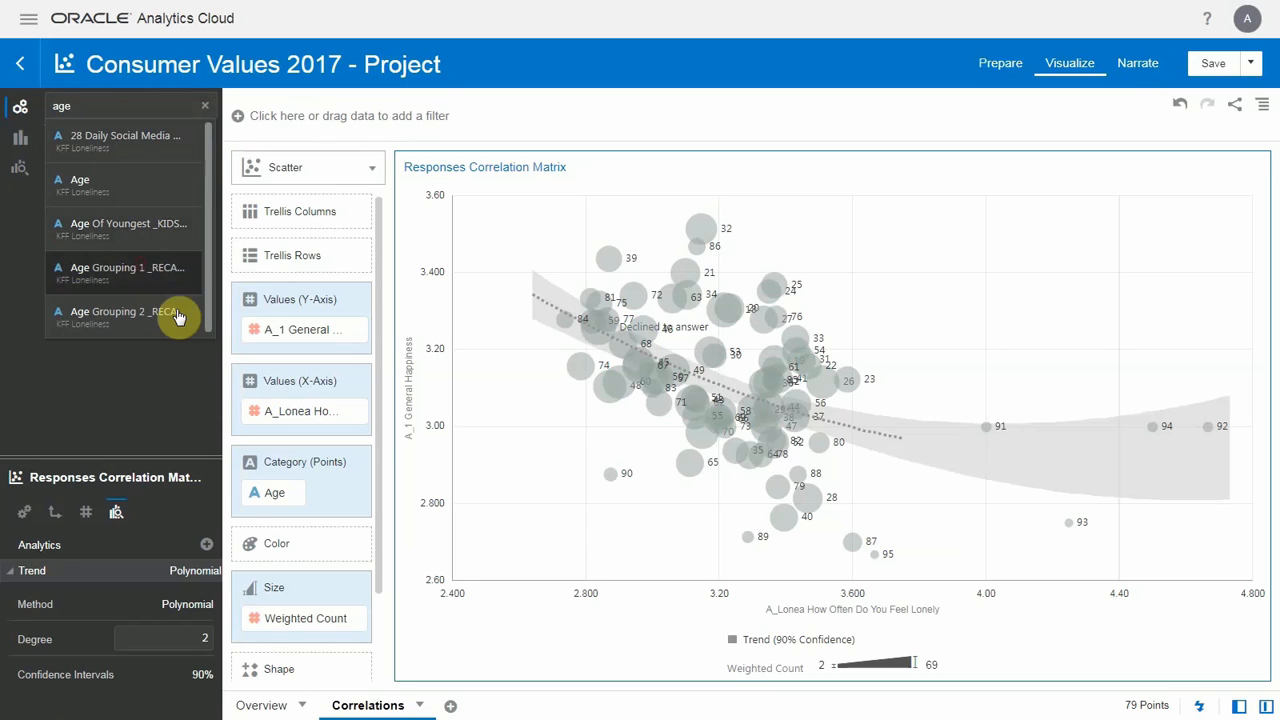
{"action": "left_click_drag", "start_coordinate": [170, 270], "coordinate": [290, 544]}
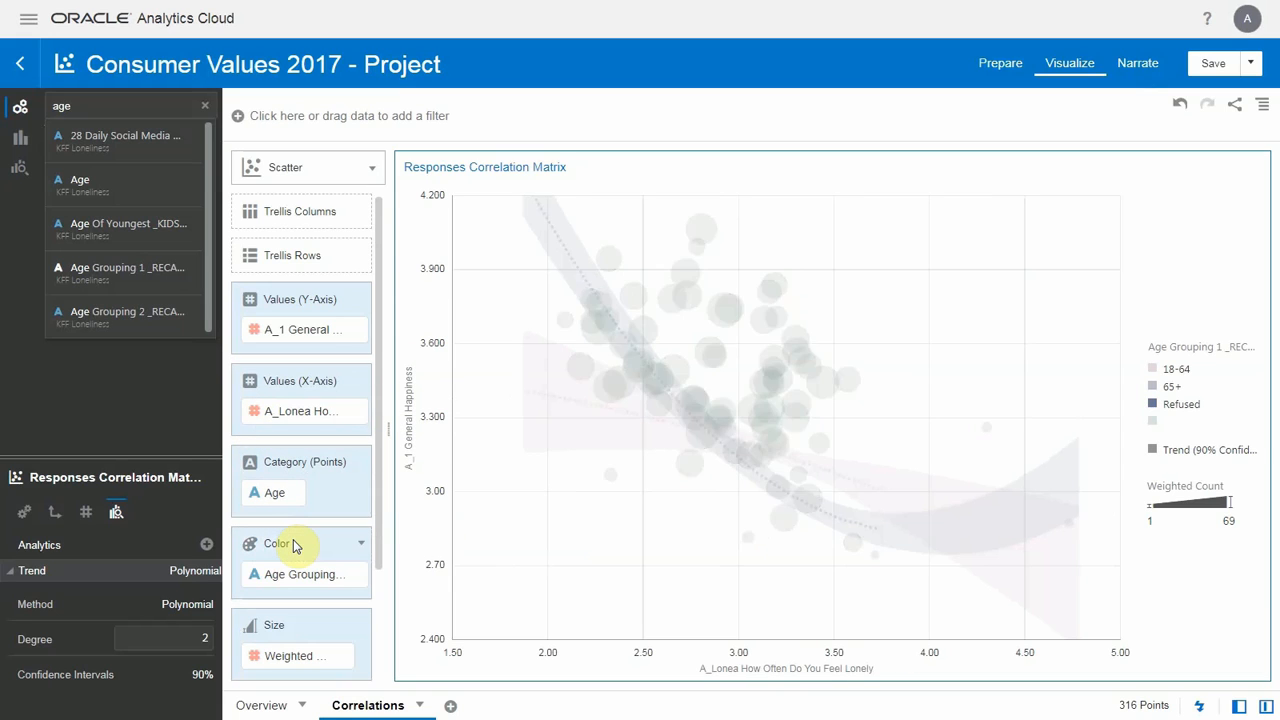
Step: Exclude the selected outlier points, including age 18, from the scatter chart
{"action": "right_click", "coordinate": [553, 252]}
{"action": "left_click", "coordinate": [586, 283]}
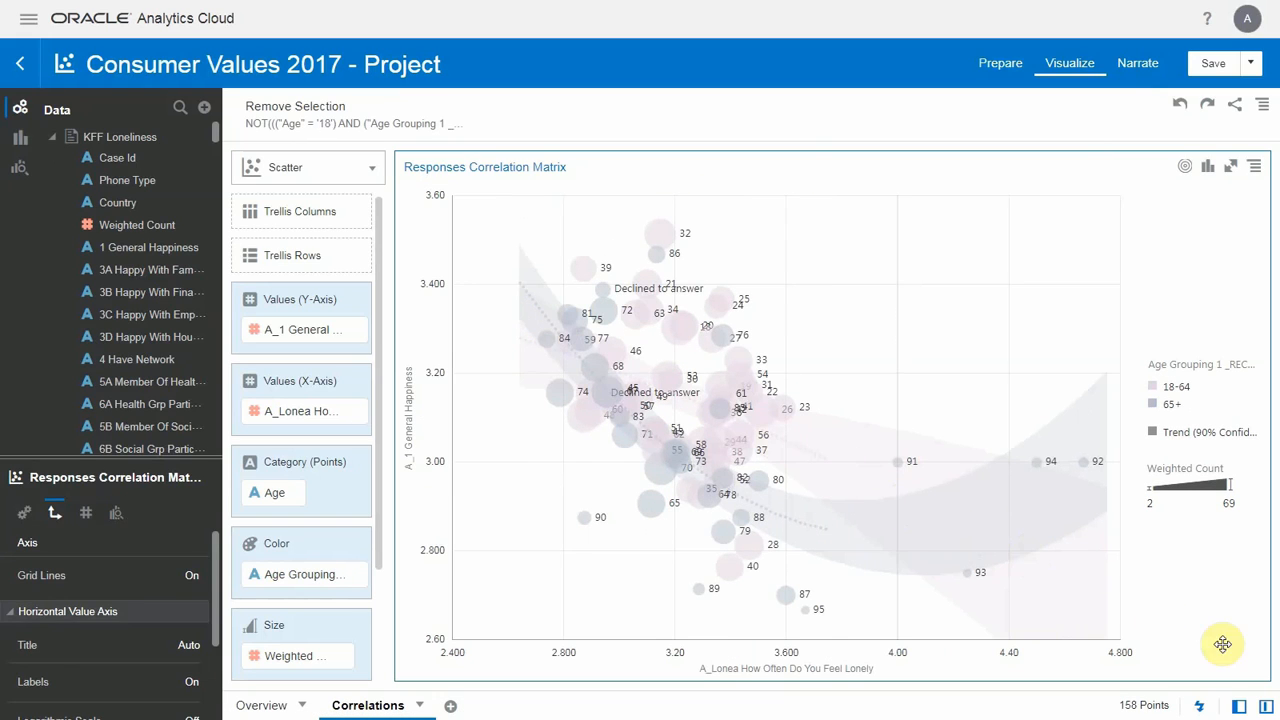
Step: Hide the side panes and highlight the 65+ and 18-64 age groups in turn, examining the polynomial trend's statistics
{"action": "left_click", "coordinate": [1240, 706]}
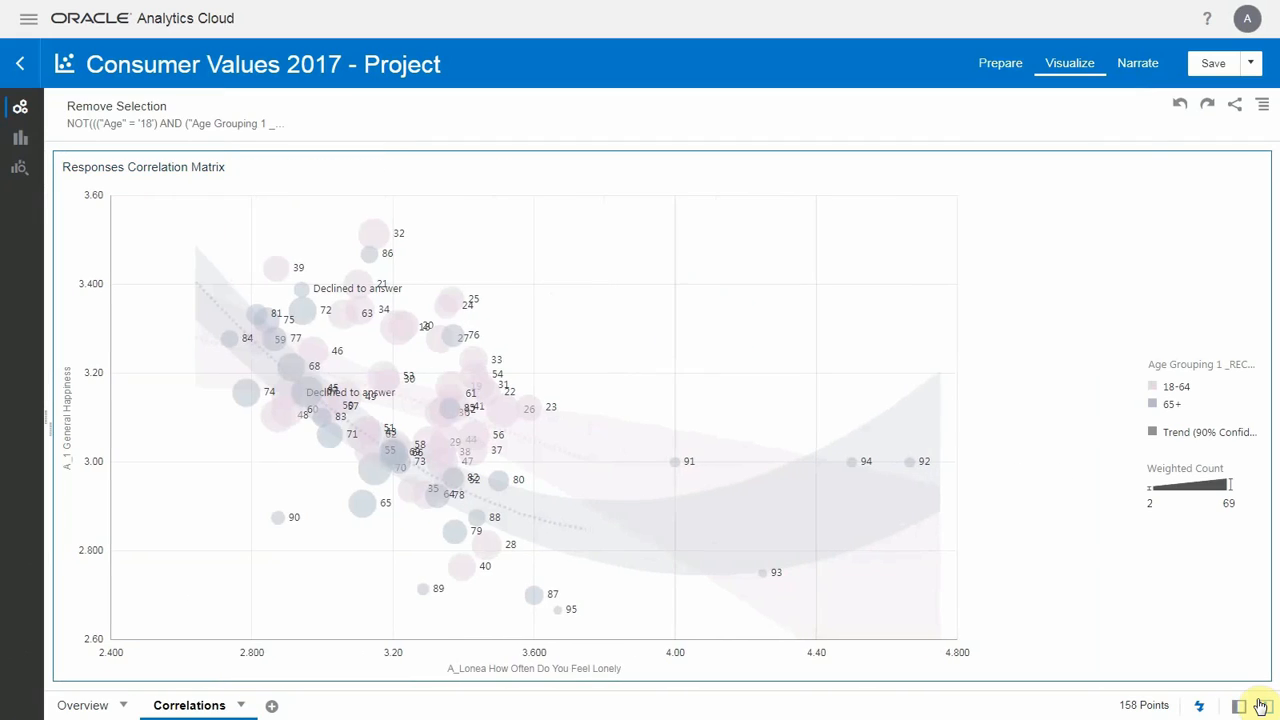
{"action": "left_click", "coordinate": [1154, 406]}
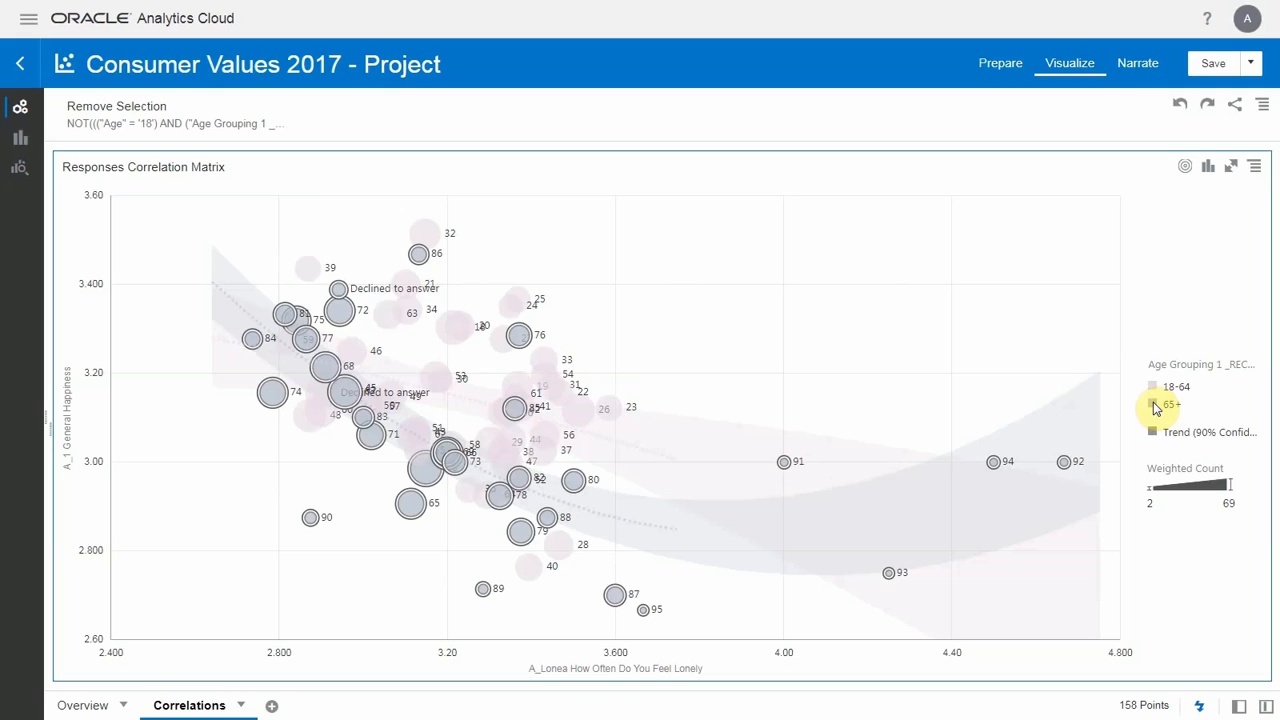
{"action": "left_click", "coordinate": [1157, 390]}
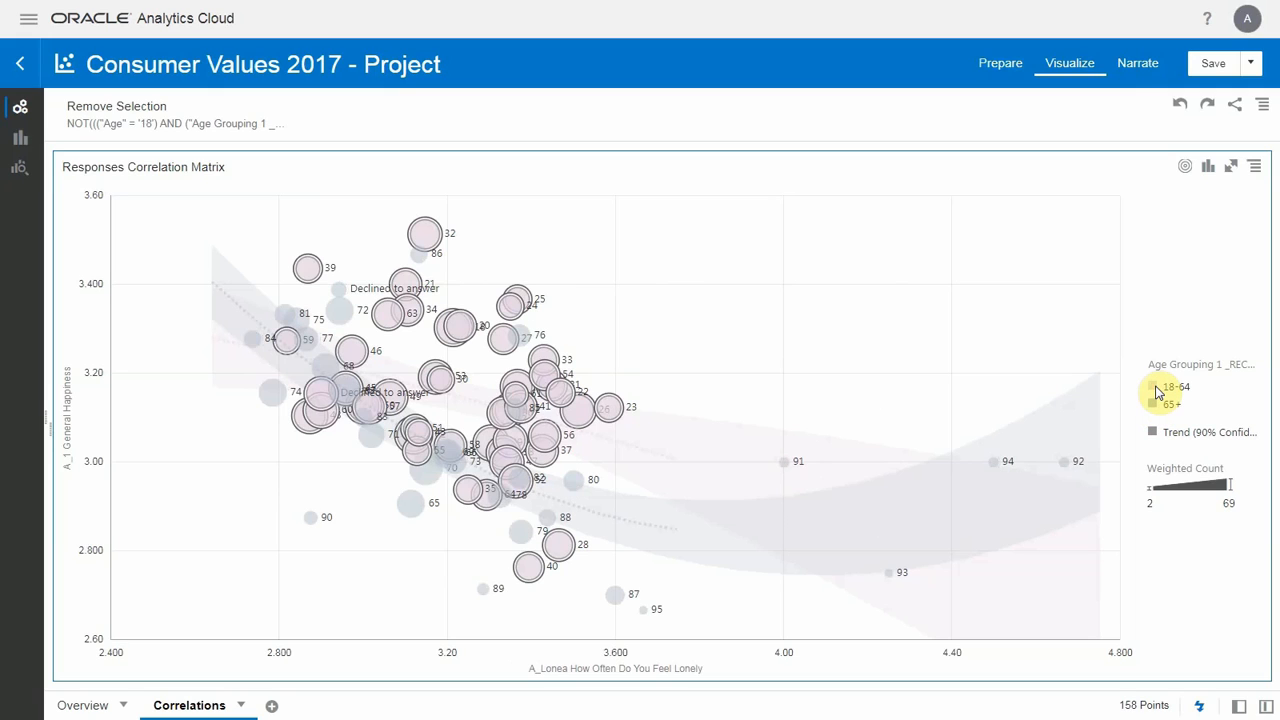
{"action": "left_click", "coordinate": [1154, 404]}
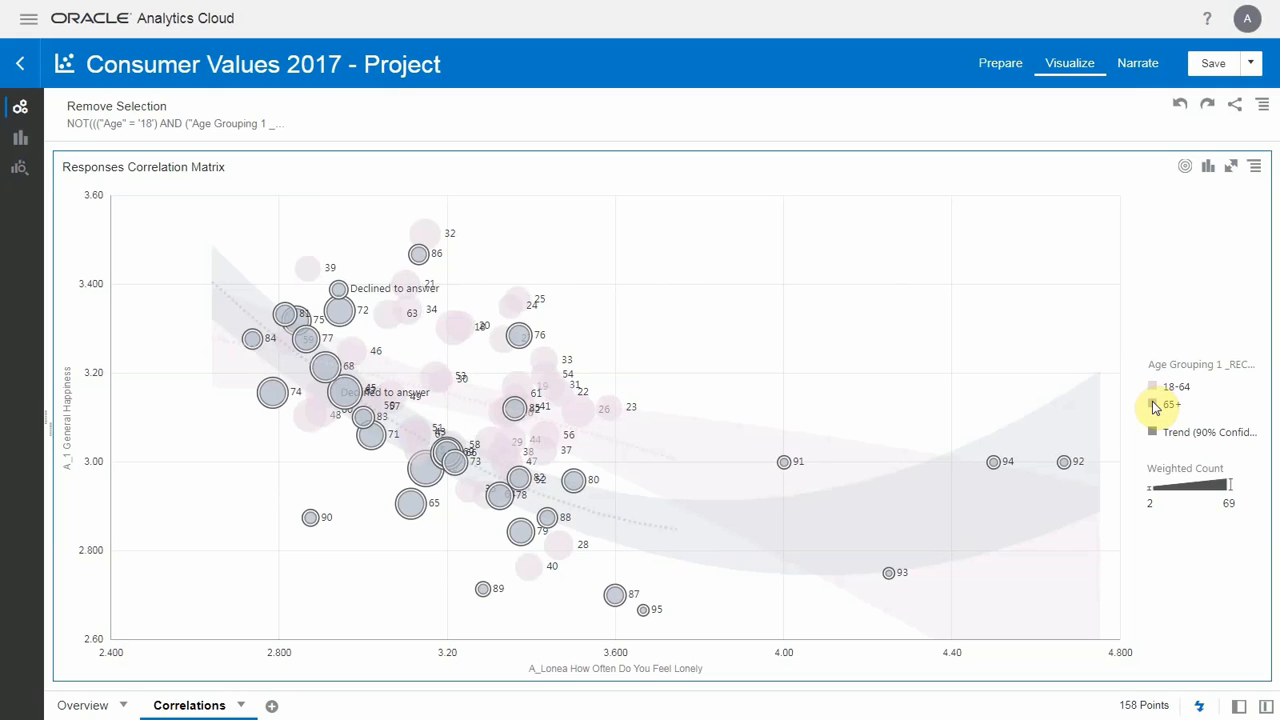
{"action": "mouse_move", "coordinate": [1091, 410]}
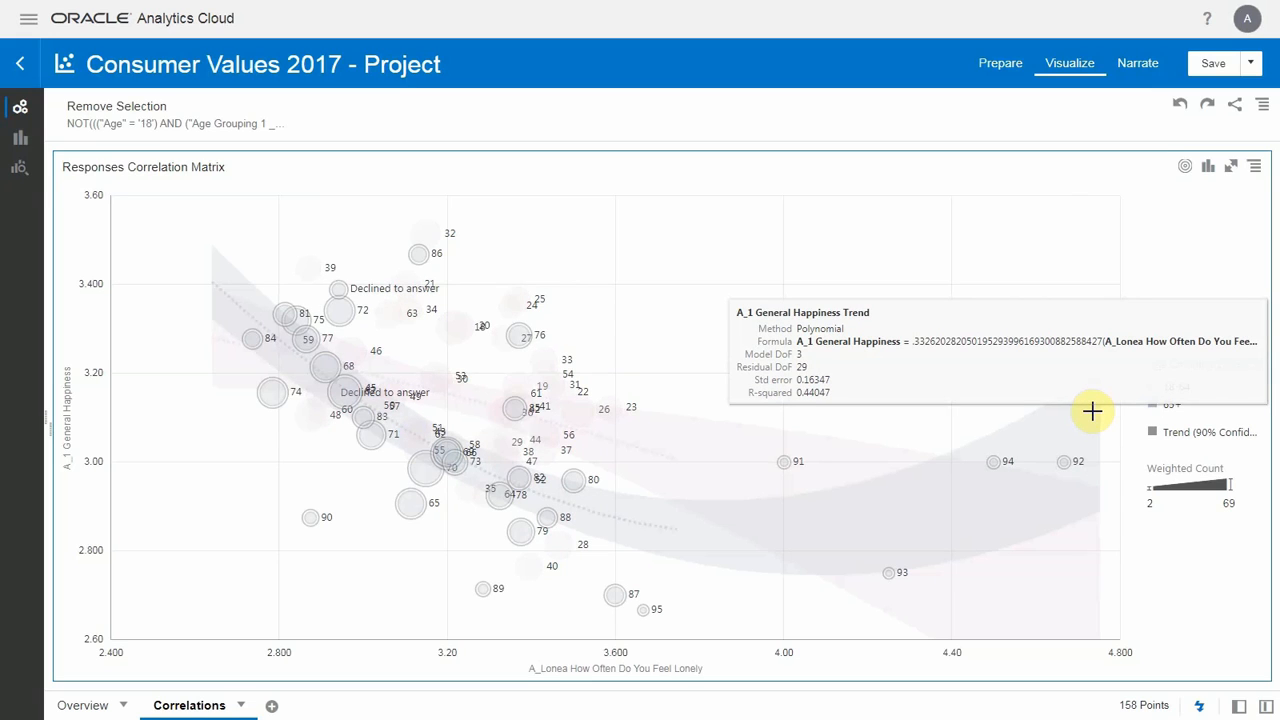
{"action": "left_click", "coordinate": [1093, 411]}
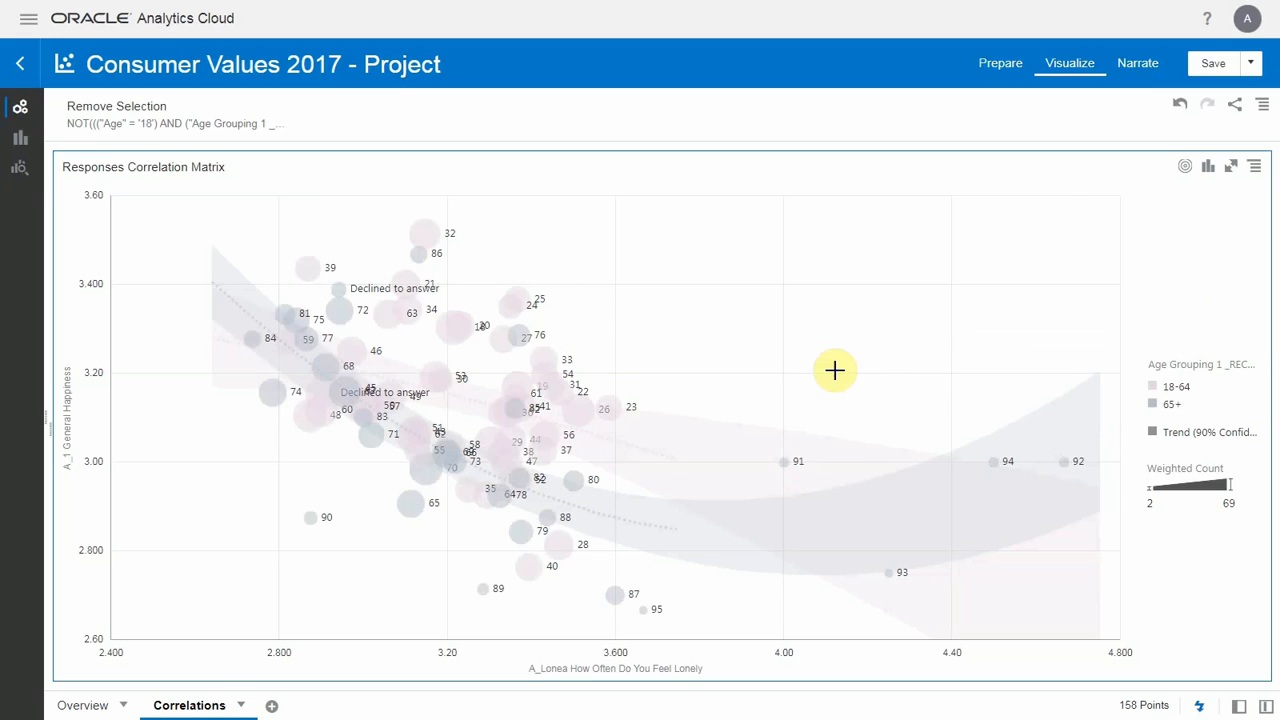
Step: Add a new blank canvas and show the data and chart grammar panes
{"action": "left_click", "coordinate": [273, 709]}
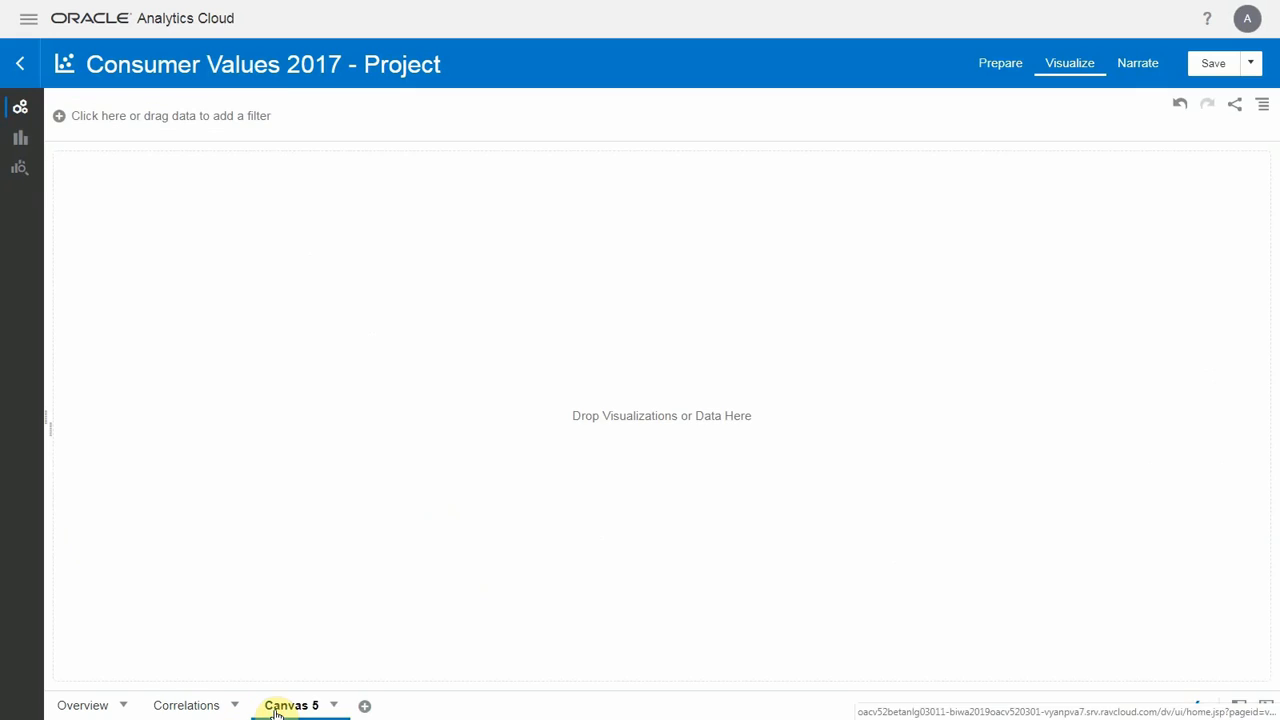
{"action": "left_click", "coordinate": [1239, 706]}
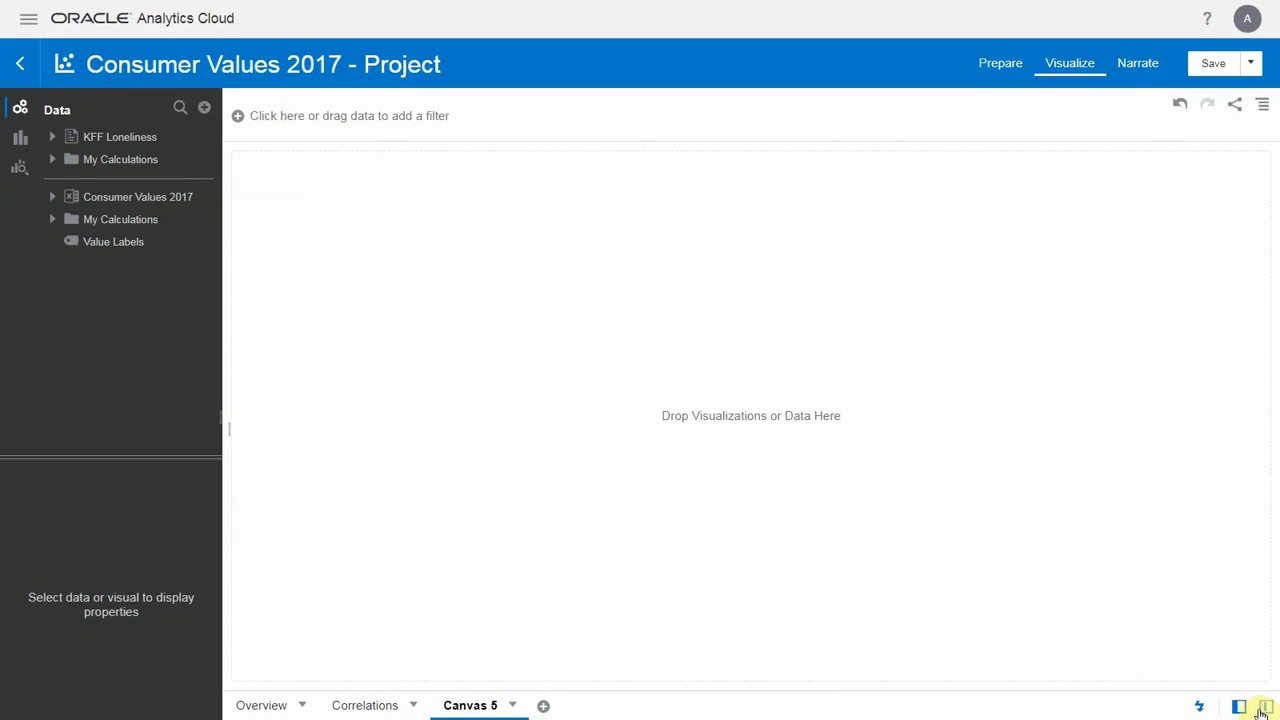
{"action": "left_click", "coordinate": [1266, 706]}
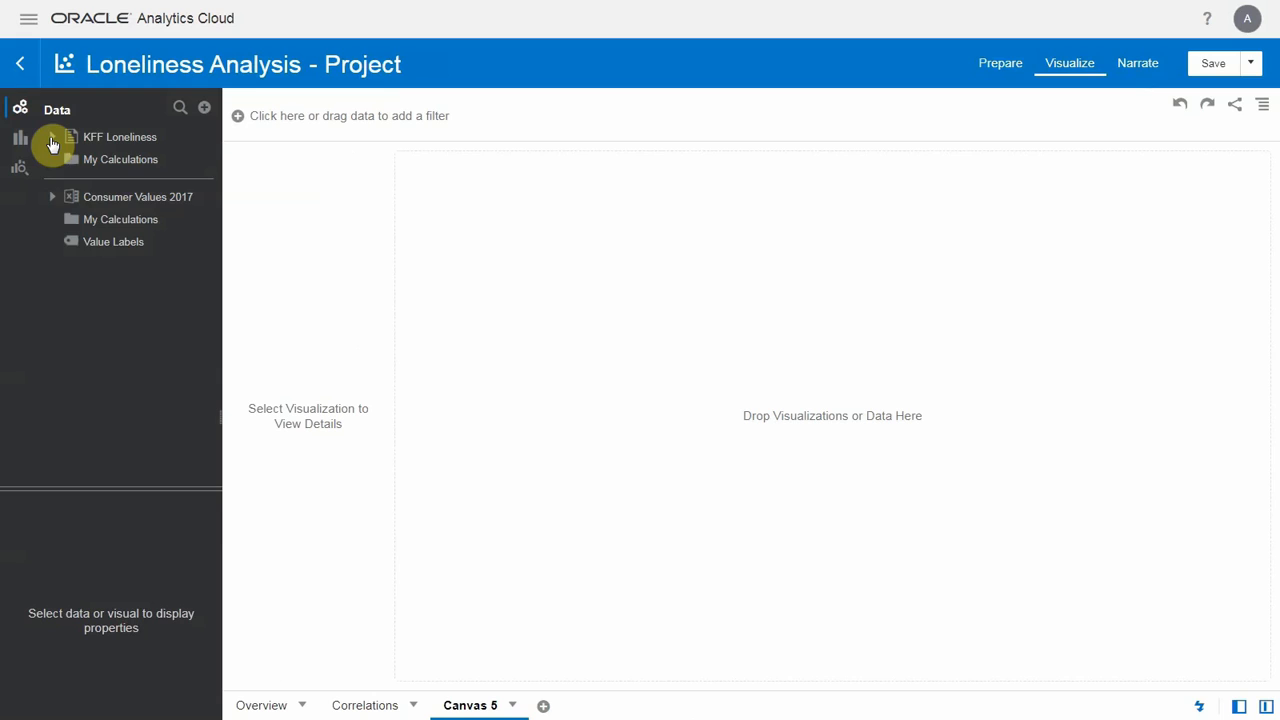
Step: Search the KFF Loneliness data for "group" and chart Weighted Count by Age Grouping 3 _RECAGE3 on the new canvas
{"action": "left_click", "coordinate": [53, 141]}
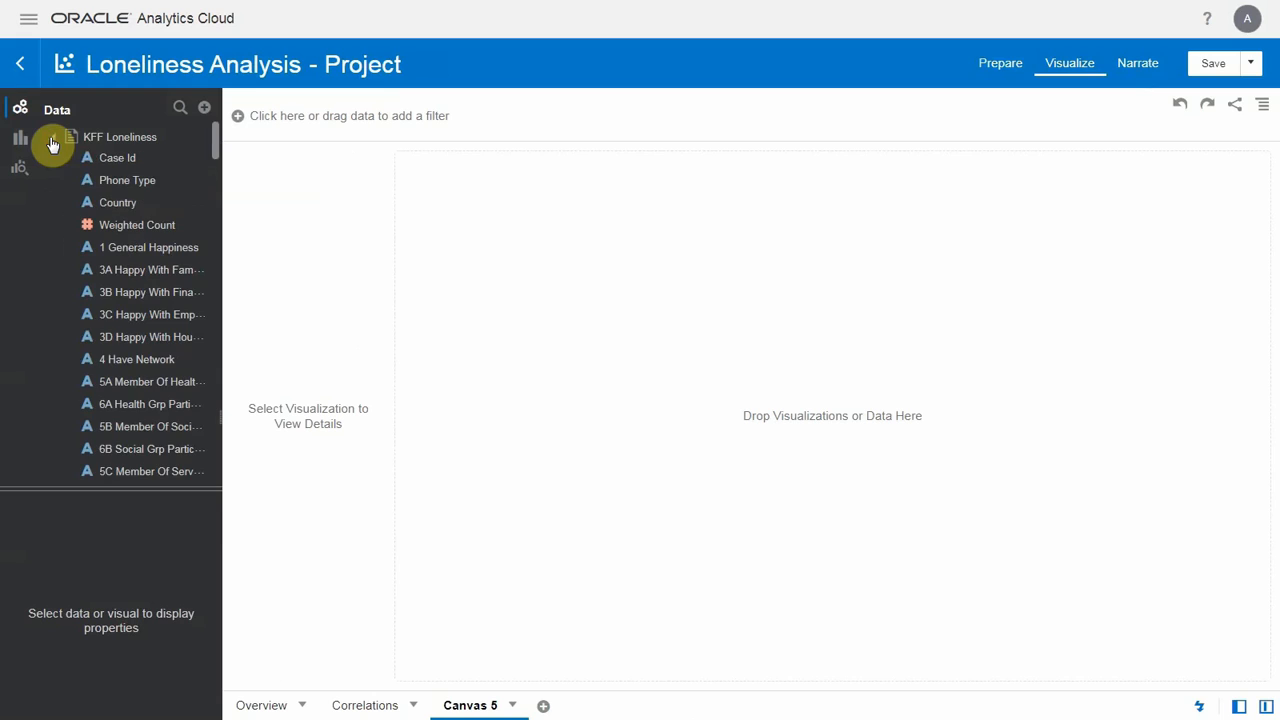
{"action": "left_click", "coordinate": [178, 109]}
{"action": "type", "text": "group"}
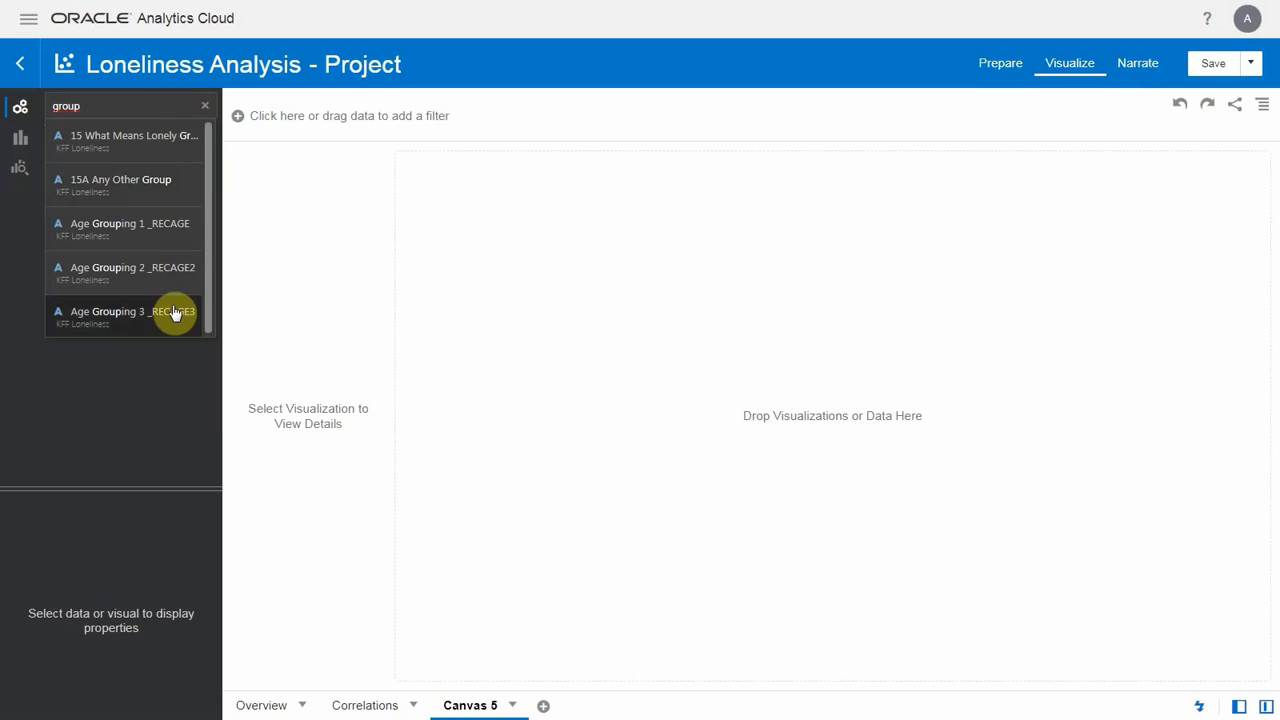
{"action": "double_click", "coordinate": [175, 320]}
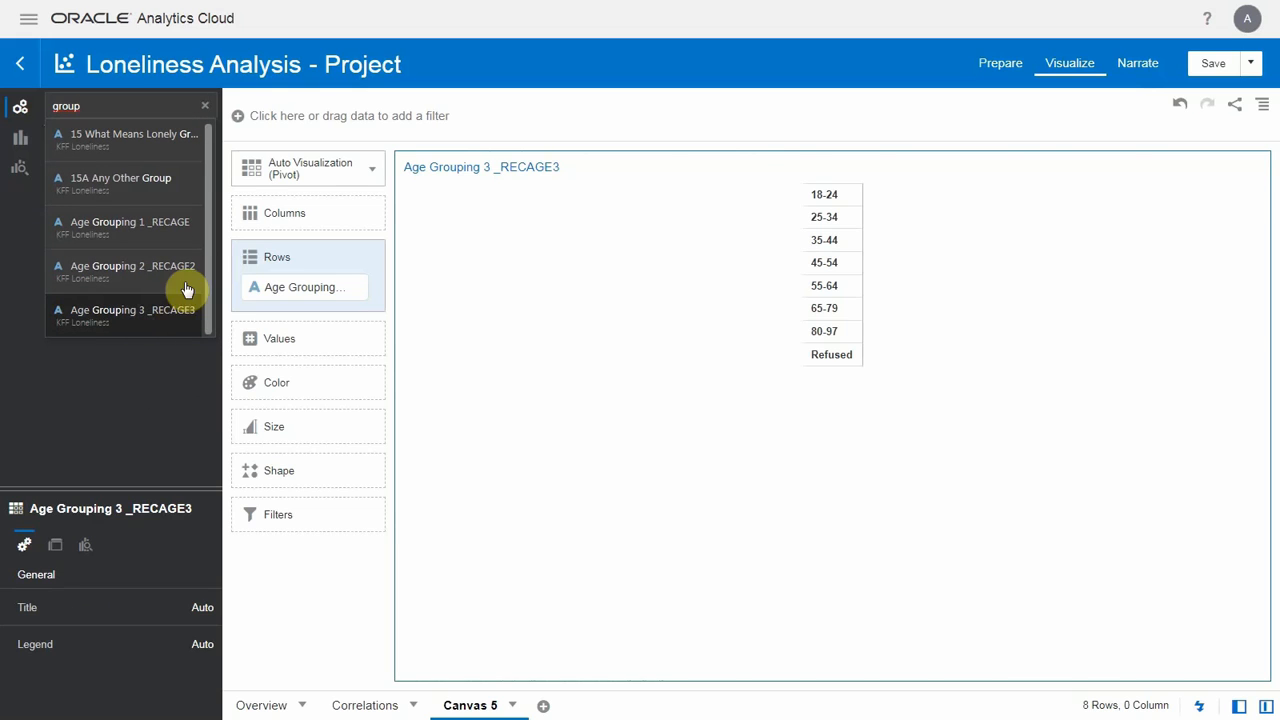
{"action": "left_click", "coordinate": [204, 106]}
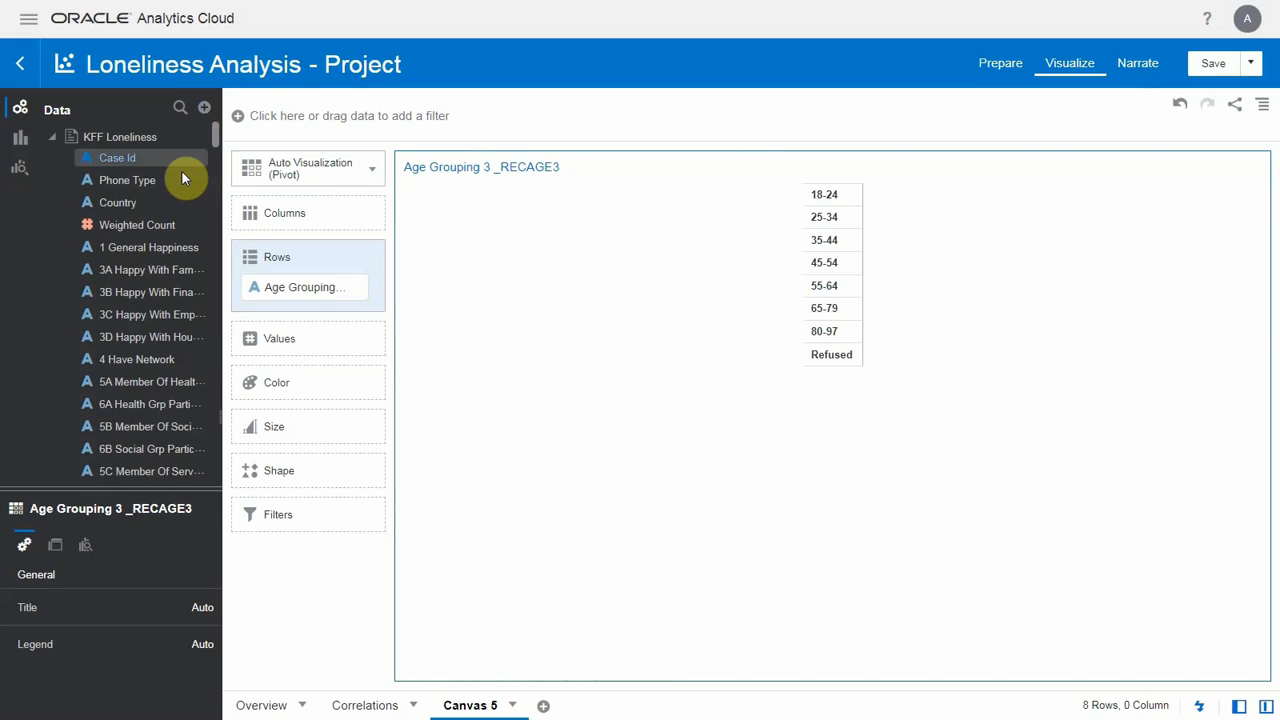
{"action": "double_click", "coordinate": [157, 226]}
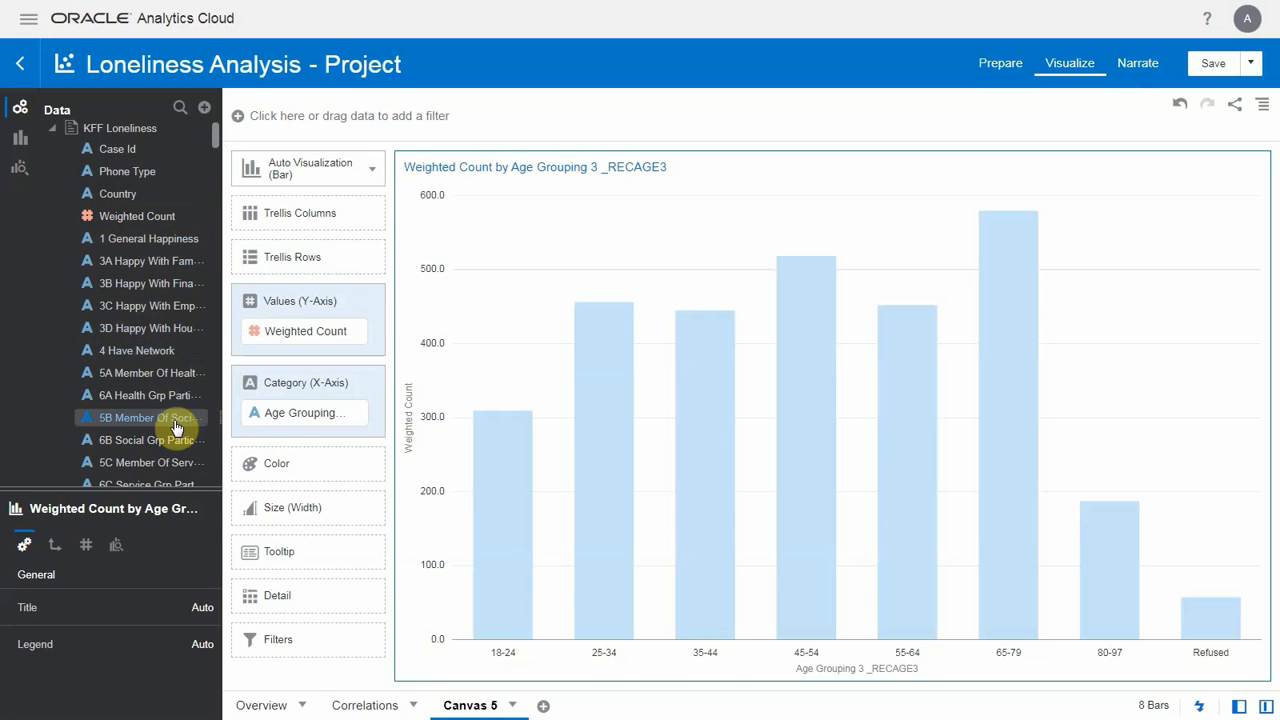
Step: Color the chart by Lonea How Often Do You Feel Lonely and change the visualization type to Treemap
{"action": "scroll", "coordinate": [178, 430], "scroll_direction": "down", "scroll_amount": 2}
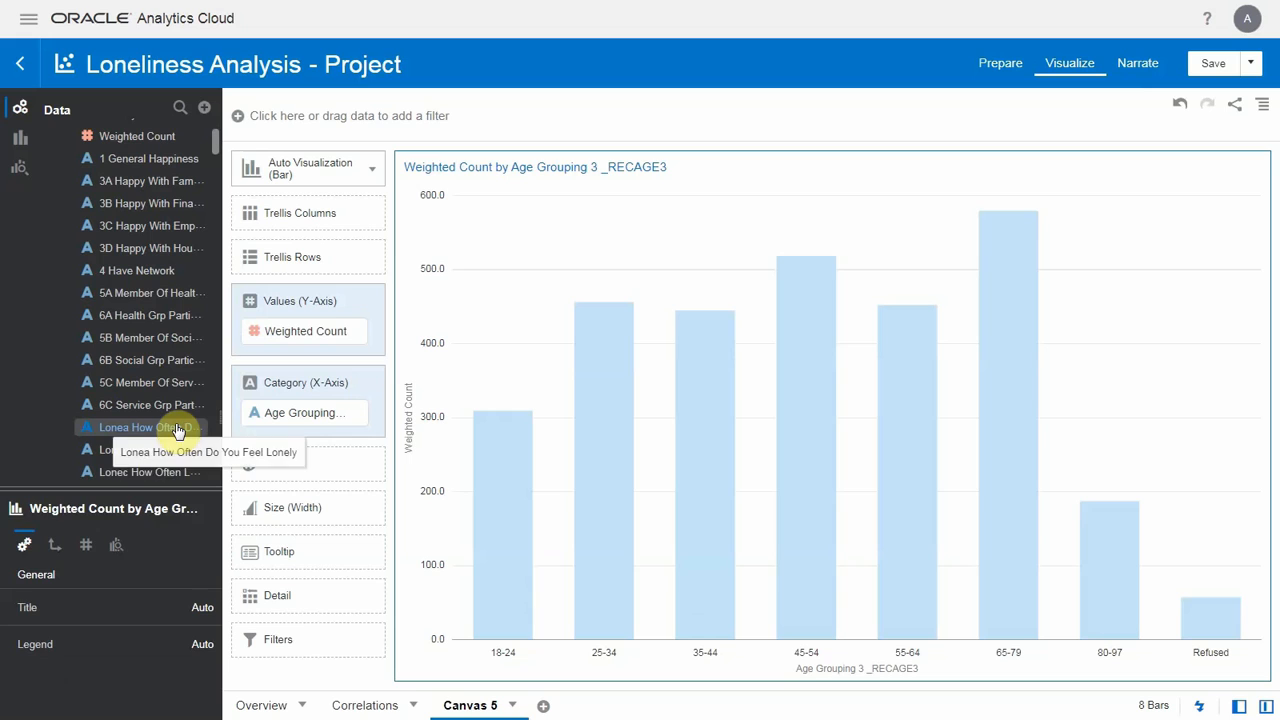
{"action": "left_click", "coordinate": [178, 428]}
{"action": "double_click", "coordinate": [178, 428]}
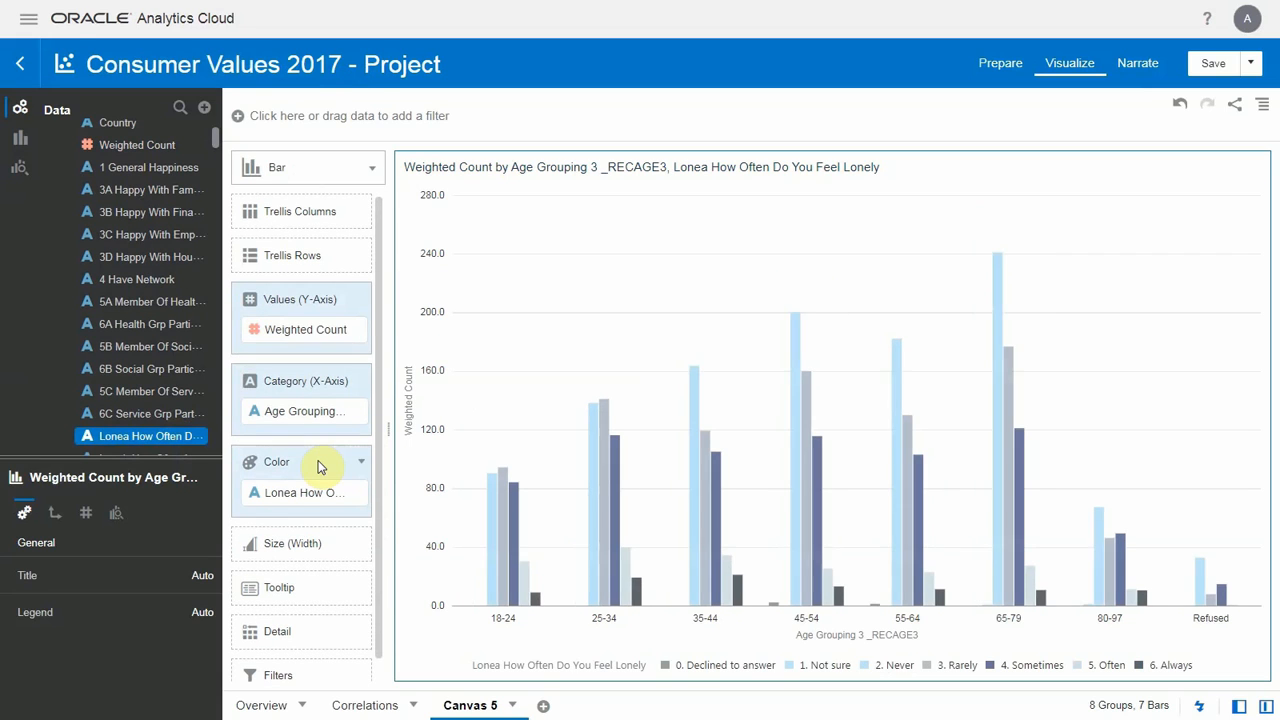
{"action": "left_click", "coordinate": [372, 172]}
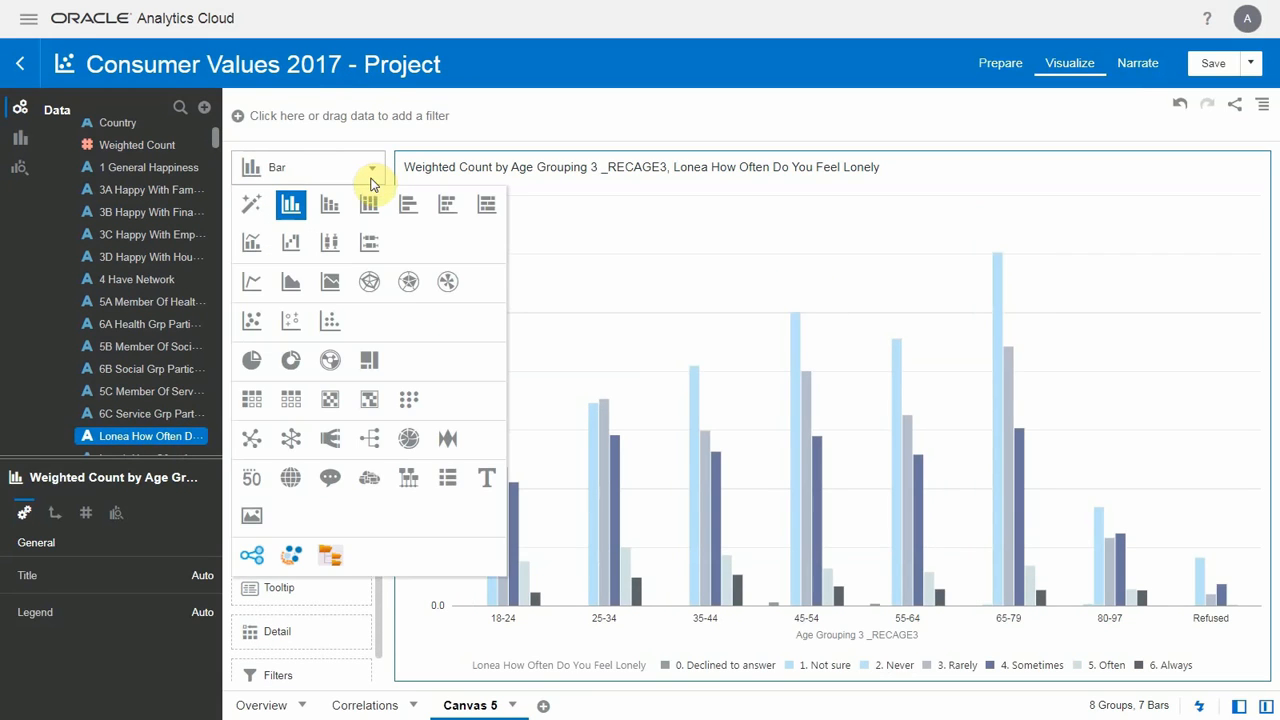
{"action": "left_click", "coordinate": [366, 366]}
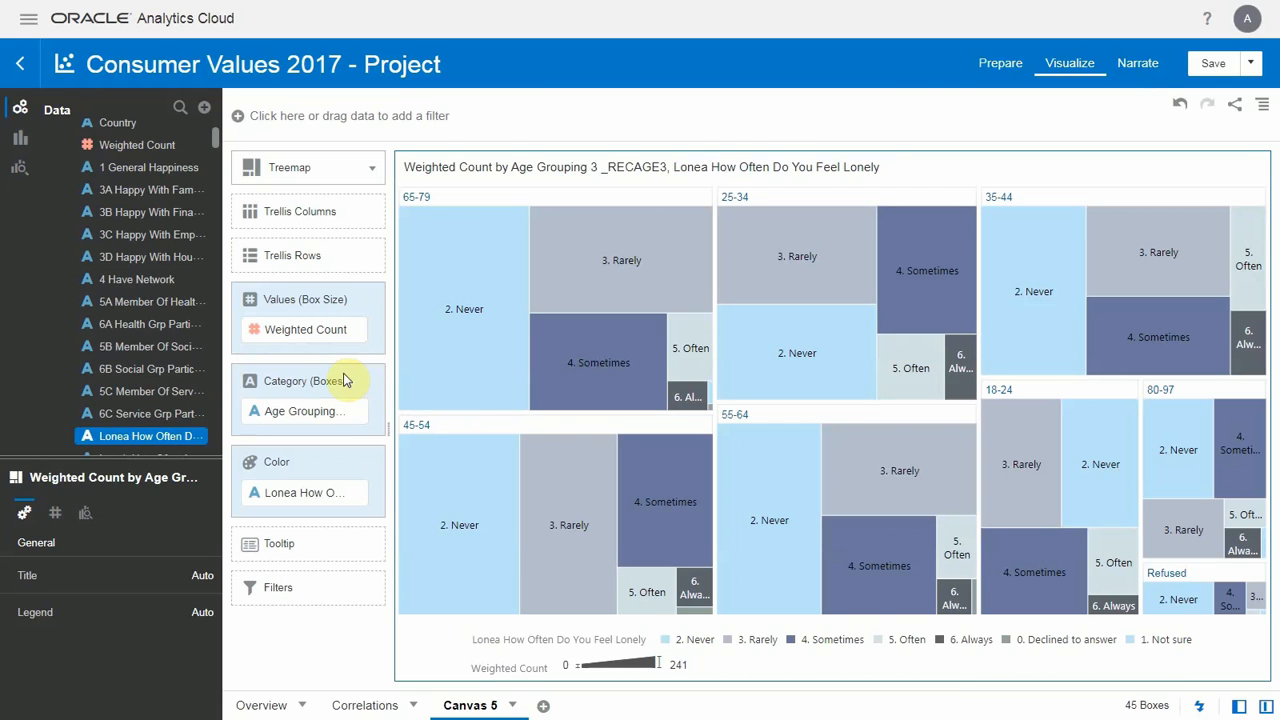
Step: Label the treemap boxes with only their percent of group and set the custom title to "Loneliness by Age Range"
{"action": "left_click", "coordinate": [56, 514]}
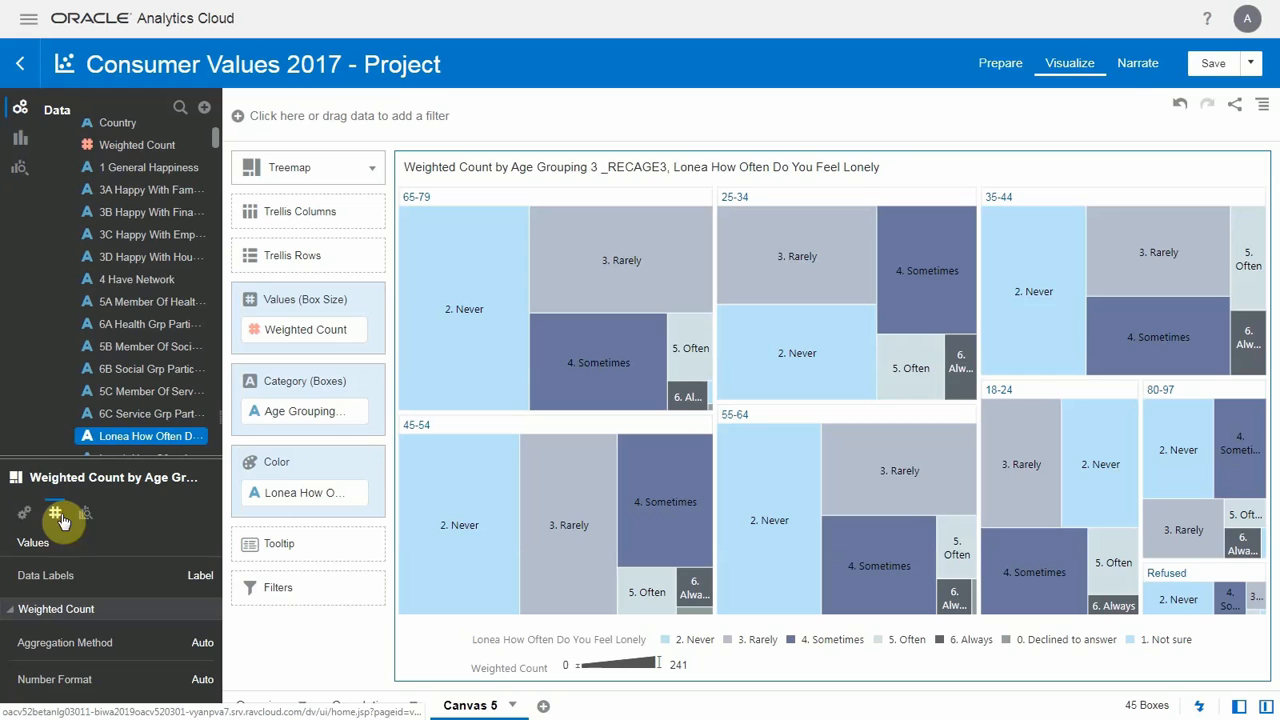
{"action": "left_click", "coordinate": [202, 576]}
{"action": "left_click", "coordinate": [210, 610]}
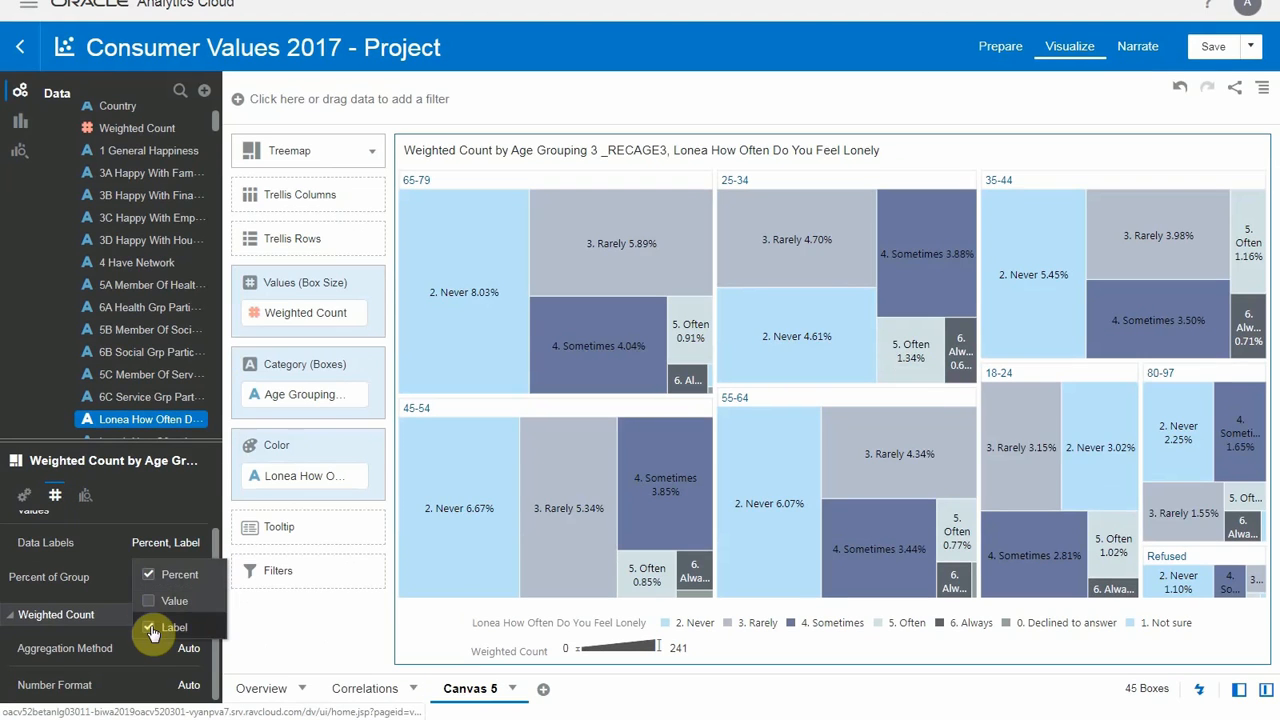
{"action": "left_click", "coordinate": [162, 619]}
{"action": "left_click", "coordinate": [190, 587]}
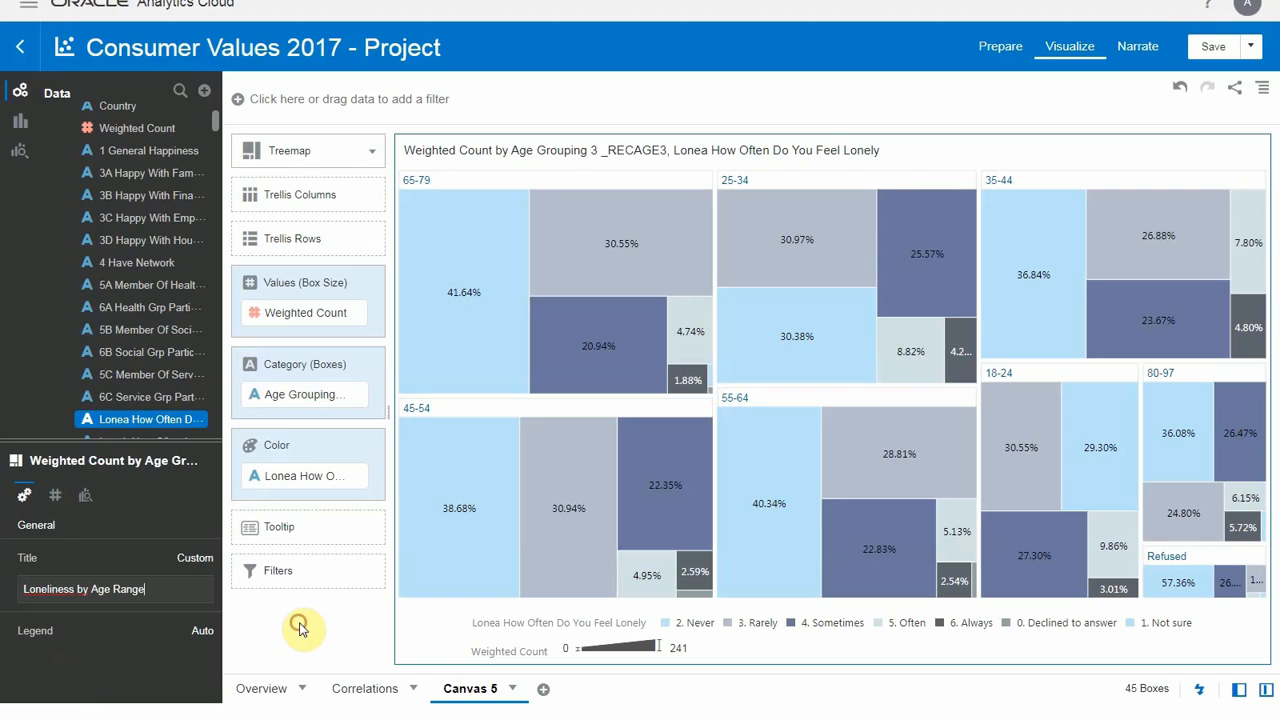
{"action": "left_click", "coordinate": [300, 632]}
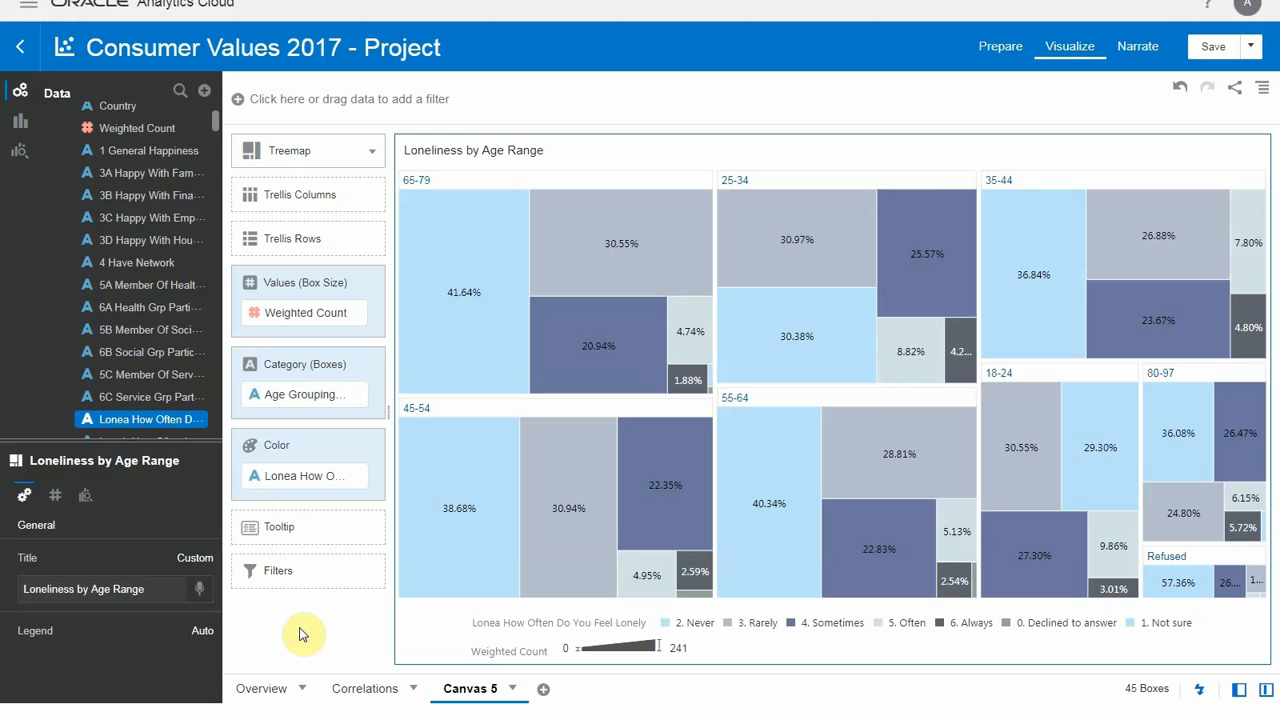
Step: Create a Horizontal Stacked chart of 1 General Happiness, Lonea How Often Do You Feel Lonely and Weighted Count, and place it above the treemap
{"action": "scroll", "coordinate": [145, 247], "scroll_direction": "up", "scroll_amount": 3}
{"action": "left_click", "coordinate": [147, 256]}
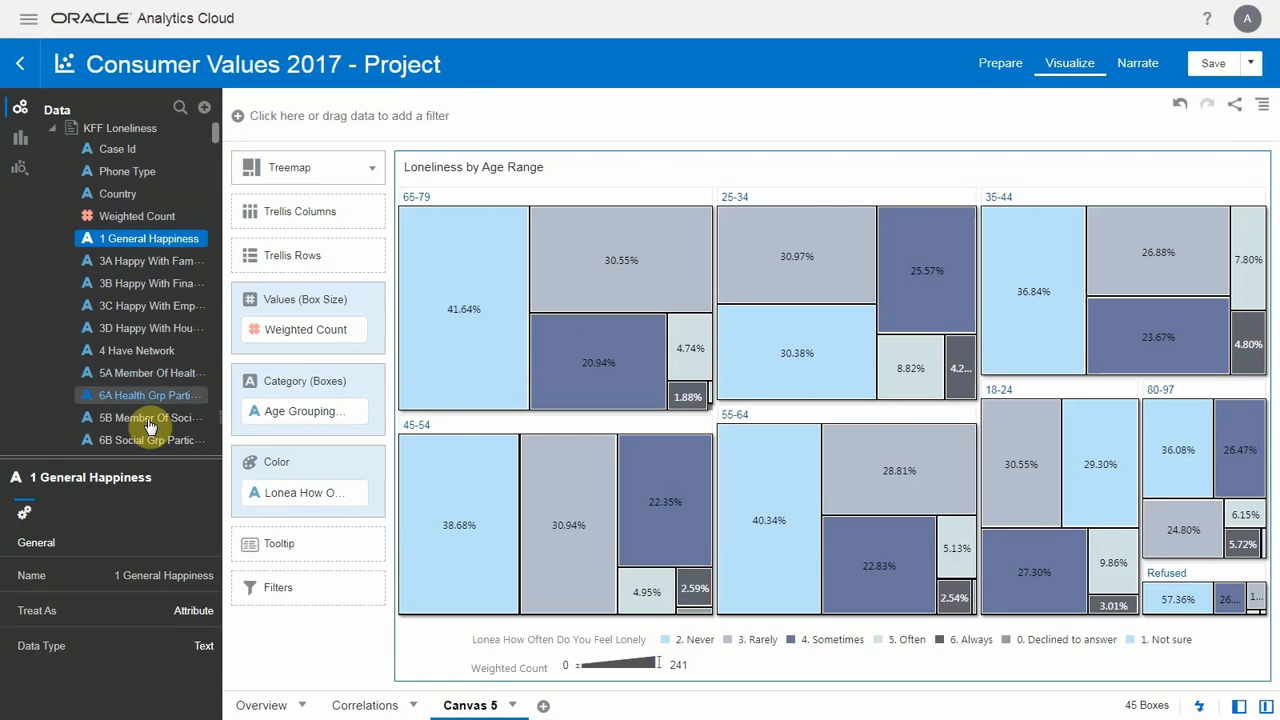
{"action": "scroll", "coordinate": [150, 430], "scroll_direction": "down", "scroll_amount": 2}
{"action": "left_click", "coordinate": [152, 430], "text": "ctrl"}
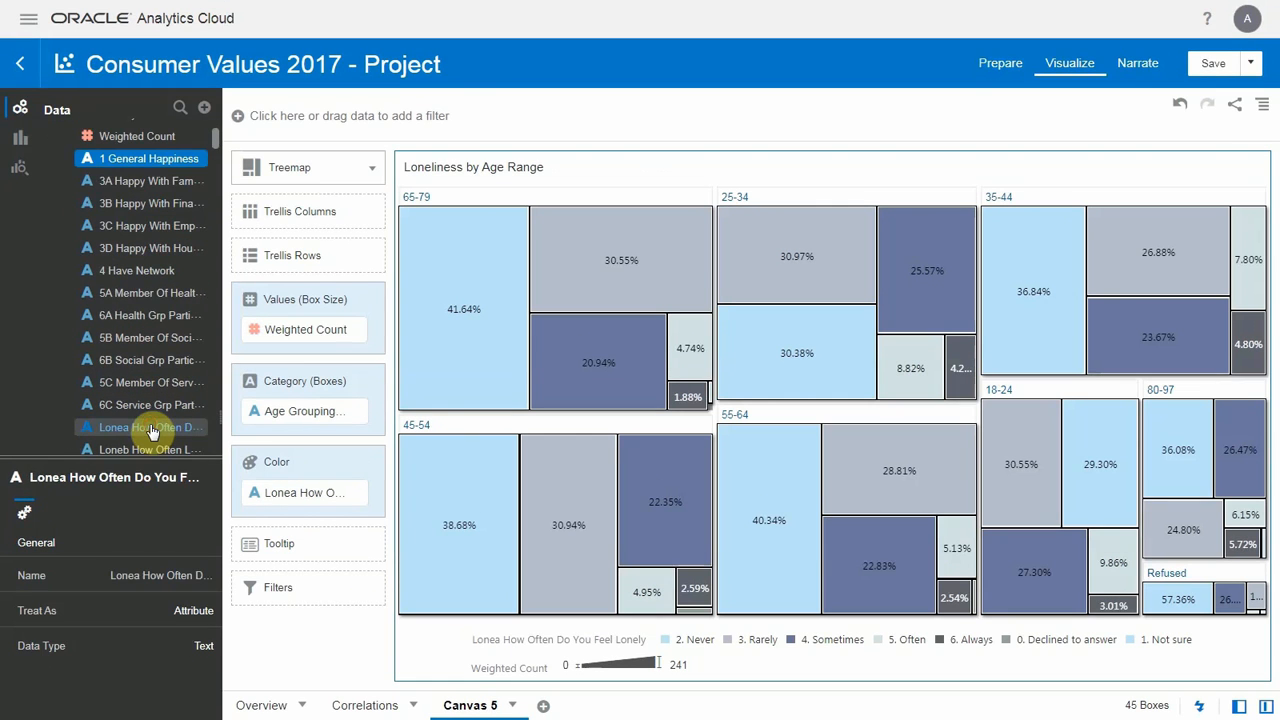
{"action": "left_click", "coordinate": [141, 140], "text": "ctrl"}
{"action": "right_click", "coordinate": [141, 140]}
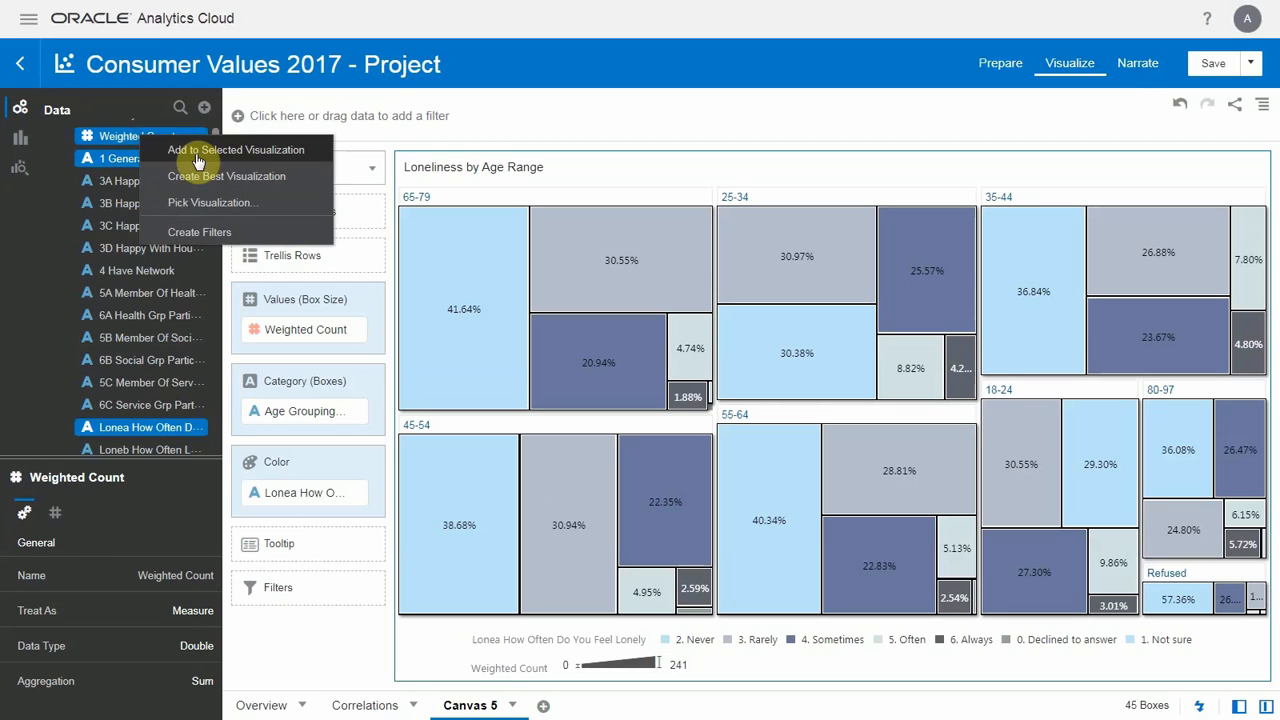
{"action": "left_click", "coordinate": [214, 207]}
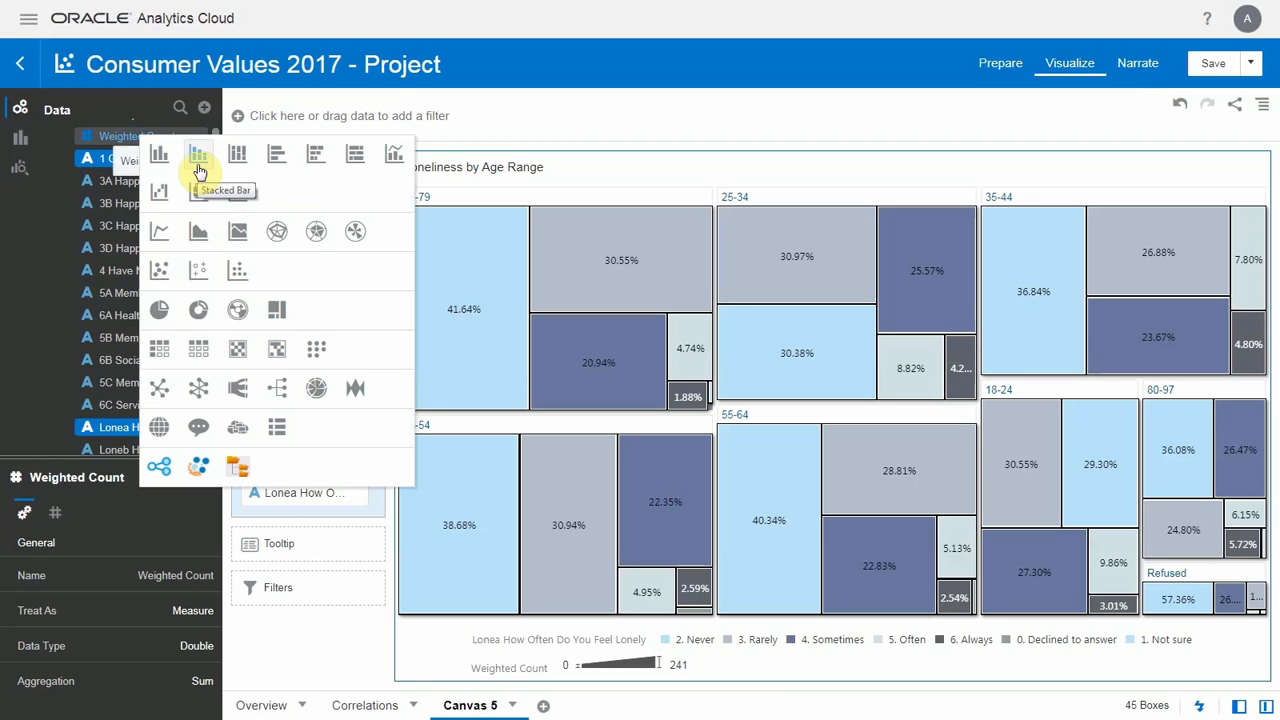
{"action": "left_click", "coordinate": [313, 154]}
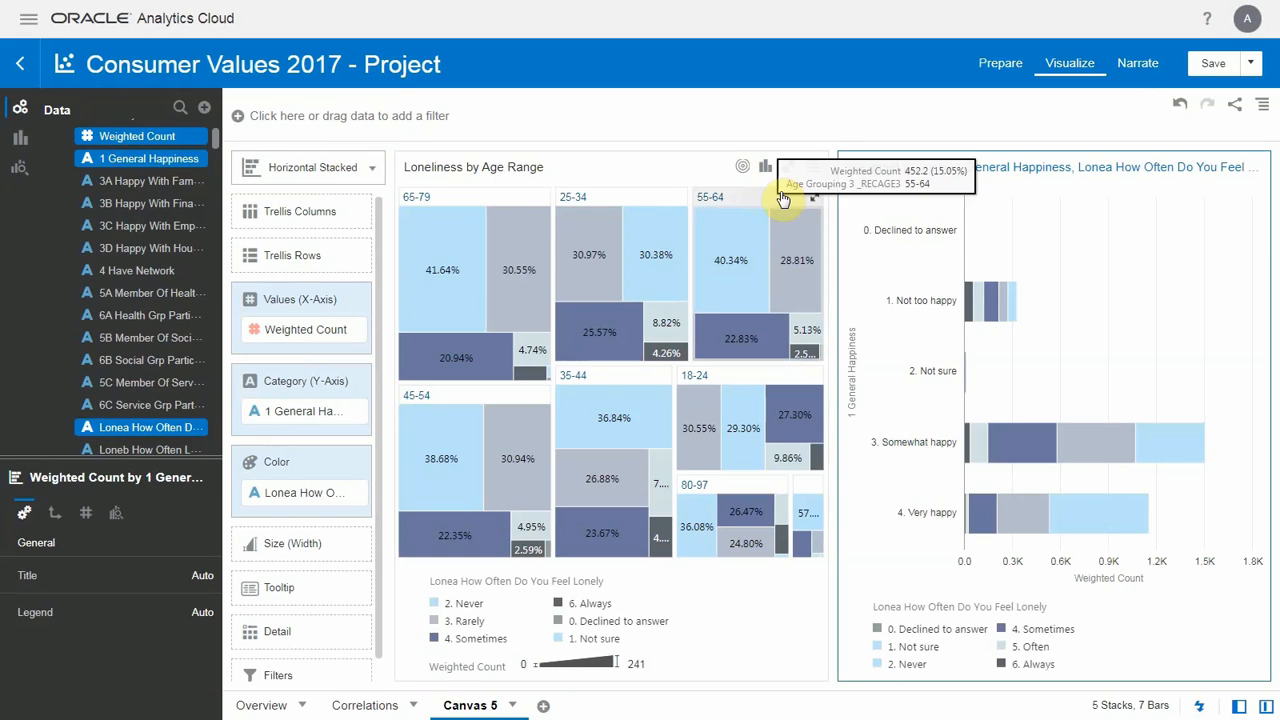
{"action": "left_click_drag", "start_coordinate": [882, 161], "coordinate": [808, 171]}
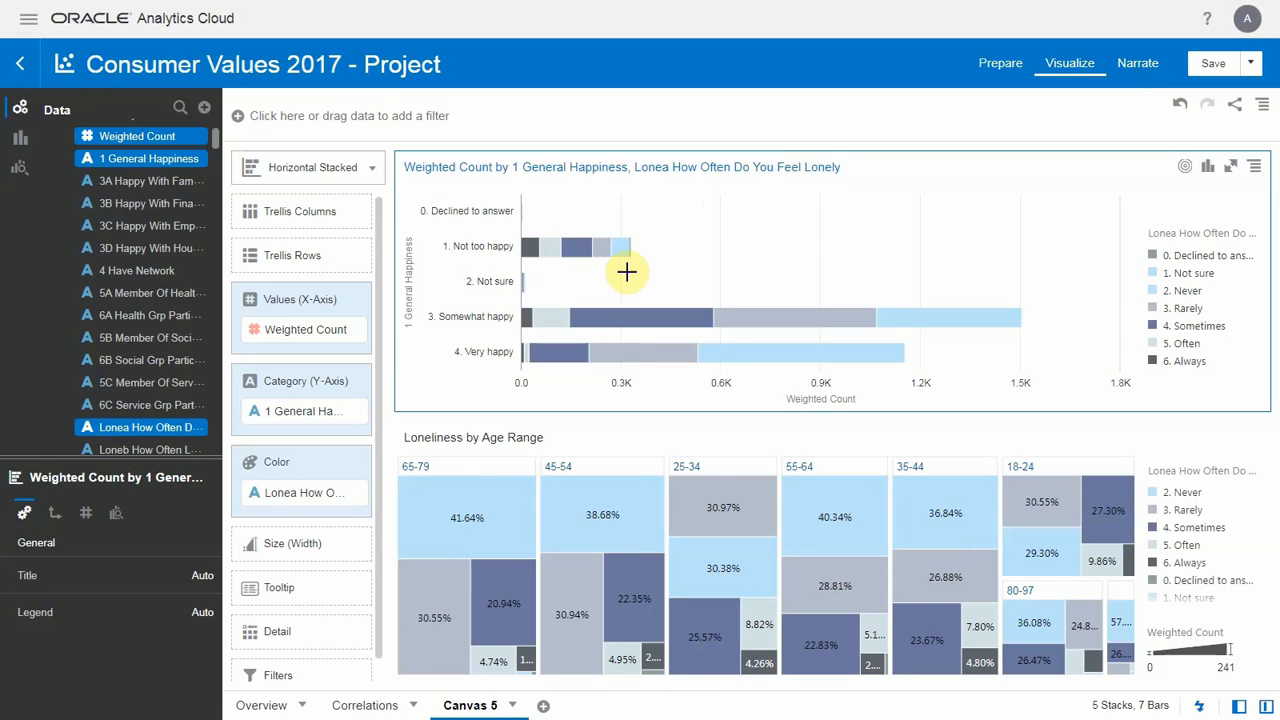
Step: Split the happiness chart into trellis columns by Country
{"action": "scroll", "coordinate": [168, 157], "scroll_direction": "up", "scroll_amount": 2}
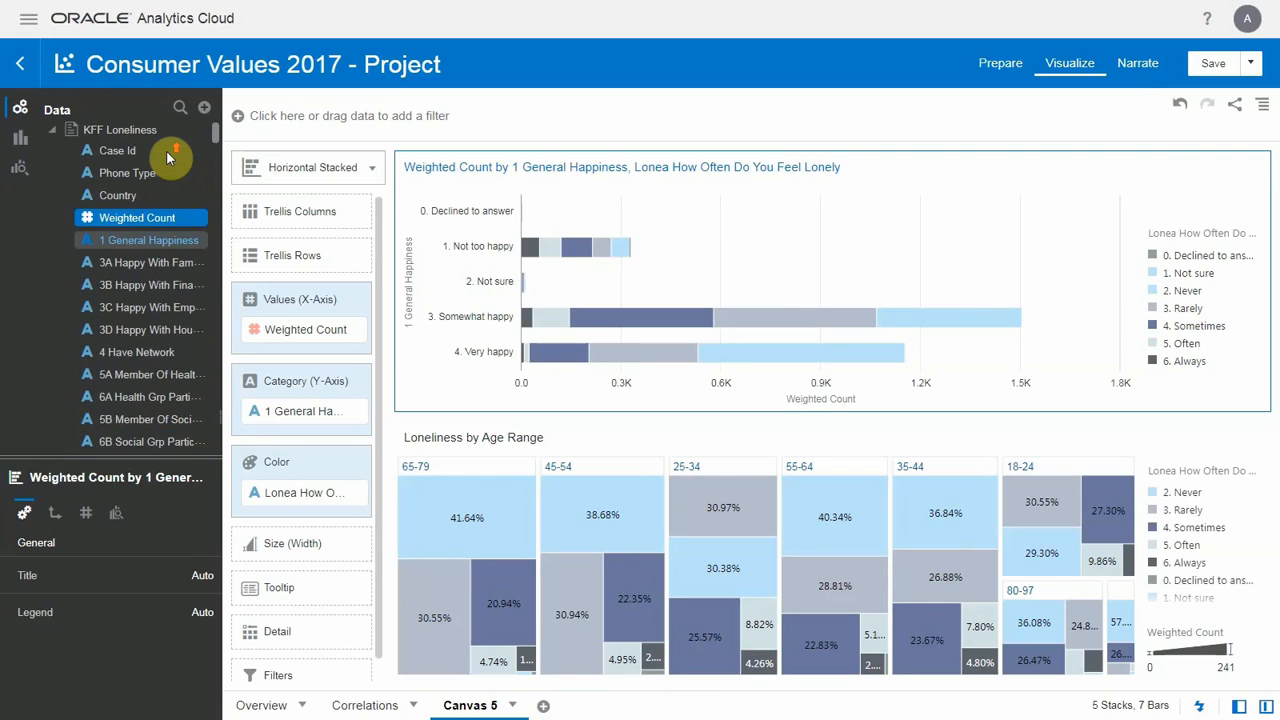
{"action": "left_click", "coordinate": [120, 195]}
{"action": "left_click_drag", "start_coordinate": [268, 233], "coordinate": [281, 226]}
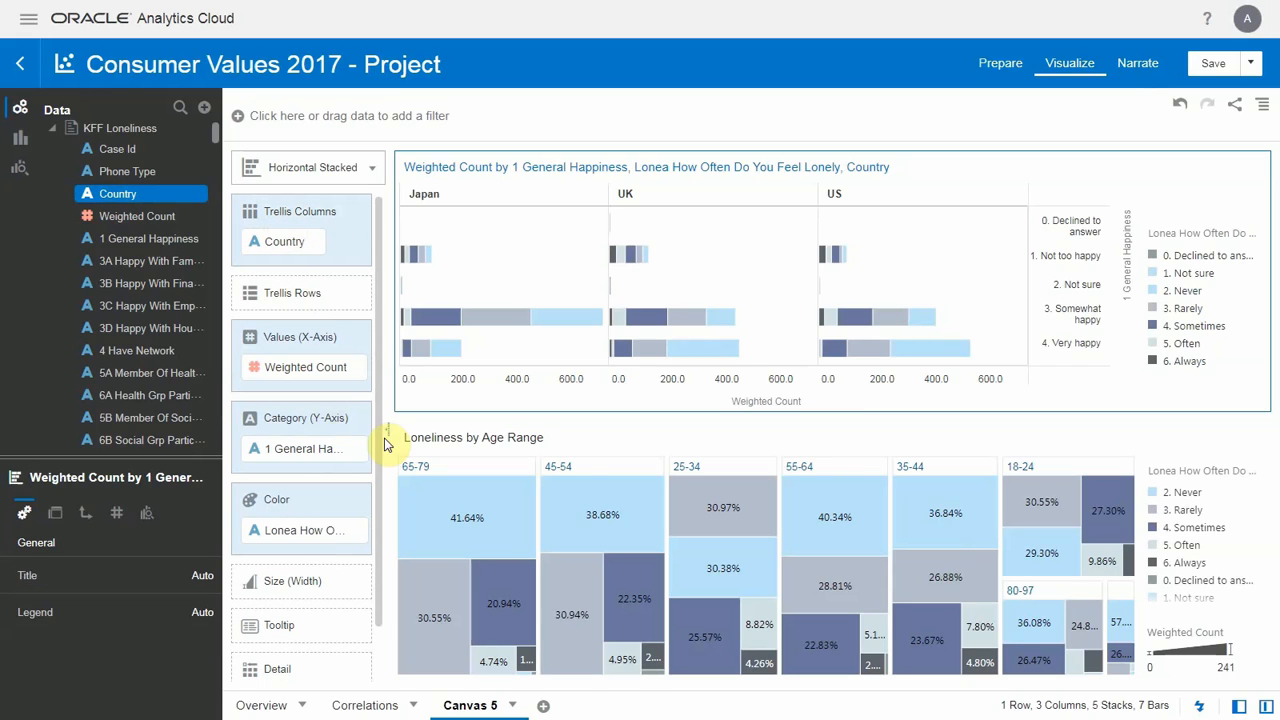
Step: Filter the happiness chart by 1 General Happiness, excluding "0. Declined to answer" and "2. Not sure"
{"action": "left_click_drag", "start_coordinate": [380, 447], "coordinate": [314, 656]}
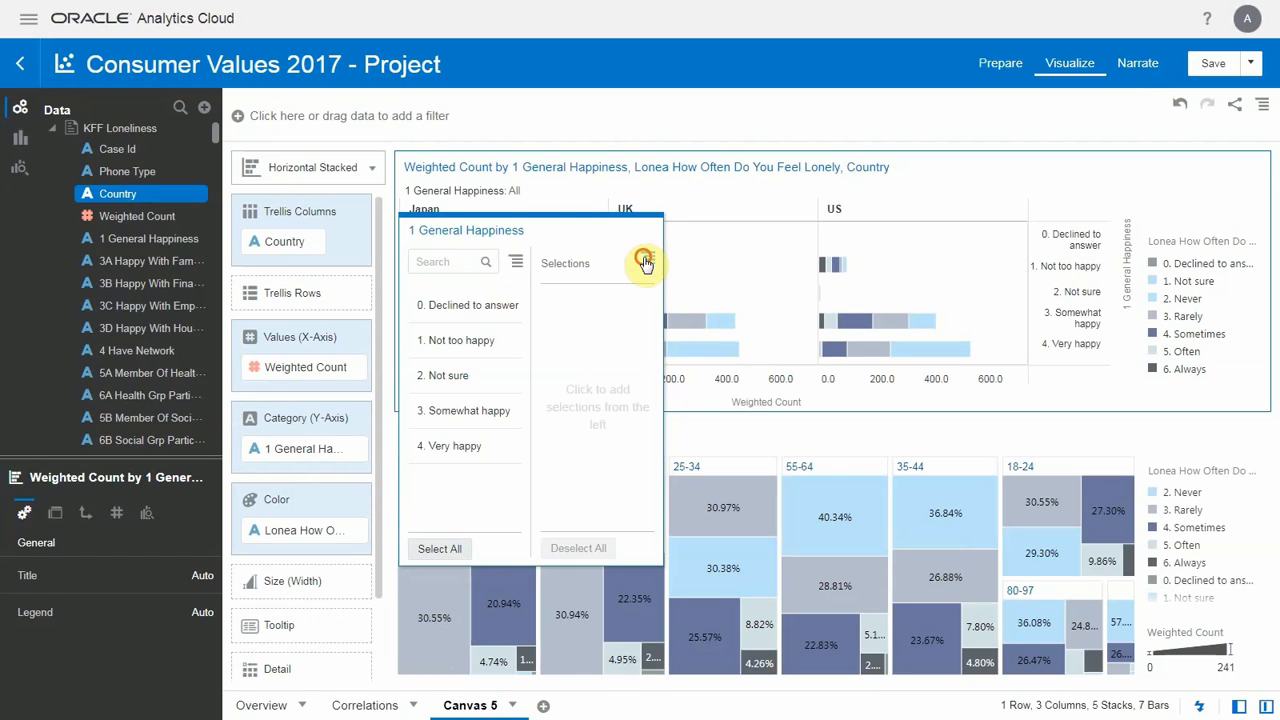
{"action": "left_click", "coordinate": [647, 259]}
{"action": "left_click", "coordinate": [669, 307]}
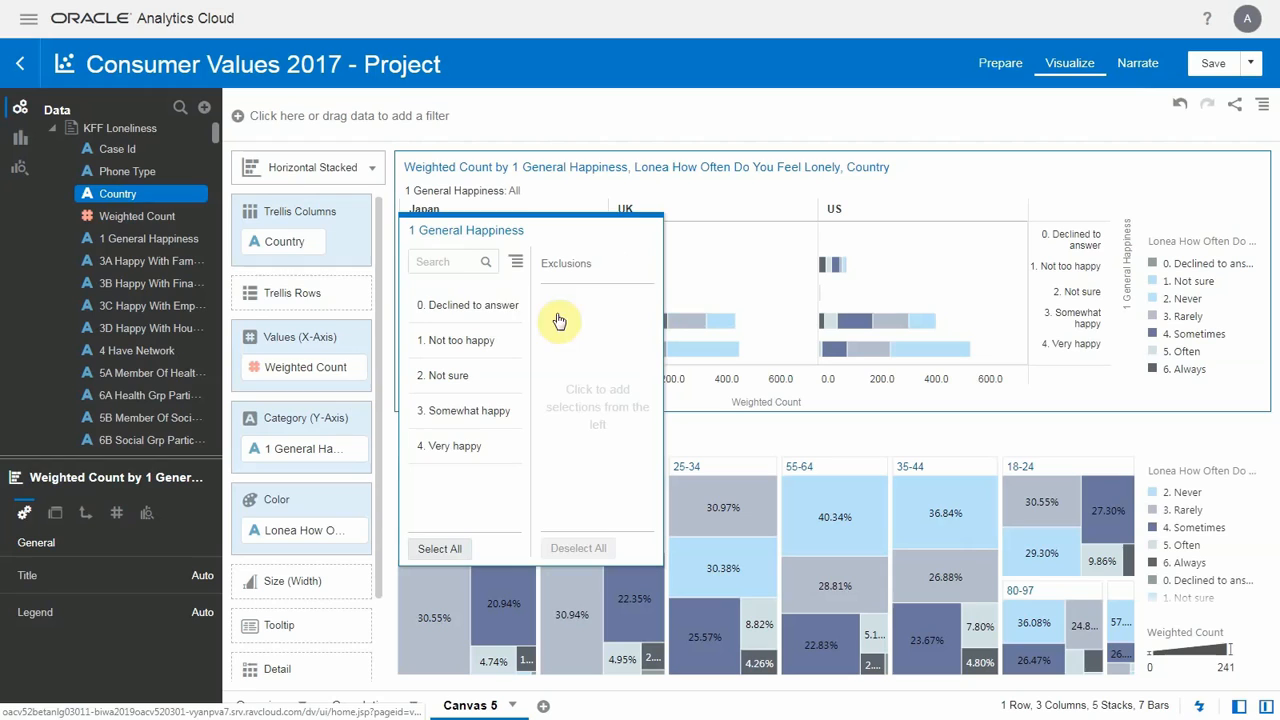
{"action": "left_click", "coordinate": [503, 310]}
{"action": "left_click", "coordinate": [457, 338]}
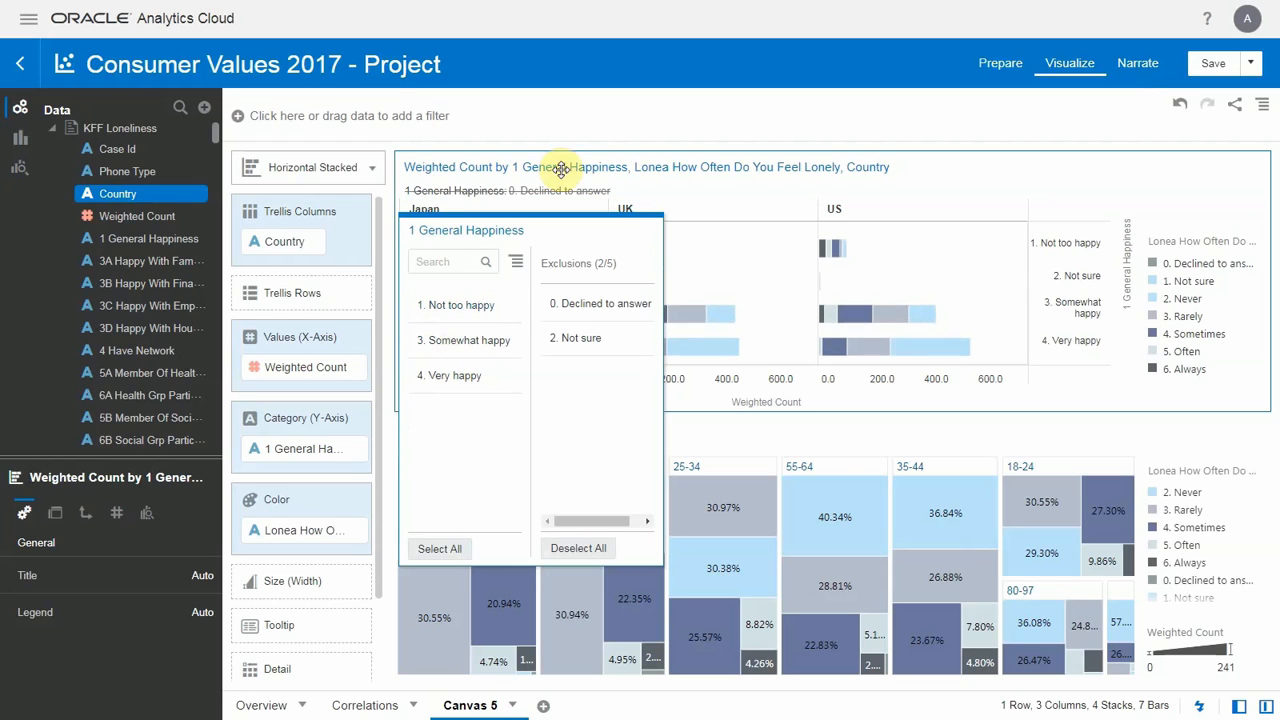
{"action": "left_click", "coordinate": [580, 135]}
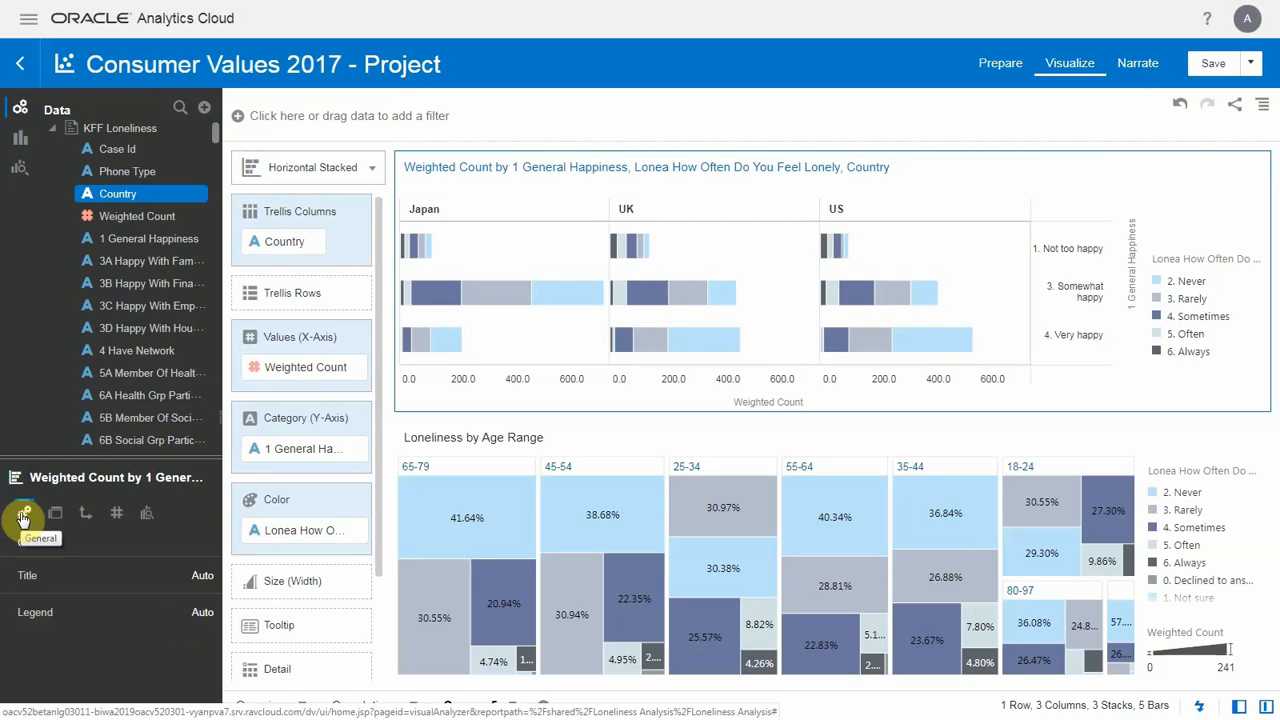
Step: Give the happiness chart the custom title "Loneliness vs Happiness by Country"
{"action": "left_click", "coordinate": [197, 580]}
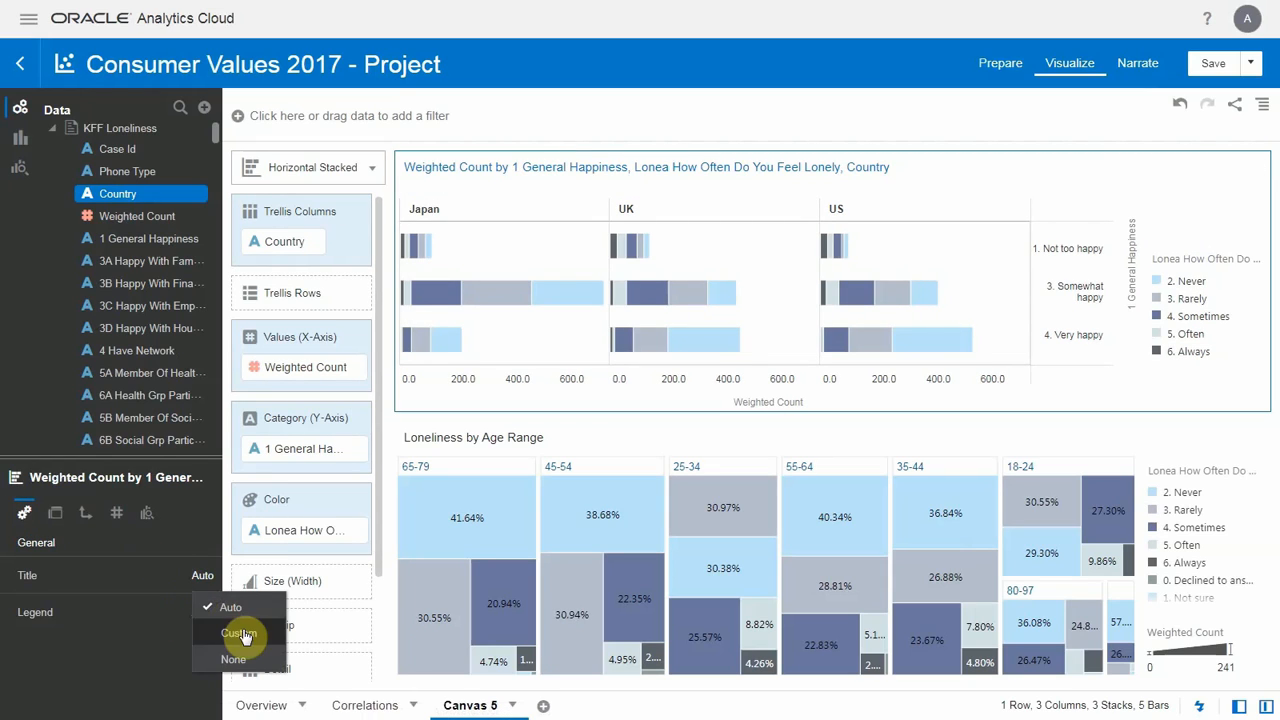
{"action": "left_click", "coordinate": [232, 632]}
{"action": "left_click", "coordinate": [158, 607]}
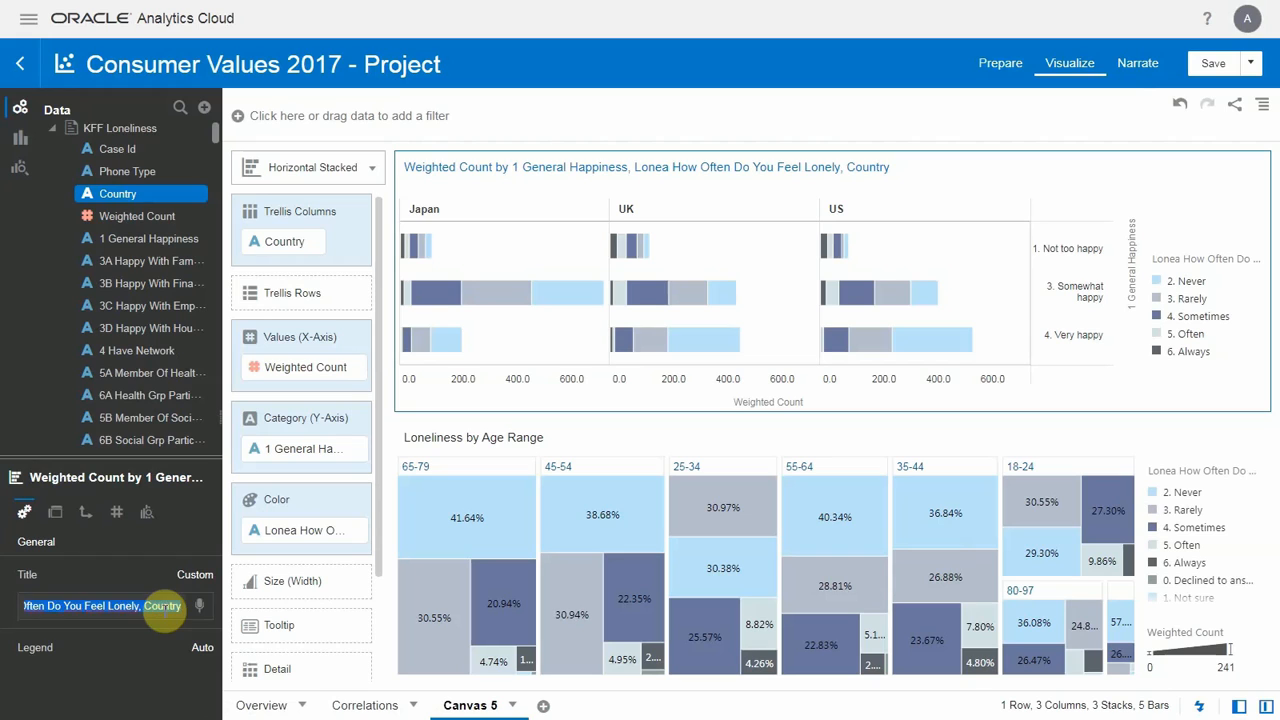
{"action": "left_click", "coordinate": [140, 646]}
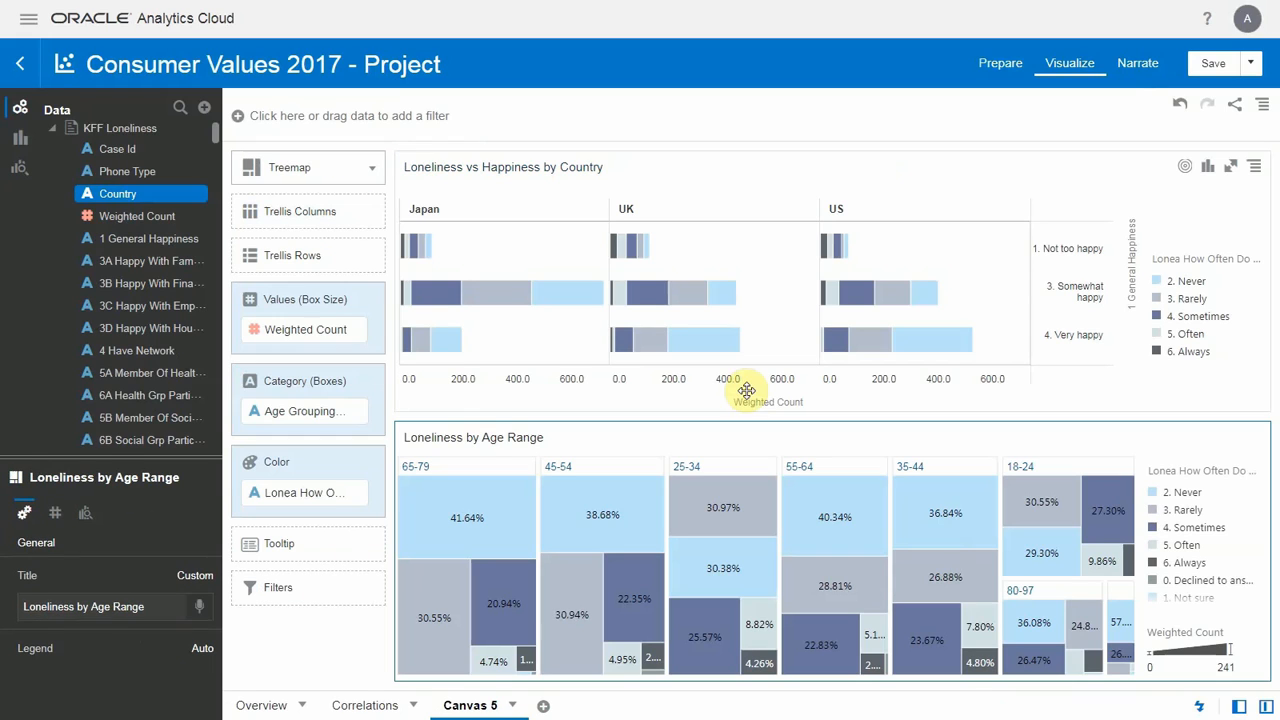
Step: Highlight the UK "4. Very happy" bar segment for "2. Never" to examine the matching treemap boxes, and clear the highlight
{"action": "left_click", "coordinate": [727, 345]}
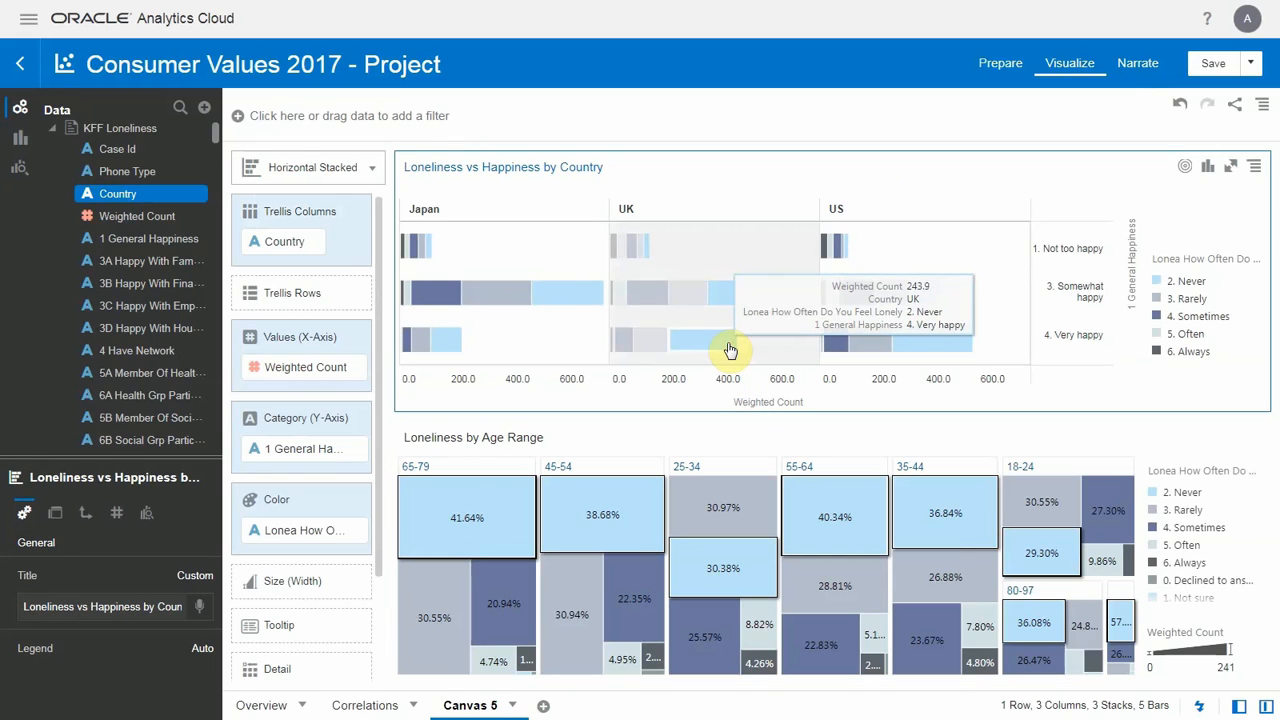
{"action": "left_click", "coordinate": [650, 341]}
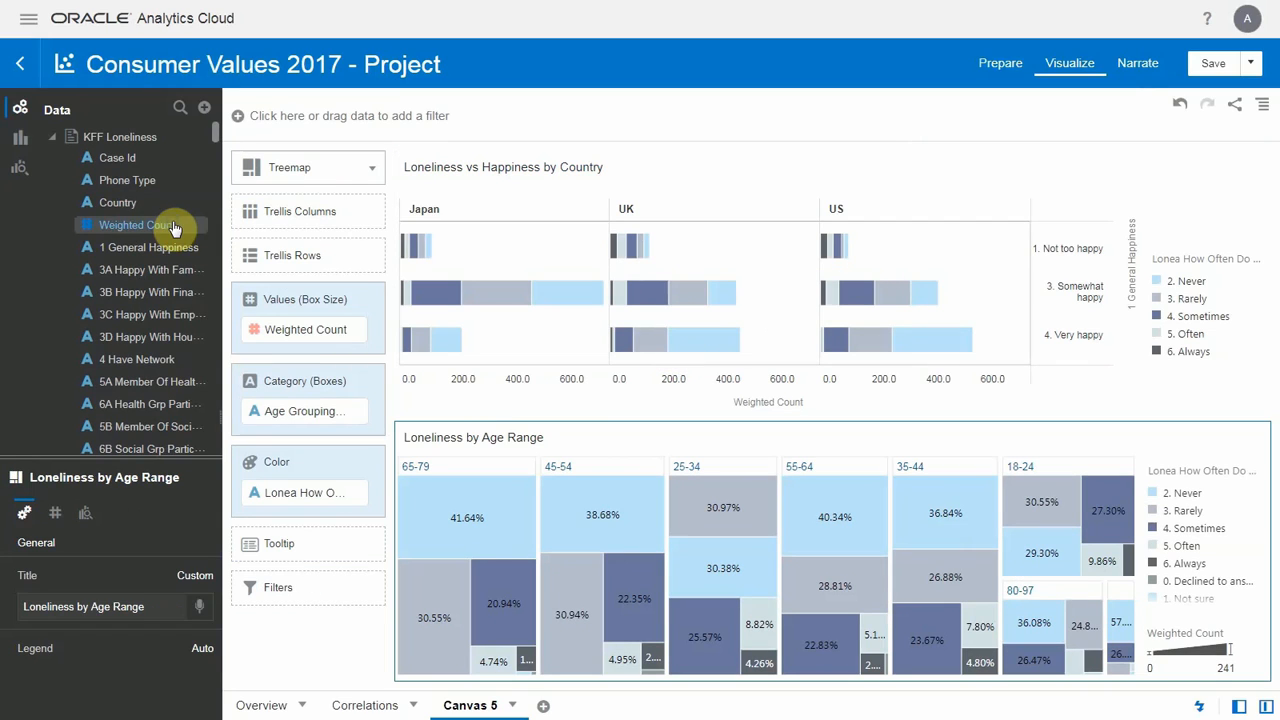
Step: Create a Tile visualization of Weighted Count beside the happiness chart, with the treemap spanning the full width below, and narrow the tile
{"action": "right_click", "coordinate": [175, 228]}
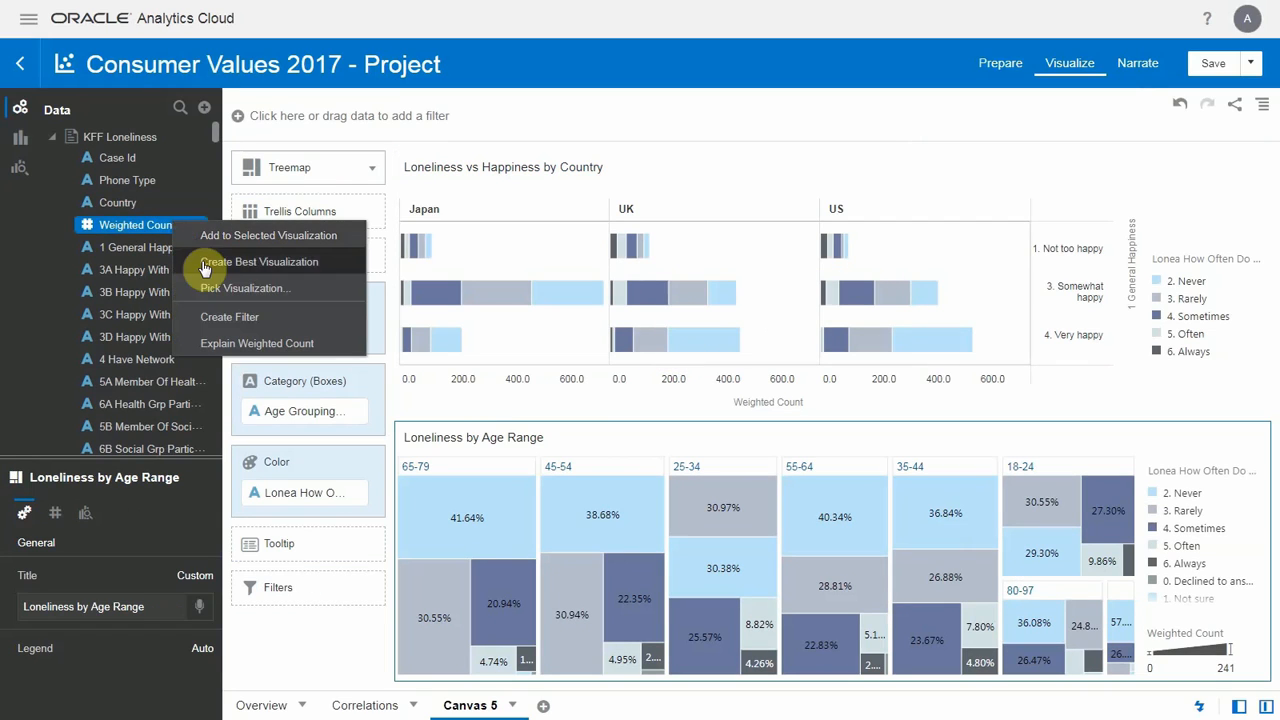
{"action": "left_click", "coordinate": [226, 295]}
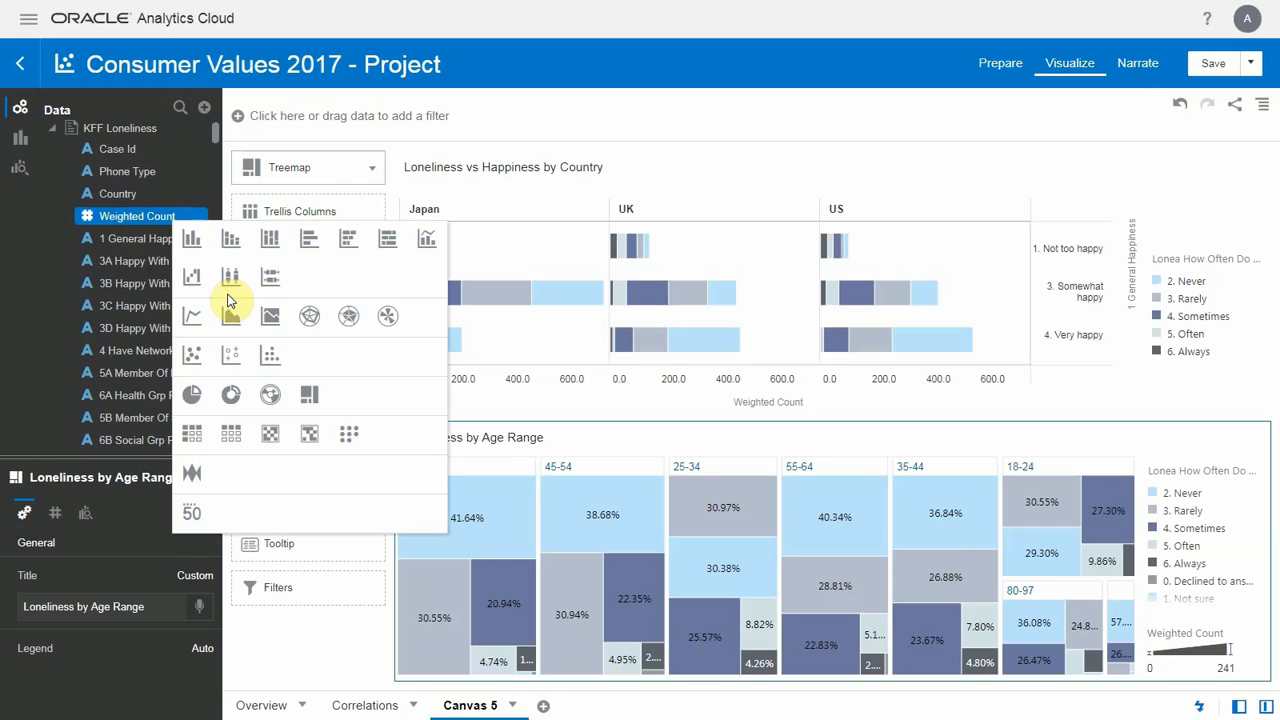
{"action": "left_click", "coordinate": [190, 515]}
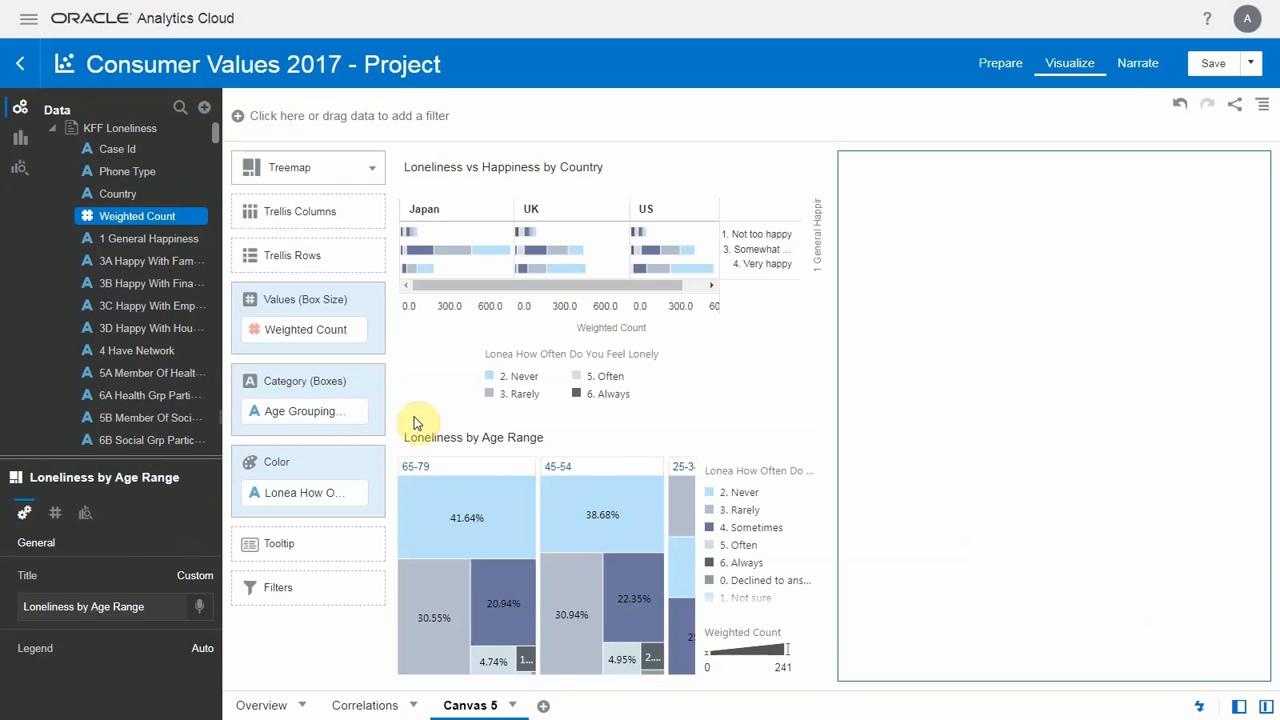
{"action": "left_click_drag", "start_coordinate": [622, 437], "coordinate": [838, 690]}
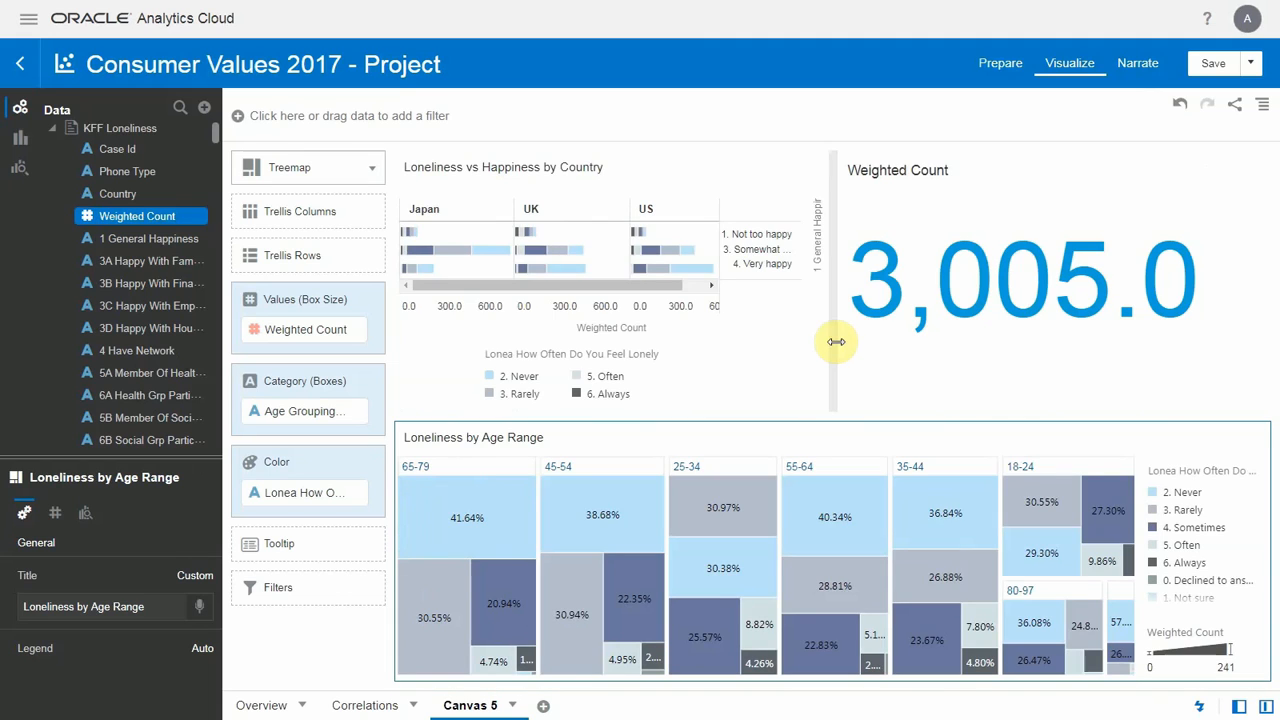
{"action": "left_click_drag", "start_coordinate": [867, 339], "coordinate": [1006, 331]}
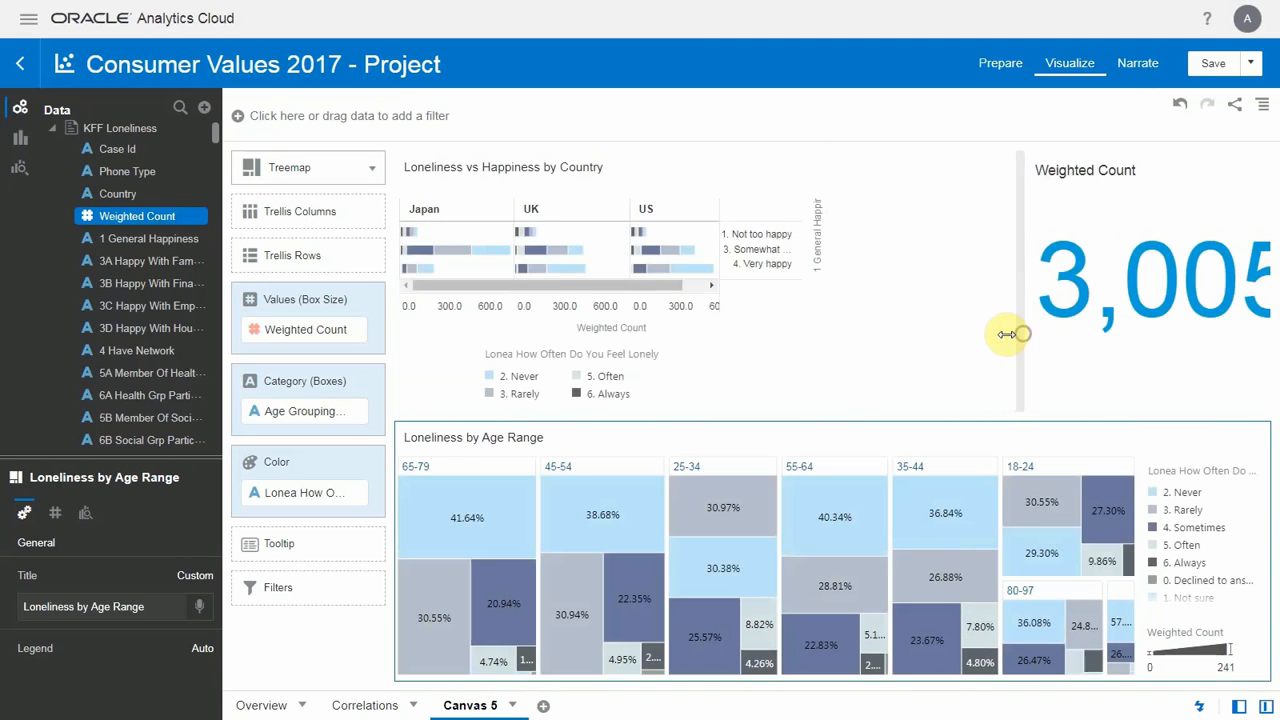
Step: Search the data elements for "area" and add Area You Live In Us _USR as a canvas filter
{"action": "left_click", "coordinate": [180, 107]}
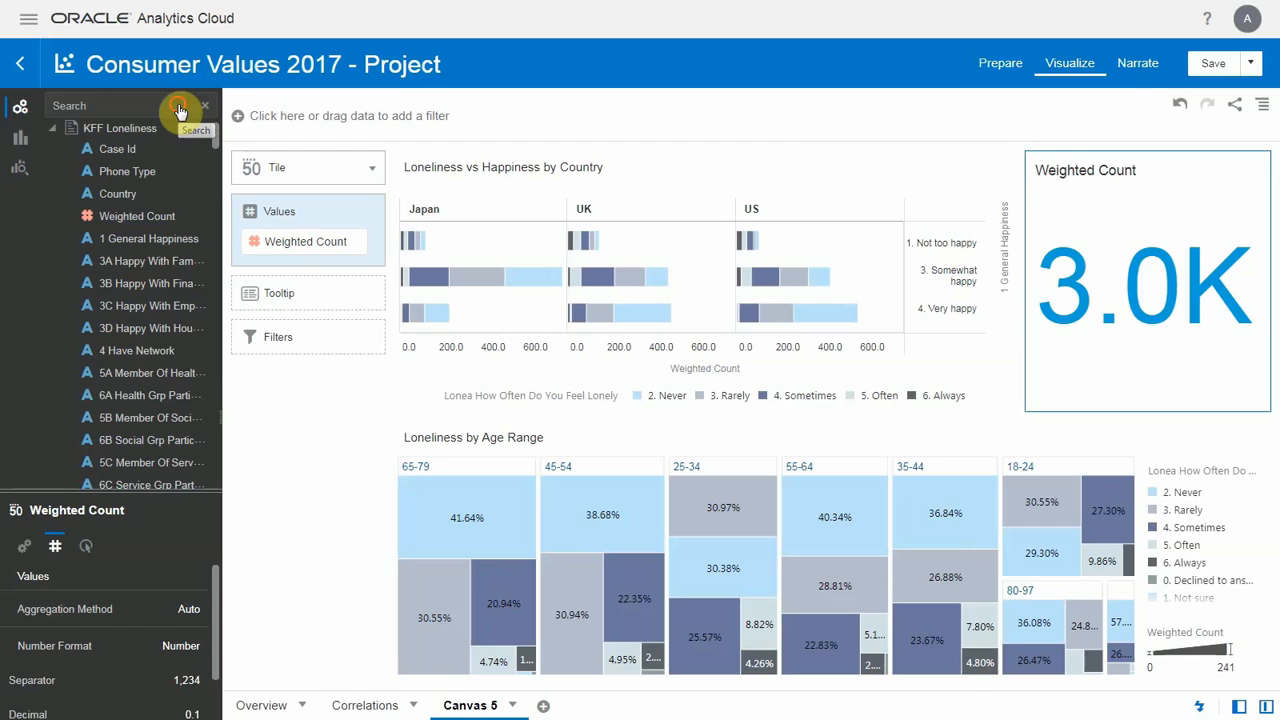
{"action": "type", "text": "area"}
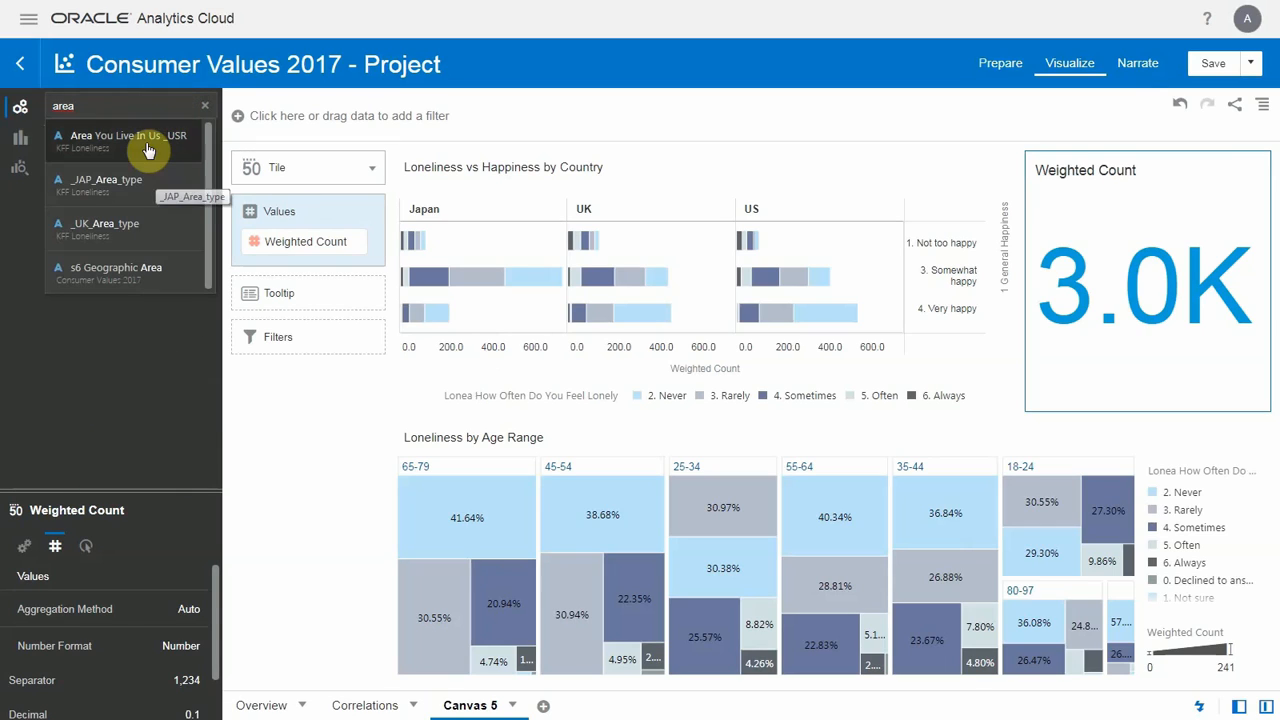
{"action": "left_click_drag", "start_coordinate": [145, 148], "coordinate": [268, 122]}
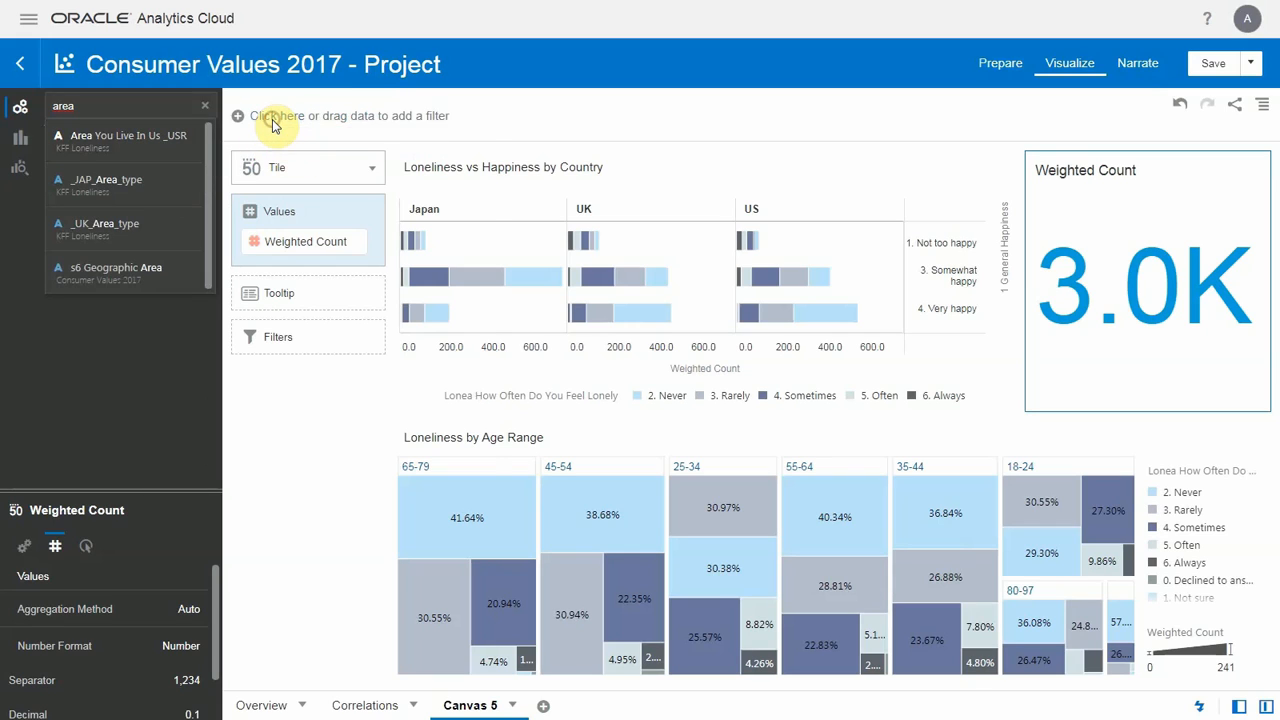
Step: Try Rural, Suburban and Urban selections in the Area You Live In Us _USR filter, and clear all its selections
{"action": "left_click", "coordinate": [256, 284]}
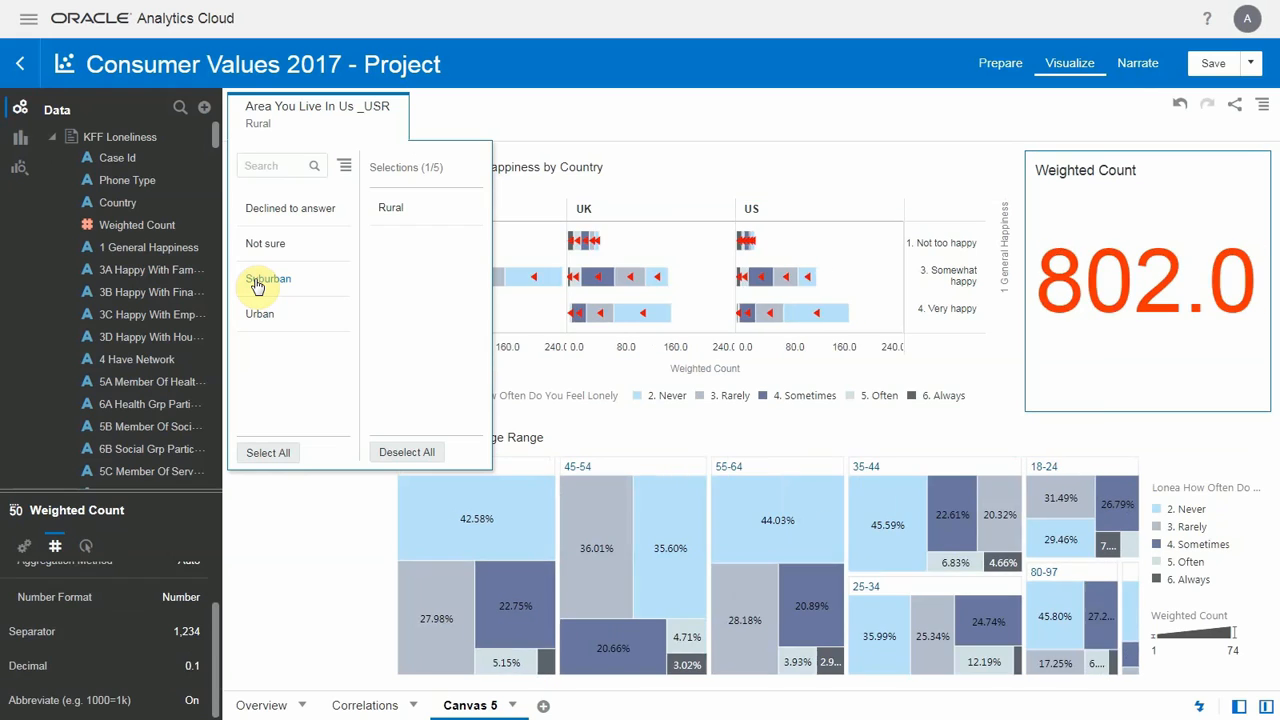
{"action": "left_click", "coordinate": [257, 285]}
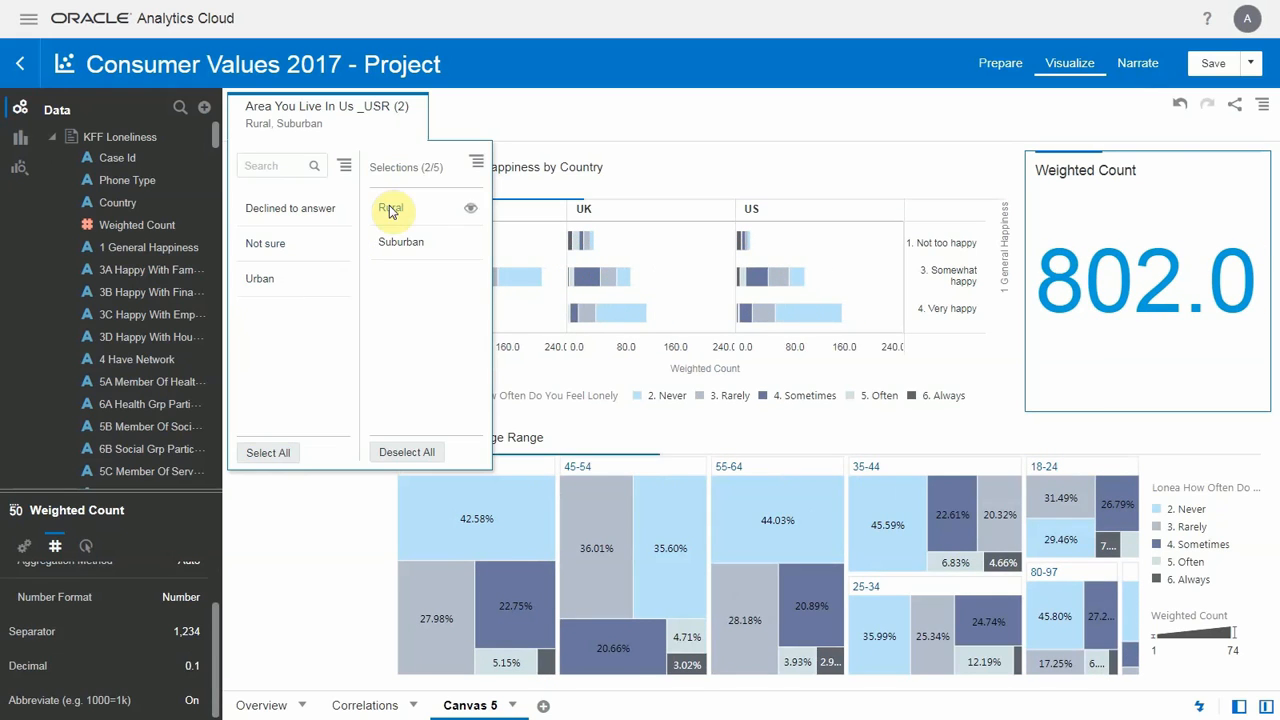
{"action": "left_click", "coordinate": [273, 287]}
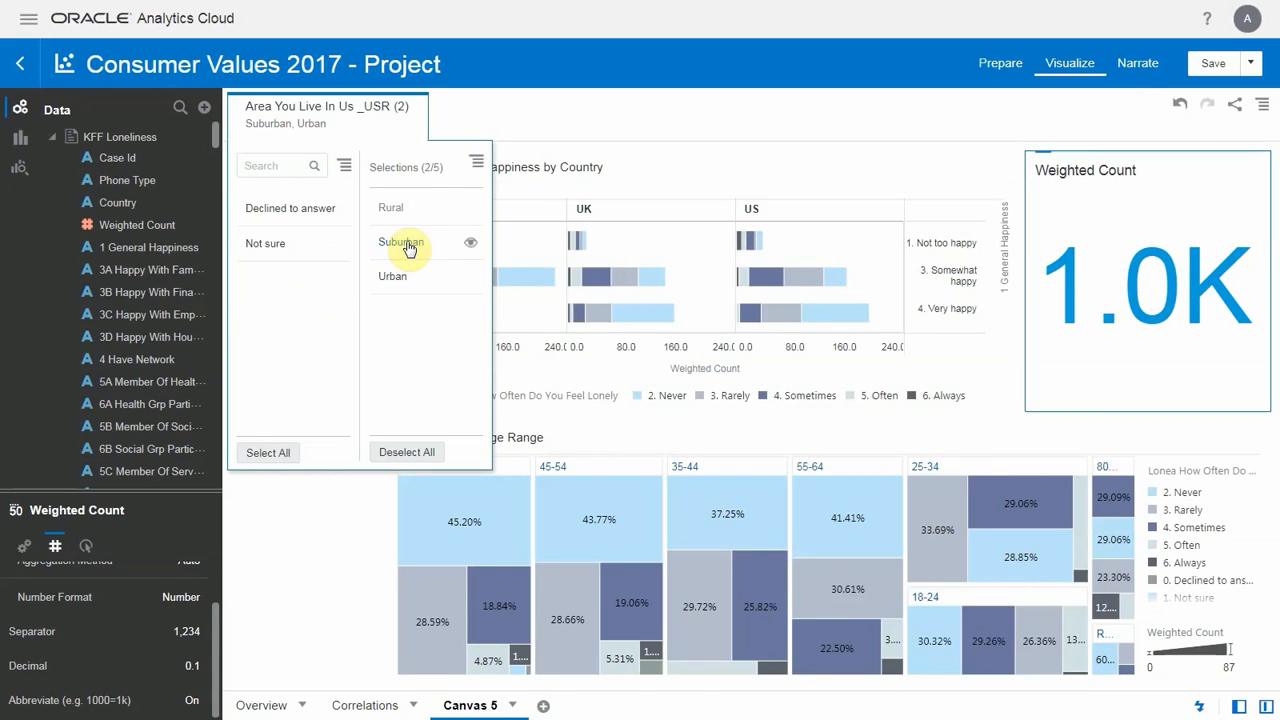
{"action": "left_click", "coordinate": [420, 244]}
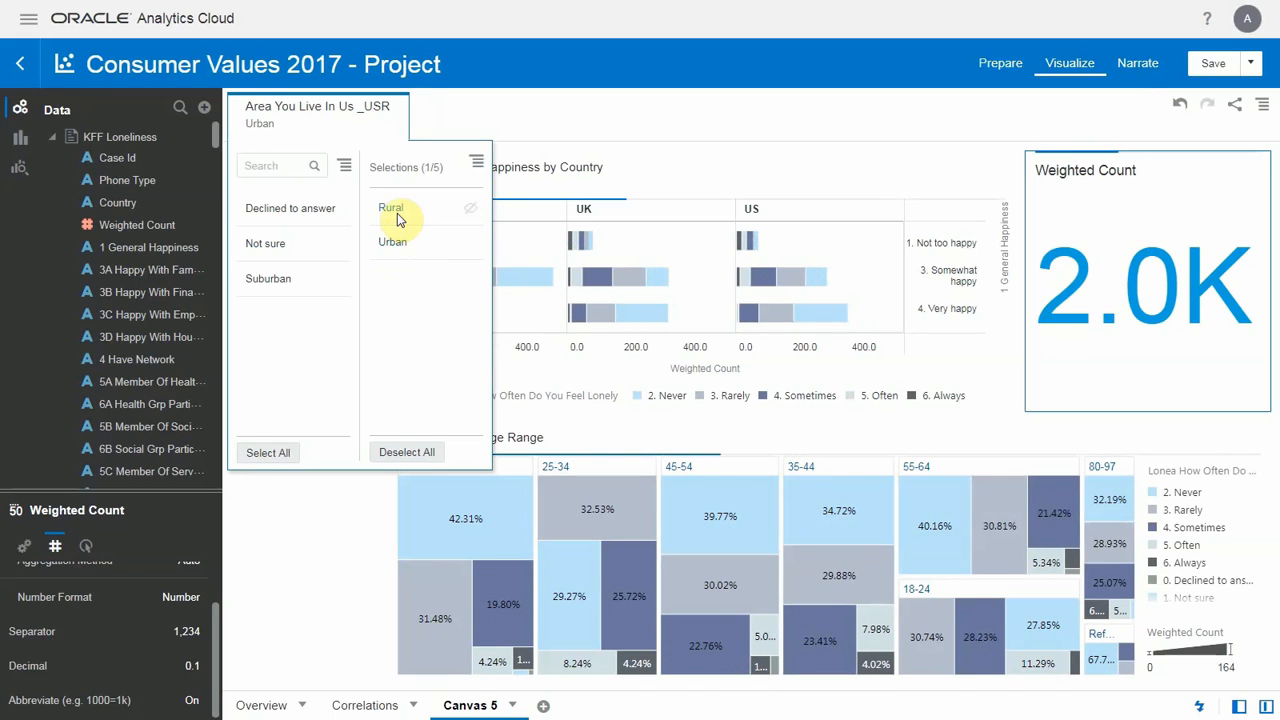
{"action": "left_click", "coordinate": [398, 210]}
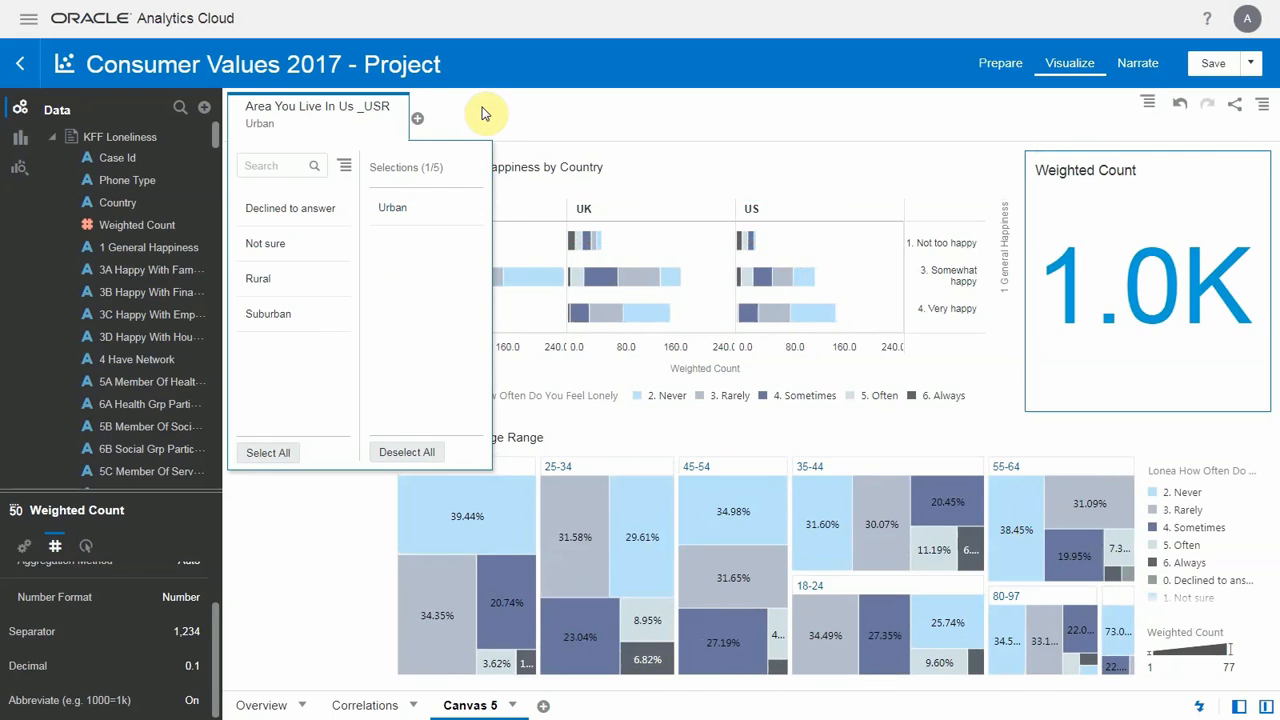
{"action": "left_click", "coordinate": [482, 114]}
{"action": "left_click", "coordinate": [397, 108]}
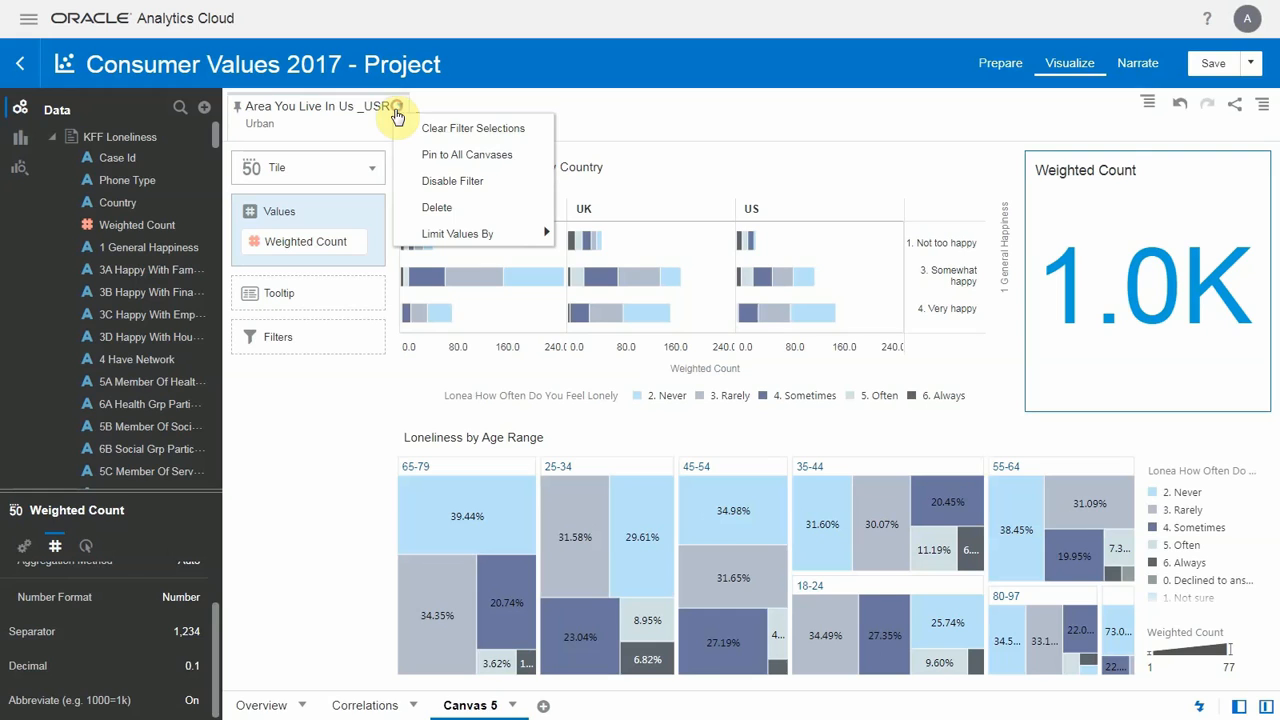
{"action": "left_click", "coordinate": [466, 131]}
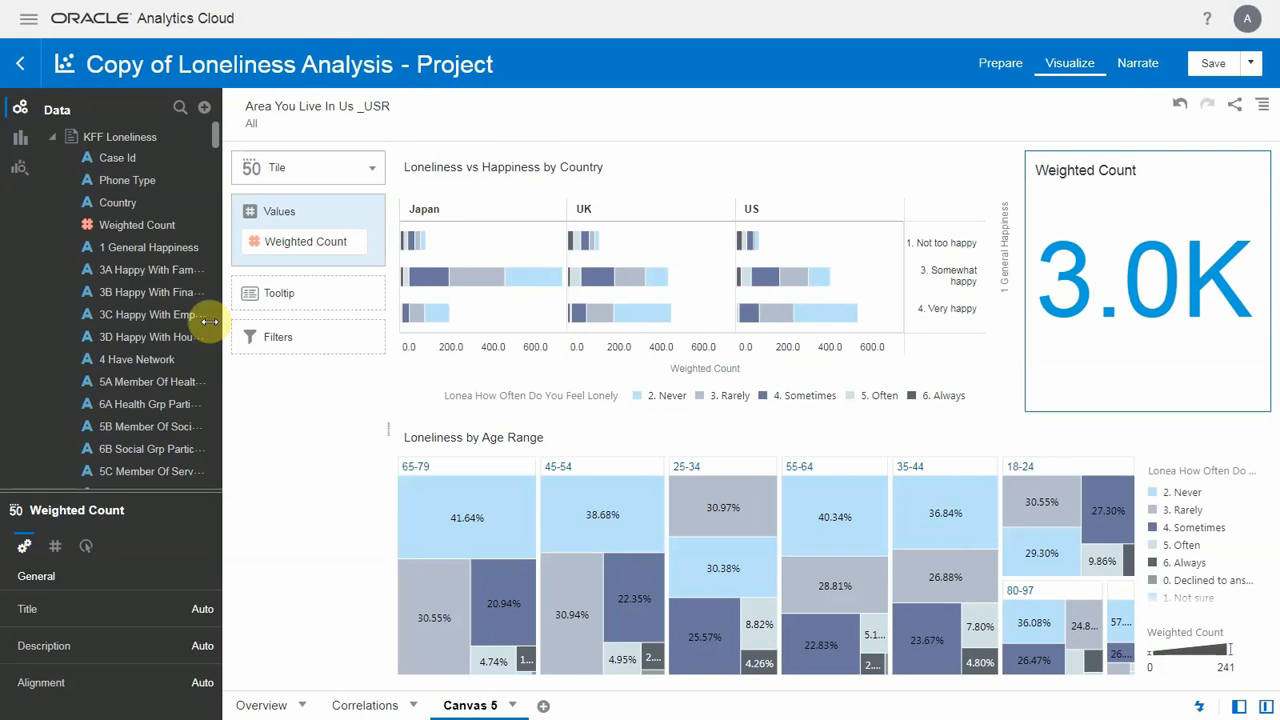
Step: Create the best visualization from a1_1 Personal Life Feeling and s3_Age_Rspt of Consumer Values 2017, placed beside the treemap
{"action": "left_click", "coordinate": [52, 140]}
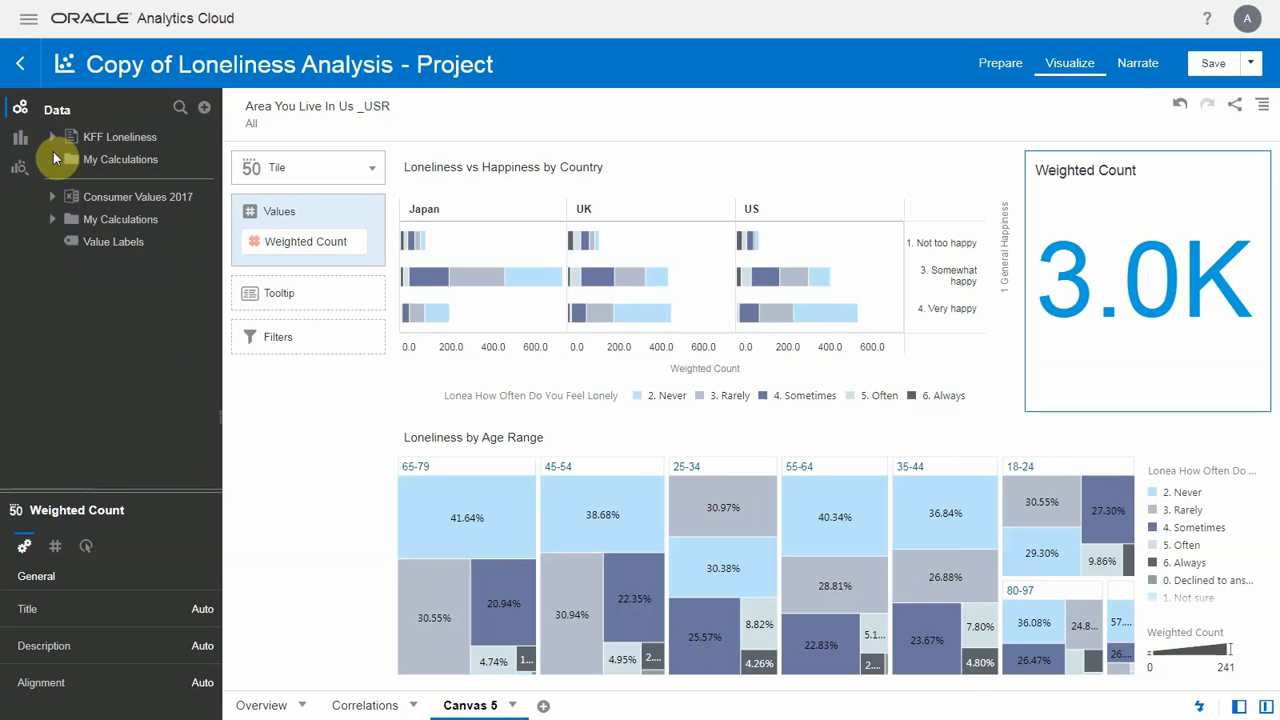
{"action": "left_click", "coordinate": [55, 199]}
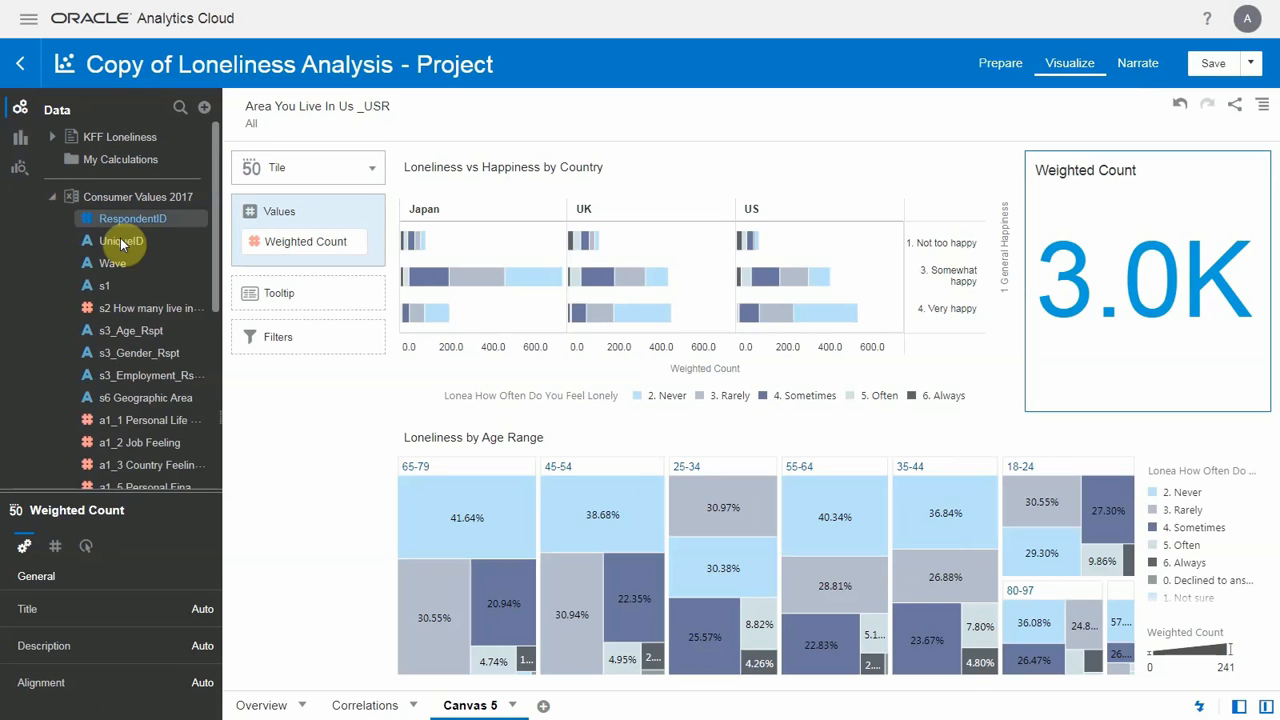
{"action": "left_click", "coordinate": [165, 420]}
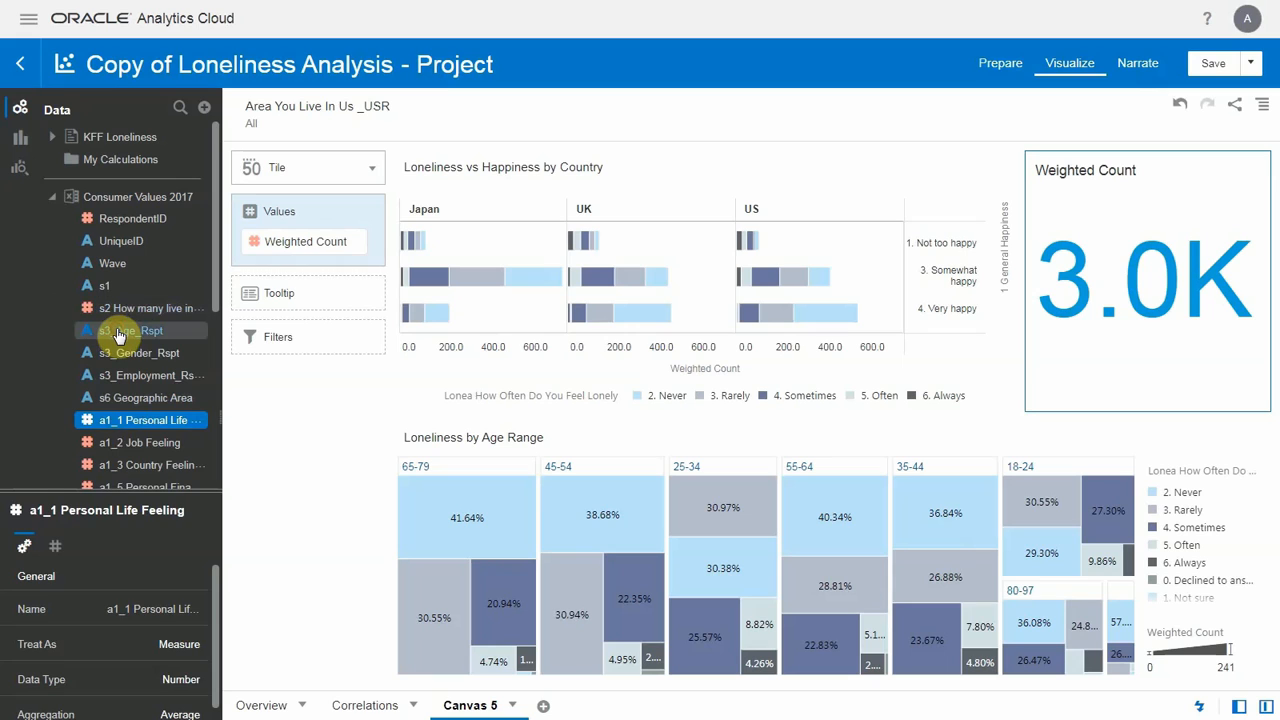
{"action": "left_click", "coordinate": [117, 330], "text": "ctrl"}
{"action": "right_click", "coordinate": [118, 334]}
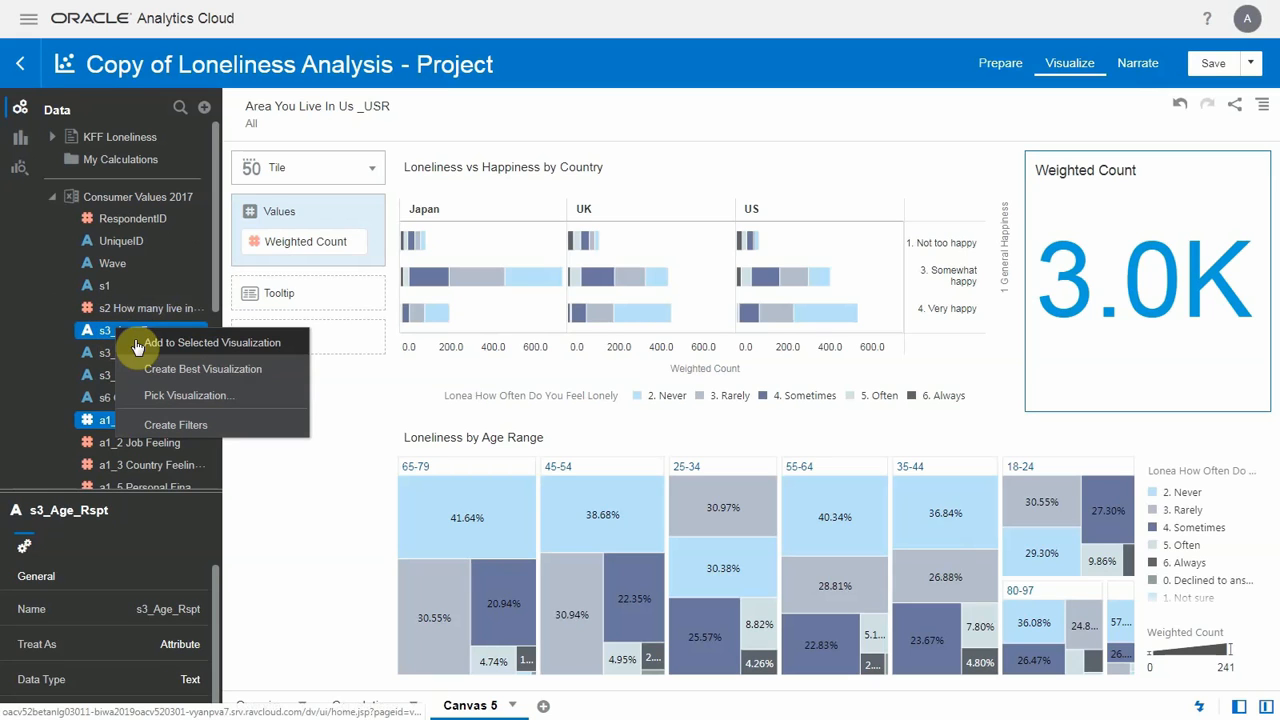
{"action": "left_click", "coordinate": [163, 368]}
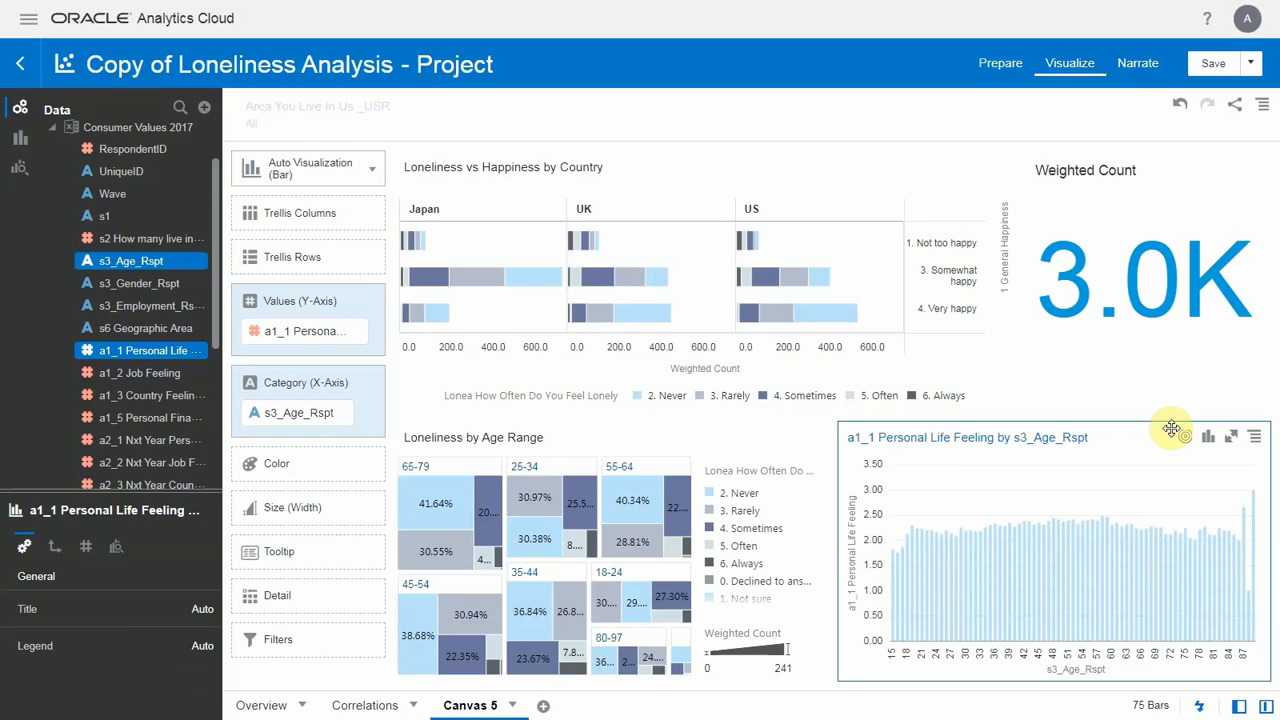
Step: Change the Personal Life Feeling chart to Line, maximize it, and add a2_1 Nxt Year Personal Life Feeling as a second value
{"action": "left_click", "coordinate": [1207, 441]}
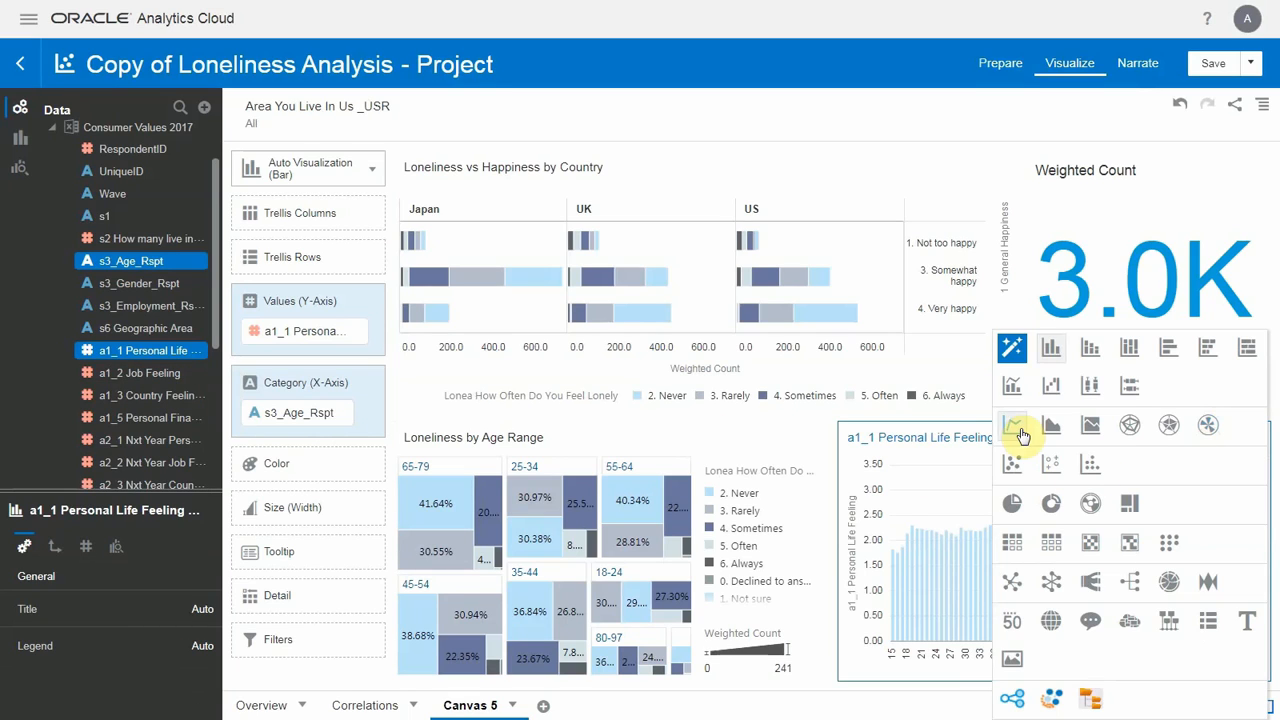
{"action": "left_click_drag", "start_coordinate": [1018, 428], "coordinate": [1019, 469]}
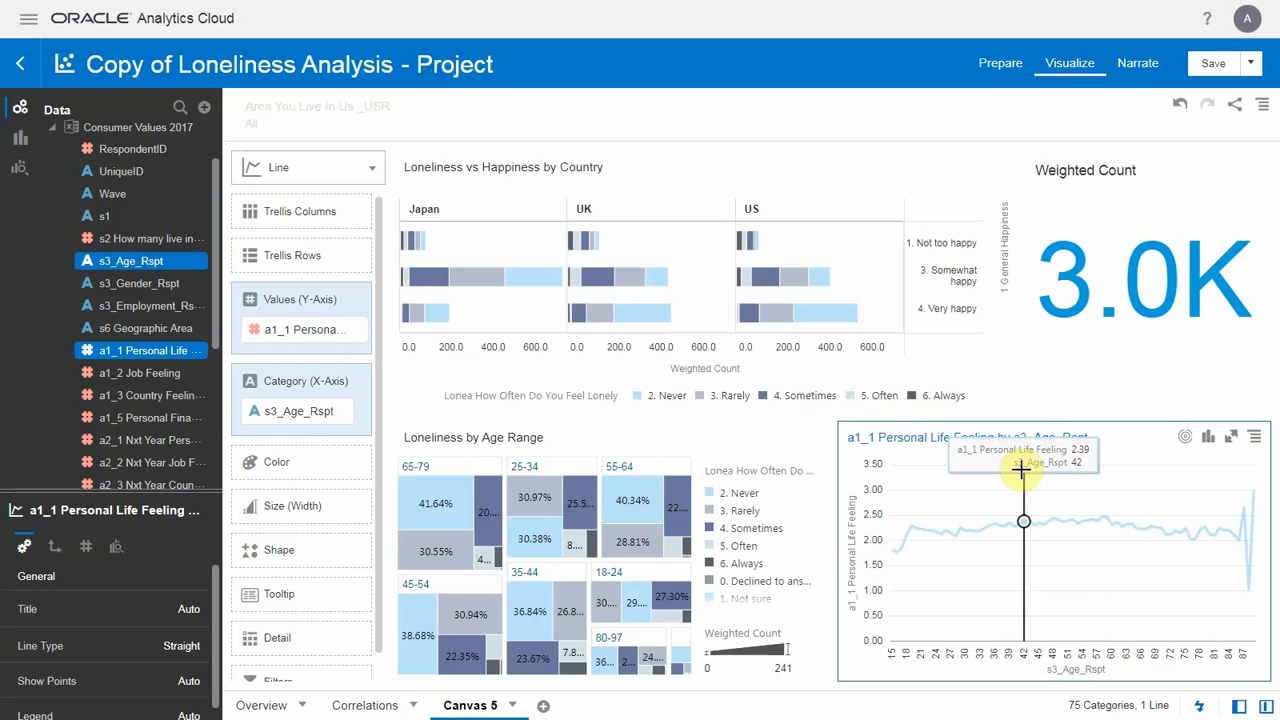
{"action": "left_click", "coordinate": [1231, 437]}
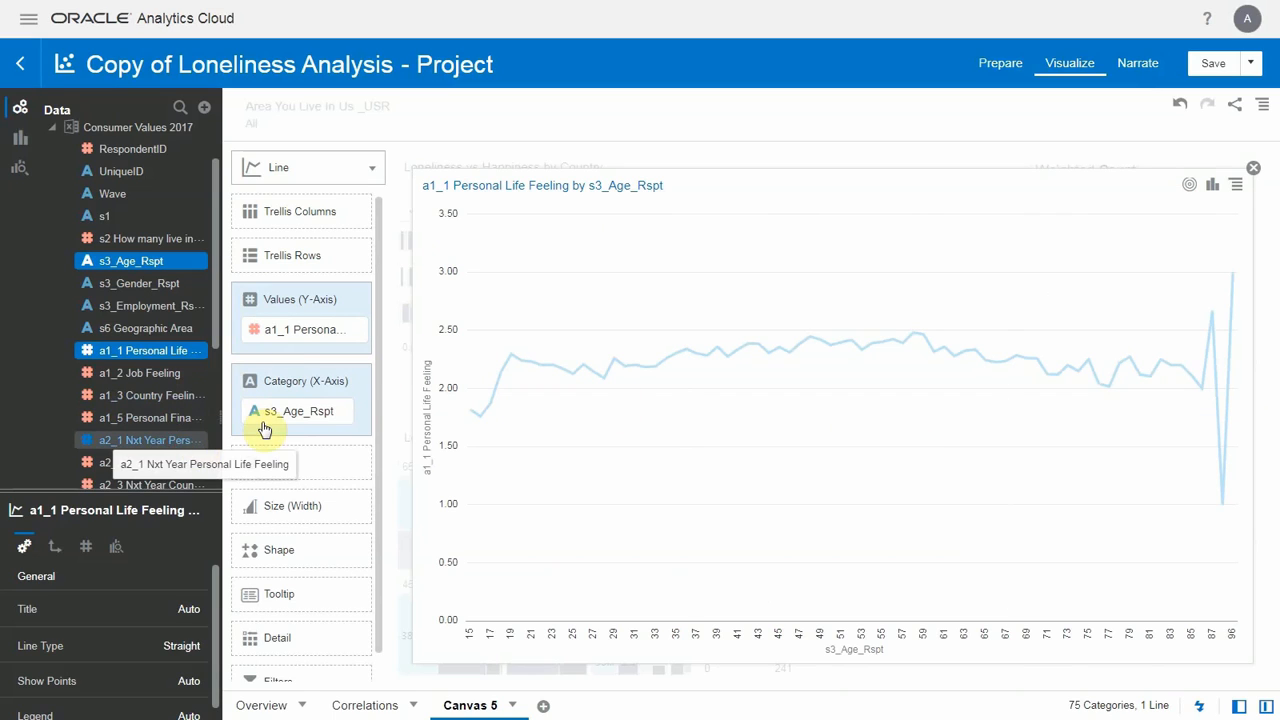
{"action": "left_click_drag", "start_coordinate": [291, 362], "coordinate": [300, 362]}
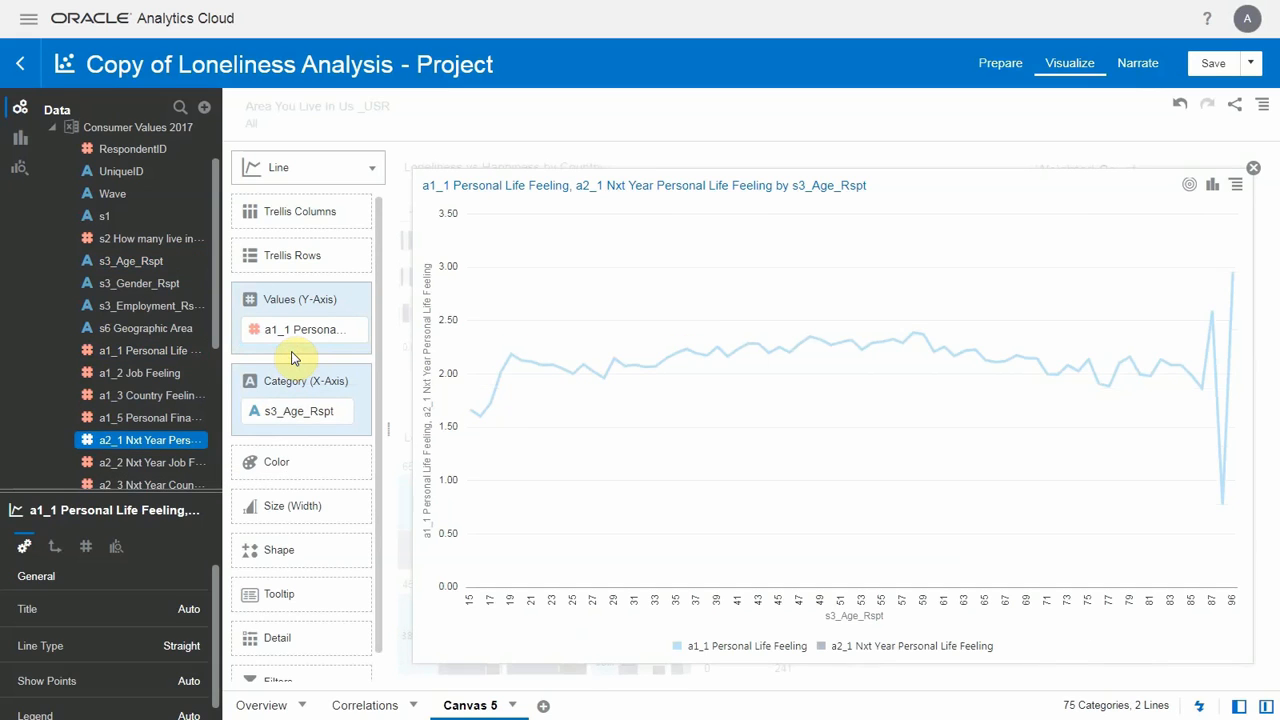
Step: Create and save the calculation "Year to Year Variation" as a1_1 Personal Life Feeling minus a2_1 Nxt Year Personal Life Feeling
{"action": "left_click", "coordinate": [204, 110]}
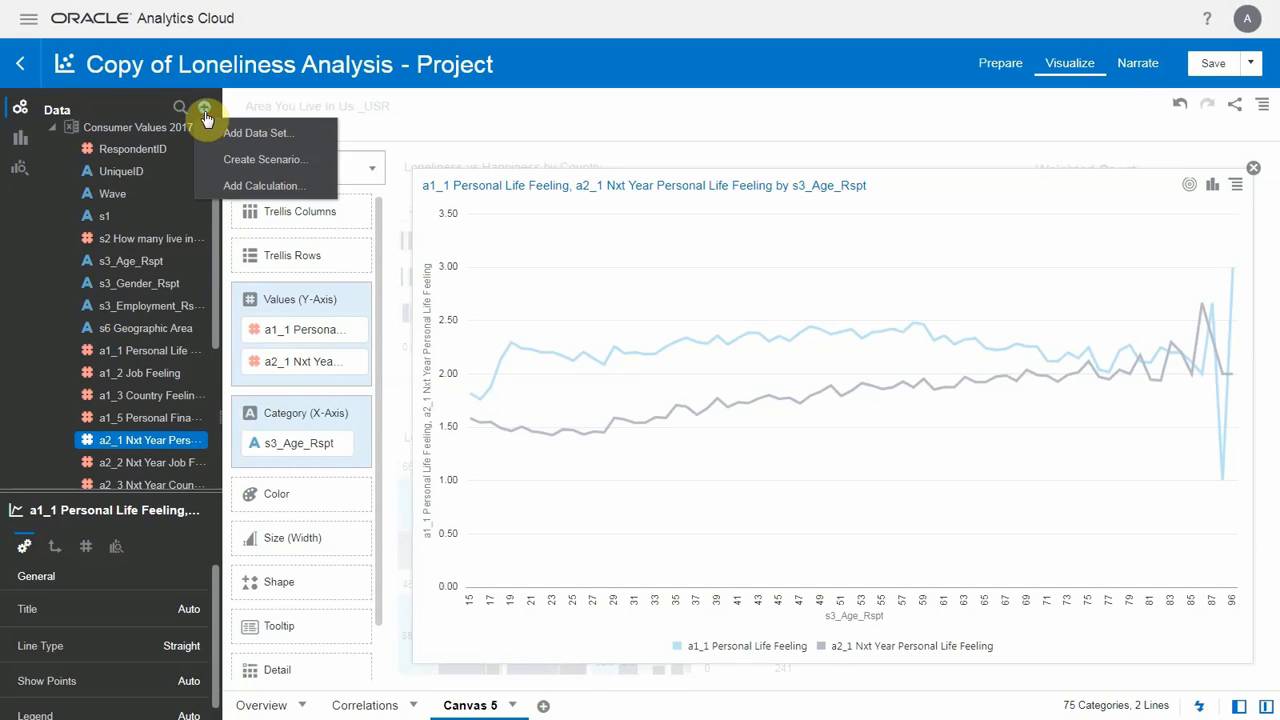
{"action": "left_click", "coordinate": [260, 188]}
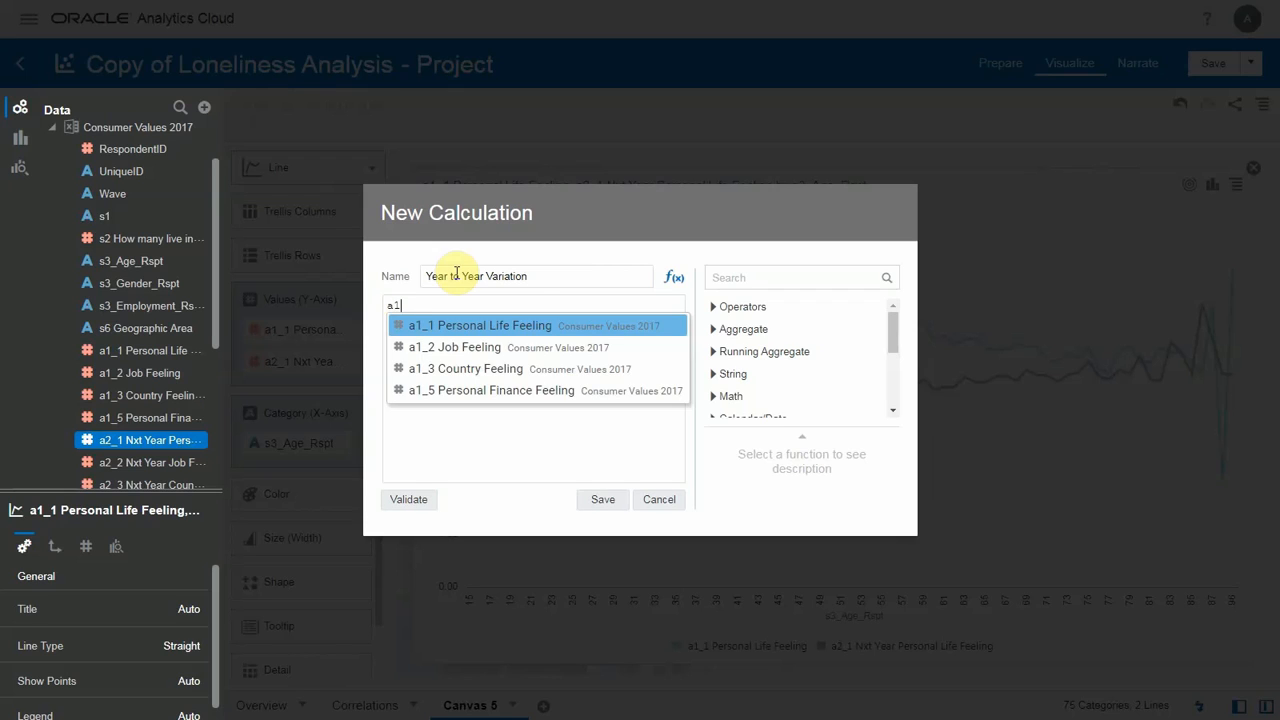
{"action": "key", "text": "Return"}
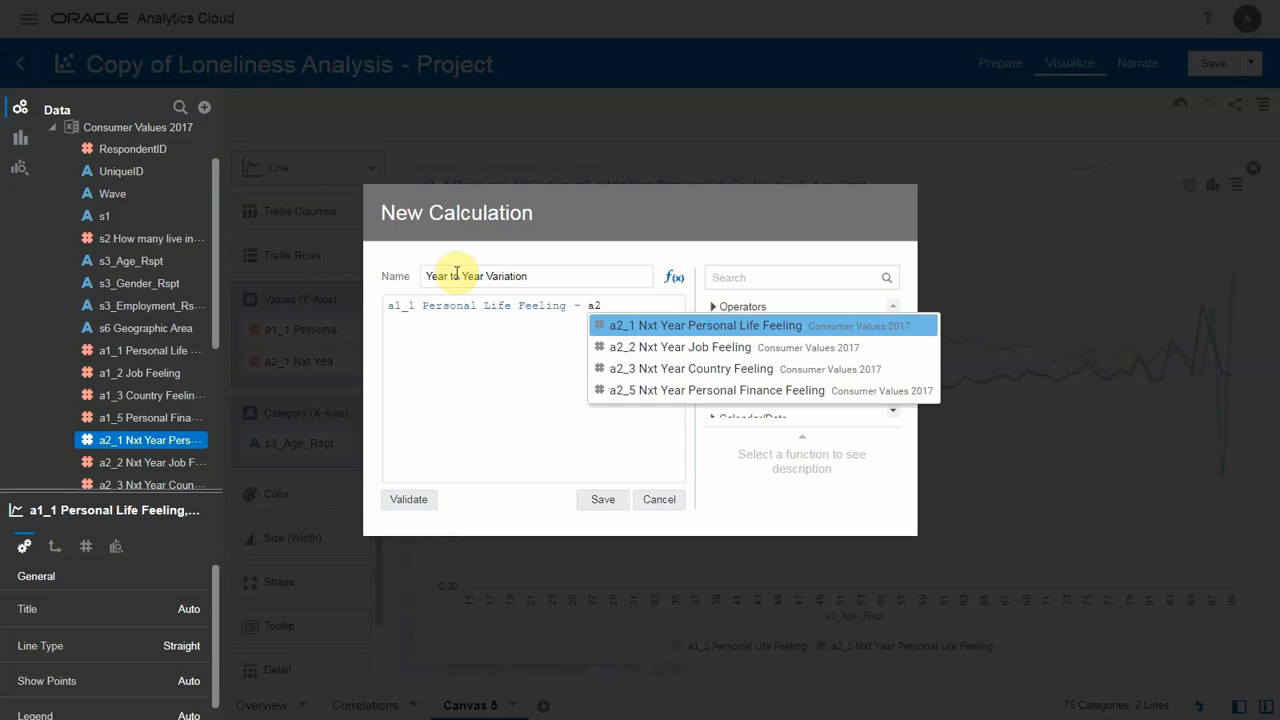
{"action": "key", "text": "Return"}
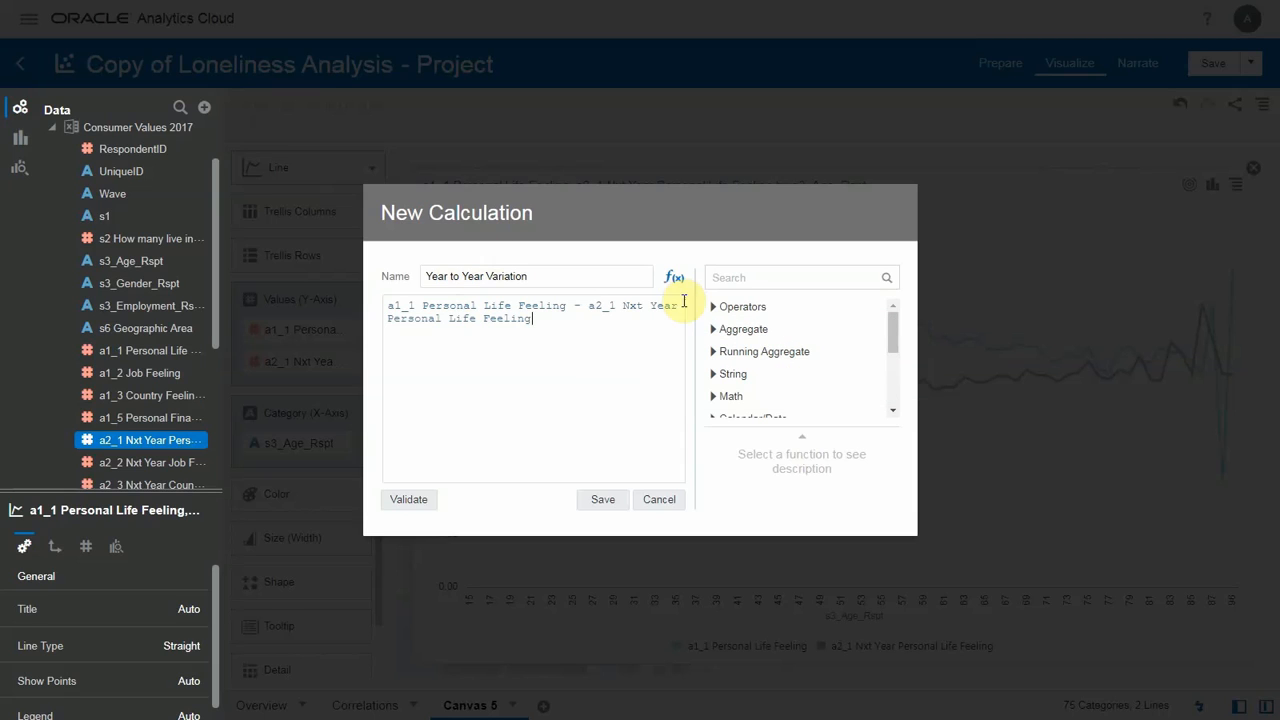
{"action": "mouse_move", "coordinate": [894, 335]}
{"action": "left_mouse_down"}
{"action": "mouse_move", "coordinate": [879, 390]}
{"action": "mouse_move", "coordinate": [886, 323]}
{"action": "left_mouse_up"}
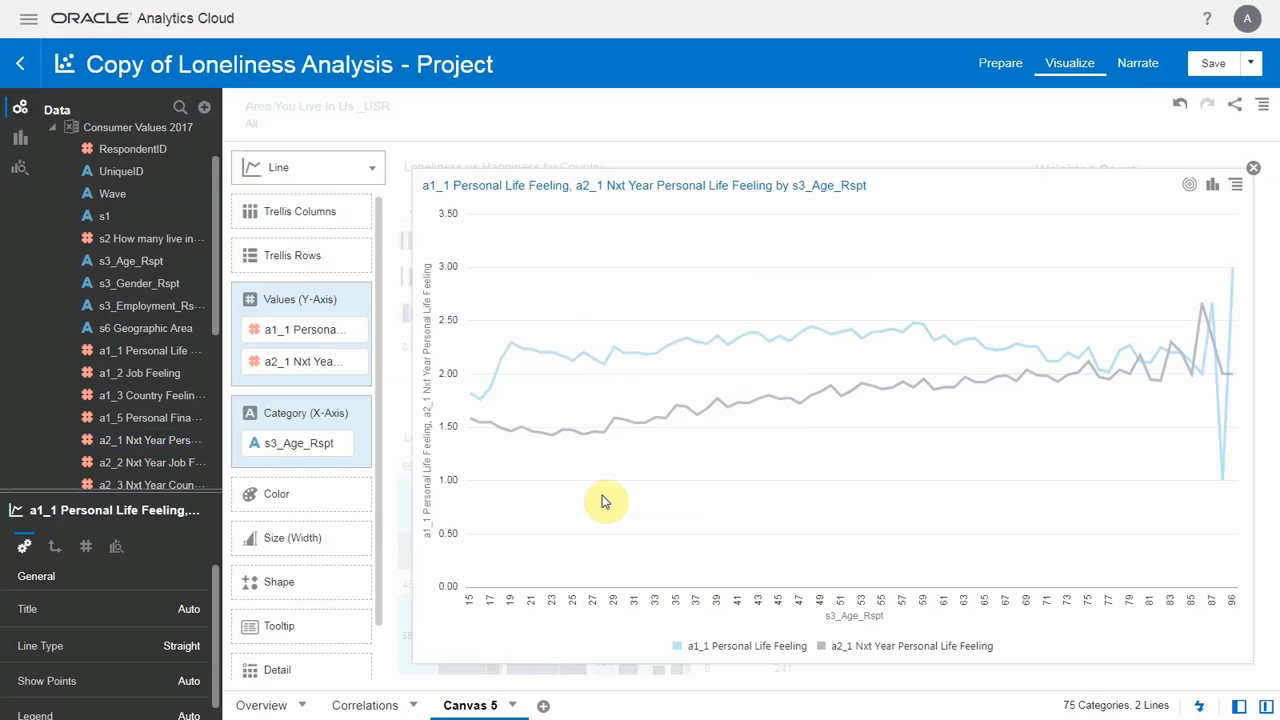
Step: Find the Year to Year Variation calculation, add it to the Personal Life Feeling chart's values, and show it as bars
{"action": "left_click", "coordinate": [179, 110]}
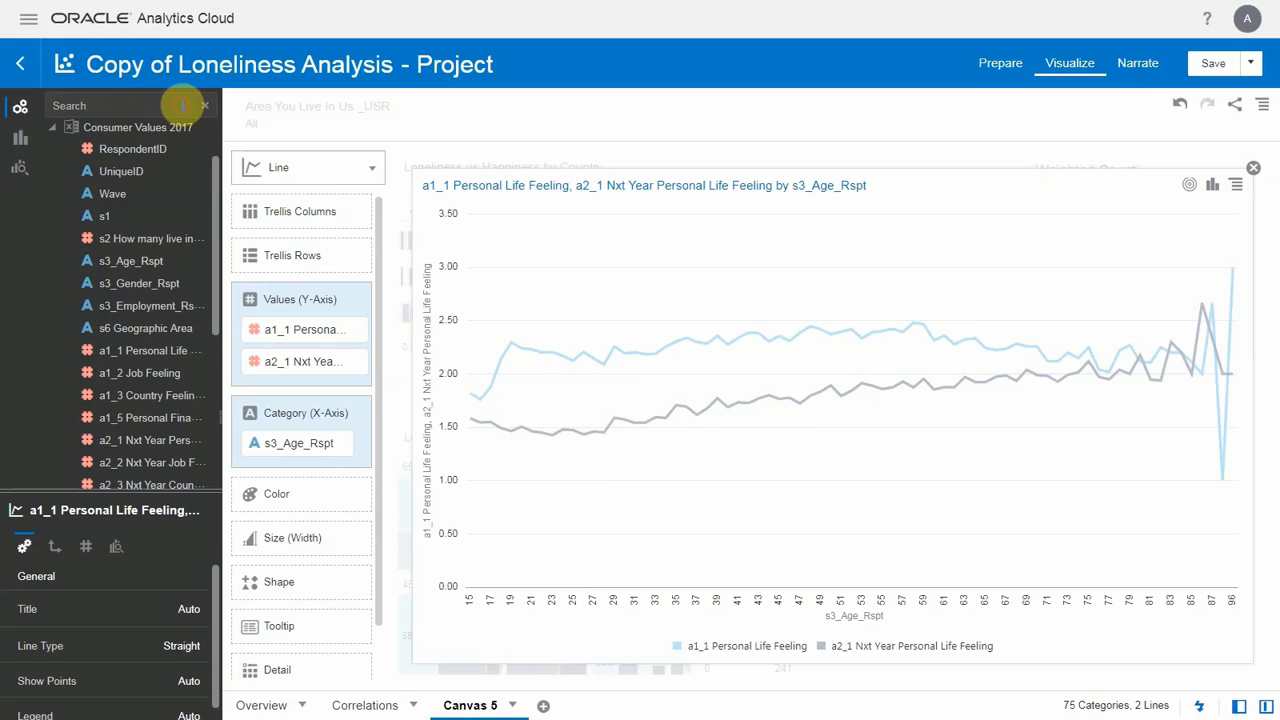
{"action": "type", "text": "yea"}
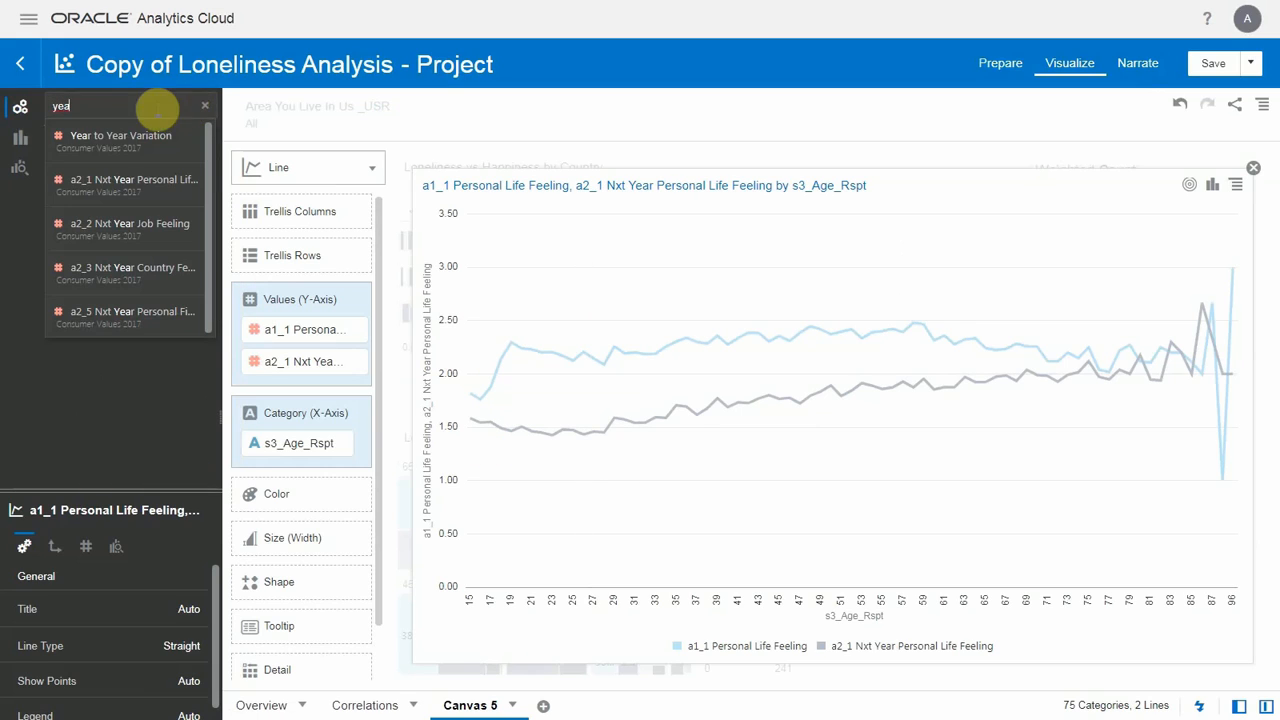
{"action": "left_click_drag", "start_coordinate": [147, 160], "coordinate": [322, 389]}
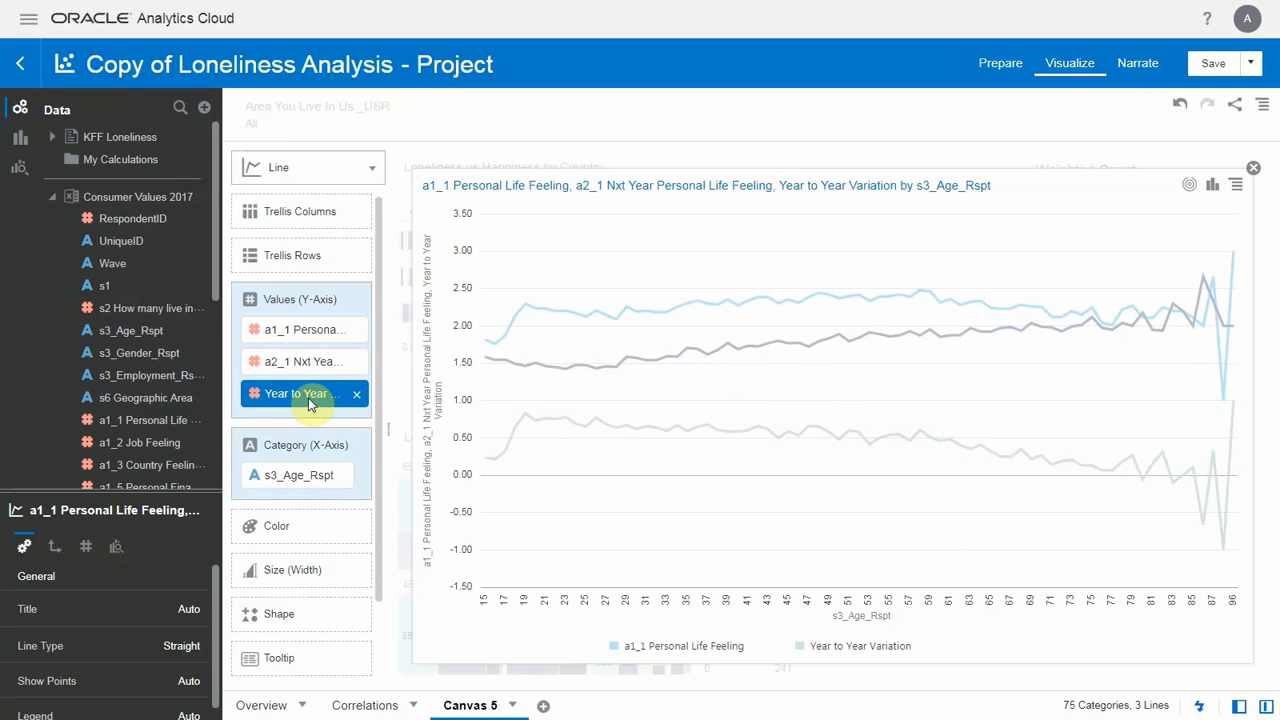
{"action": "right_click", "coordinate": [309, 403]}
{"action": "left_click", "coordinate": [302, 452]}
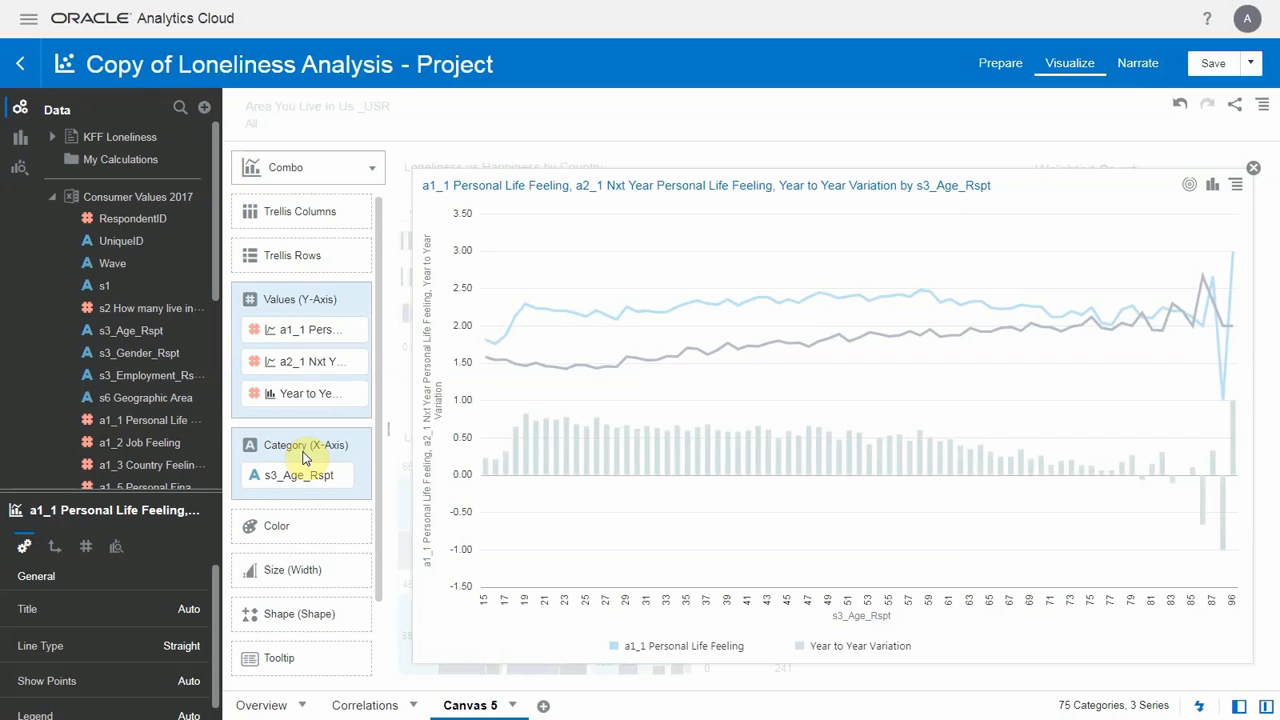
Step: Plot Year to Year Variation on the Y2 axis and restore the maximized chart to its place on the canvas
{"action": "right_click", "coordinate": [311, 394]}
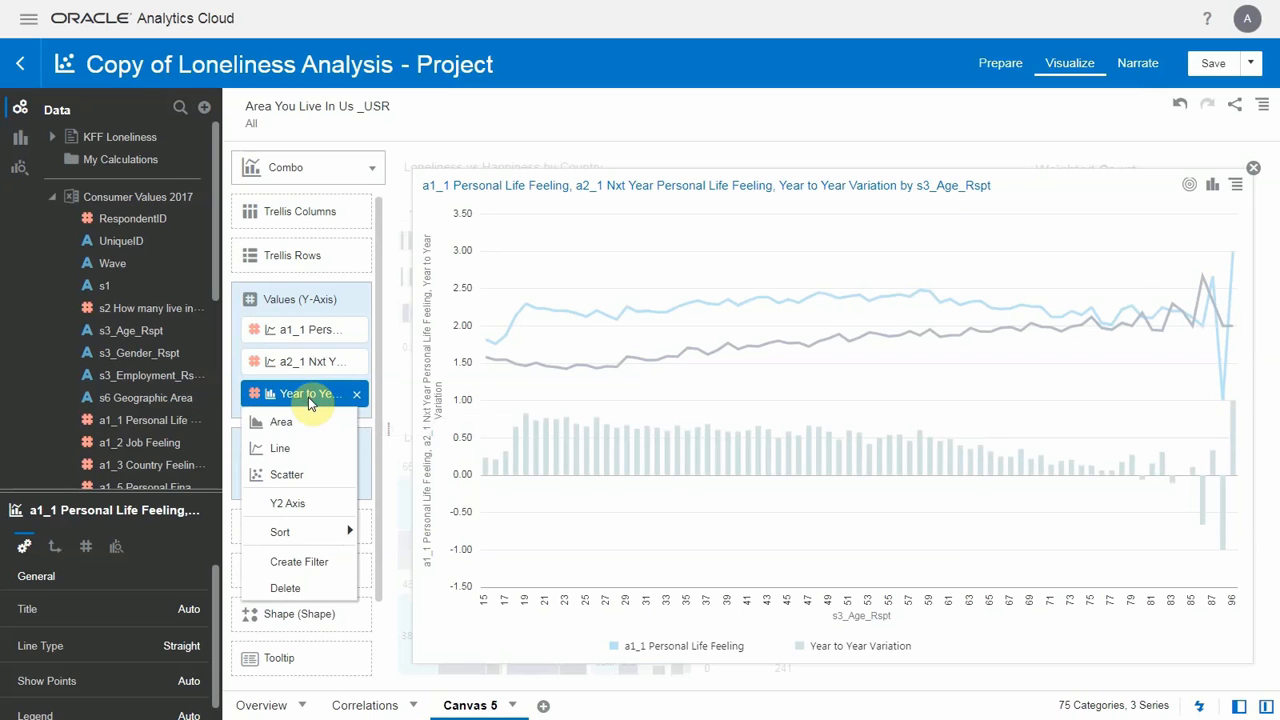
{"action": "left_click", "coordinate": [290, 503]}
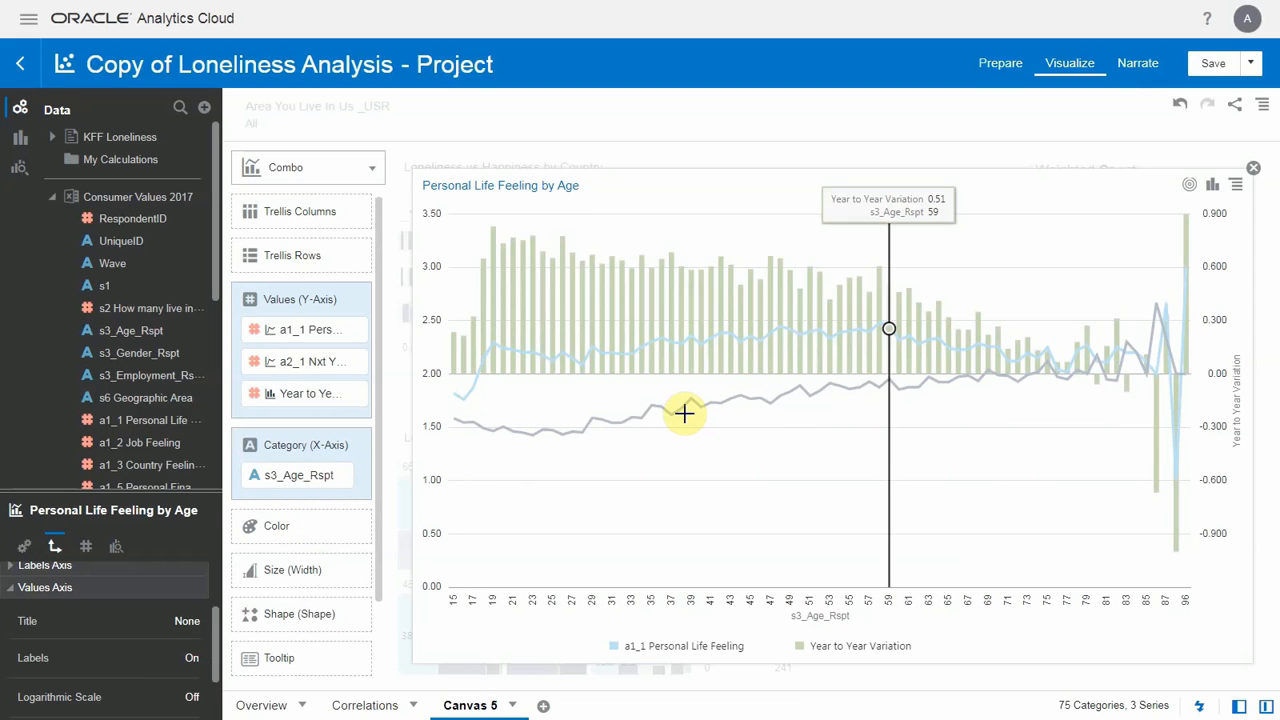
{"action": "left_click", "coordinate": [1254, 172]}
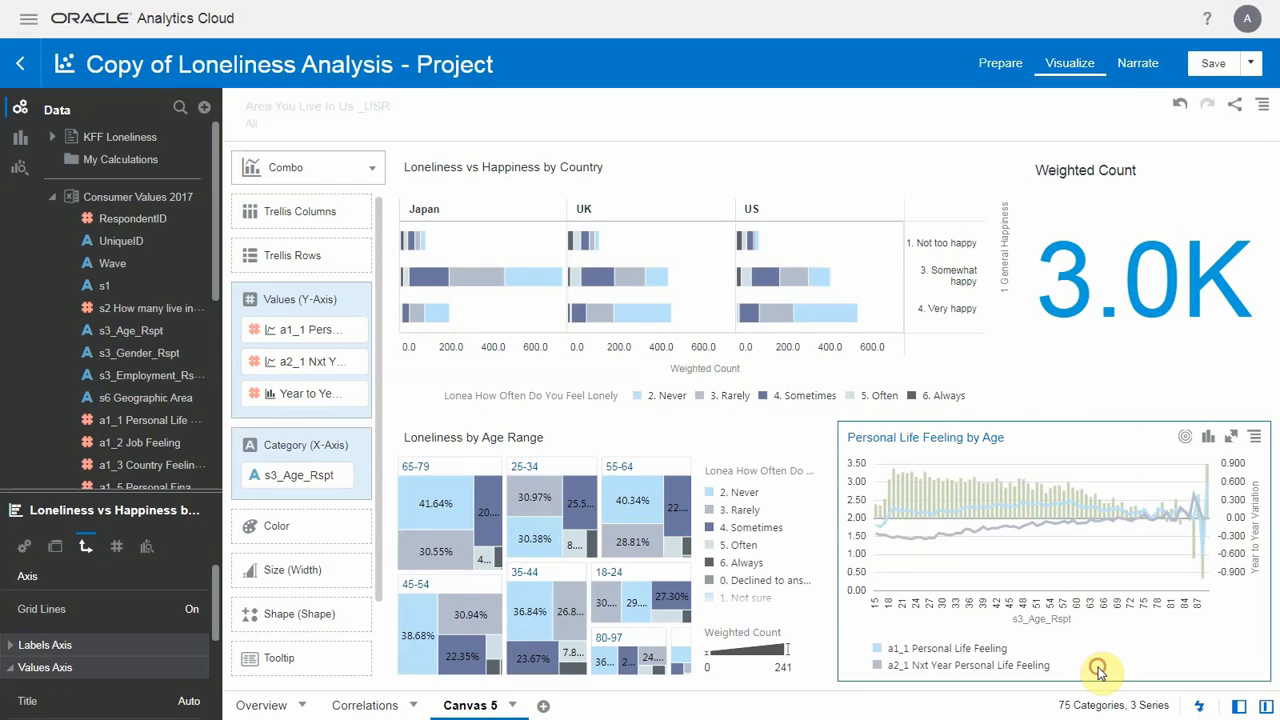
Step: Expand the KFF Loneliness fields in a wider, taller data list, run Explain on Lonea How Often Do You Feel Lonely, and enlarge its window
{"action": "left_click", "coordinate": [50, 201]}
{"action": "left_click", "coordinate": [53, 140]}
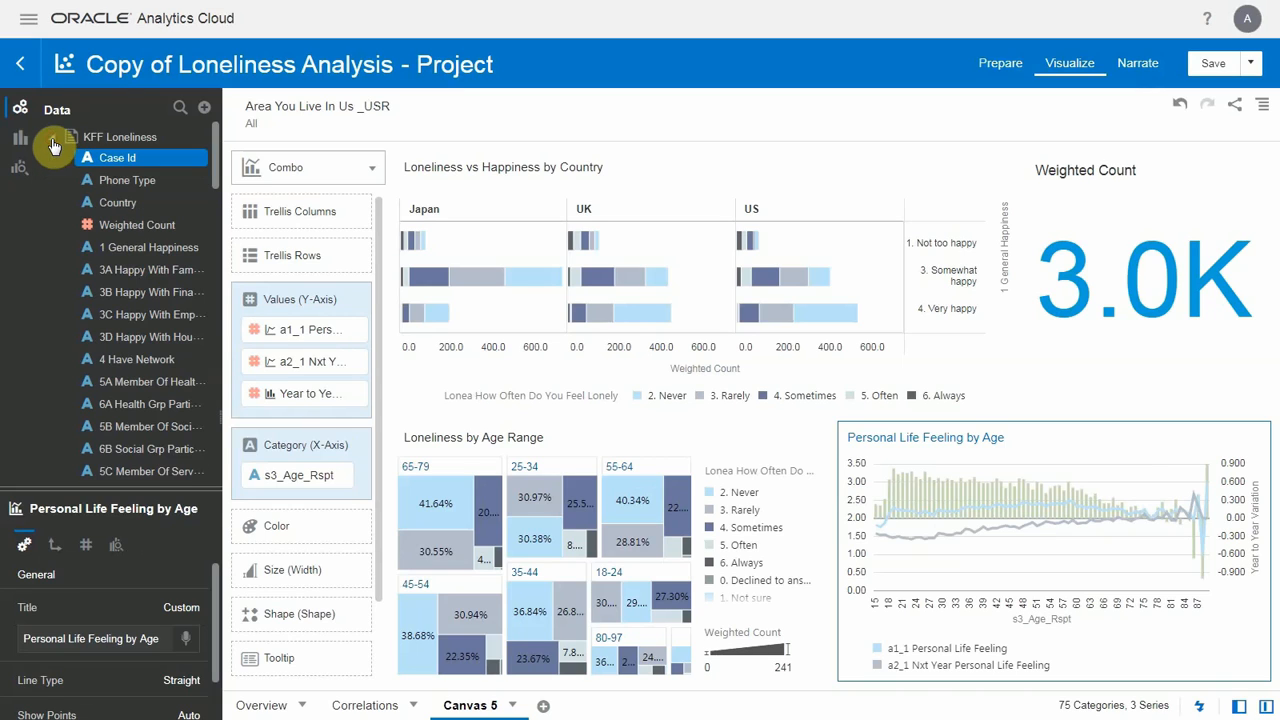
{"action": "left_click_drag", "start_coordinate": [76, 490], "coordinate": [78, 587]}
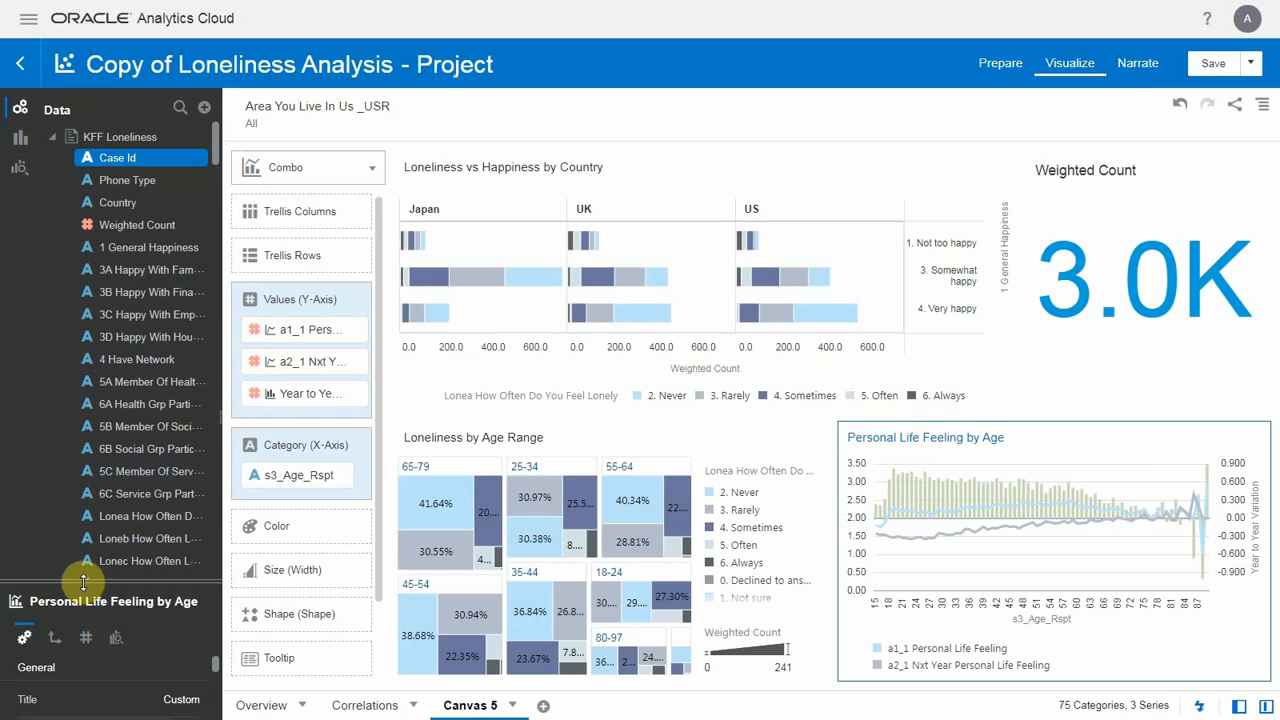
{"action": "left_click_drag", "start_coordinate": [223, 538], "coordinate": [285, 540]}
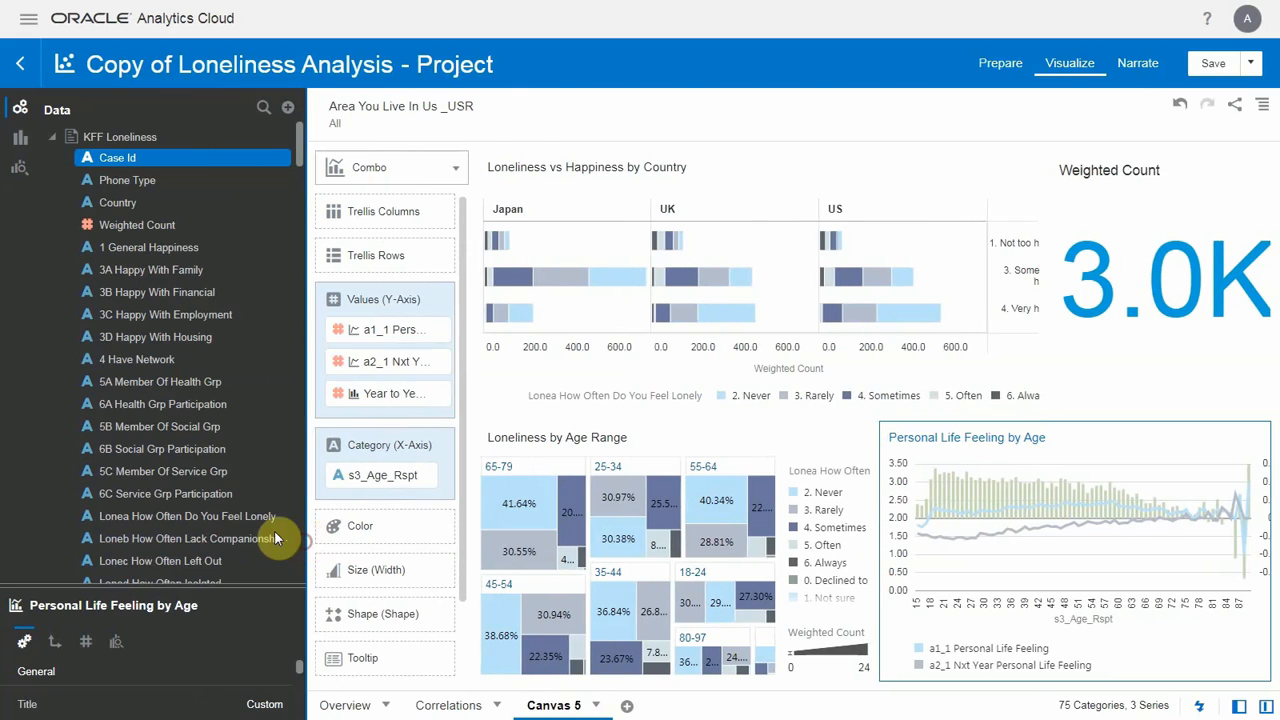
{"action": "right_click", "coordinate": [253, 522]}
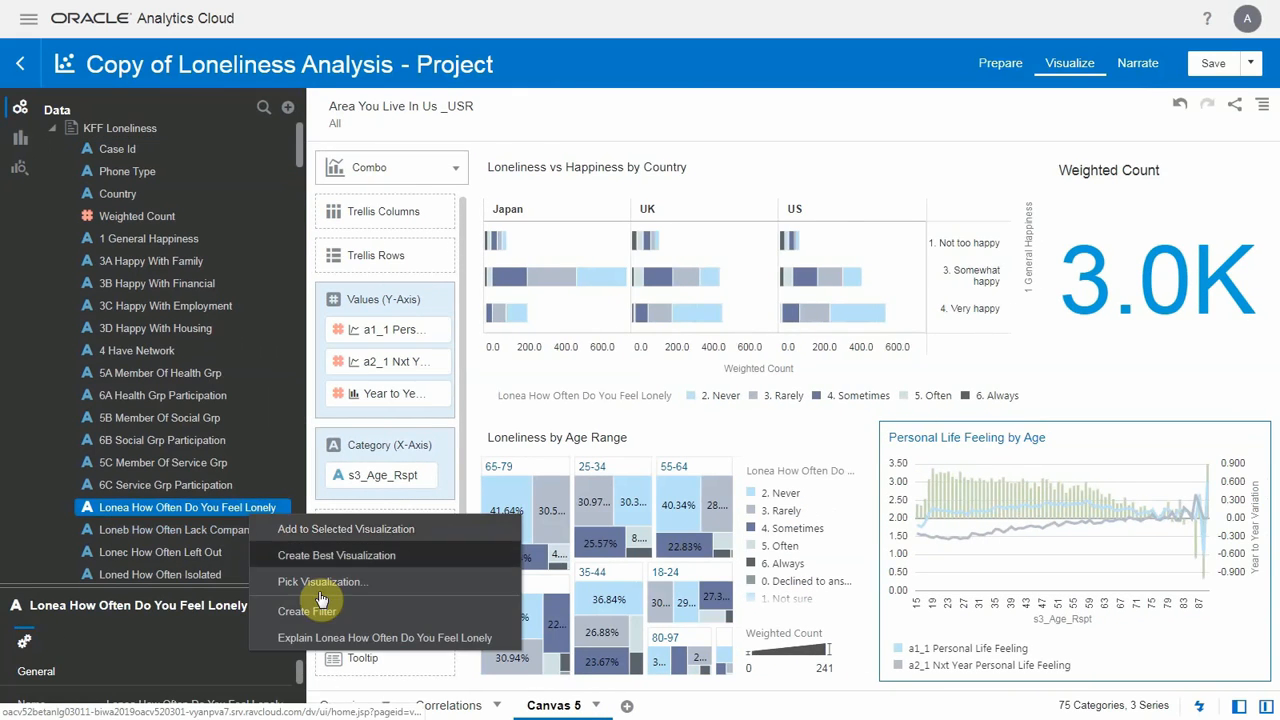
{"action": "left_click", "coordinate": [490, 638]}
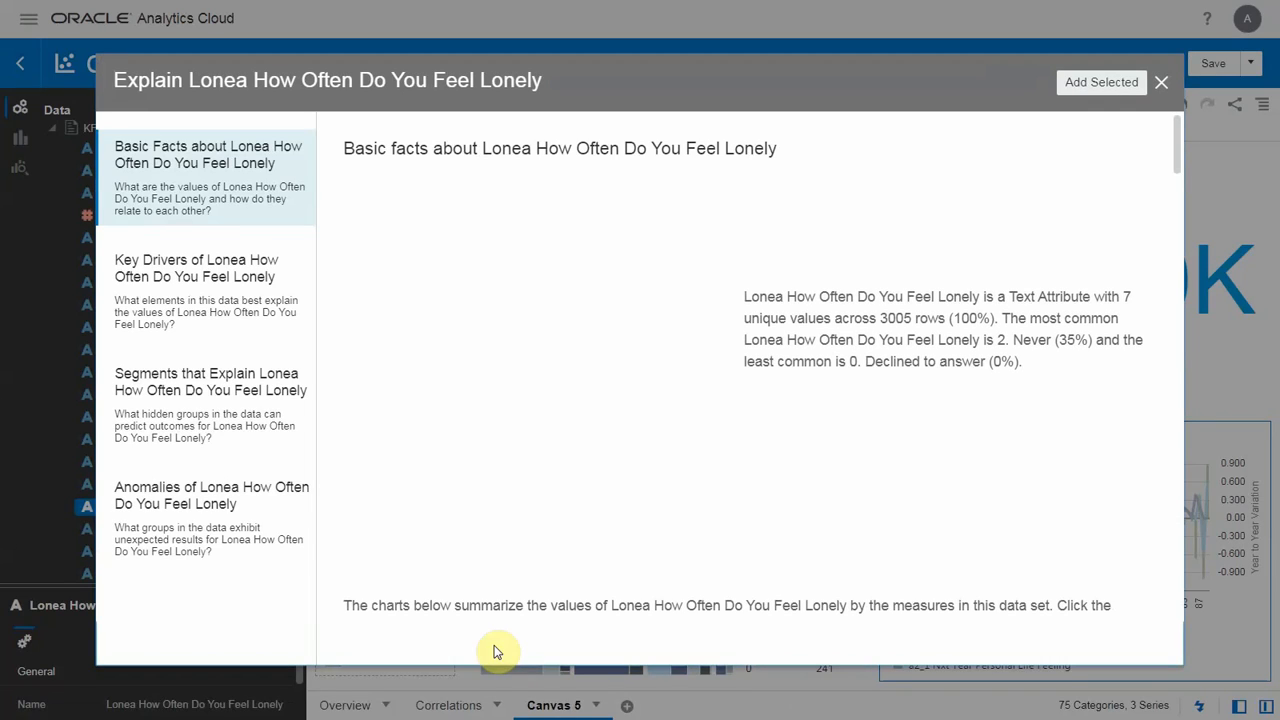
{"action": "left_click_drag", "start_coordinate": [605, 82], "coordinate": [537, 57]}
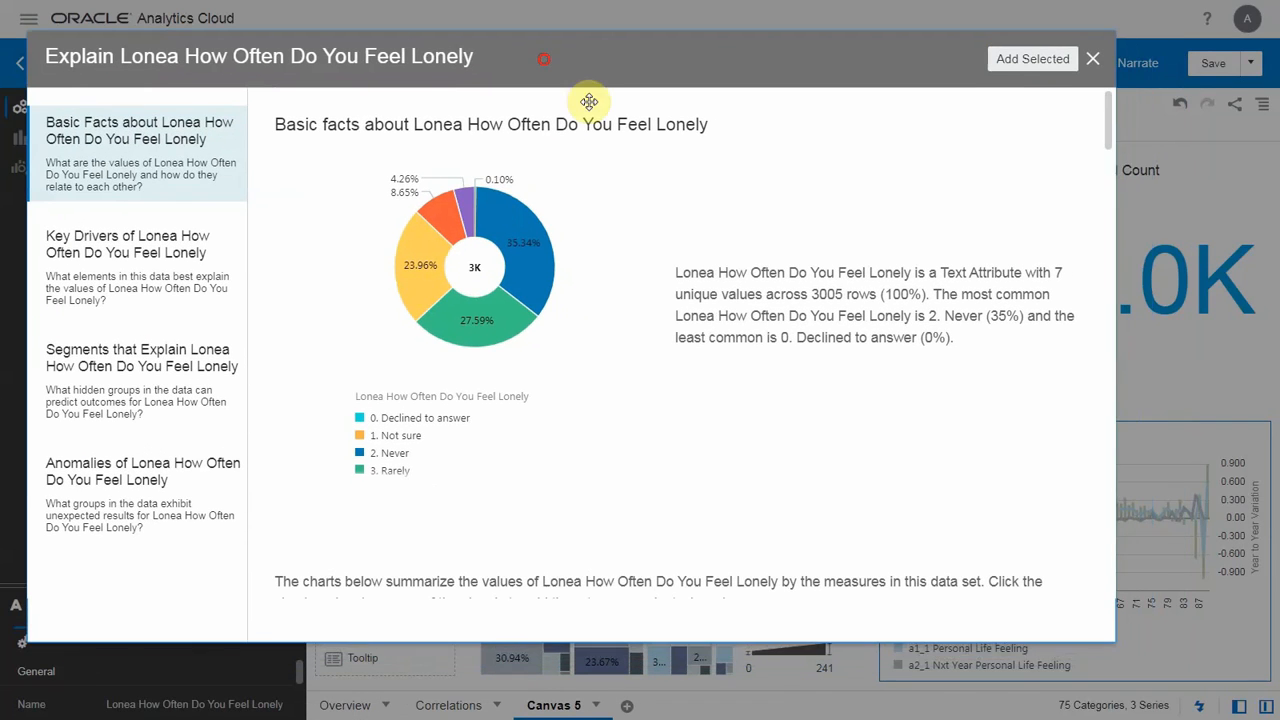
{"action": "left_click_drag", "start_coordinate": [1118, 642], "coordinate": [1243, 710]}
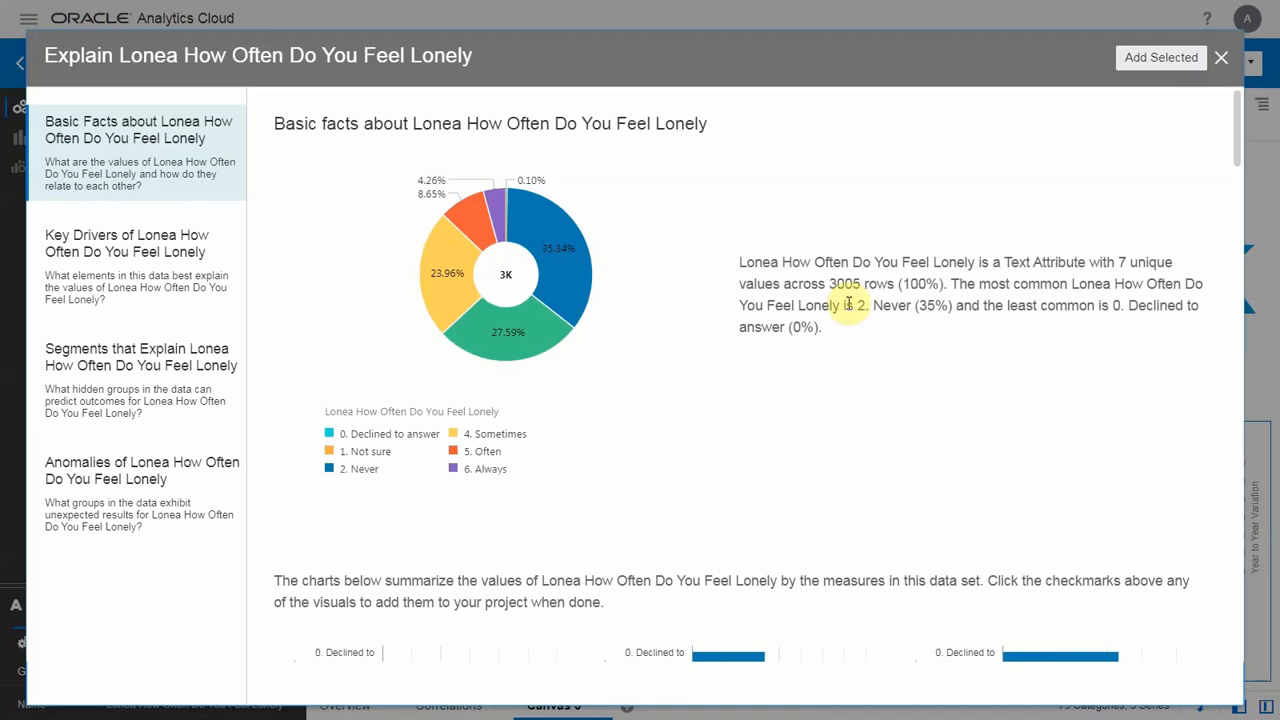
Step: Examine the loneliness response donut and select it and the A_3B Happy With Financial chart for the canvas
{"action": "left_click_drag", "start_coordinate": [785, 262], "coordinate": [972, 263]}
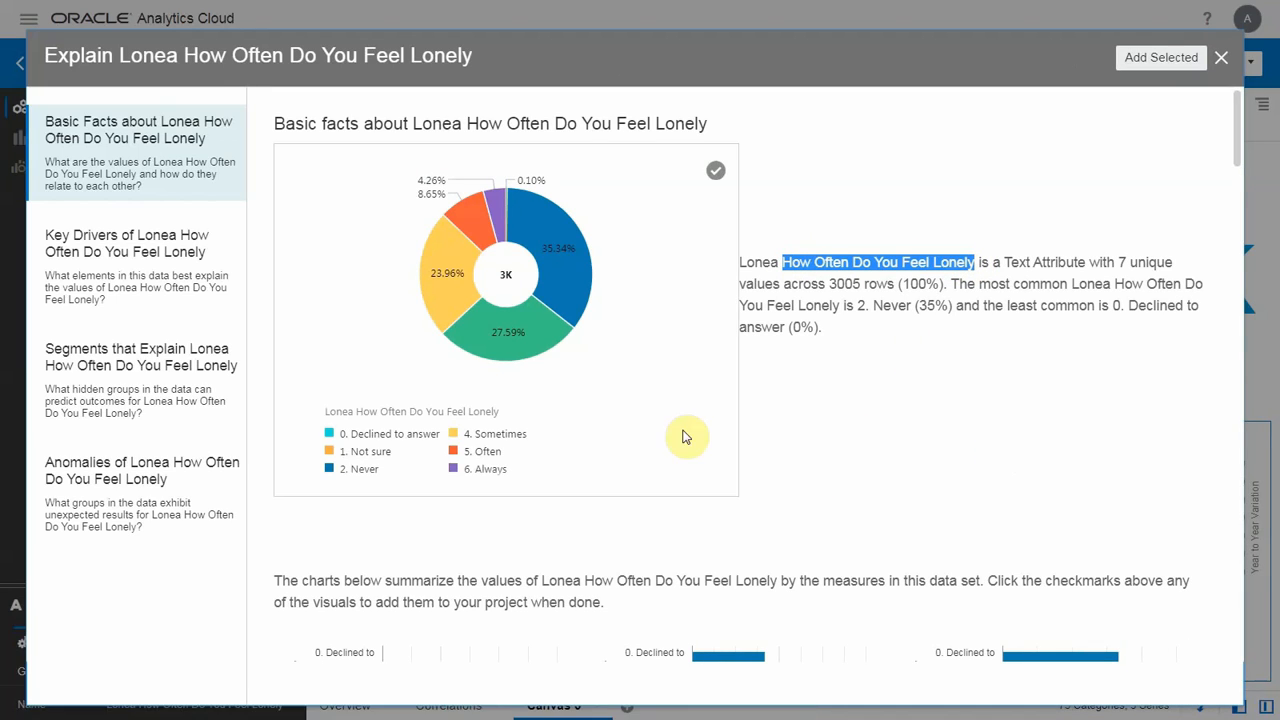
{"action": "mouse_move", "coordinate": [545, 350]}
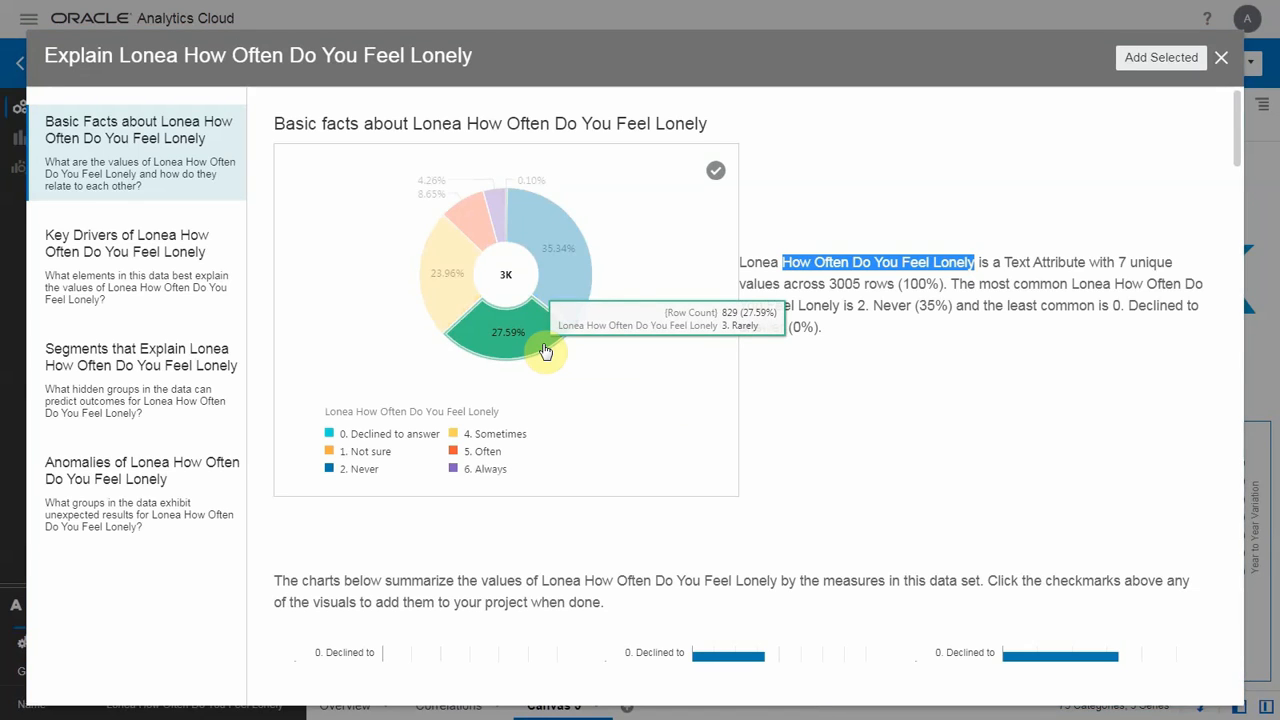
{"action": "mouse_move", "coordinate": [448, 290]}
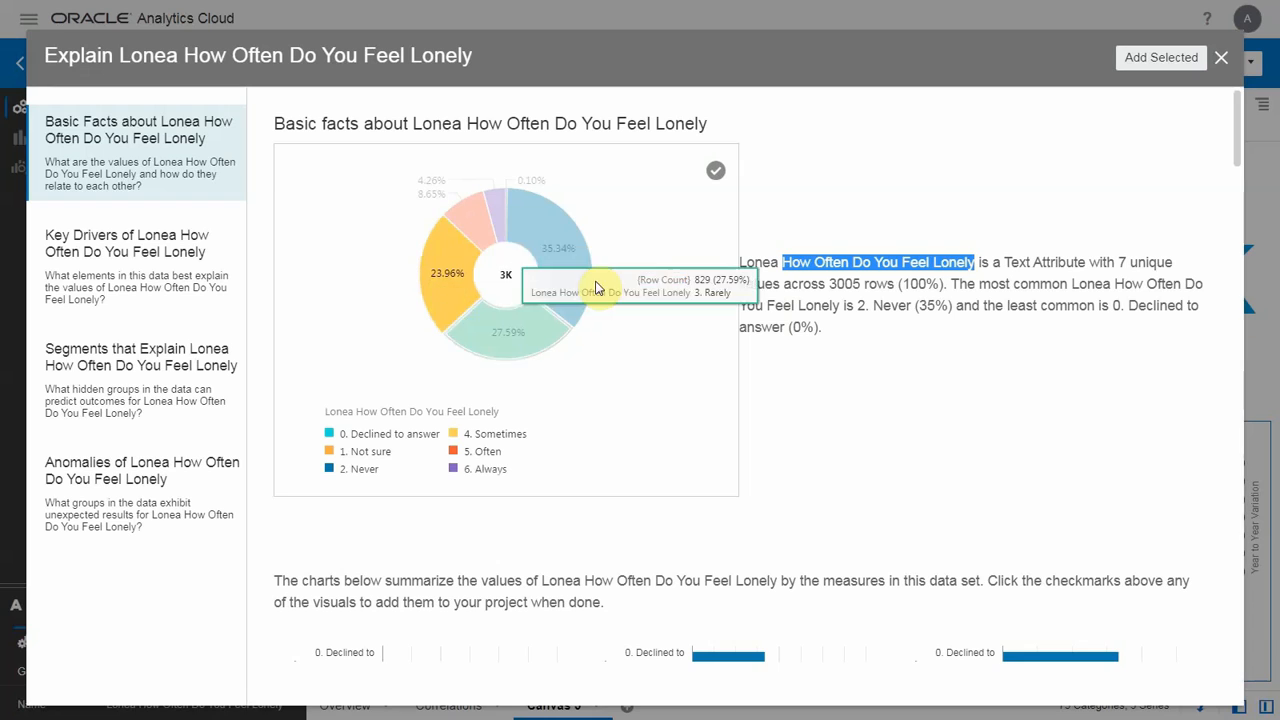
{"action": "left_click", "coordinate": [716, 170]}
{"action": "scroll", "coordinate": [846, 410], "scroll_direction": "down", "scroll_amount": 5}
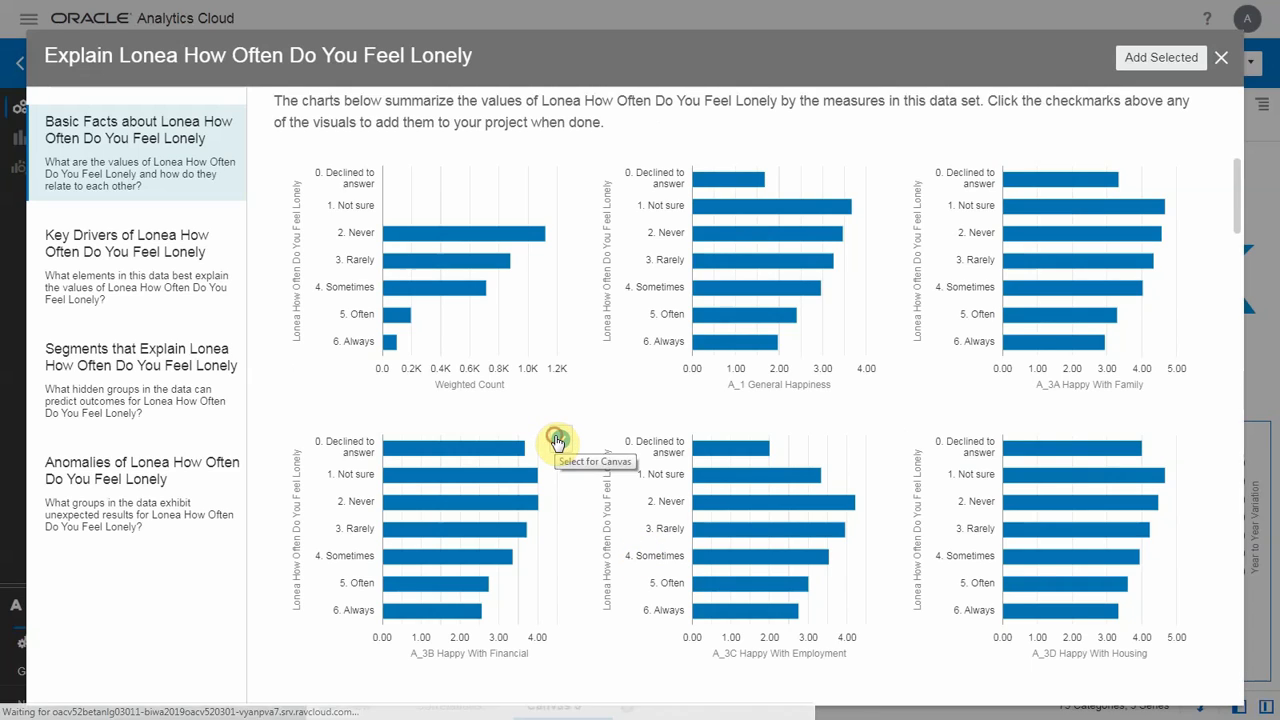
{"action": "left_click", "coordinate": [559, 441]}
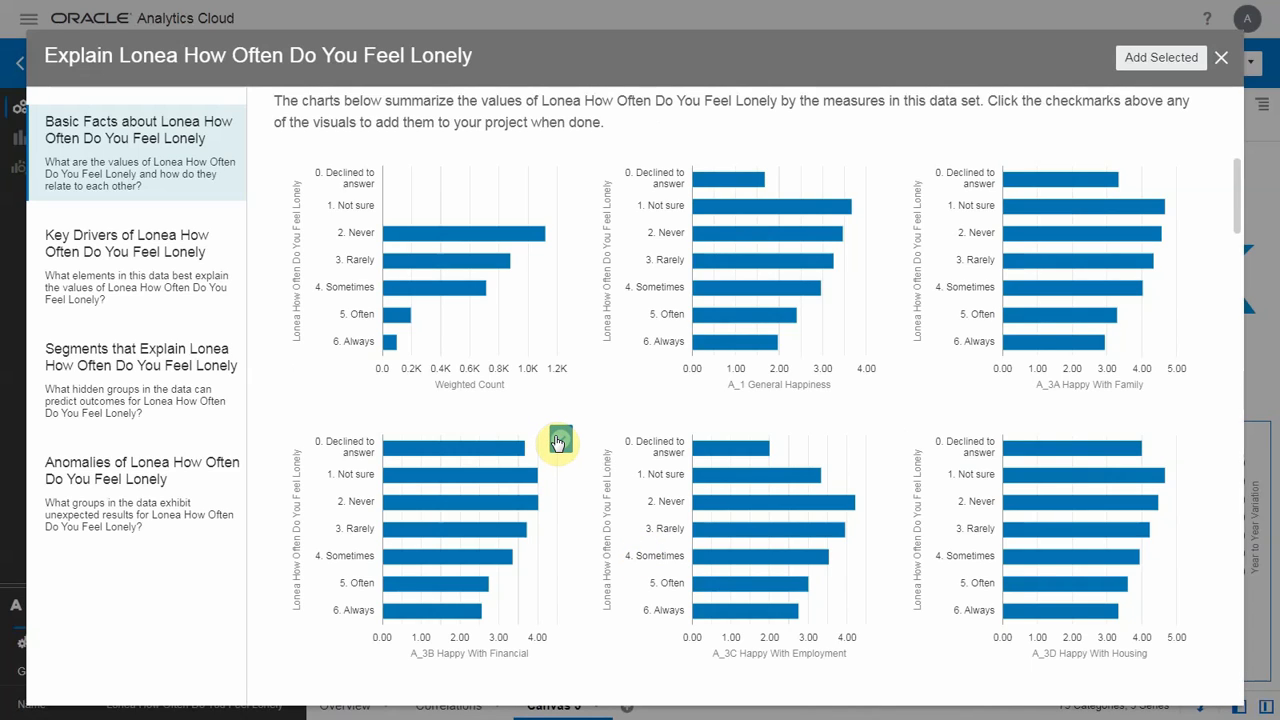
Step: Select the A_5B Member Of Social Grp, A_9A How Often Family Talk, A_26 and A_28 social media charts, and add all selected visuals to the project
{"action": "scroll", "coordinate": [559, 441], "scroll_direction": "down", "scroll_amount": 10}
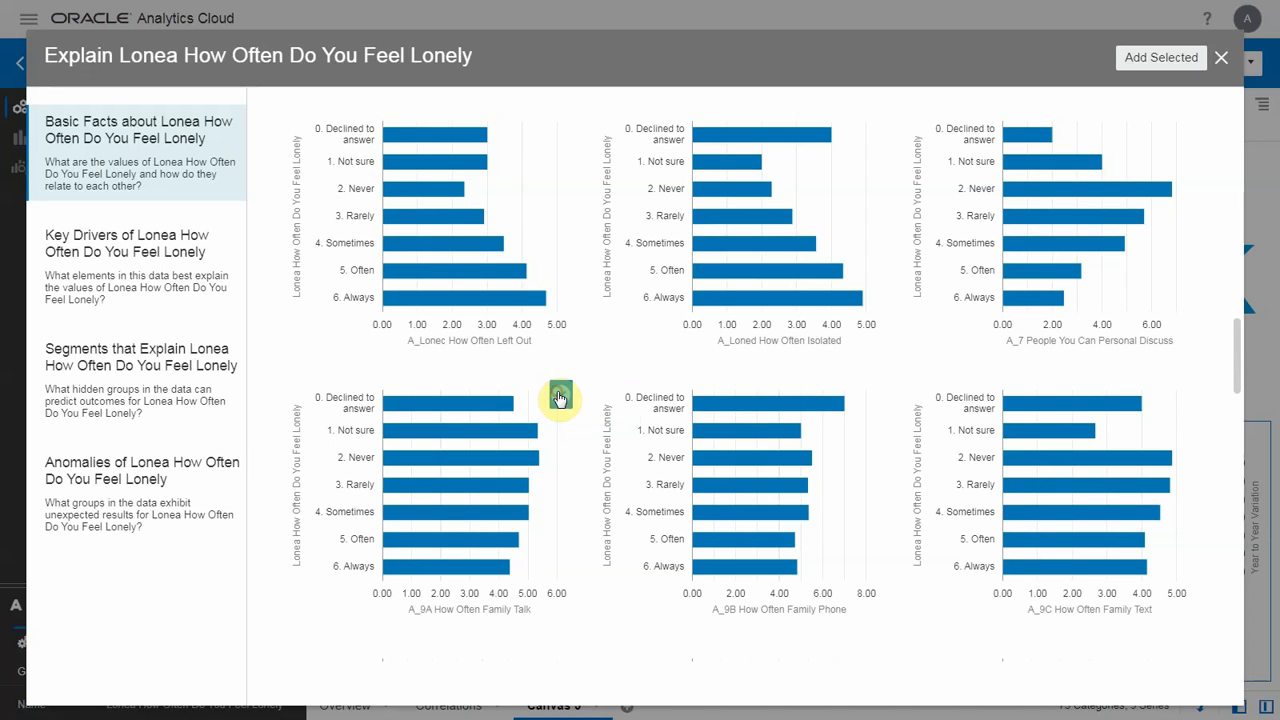
{"action": "left_click", "coordinate": [560, 396]}
{"action": "left_click_drag", "start_coordinate": [1237, 338], "coordinate": [1256, 627]}
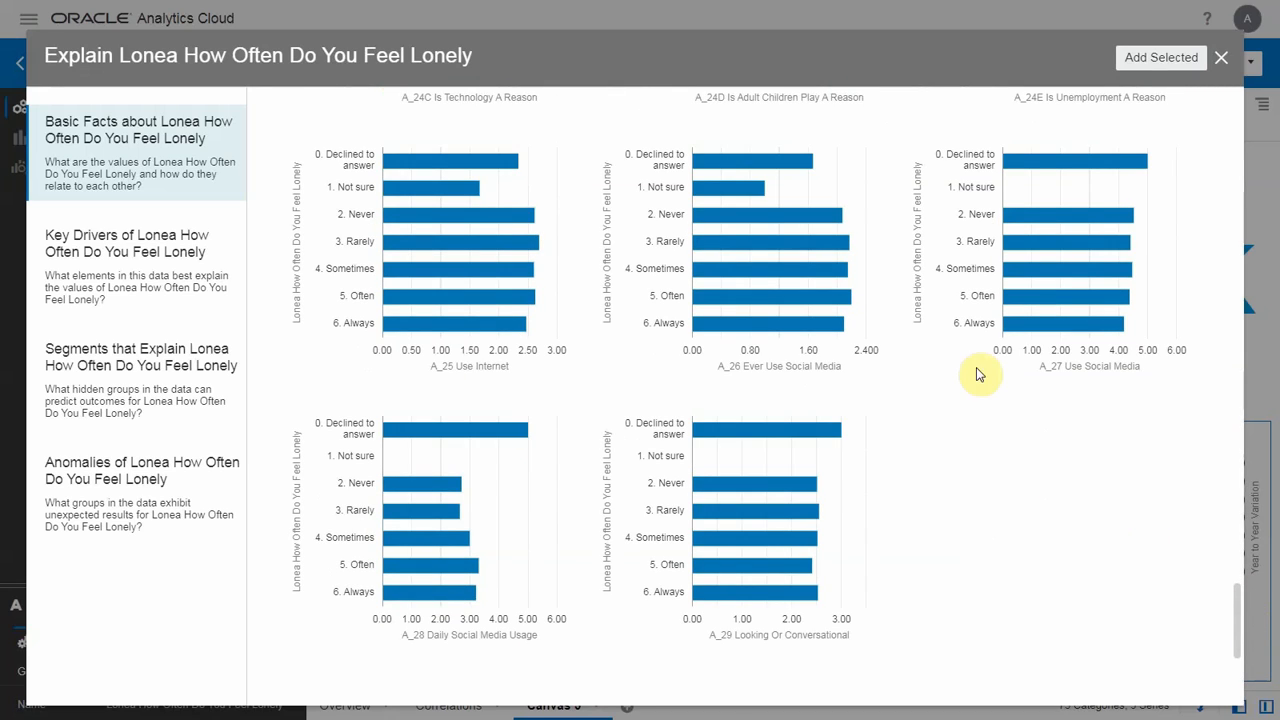
{"action": "left_click", "coordinate": [871, 154]}
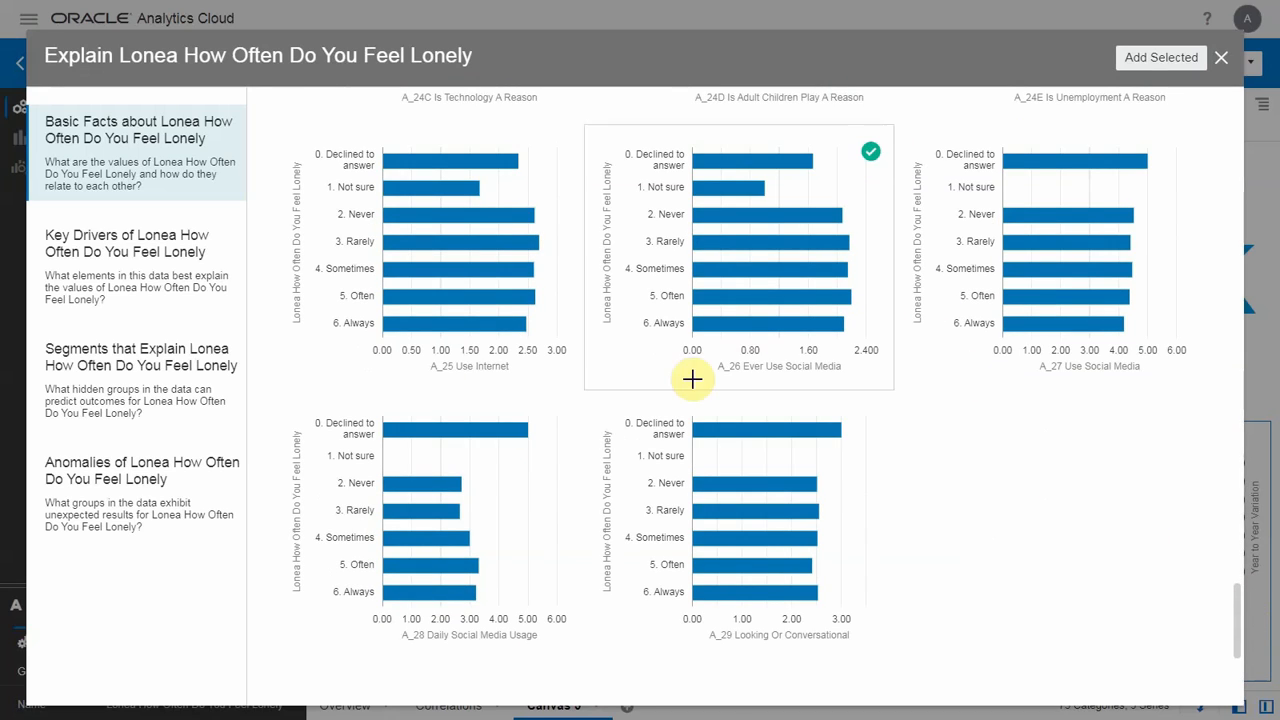
{"action": "left_click", "coordinate": [562, 424]}
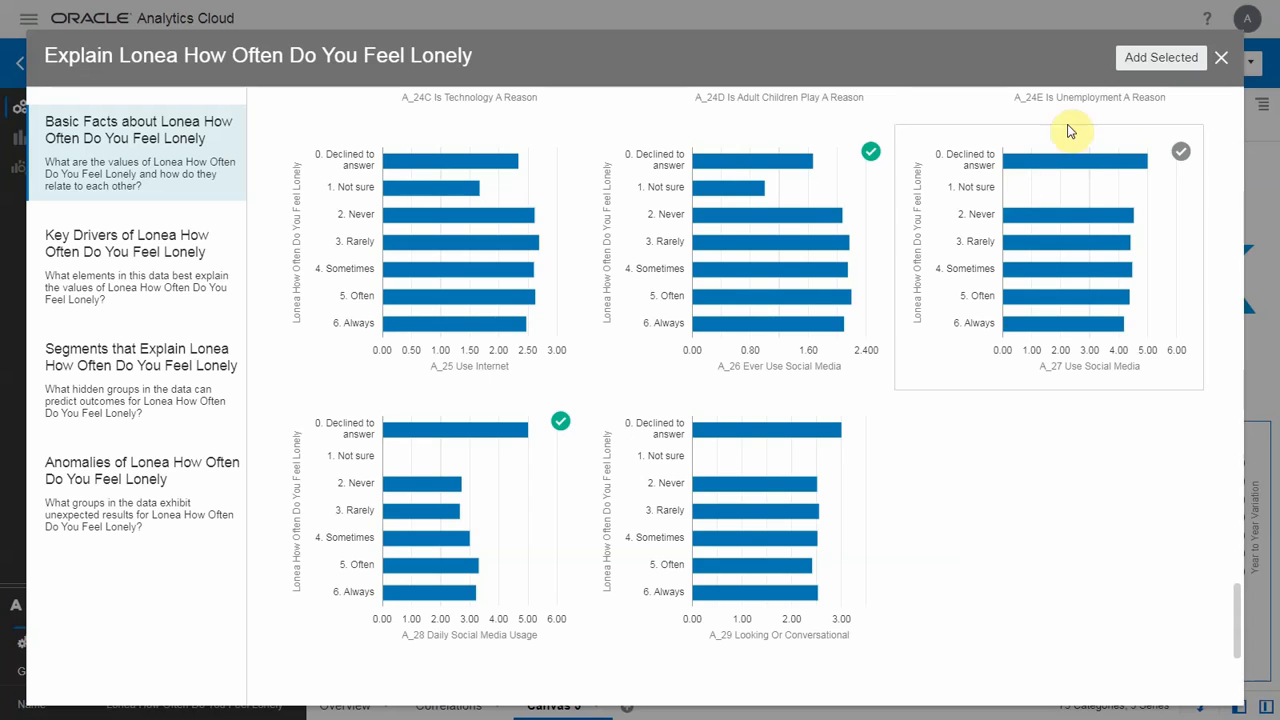
{"action": "left_click", "coordinate": [1134, 70]}
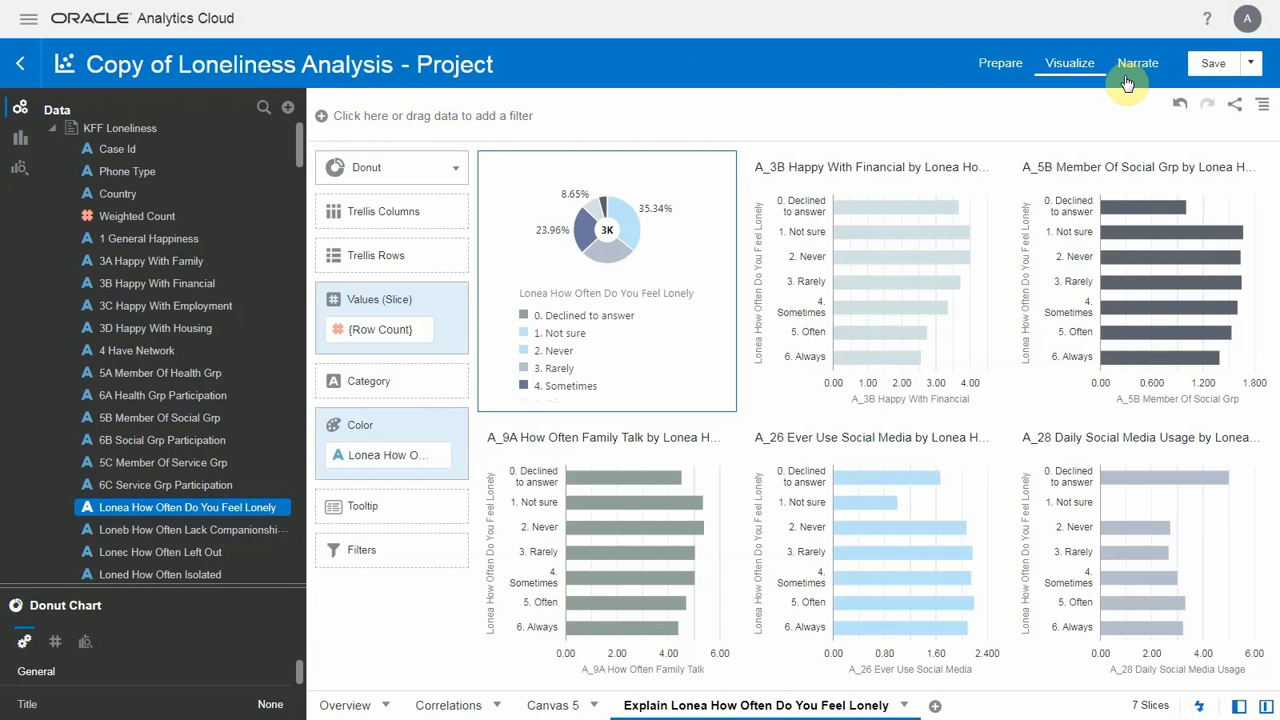
Step: Widen the donut and A_3B Happy With Financial charts, and color the donut by Country instead of the loneliness answers
{"action": "left_click_drag", "start_coordinate": [736, 396], "coordinate": [768, 391]}
{"action": "left_click_drag", "start_coordinate": [1008, 340], "coordinate": [1034, 338]}
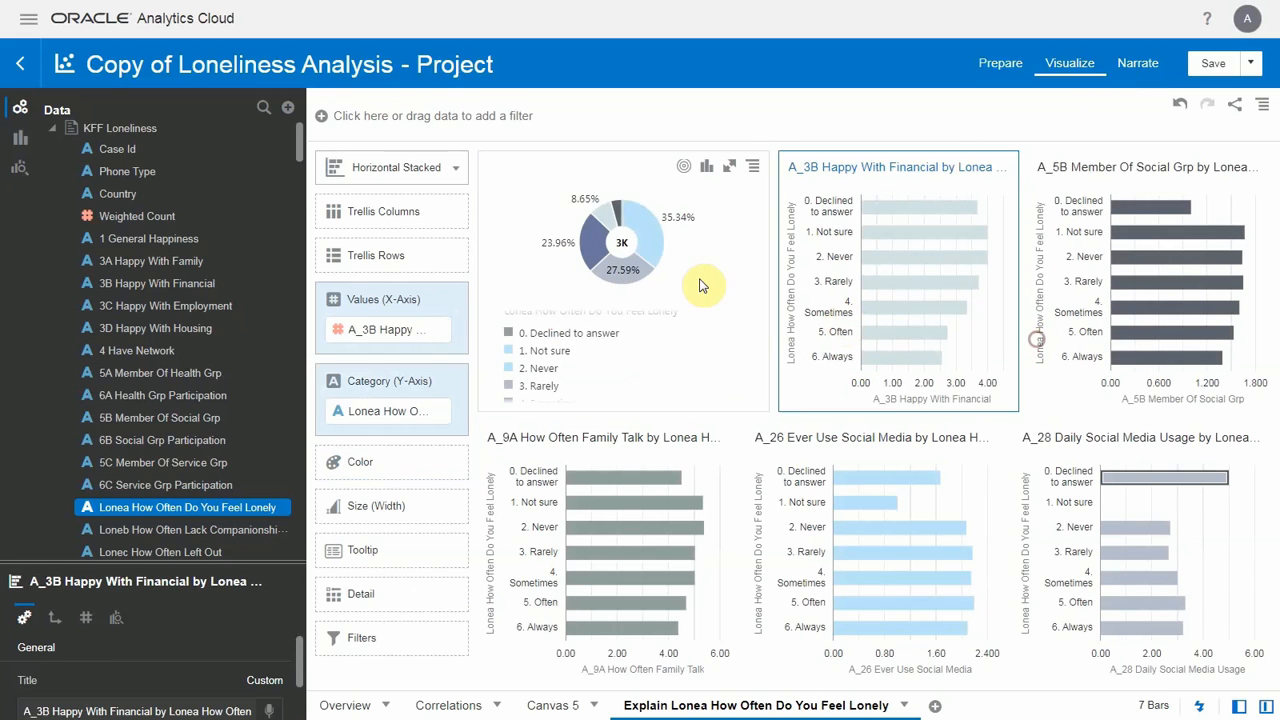
{"action": "left_click", "coordinate": [130, 199]}
{"action": "left_click_drag", "start_coordinate": [130, 199], "coordinate": [410, 457]}
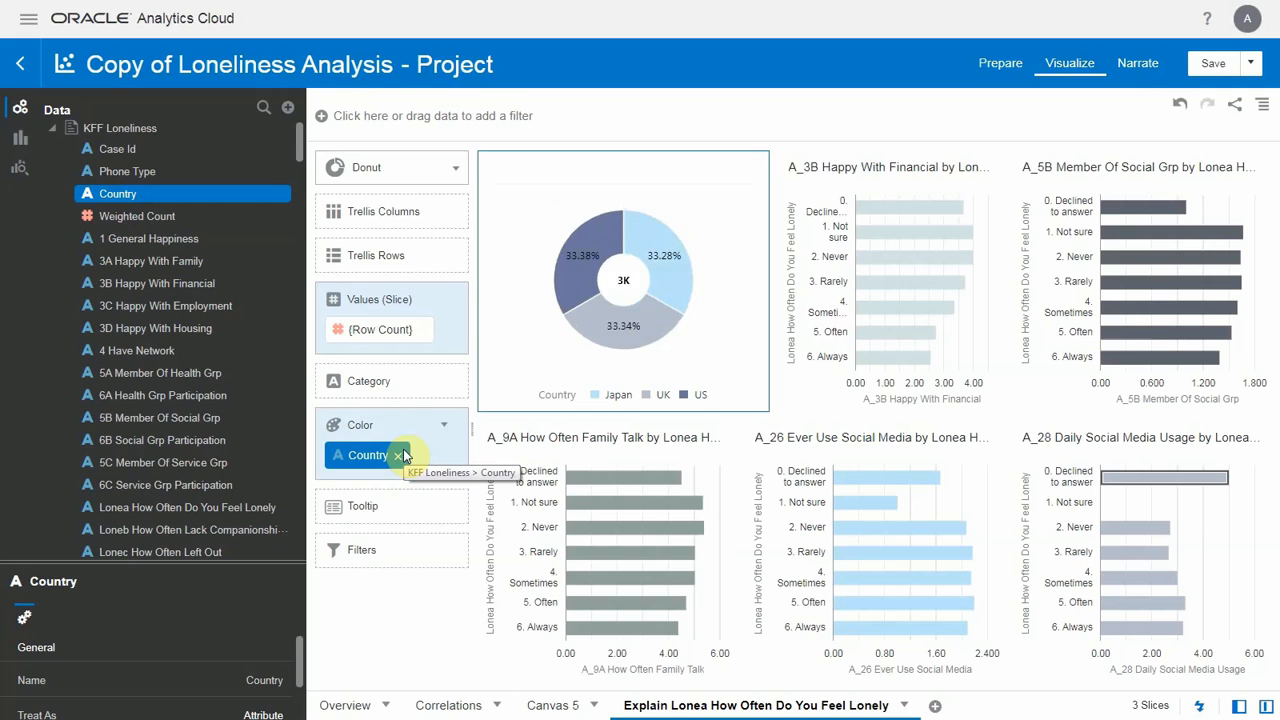
Step: Give the canvas the full width, filter the charts by the donut's Japan, UK and US slices in turn, and clear the selection
{"action": "left_click", "coordinate": [1246, 708]}
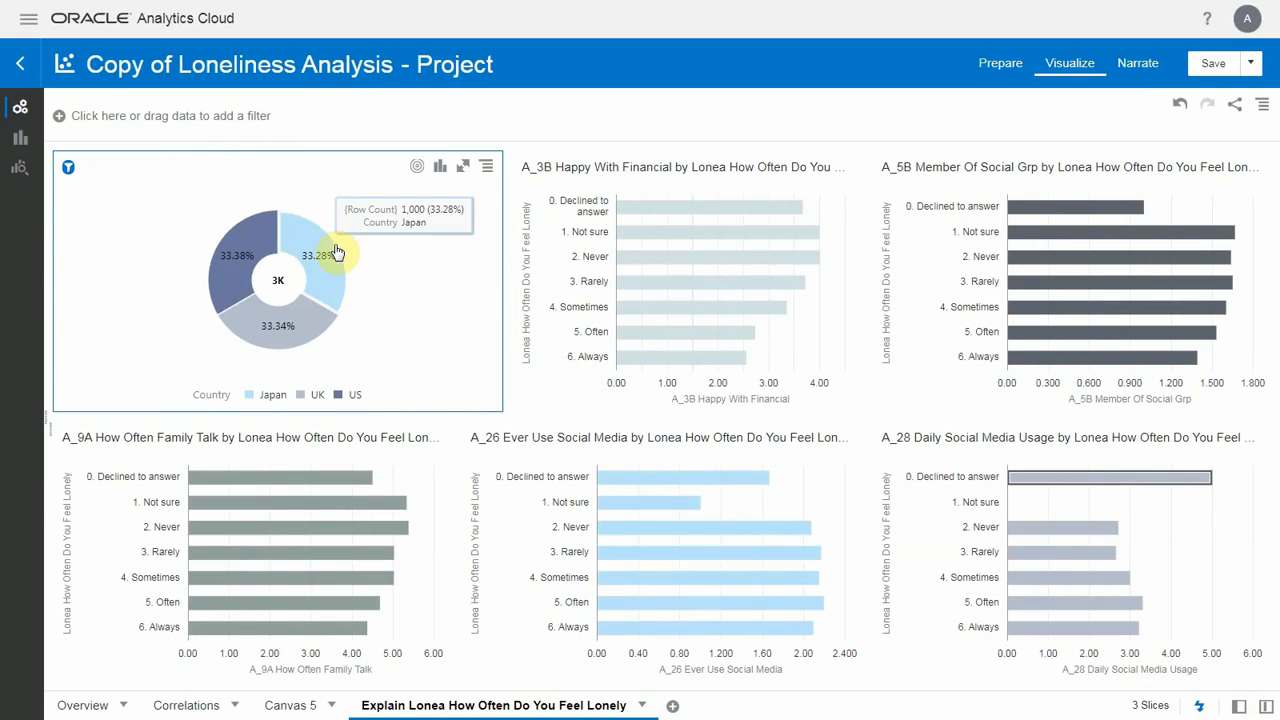
{"action": "left_click", "coordinate": [306, 240]}
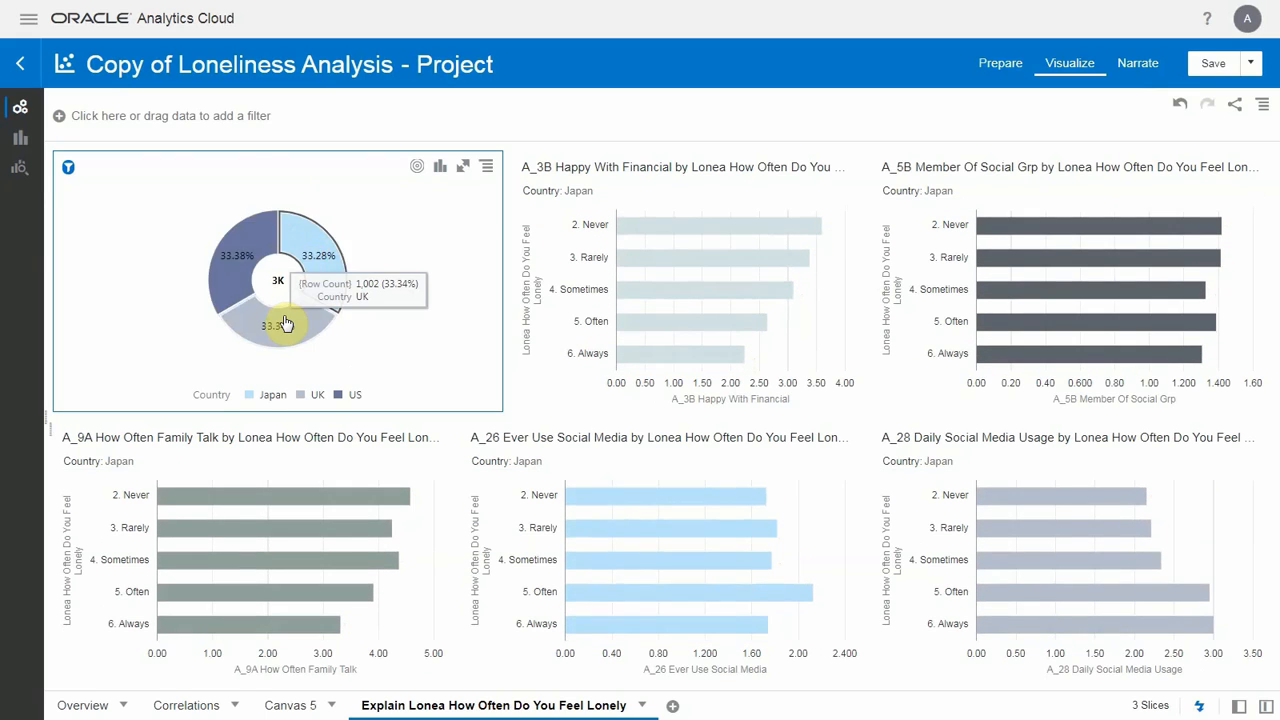
{"action": "left_click", "coordinate": [285, 323]}
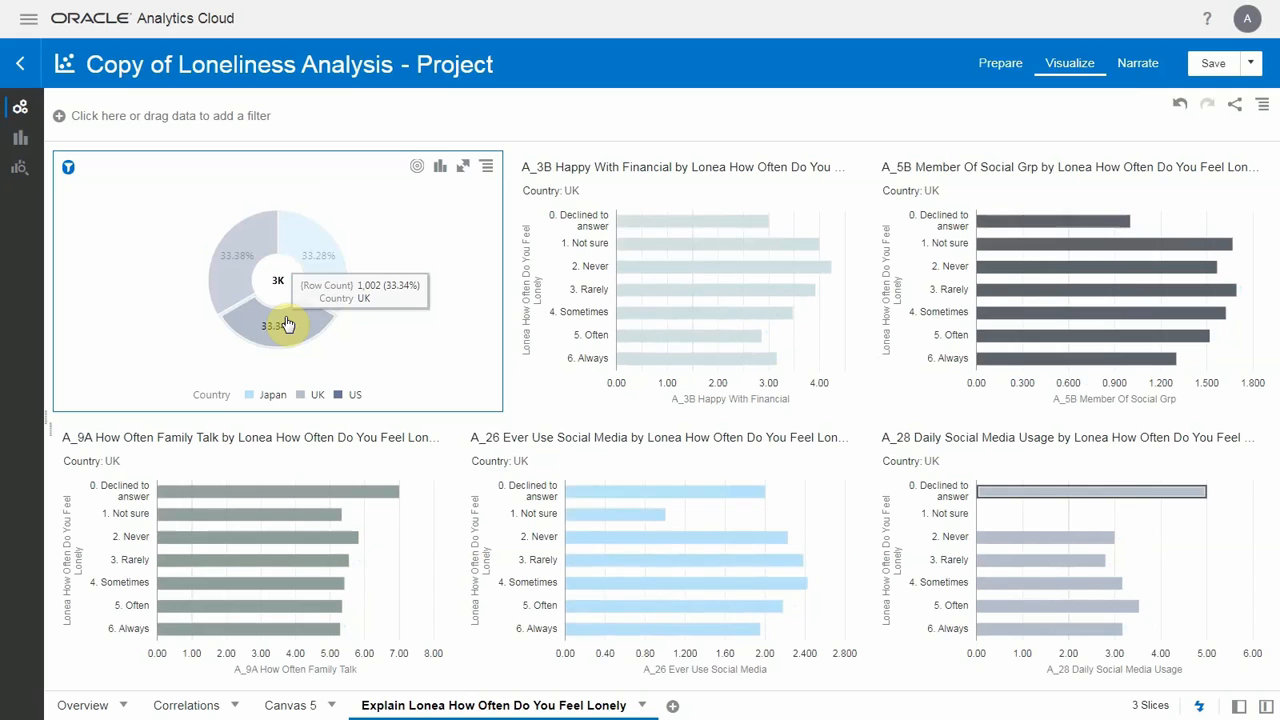
{"action": "left_click", "coordinate": [253, 266]}
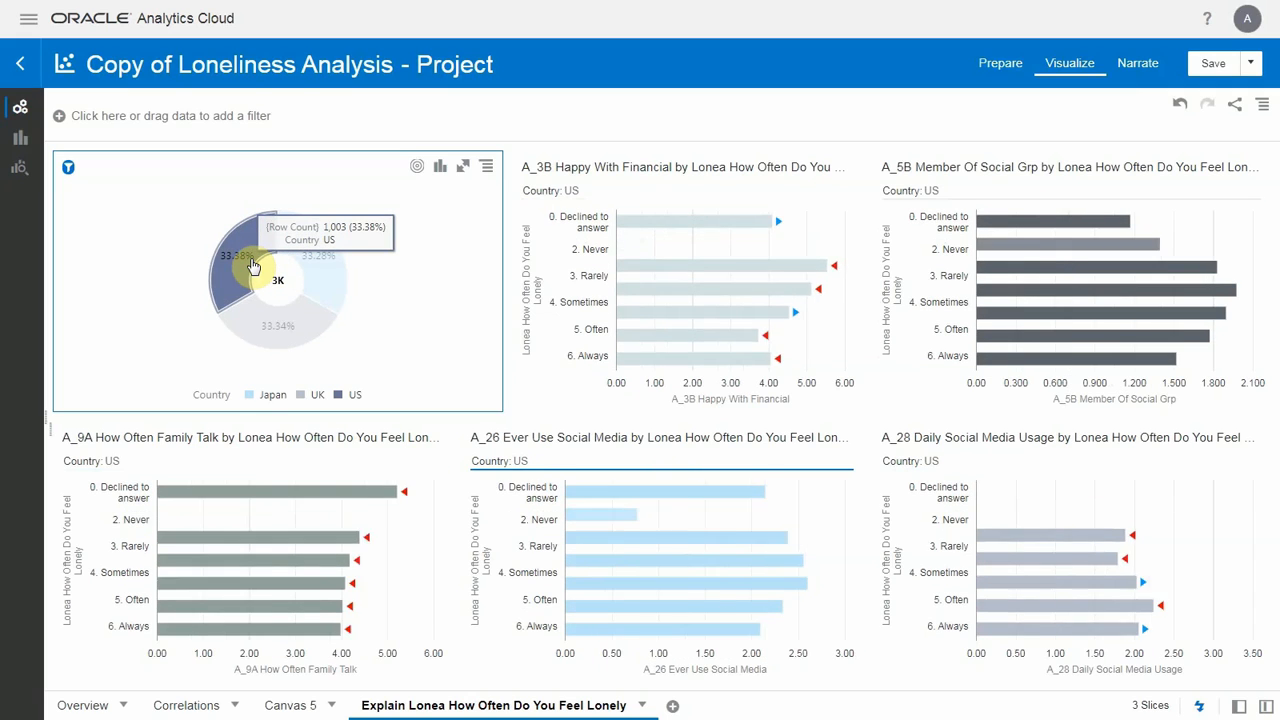
{"action": "left_click", "coordinate": [228, 192]}
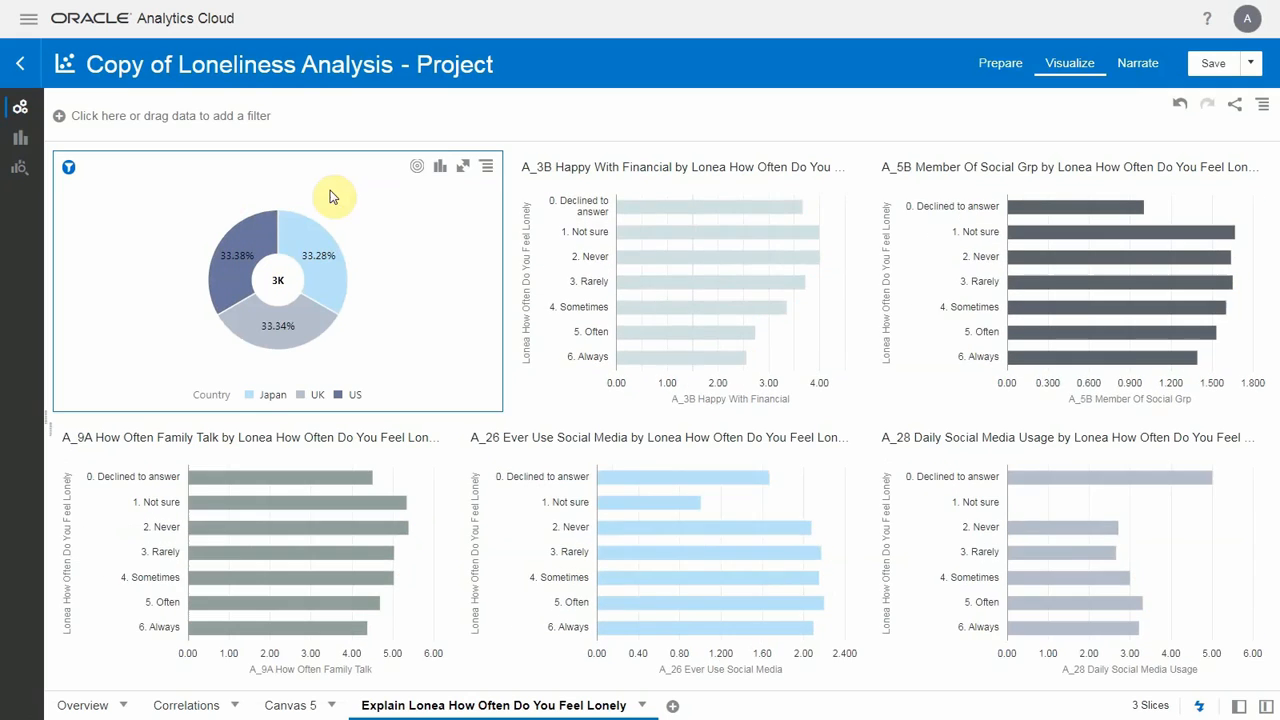
Step: Create a data set from the file GartnerConsumerValuesCountryLookUp.xls.xlsx and add it to the project in data preparation
{"action": "left_click", "coordinate": [993, 66]}
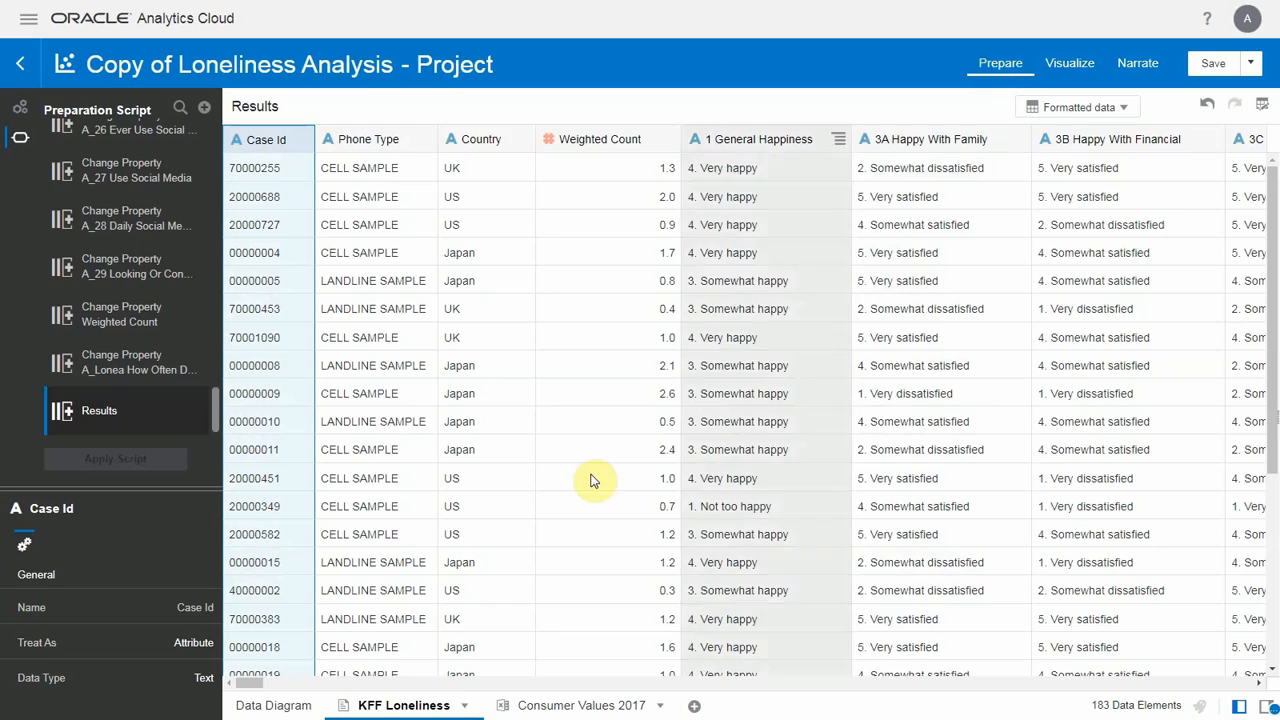
{"action": "left_click", "coordinate": [306, 708]}
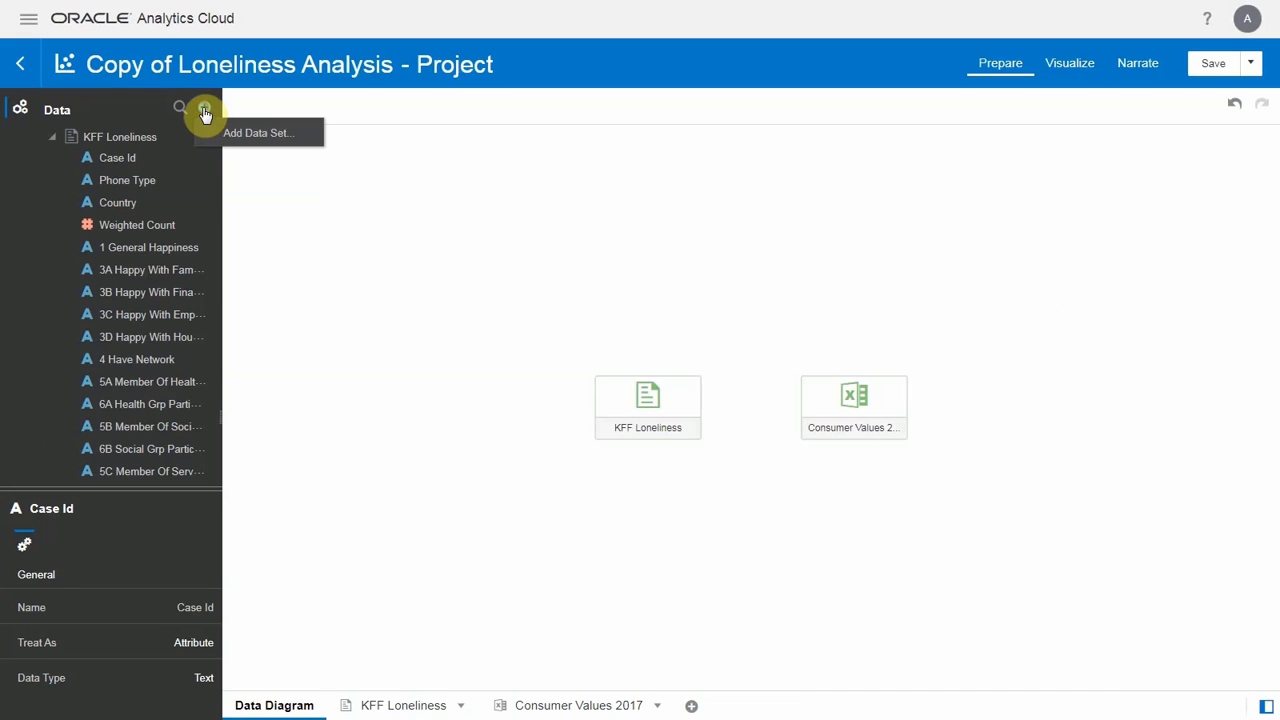
{"action": "left_click", "coordinate": [210, 112]}
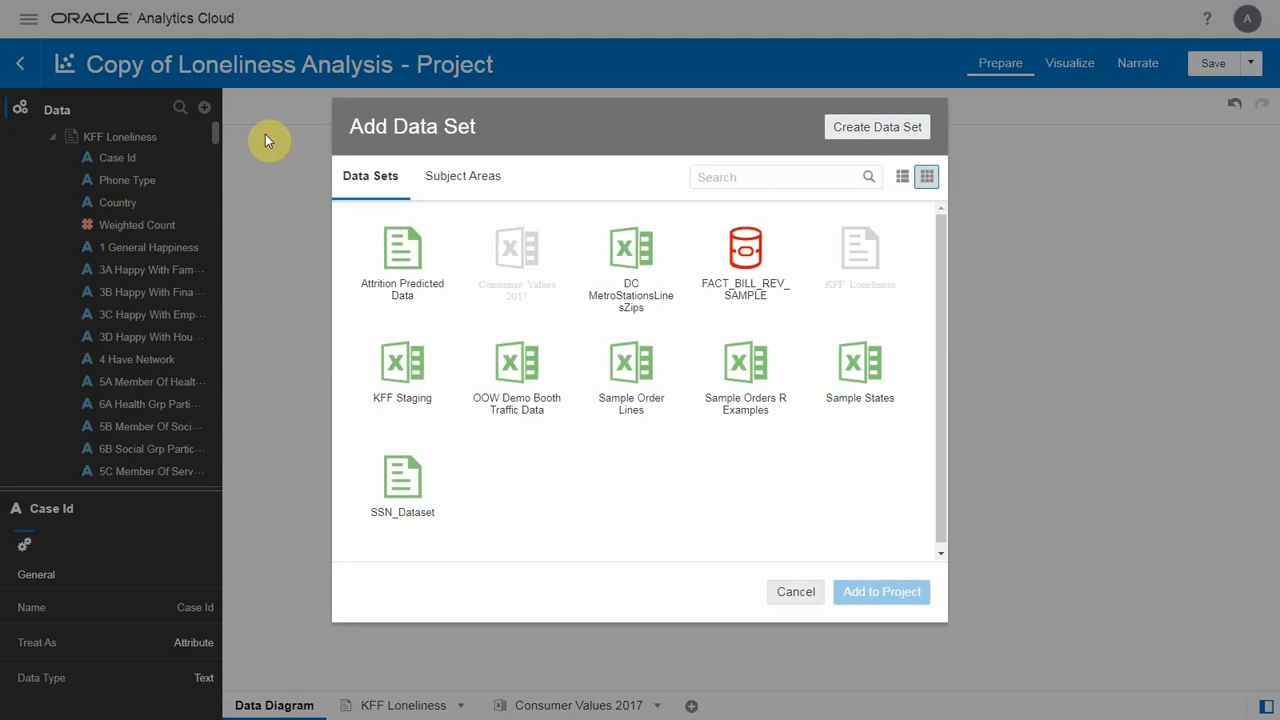
{"action": "left_click", "coordinate": [851, 135]}
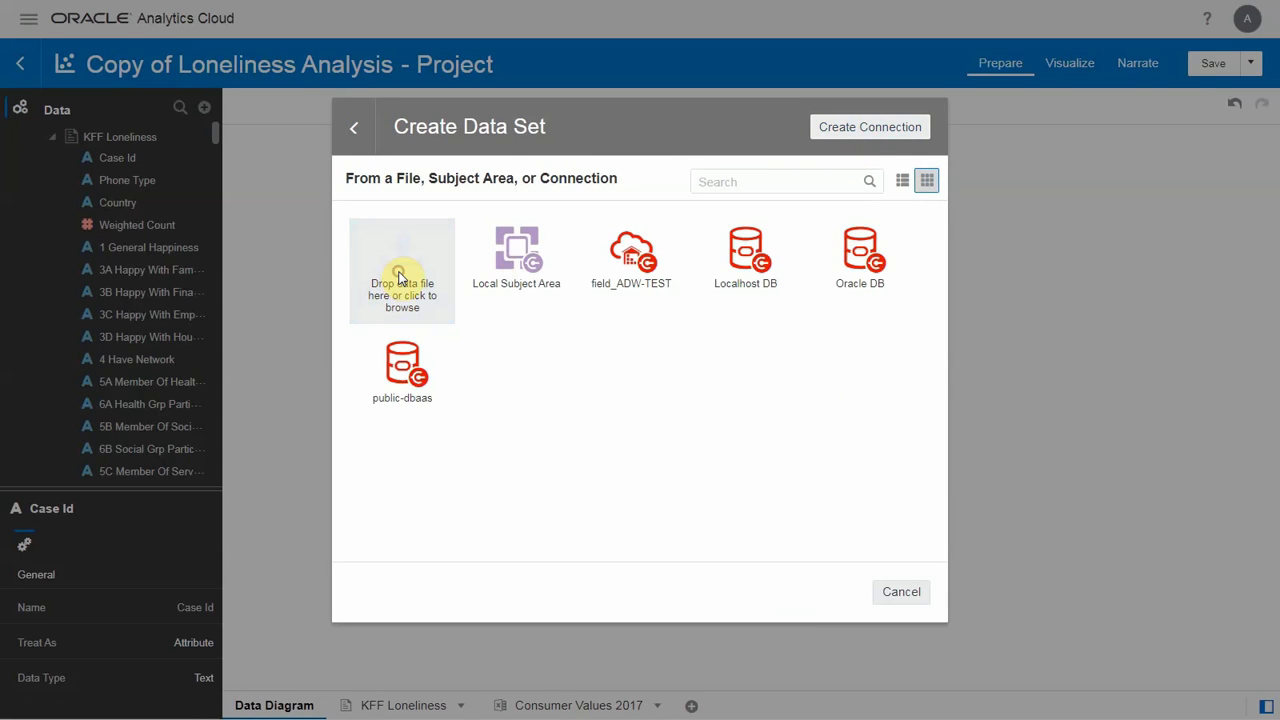
{"action": "left_click", "coordinate": [399, 277]}
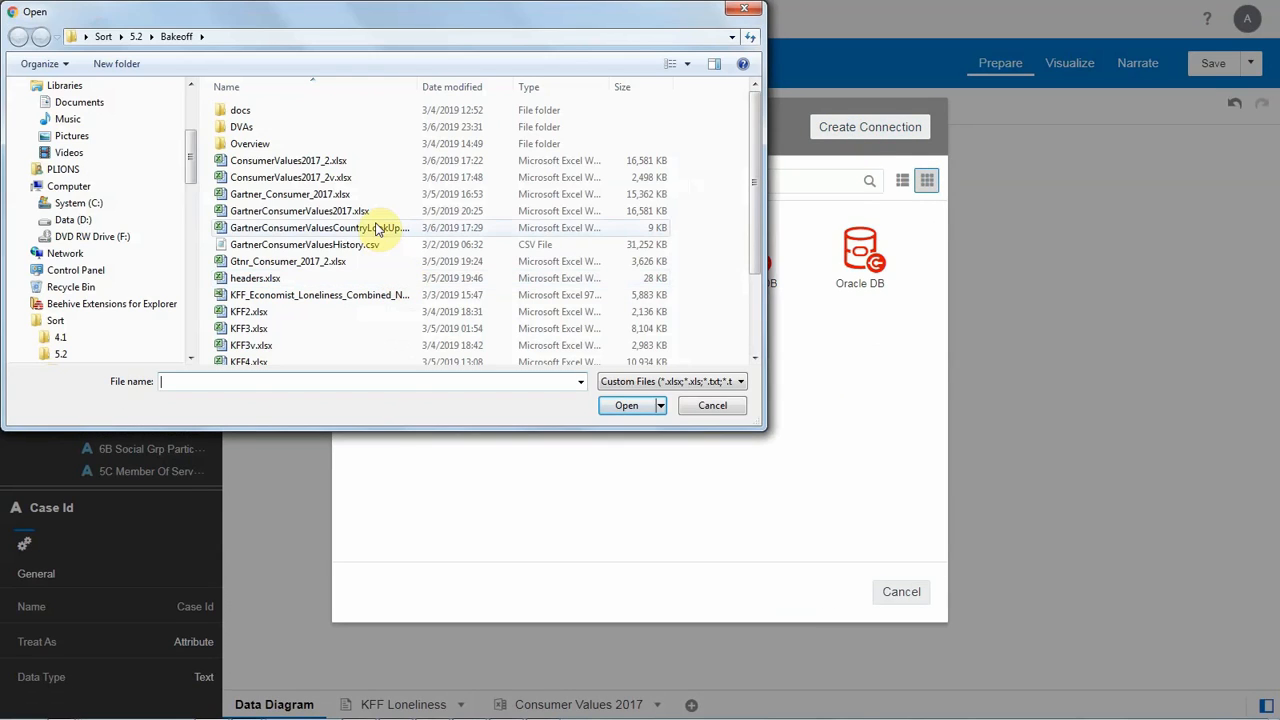
{"action": "left_click", "coordinate": [365, 228]}
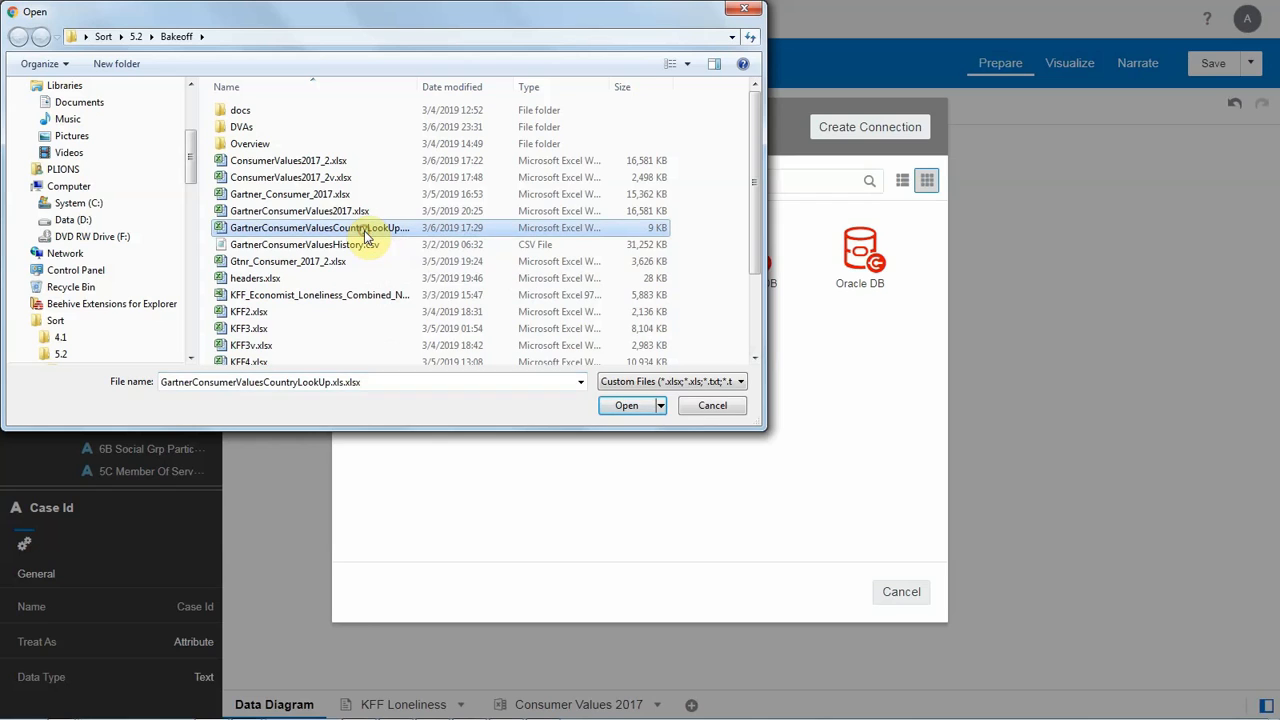
{"action": "left_click", "coordinate": [622, 406]}
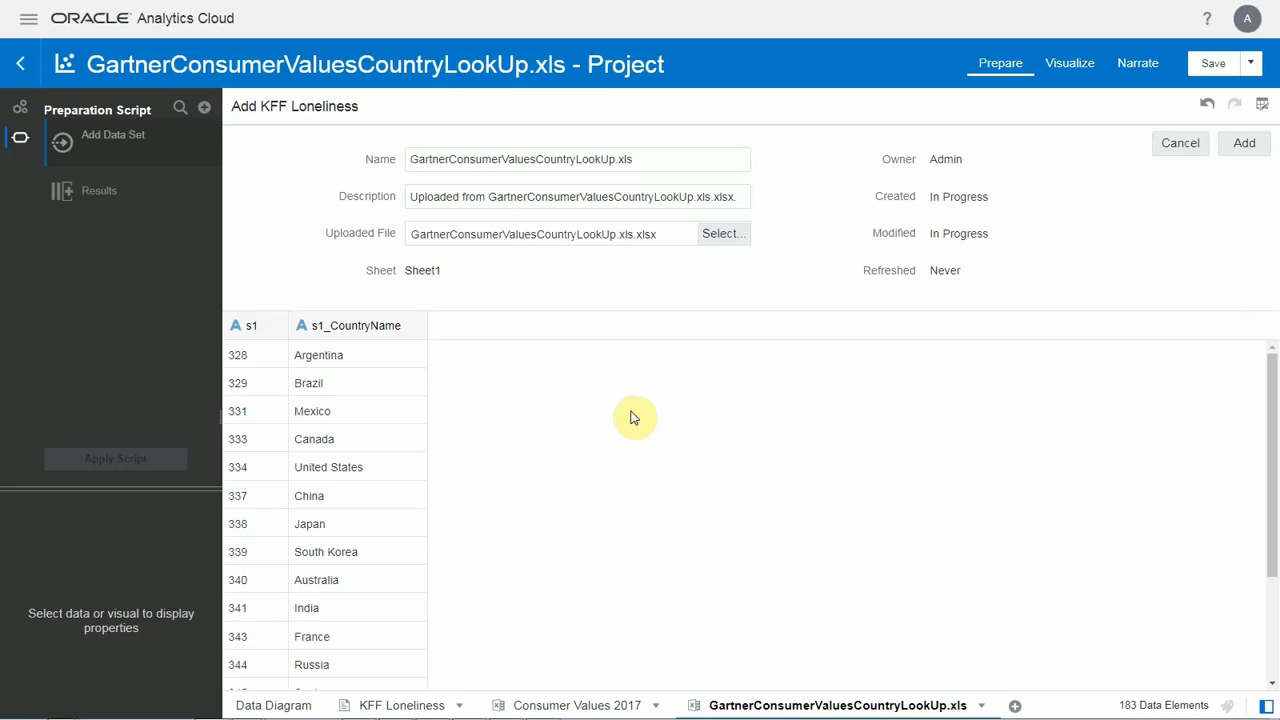
{"action": "left_click", "coordinate": [1240, 145]}
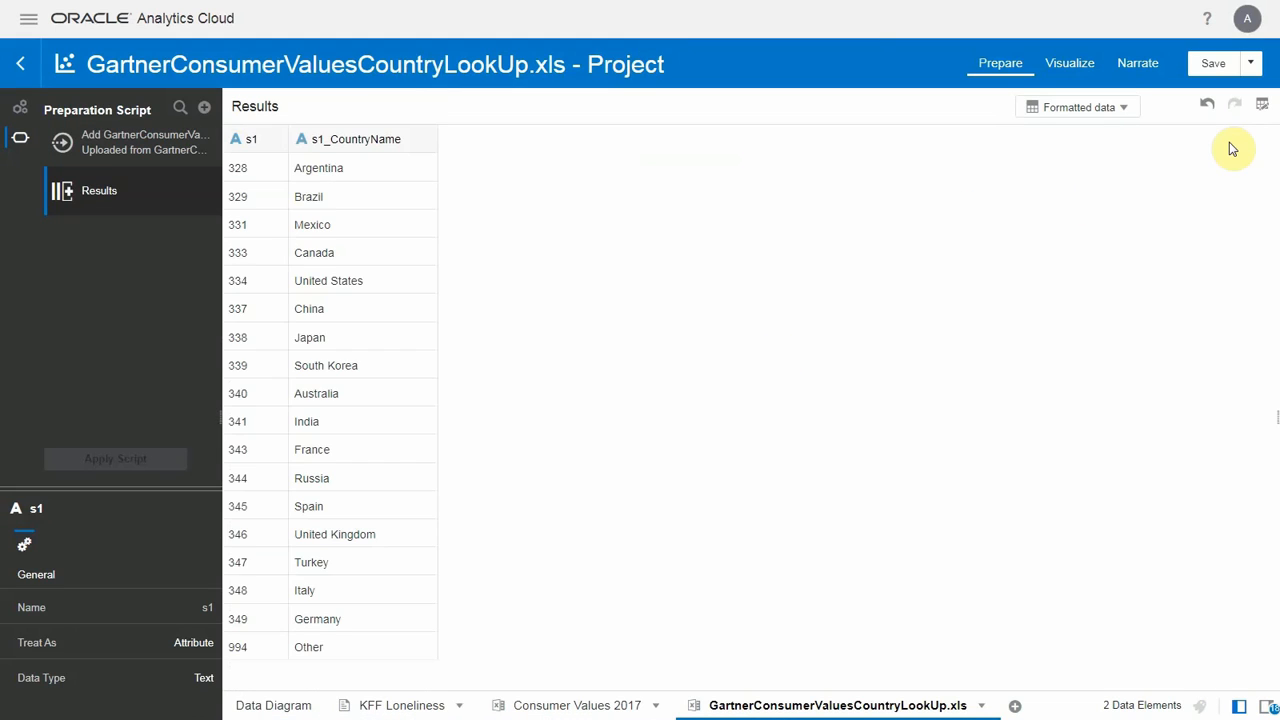
Step: Review the data diagram connection between Consumer Values 2017 and the Gartner country lookup, and accept the match on s1
{"action": "left_click", "coordinate": [283, 708]}
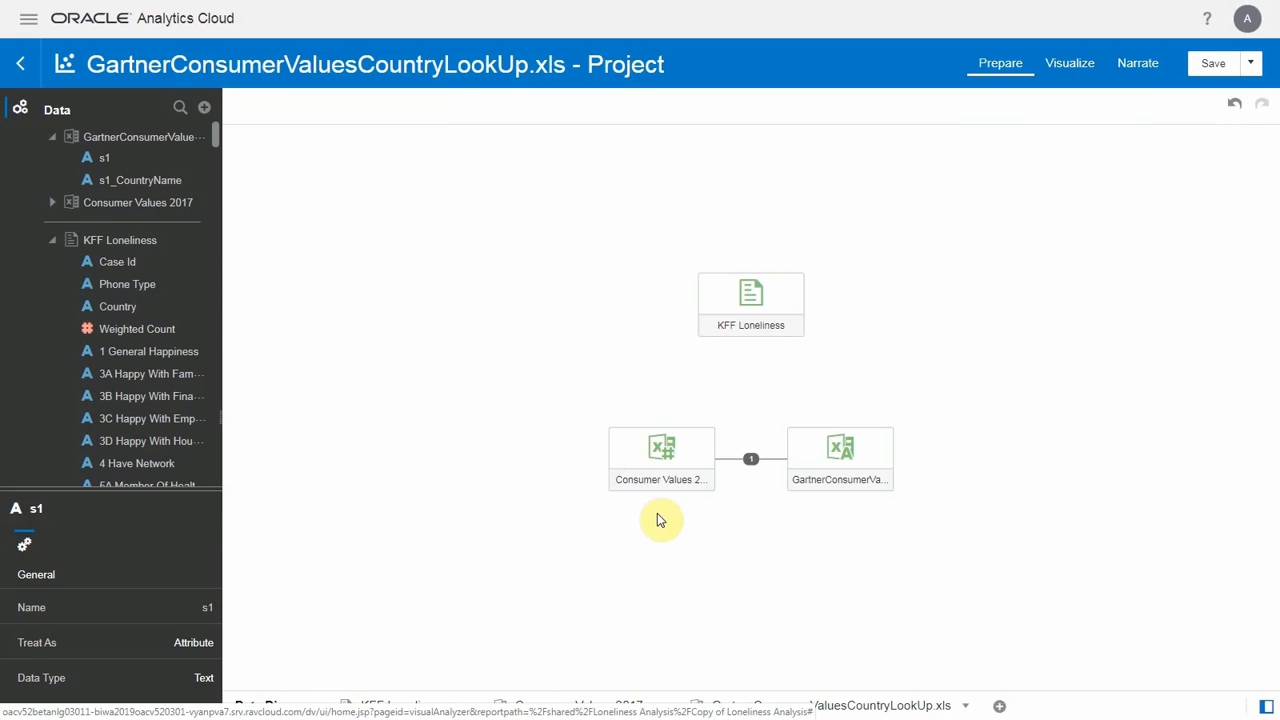
{"action": "left_click", "coordinate": [750, 463]}
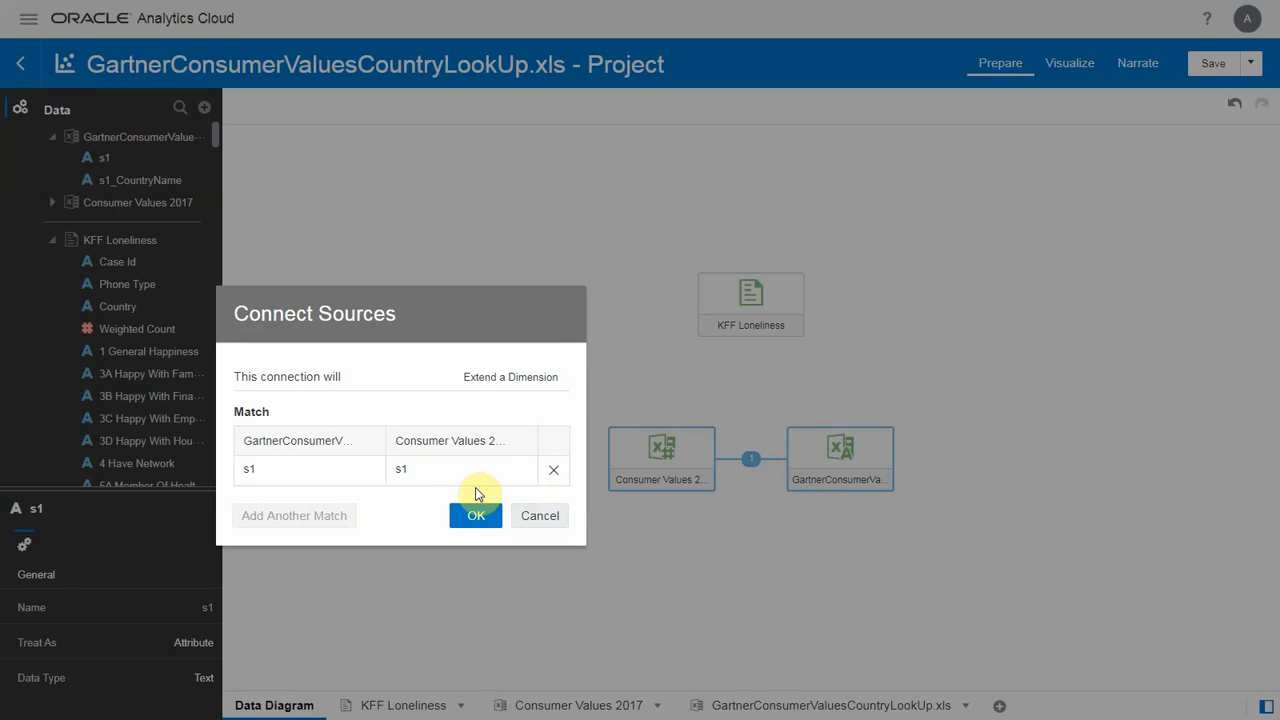
{"action": "left_click", "coordinate": [474, 520]}
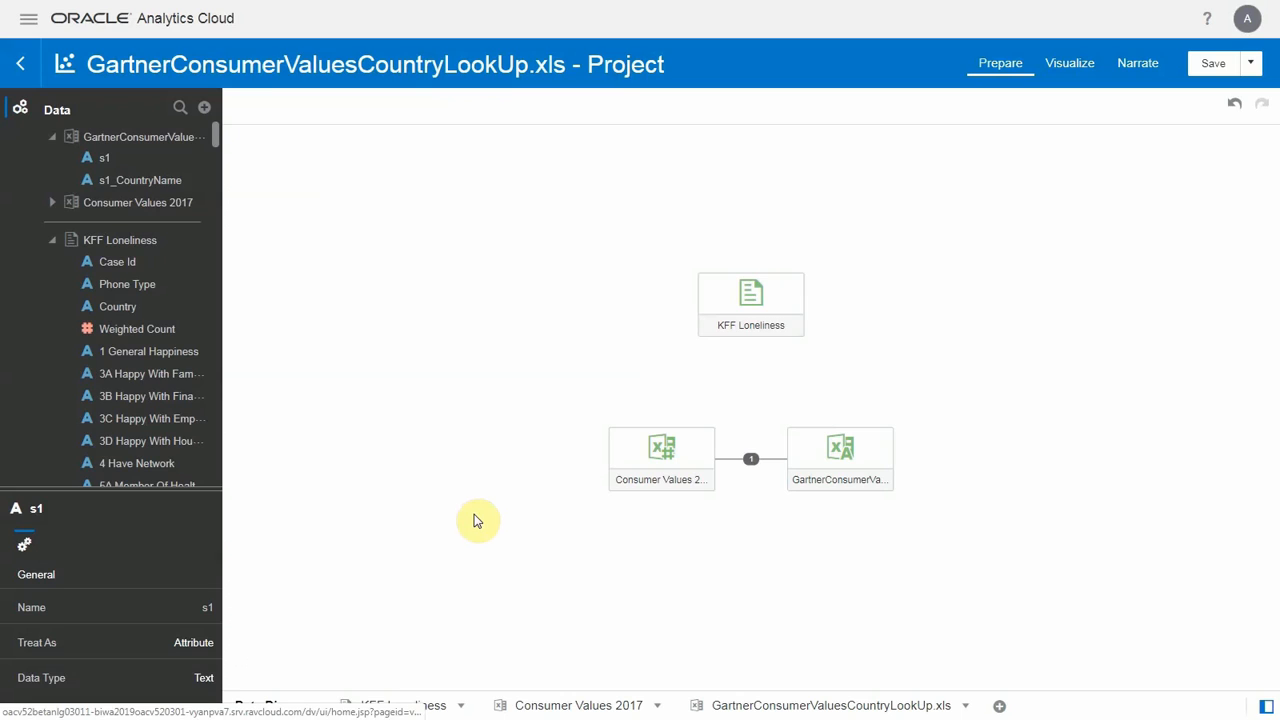
Step: On the empty canvas, build a table of RespondentID from Consumer Values 2017 by the lookup's s1_CountryName
{"action": "left_click", "coordinate": [1066, 63]}
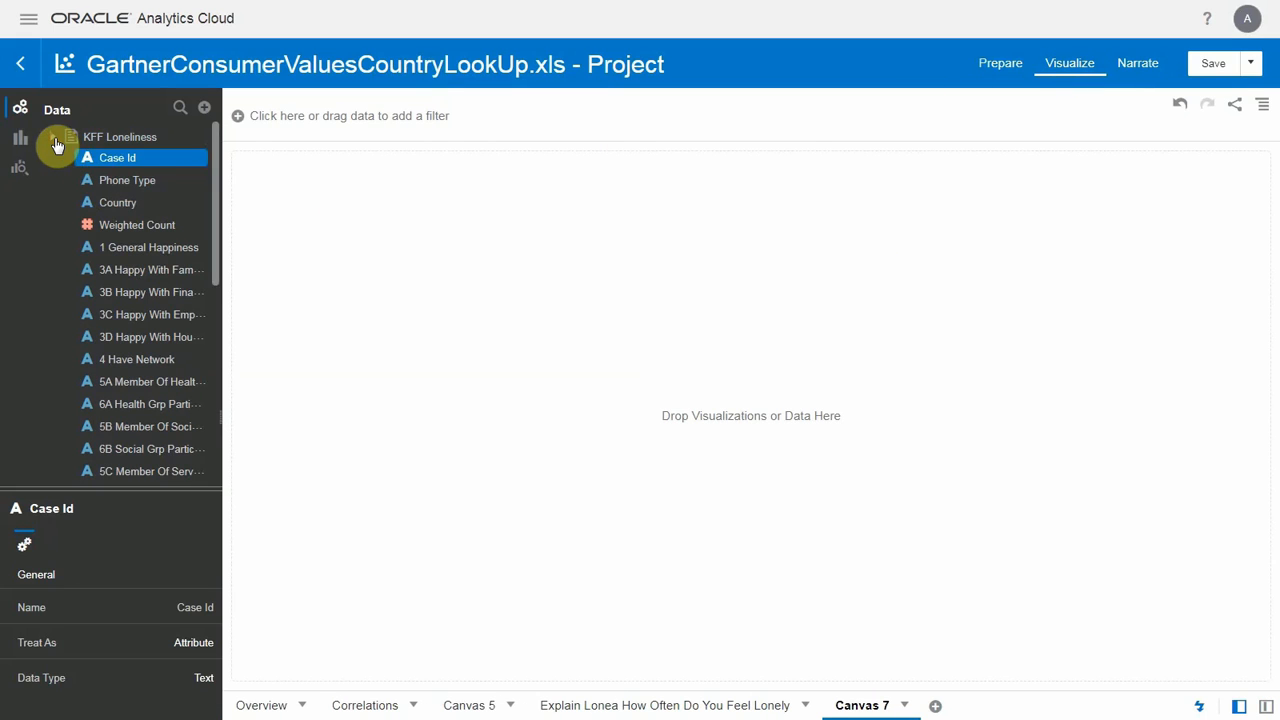
{"action": "left_click", "coordinate": [57, 146]}
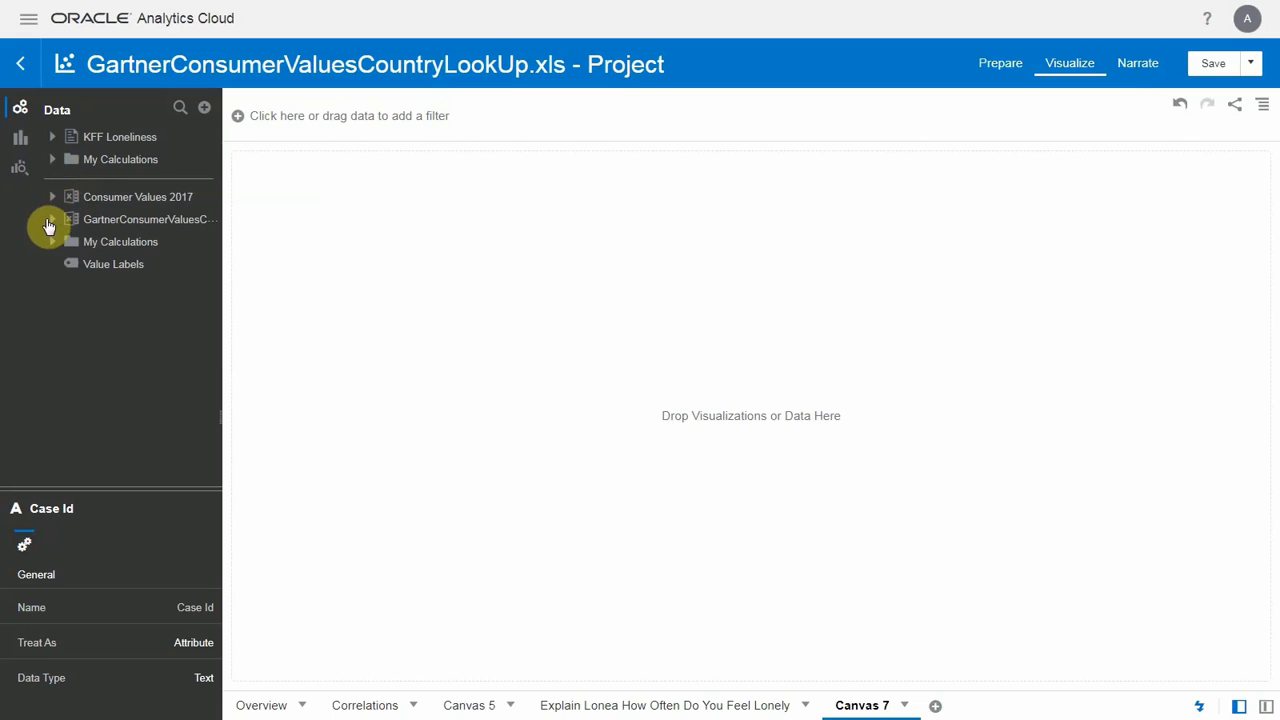
{"action": "left_click", "coordinate": [50, 222]}
{"action": "double_click", "coordinate": [170, 265]}
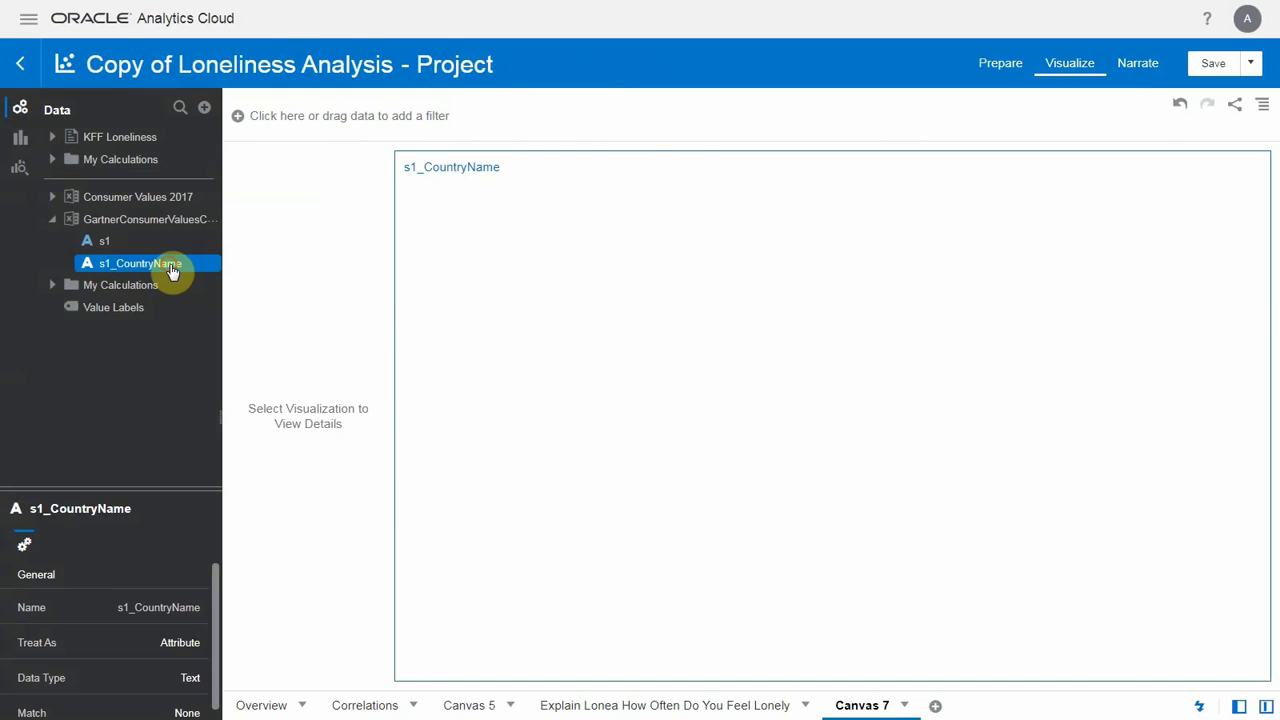
{"action": "left_click", "coordinate": [51, 199]}
{"action": "double_click", "coordinate": [117, 222]}
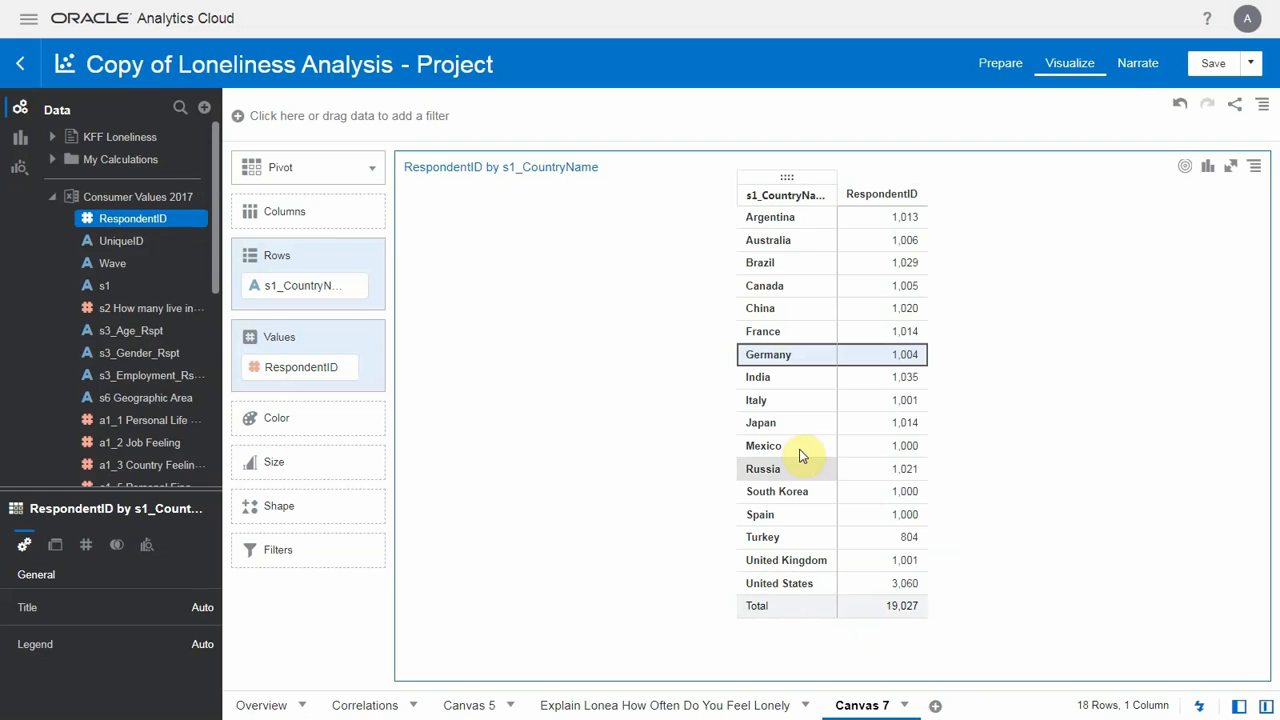
Step: Duplicate the RespondentID by s1_CountryName pivot as a wider map, and select France in the table to highlight it there
{"action": "left_click", "coordinate": [1254, 166]}
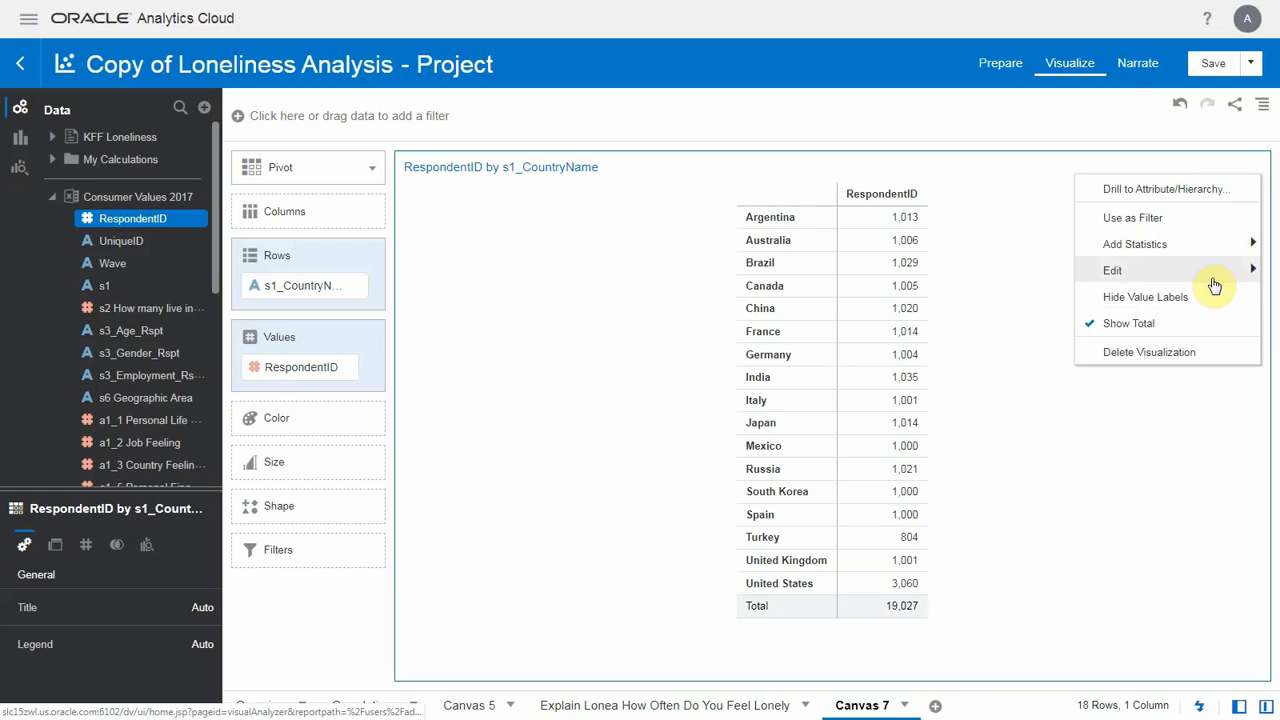
{"action": "mouse_move", "coordinate": [1214, 276]}
{"action": "left_click", "coordinate": [990, 269]}
{"action": "left_click", "coordinate": [1205, 167]}
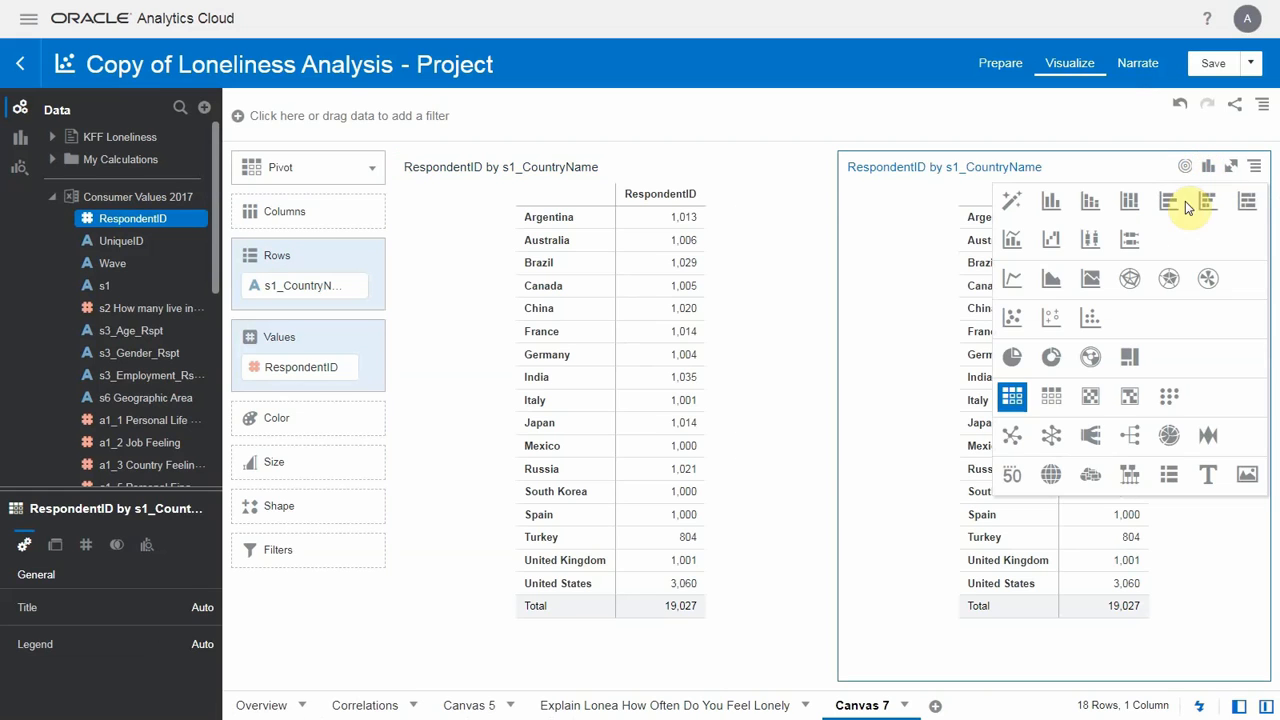
{"action": "left_click", "coordinate": [1051, 474]}
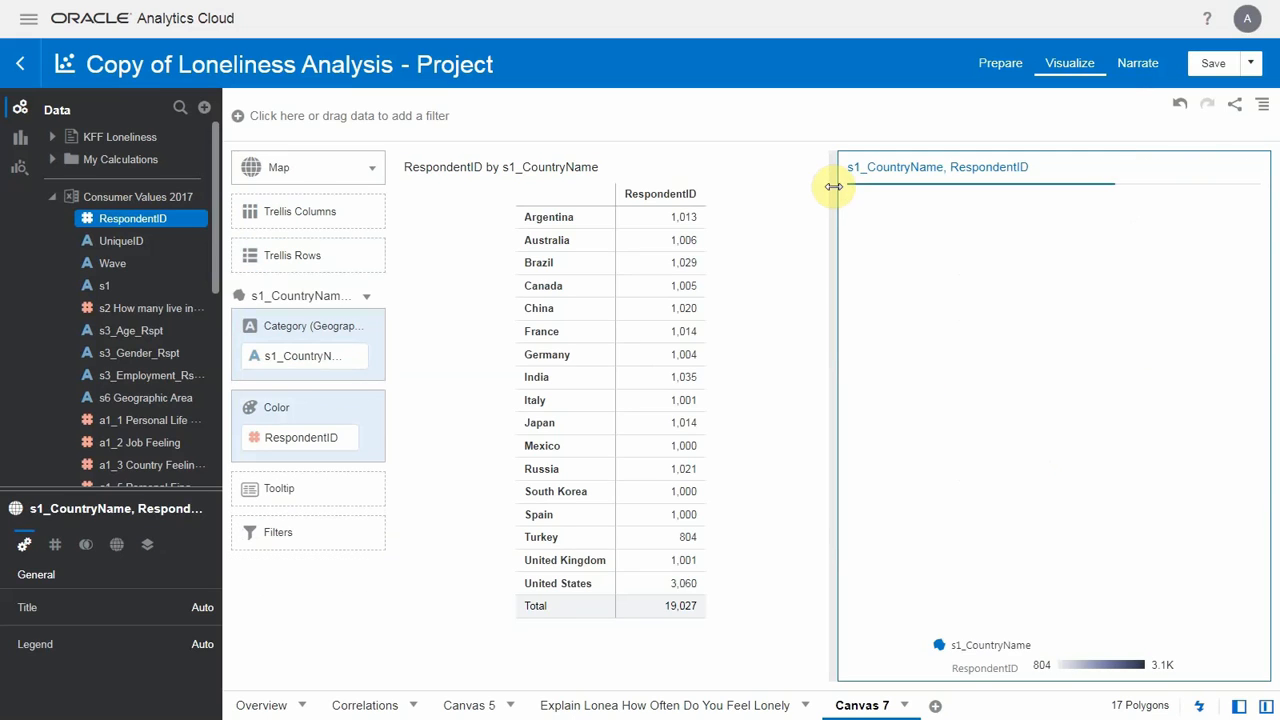
{"action": "left_click_drag", "start_coordinate": [820, 195], "coordinate": [697, 177]}
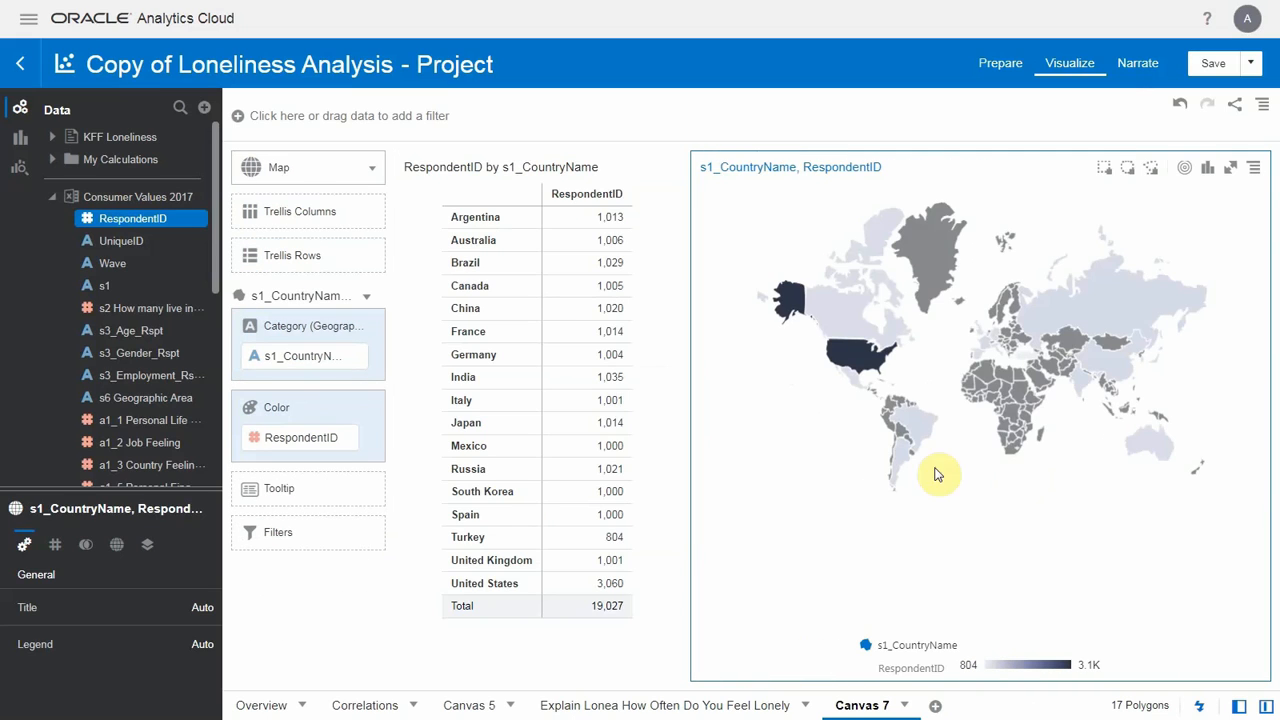
{"action": "left_click", "coordinate": [470, 336]}
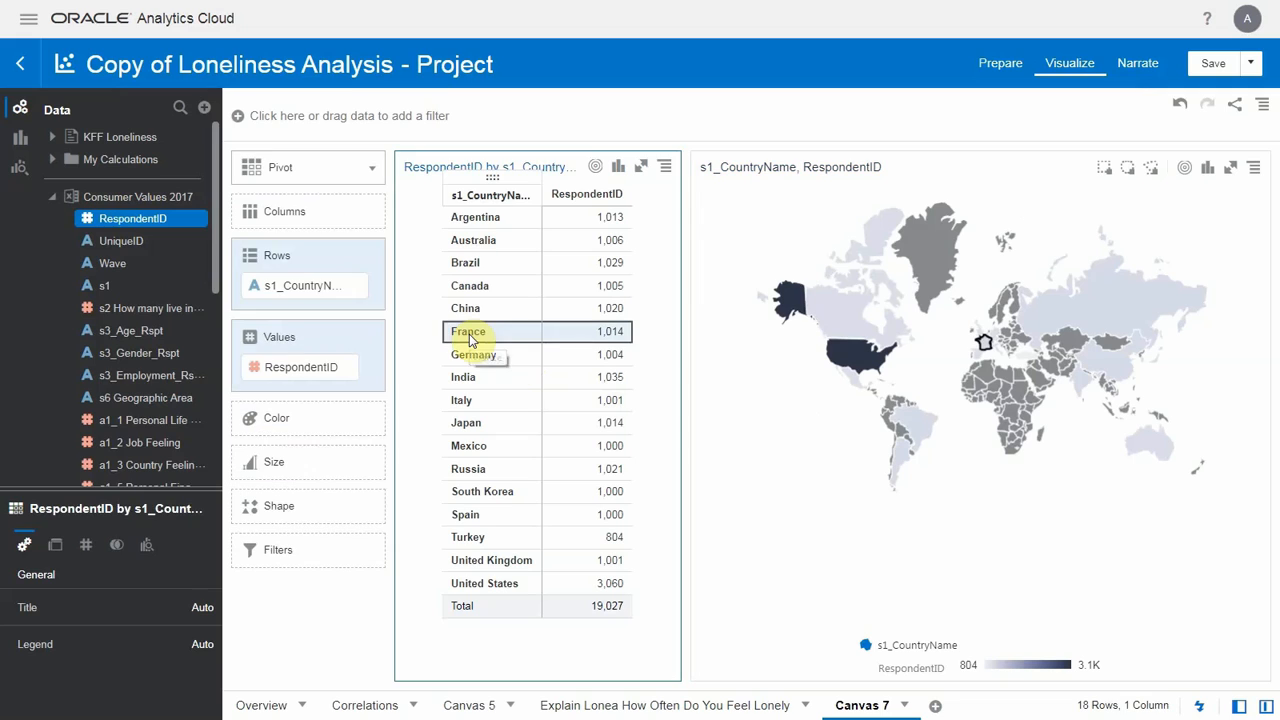
Step: Enrich the s3_Employment_Rspt column of Consumer Values 2017 with the recommended S3_Employment_Rspt_Description and apply the preparation script
{"action": "left_click", "coordinate": [983, 72]}
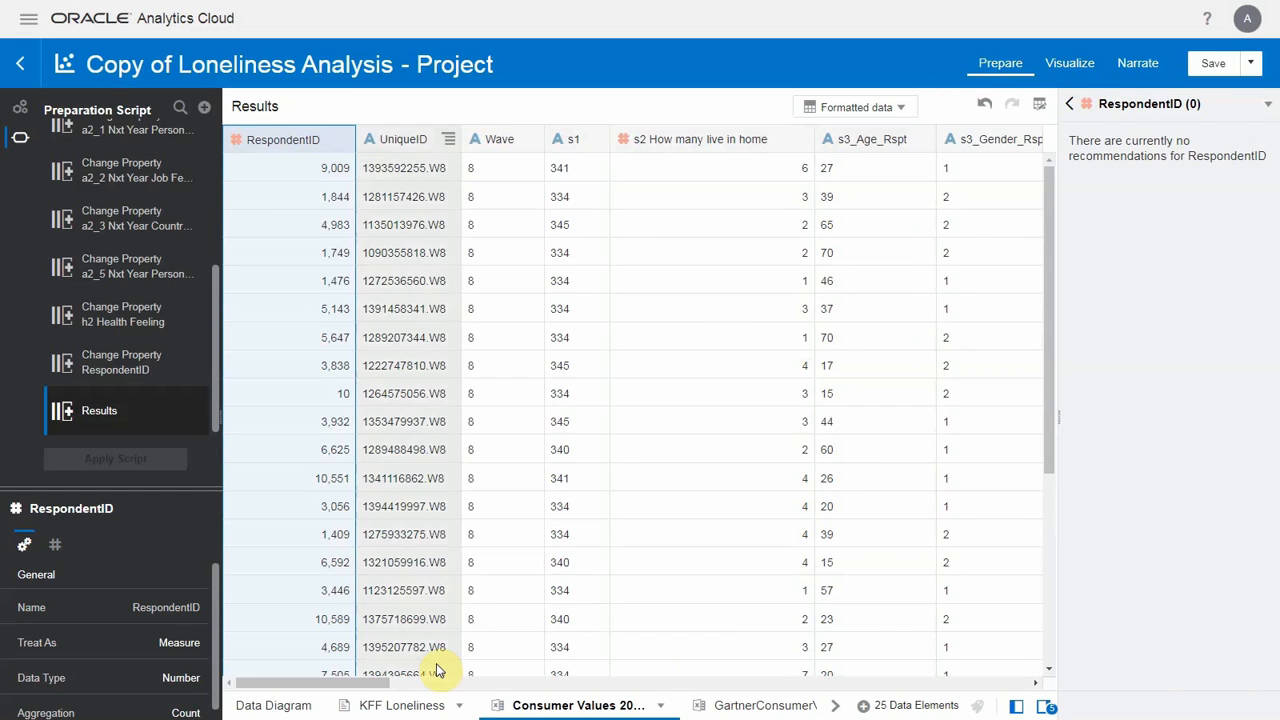
{"action": "left_click_drag", "start_coordinate": [371, 684], "coordinate": [452, 692]}
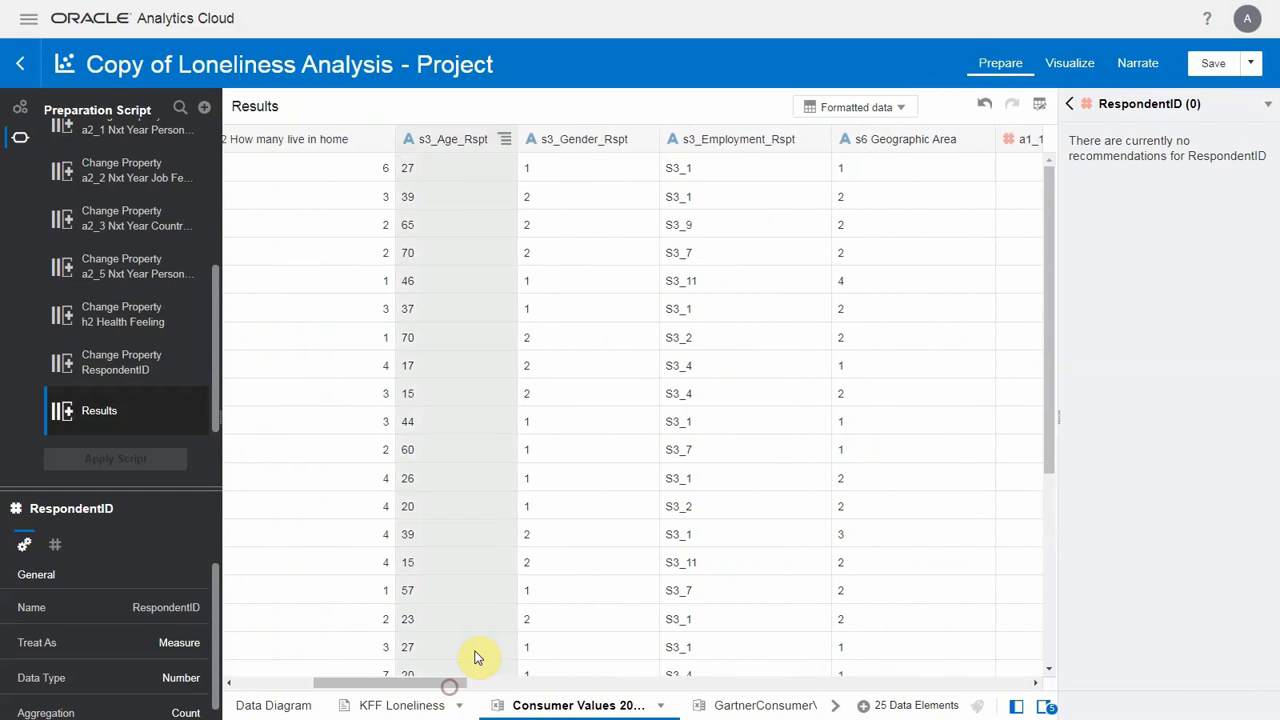
{"action": "left_click", "coordinate": [727, 143]}
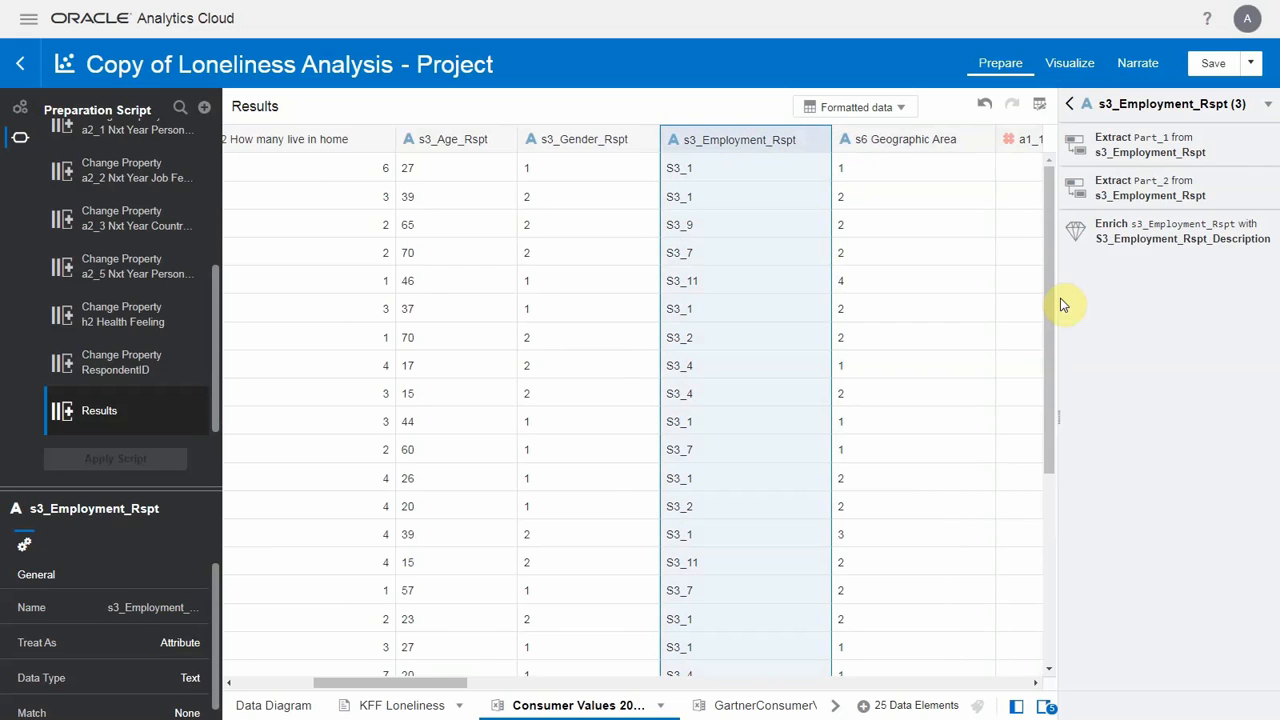
{"action": "left_click_drag", "start_coordinate": [1058, 297], "coordinate": [991, 291]}
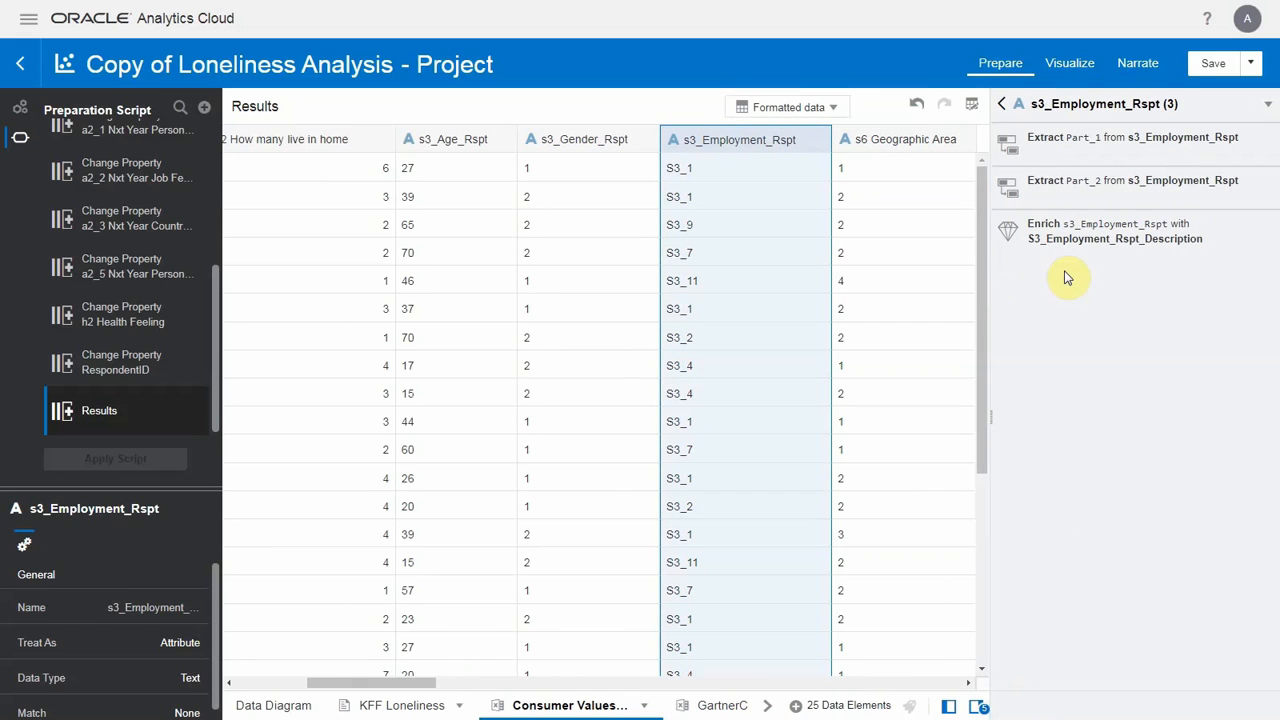
{"action": "left_click", "coordinate": [1143, 248]}
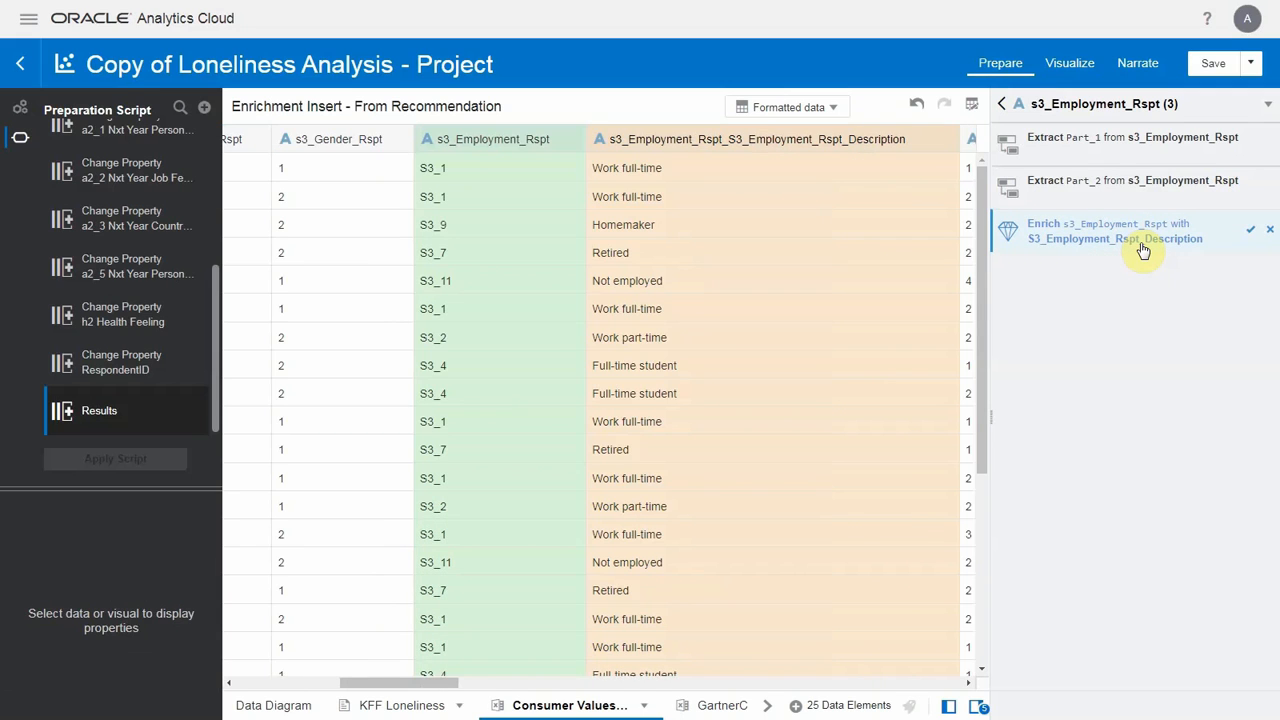
{"action": "left_click", "coordinate": [1250, 234]}
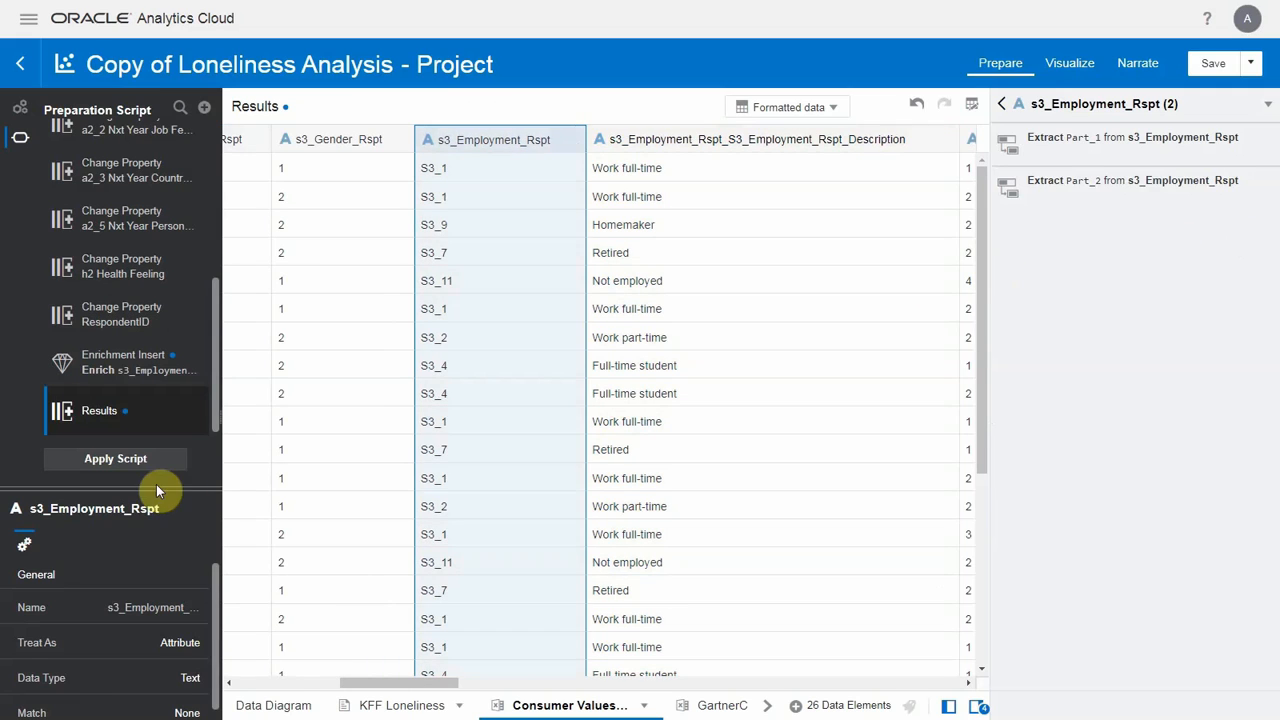
{"action": "left_click", "coordinate": [145, 470]}
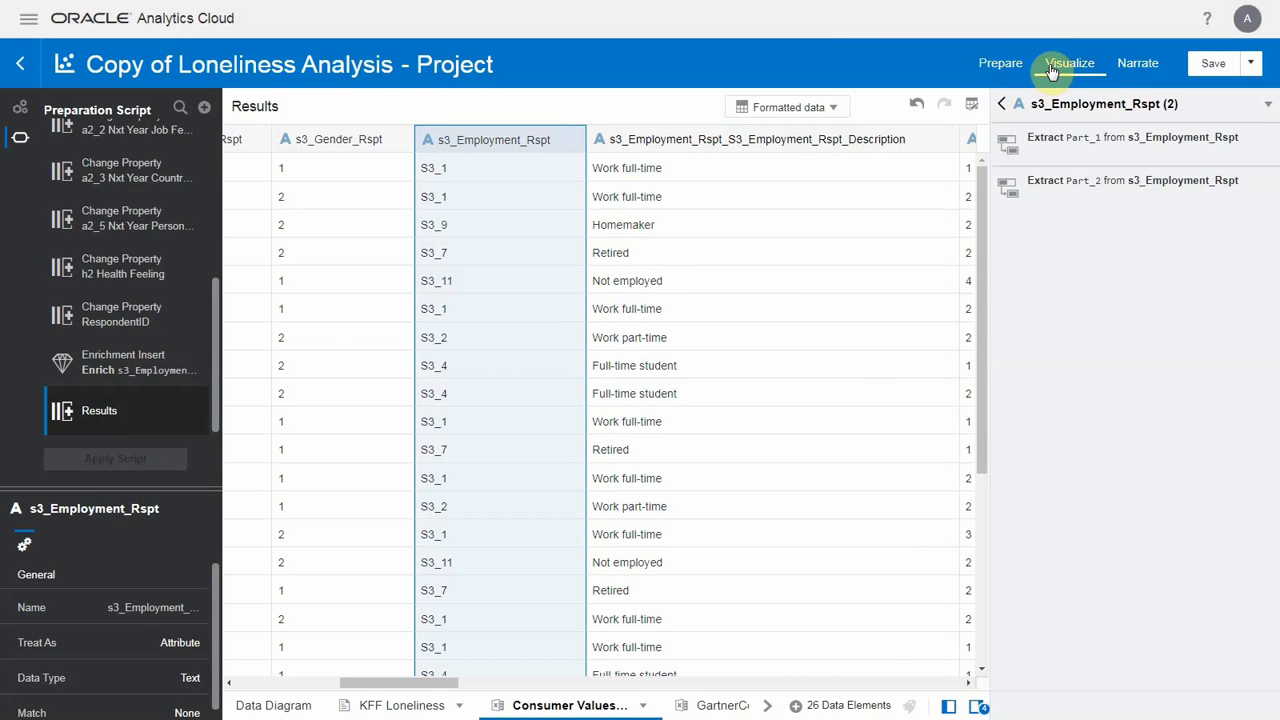
Step: Add a new canvas to the project and create a visualization of the s3_Employment_Rspt_S3_Employment_Rspt_Description column
{"action": "left_click", "coordinate": [1062, 63]}
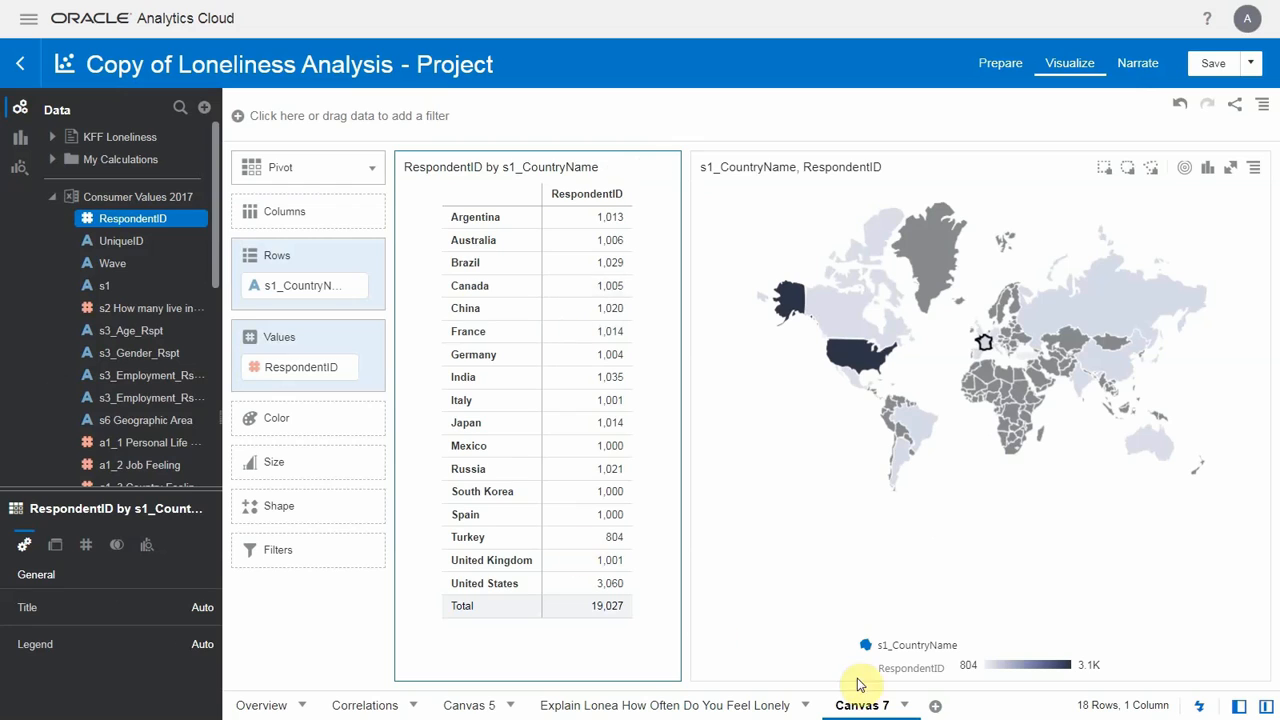
{"action": "left_click", "coordinate": [935, 707]}
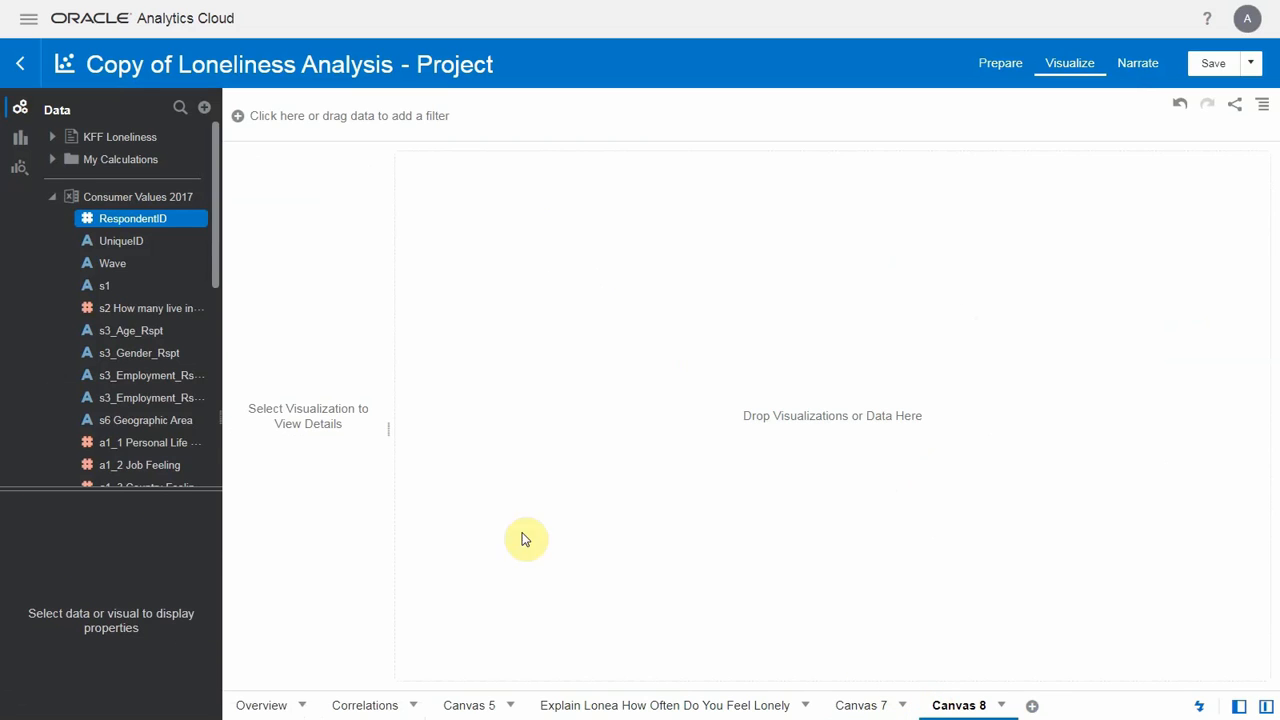
{"action": "left_click_drag", "start_coordinate": [229, 388], "coordinate": [290, 398]}
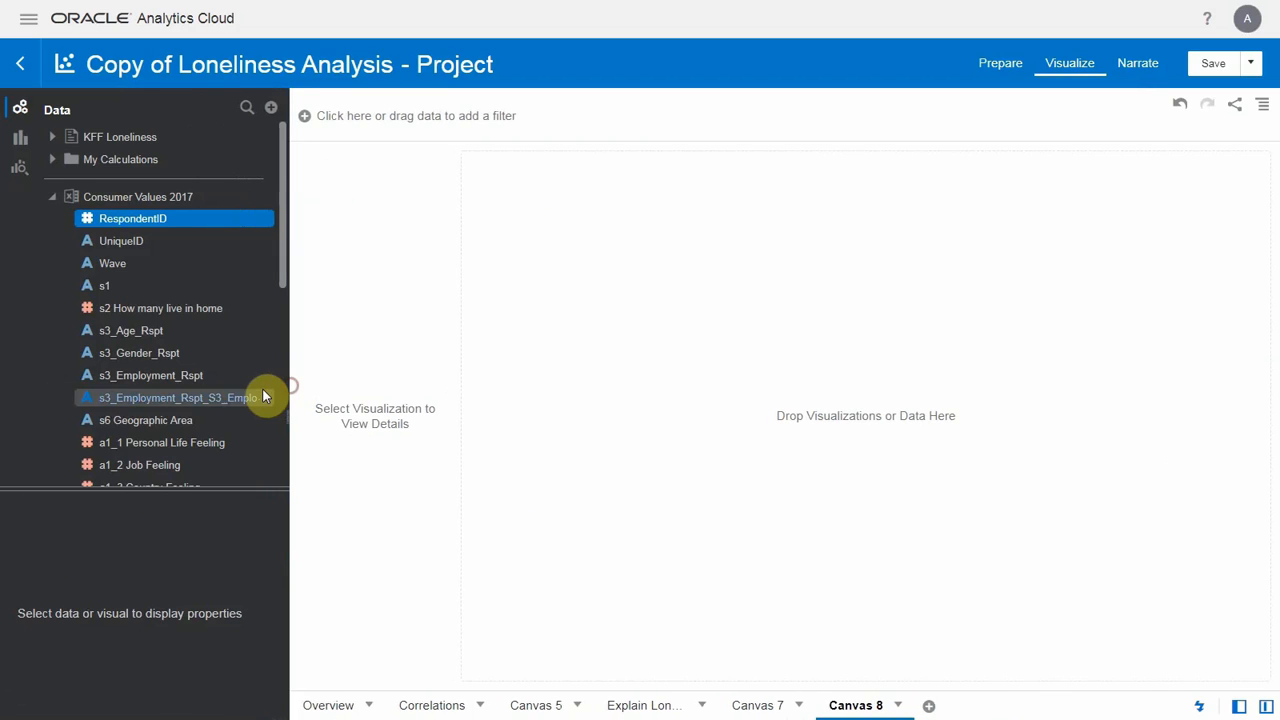
{"action": "left_click", "coordinate": [211, 398]}
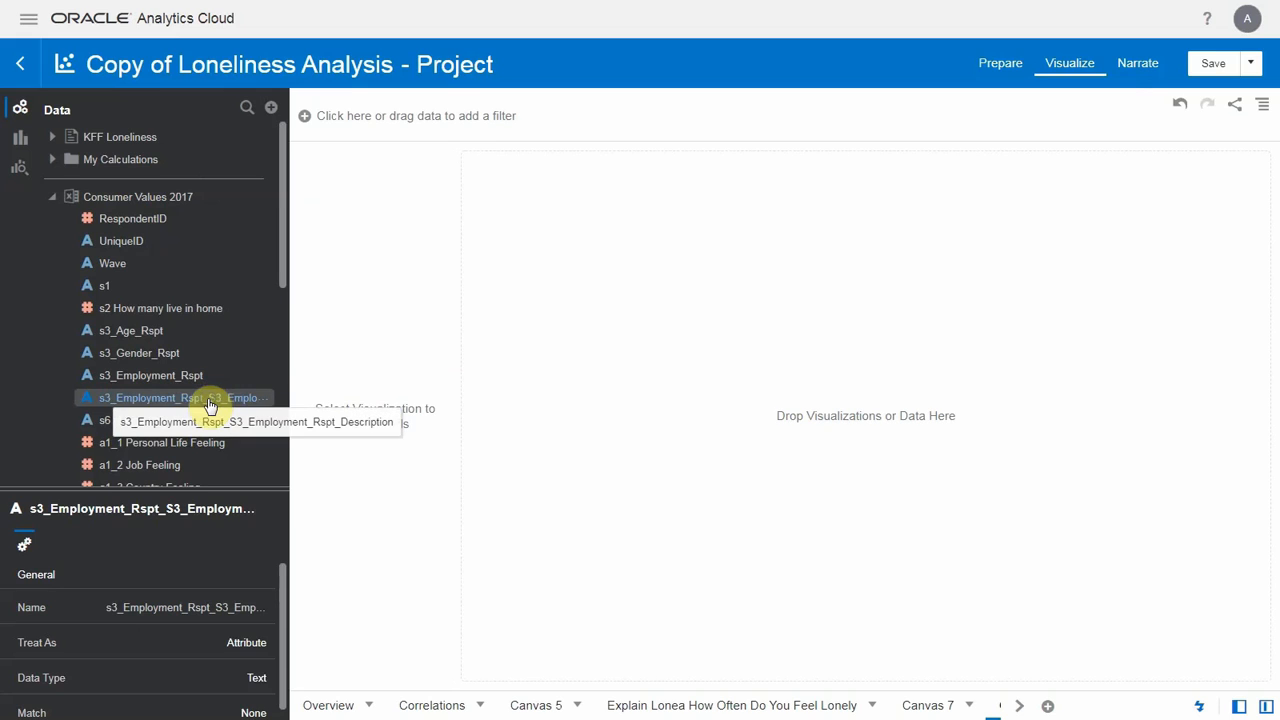
{"action": "right_click", "coordinate": [209, 400]}
{"action": "left_click", "coordinate": [228, 406]}
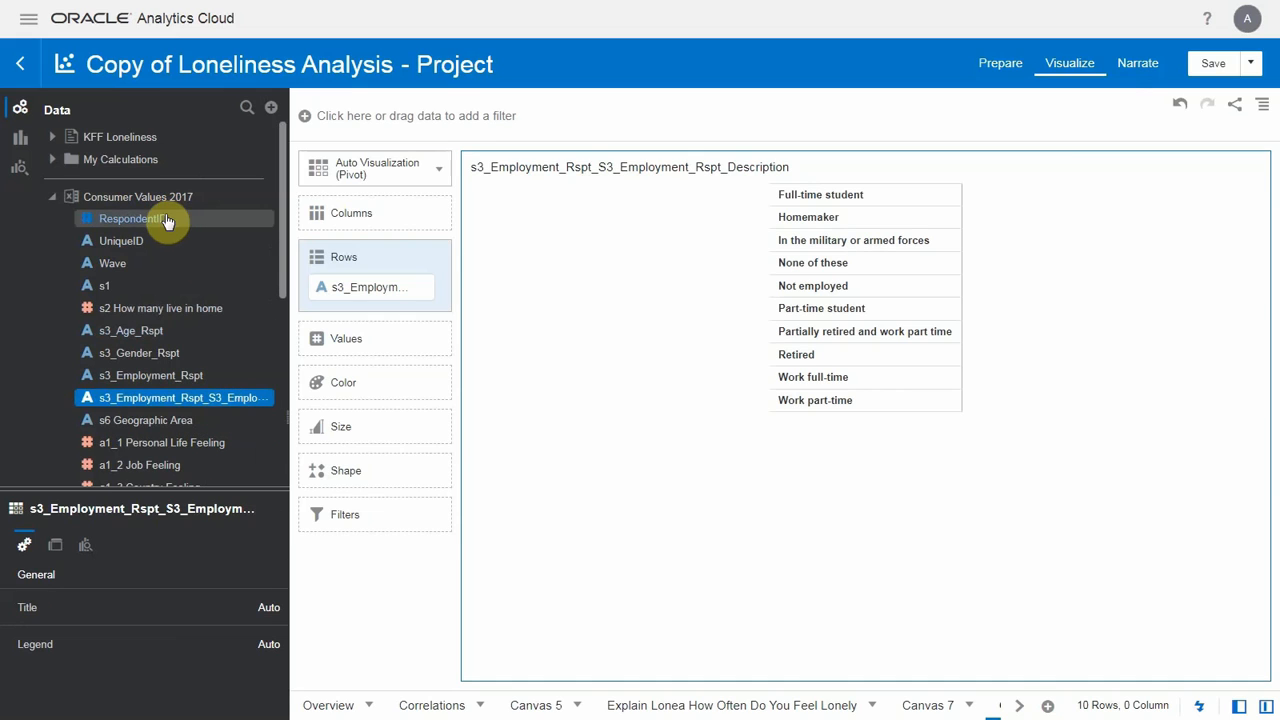
Step: Add RespondentID as the values of the employment description pivot and show its total
{"action": "left_click_drag", "start_coordinate": [163, 222], "coordinate": [356, 345]}
{"action": "right_click", "coordinate": [755, 308]}
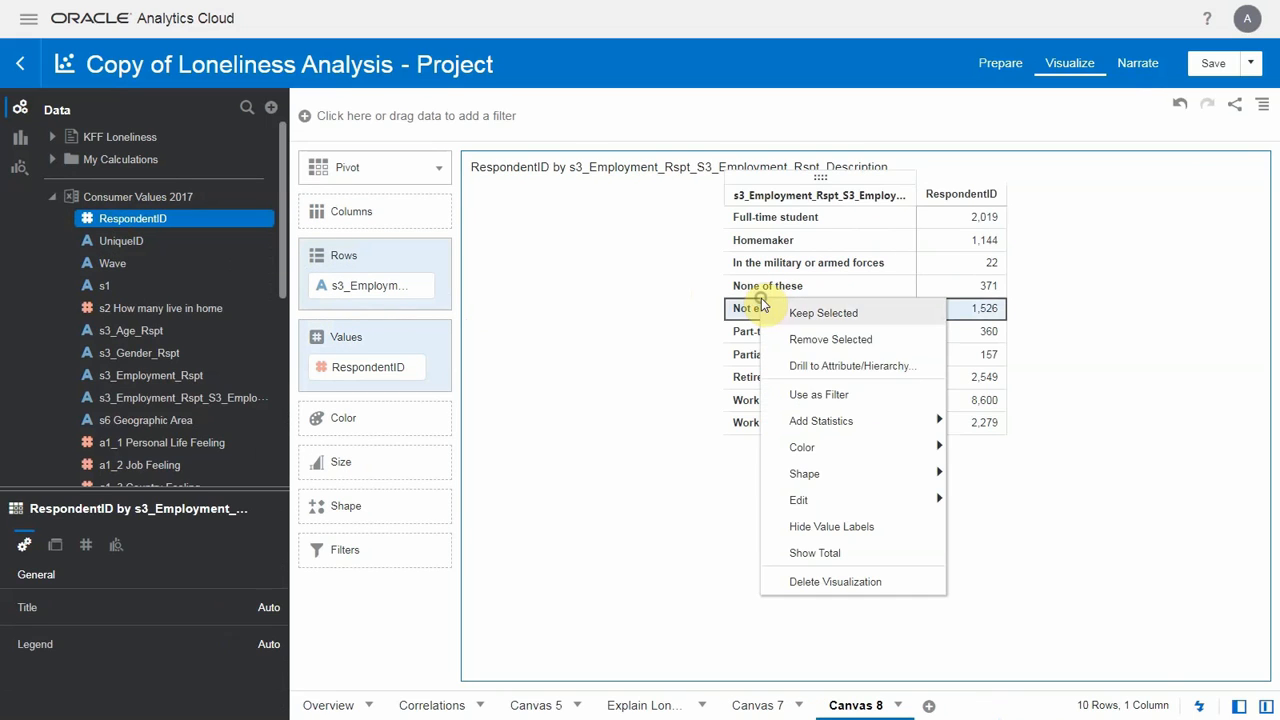
{"action": "left_click", "coordinate": [845, 553]}
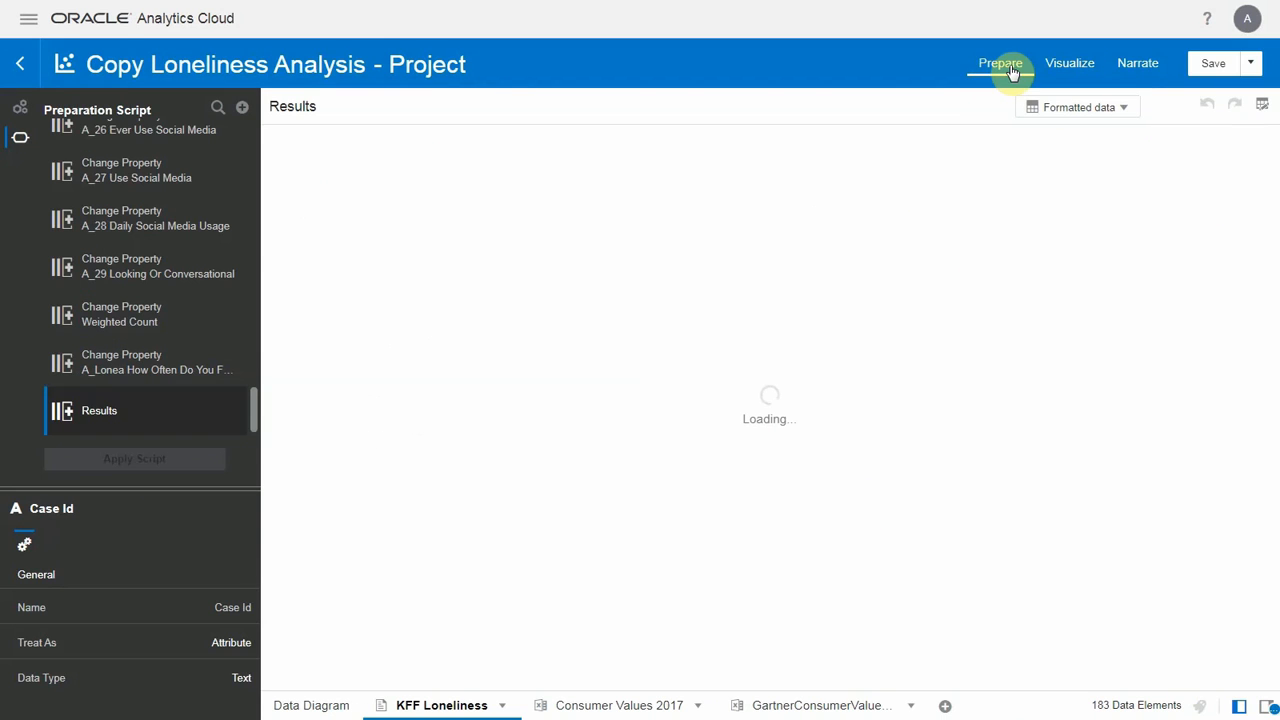
Step: Open Consumer Values 2017 for preparation and view it as formatted metadata
{"action": "left_click", "coordinate": [657, 710]}
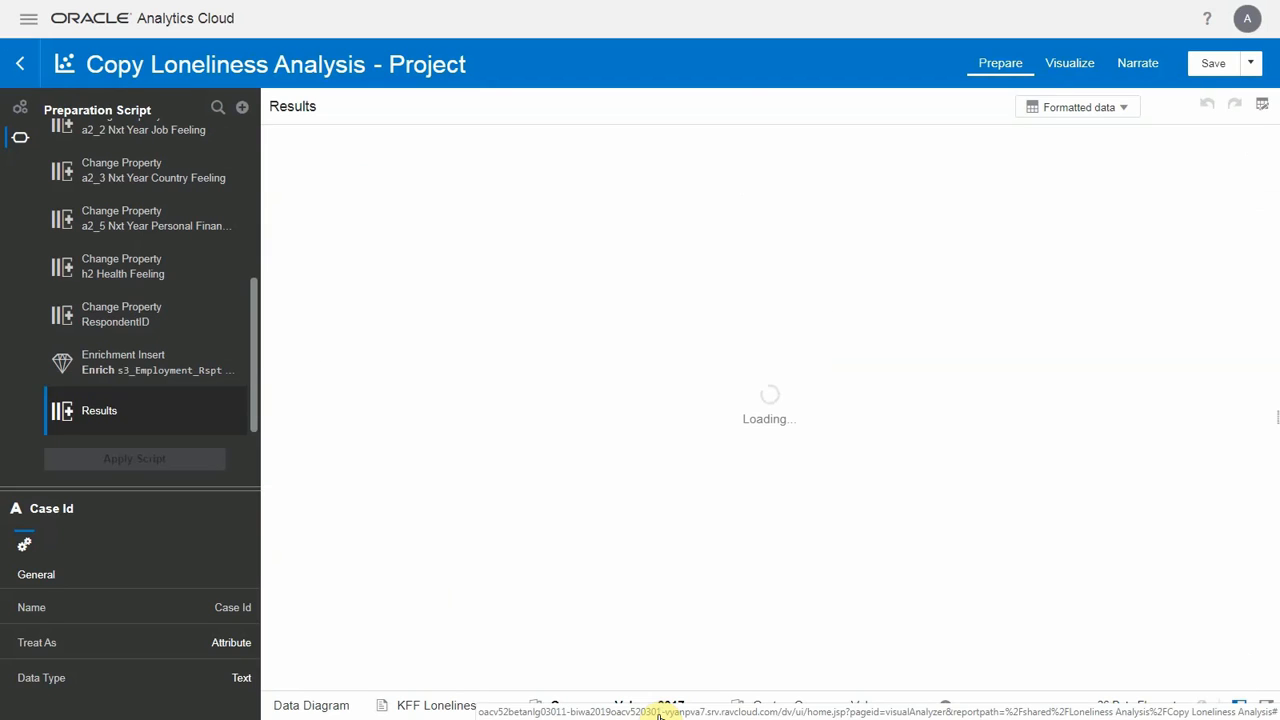
{"action": "left_click", "coordinate": [1068, 108]}
{"action": "left_click", "coordinate": [1071, 185]}
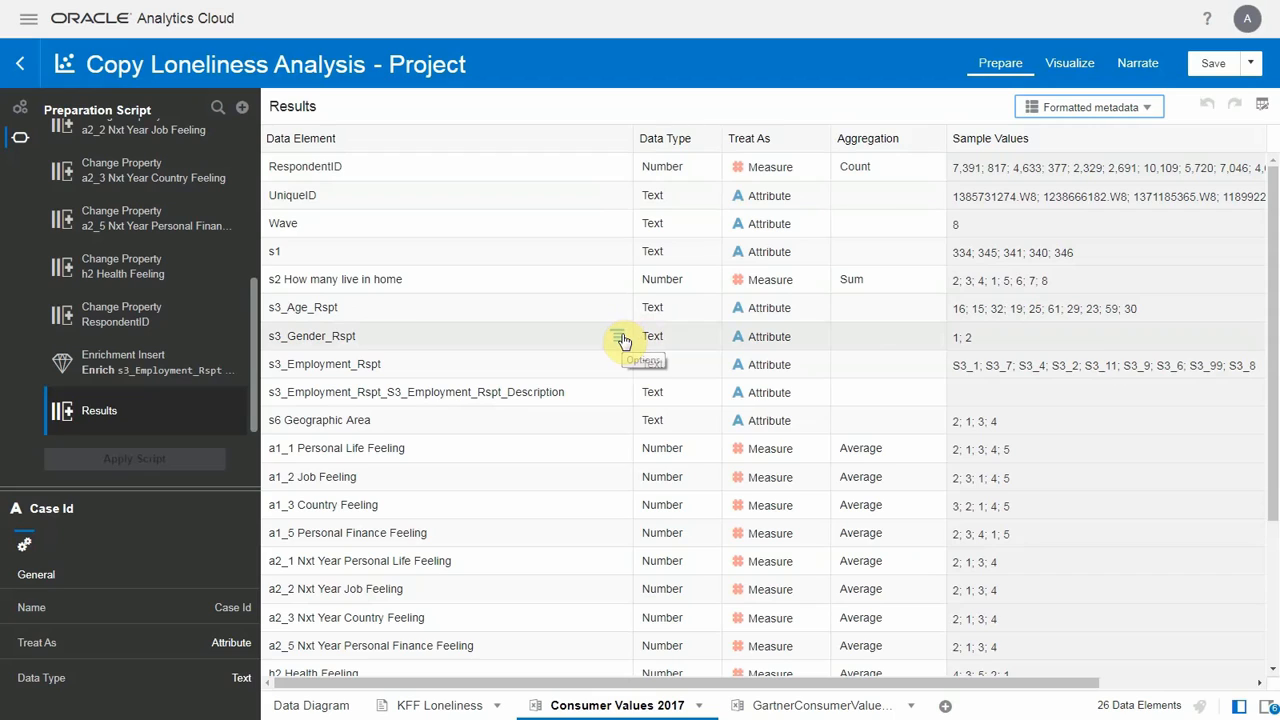
Step: Replace the string 1 with MALE in the s3_Gender_Rspt column and add this as a preparation step
{"action": "left_click", "coordinate": [621, 336]}
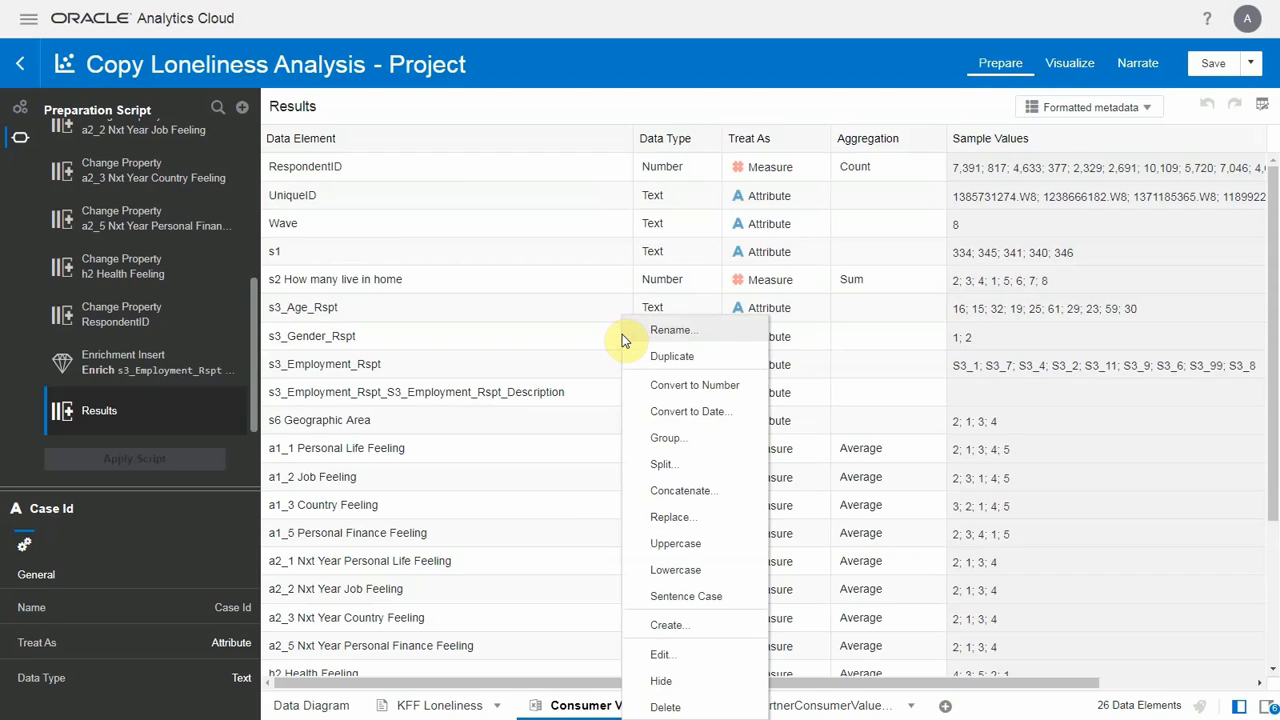
{"action": "left_click", "coordinate": [671, 518]}
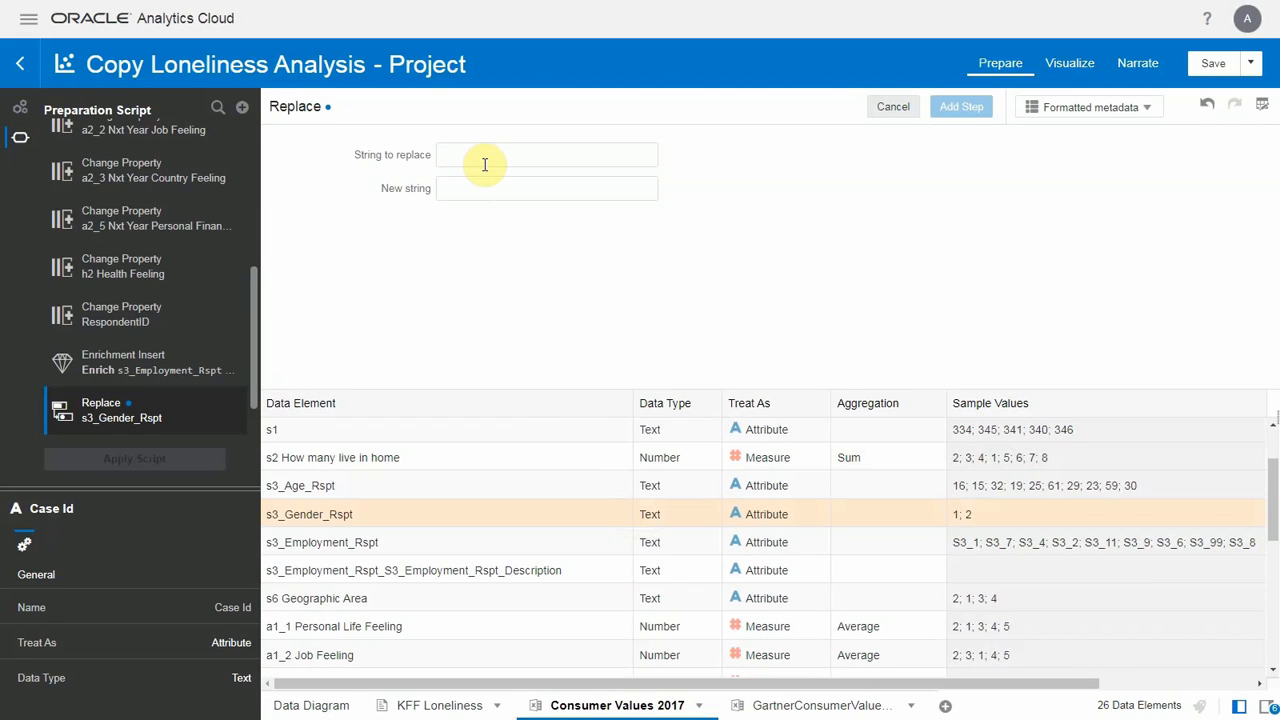
{"action": "type", "text": "1"}
{"action": "key", "text": "Tab"}
{"action": "type", "text": "M"}
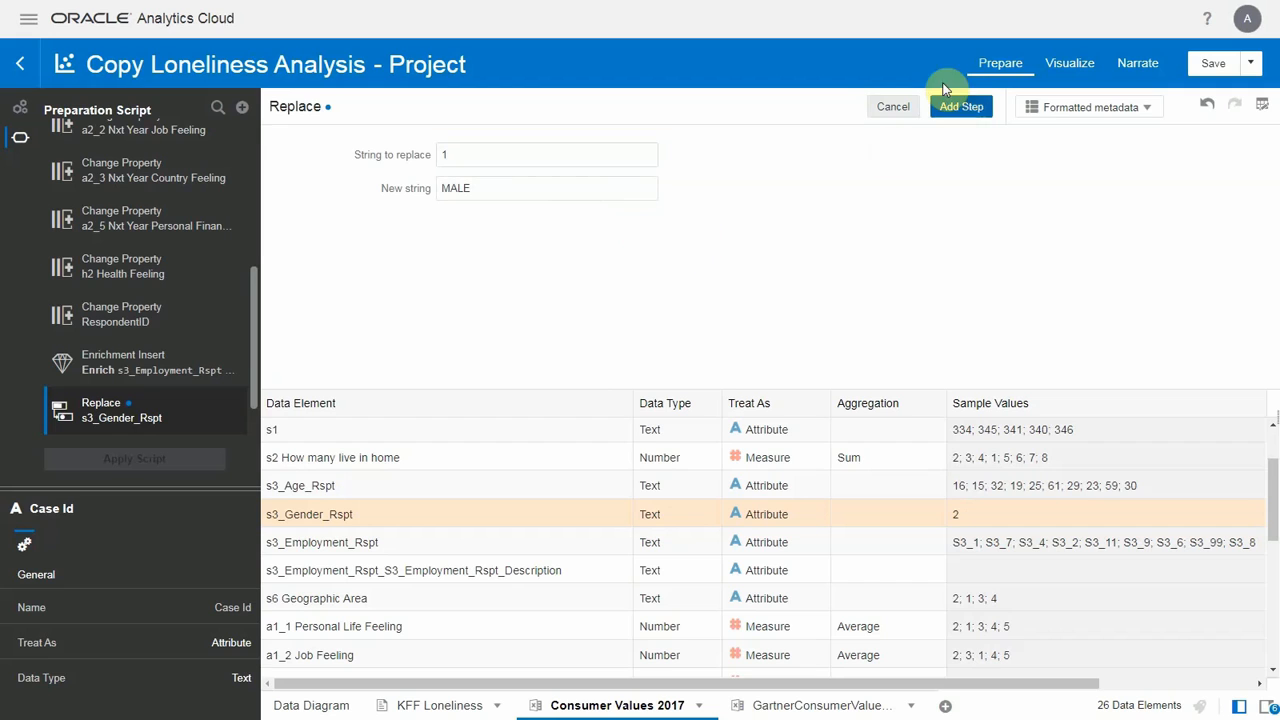
{"action": "left_click", "coordinate": [959, 107]}
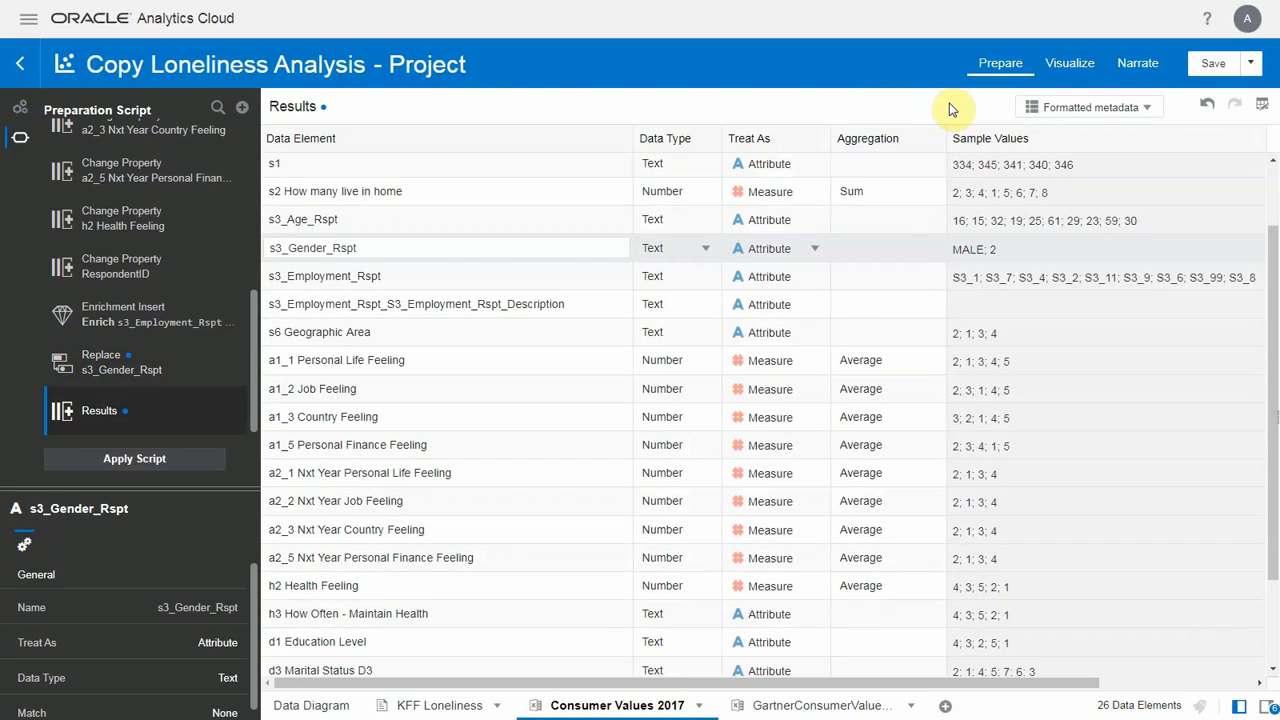
Step: Replace the string 2 with FEMALE in s3_Gender_Rspt, add the step and apply the preparation script
{"action": "left_click", "coordinate": [620, 248]}
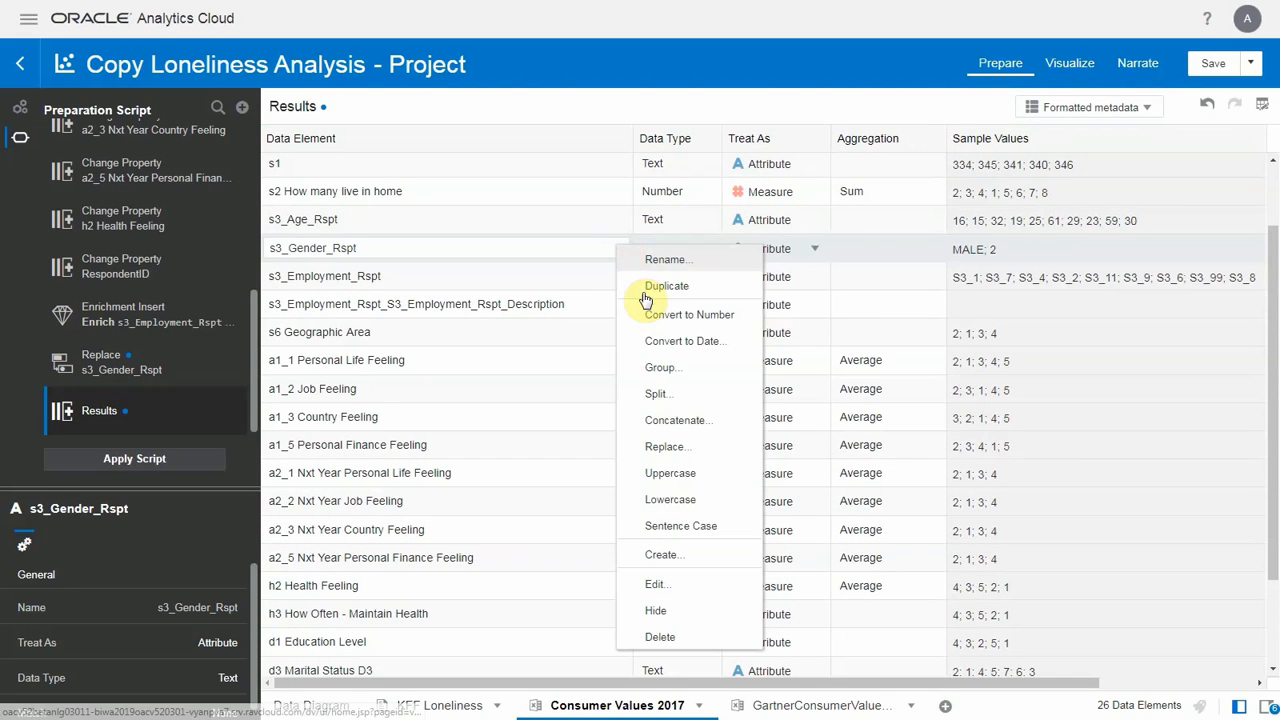
{"action": "left_click", "coordinate": [670, 458]}
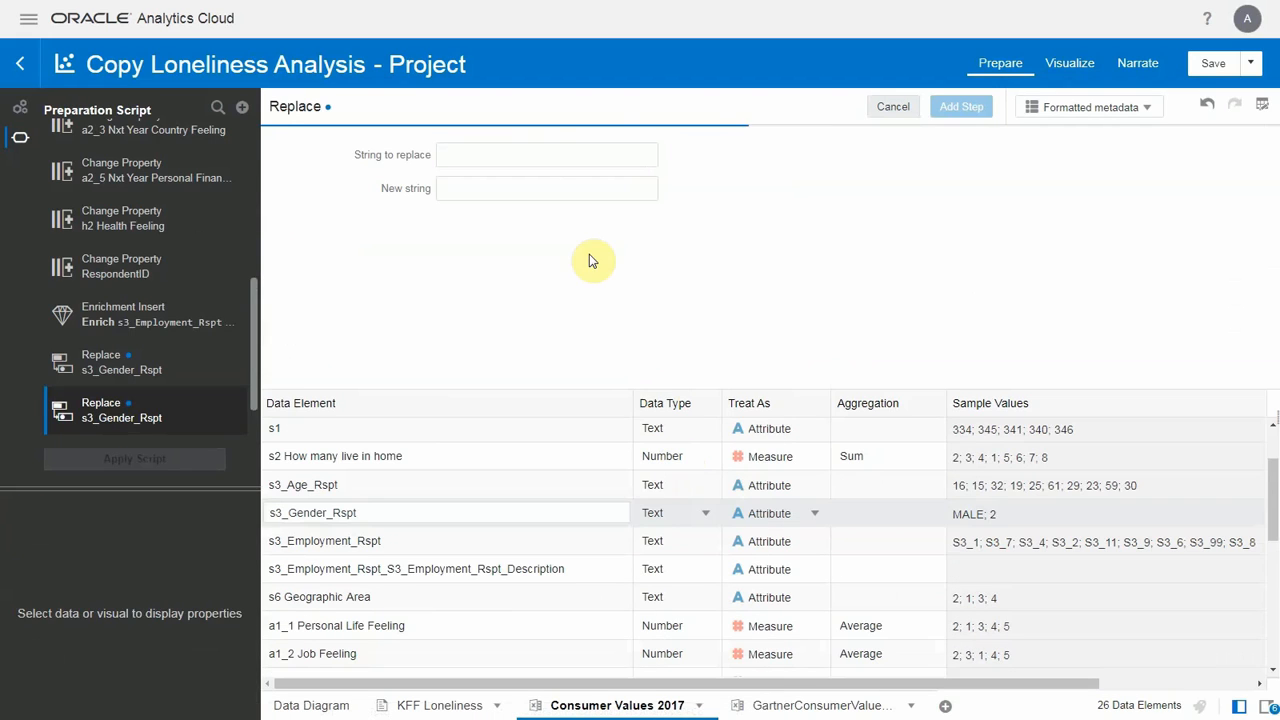
{"action": "left_click", "coordinate": [551, 160]}
{"action": "type", "text": "2"}
{"action": "key", "text": "Tab"}
{"action": "type", "text": "FE"}
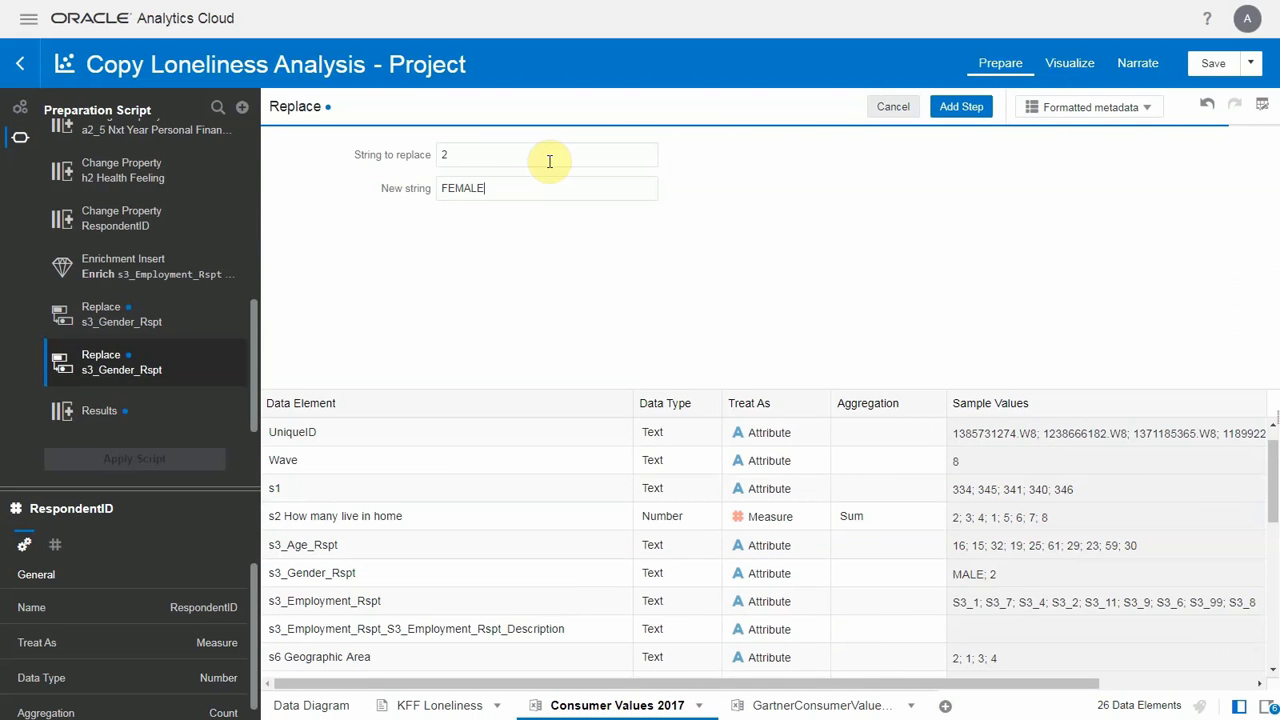
{"action": "left_click", "coordinate": [629, 247]}
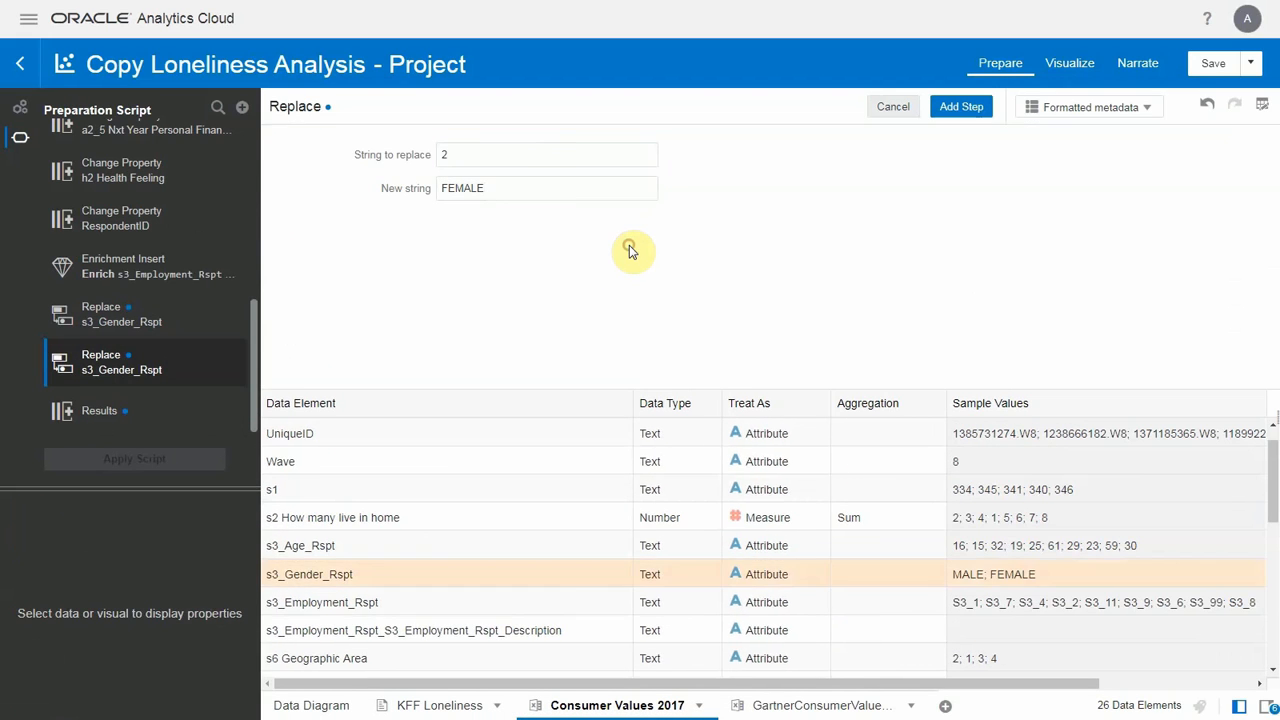
{"action": "left_click", "coordinate": [932, 110]}
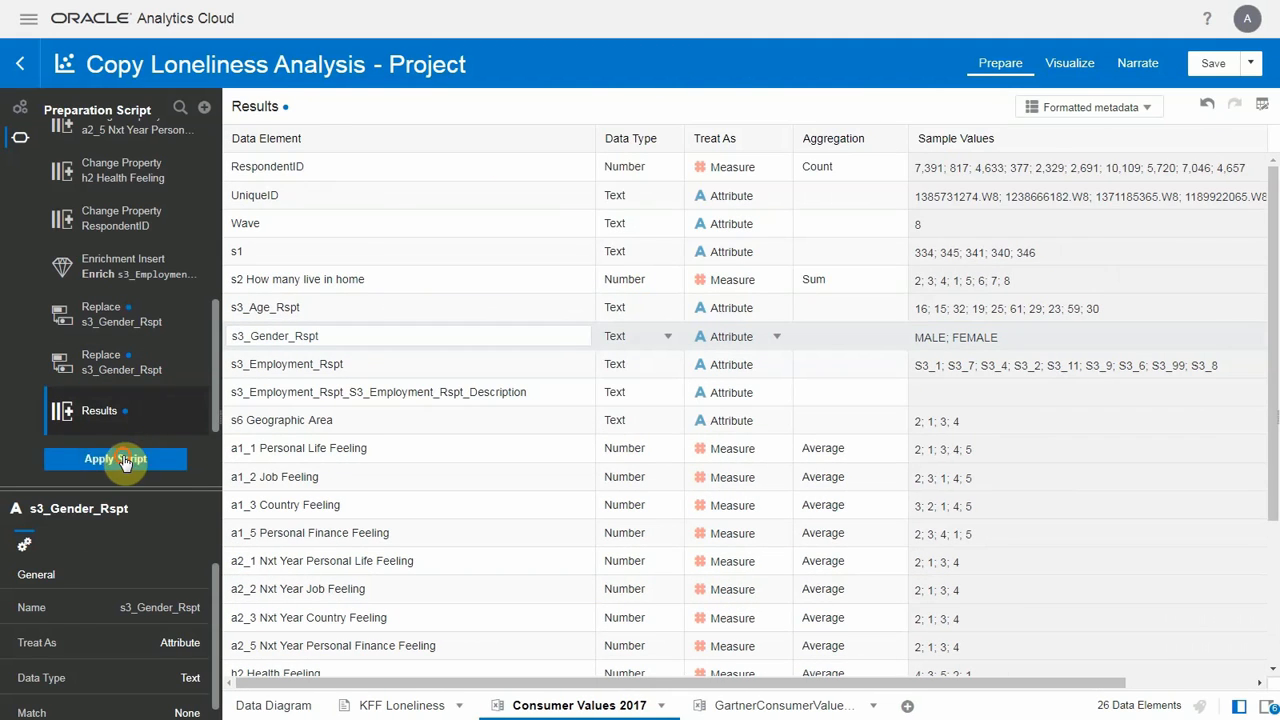
{"action": "left_click", "coordinate": [120, 459]}
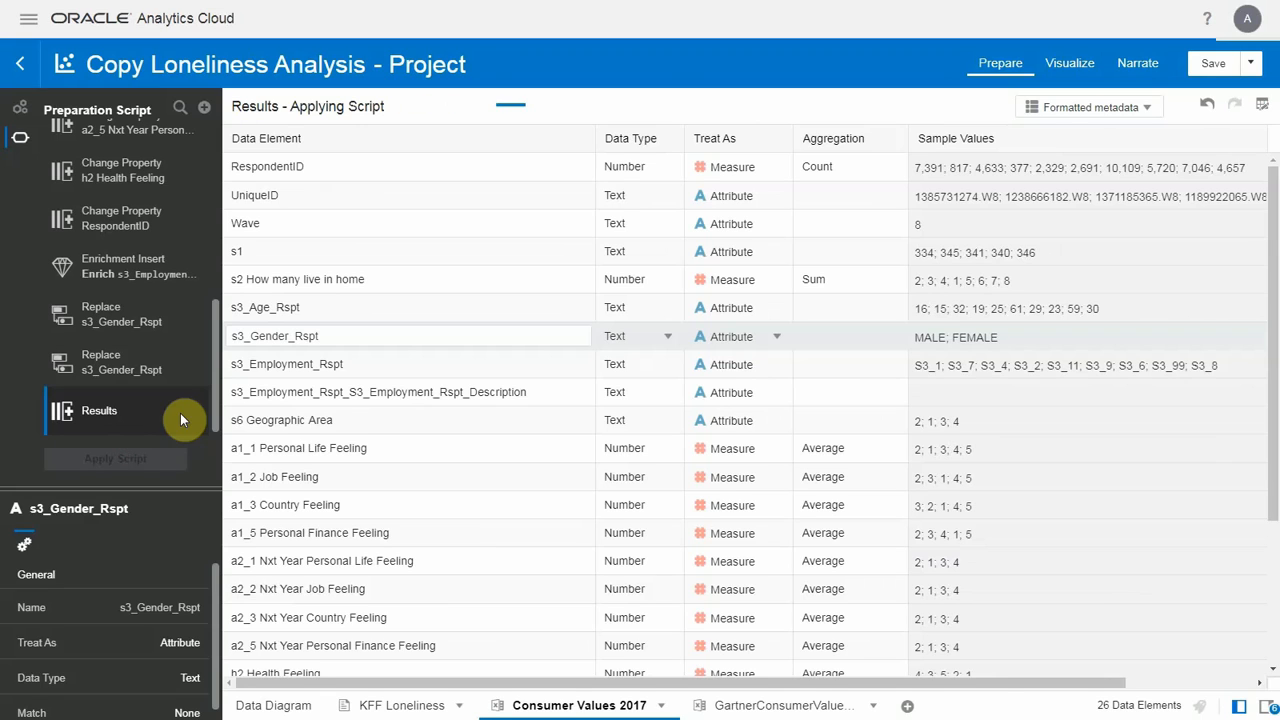
Step: Start a grouping of the s3_Age_Rspt column and name its first group Millenials
{"action": "right_click", "coordinate": [575, 306]}
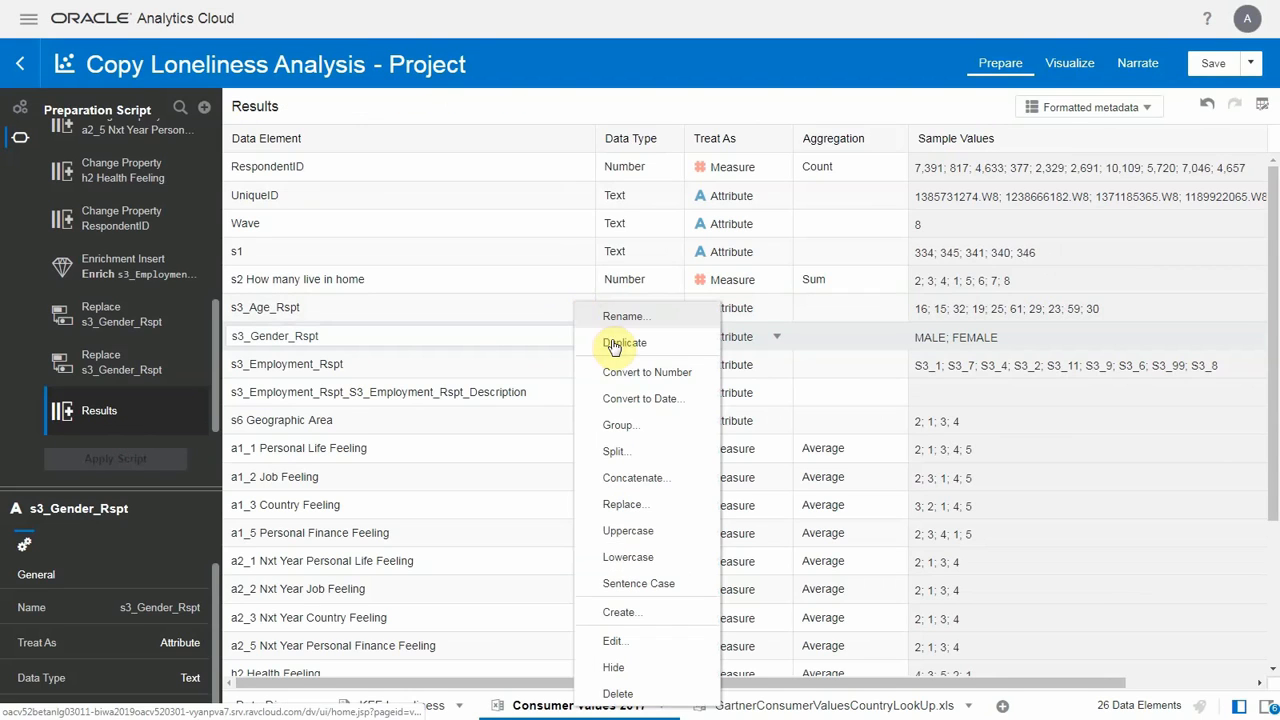
{"action": "left_click", "coordinate": [619, 426]}
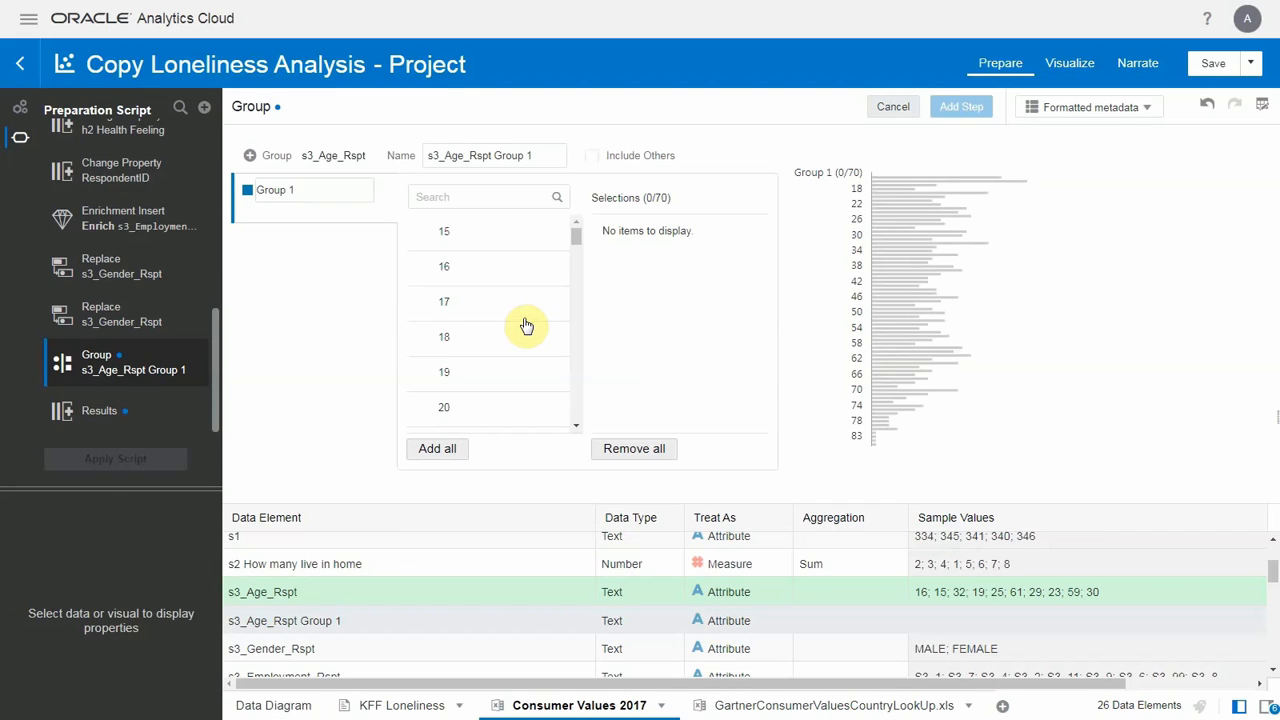
{"action": "left_click", "coordinate": [311, 191]}
{"action": "type", "text": "Millenial"}
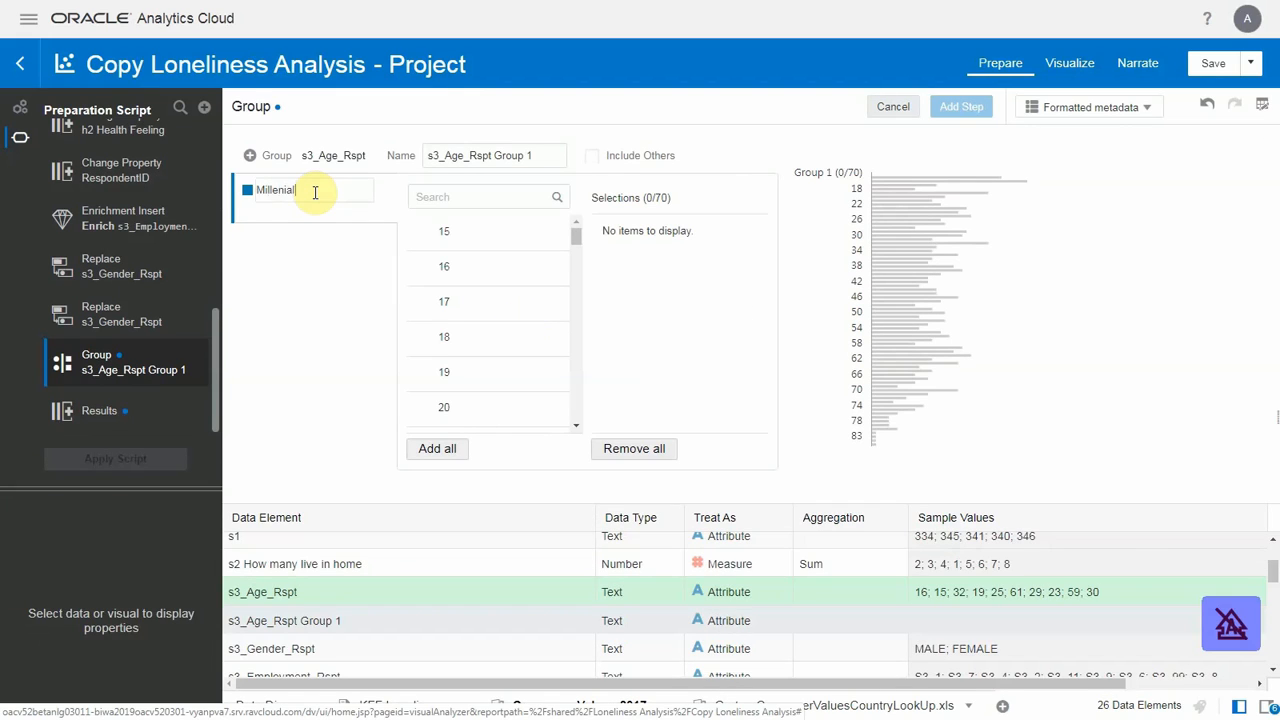
{"action": "type", "text": "s"}
Step: Add the ages 15 to 40 to the Millenials group
{"action": "left_click", "coordinate": [443, 231]}
{"action": "left_click", "coordinate": [443, 266]}
{"action": "left_click", "coordinate": [443, 301]}
{"action": "left_click", "coordinate": [443, 337]}
{"action": "left_click", "coordinate": [443, 372]}
{"action": "left_click", "coordinate": [443, 407]}
{"action": "scroll", "coordinate": [453, 305], "scroll_direction": "down", "scroll_amount": 3}
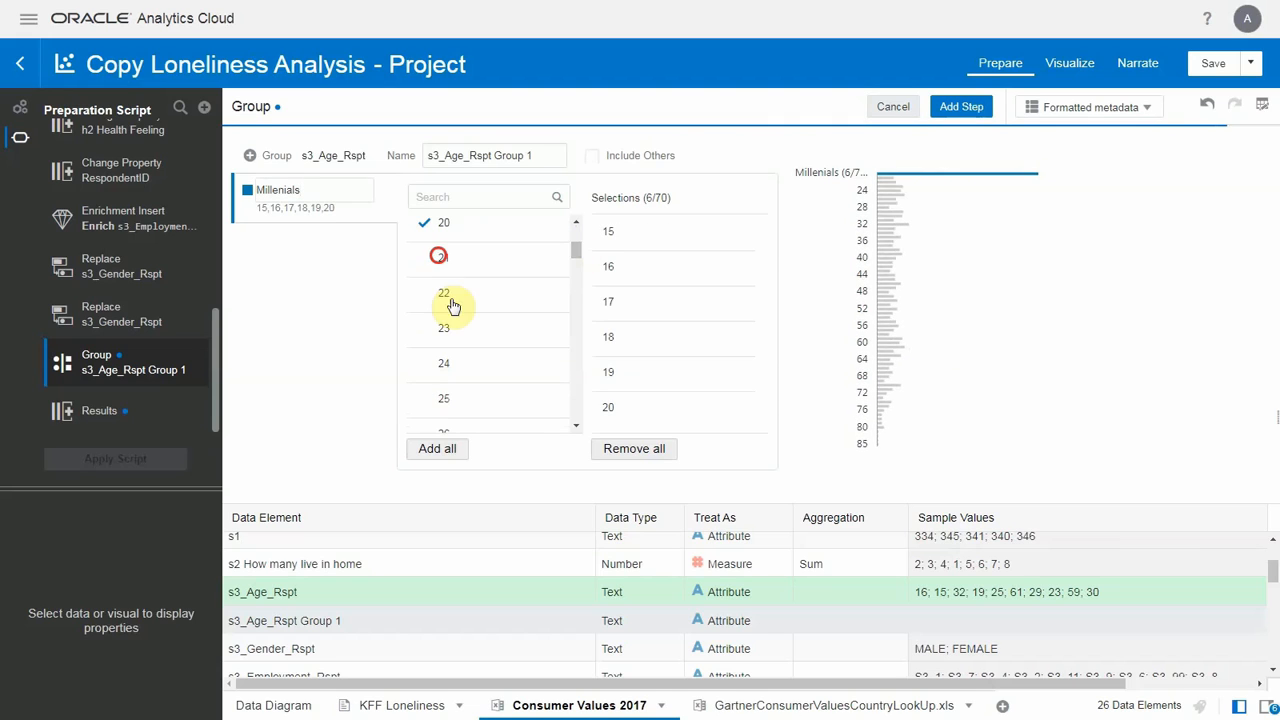
{"action": "left_click", "coordinate": [438, 256]}
{"action": "left_click", "coordinate": [443, 293]}
{"action": "left_click", "coordinate": [443, 328]}
{"action": "left_click", "coordinate": [440, 361]}
{"action": "left_click", "coordinate": [443, 398]}
{"action": "left_click_drag", "start_coordinate": [576, 255], "coordinate": [578, 292]}
{"action": "left_click", "coordinate": [443, 275]}
{"action": "left_click", "coordinate": [443, 311]}
{"action": "left_click", "coordinate": [441, 270]}
{"action": "left_click", "coordinate": [441, 304]}
{"action": "left_click", "coordinate": [440, 338]}
{"action": "left_click", "coordinate": [441, 373]}
{"action": "left_click", "coordinate": [440, 404]}
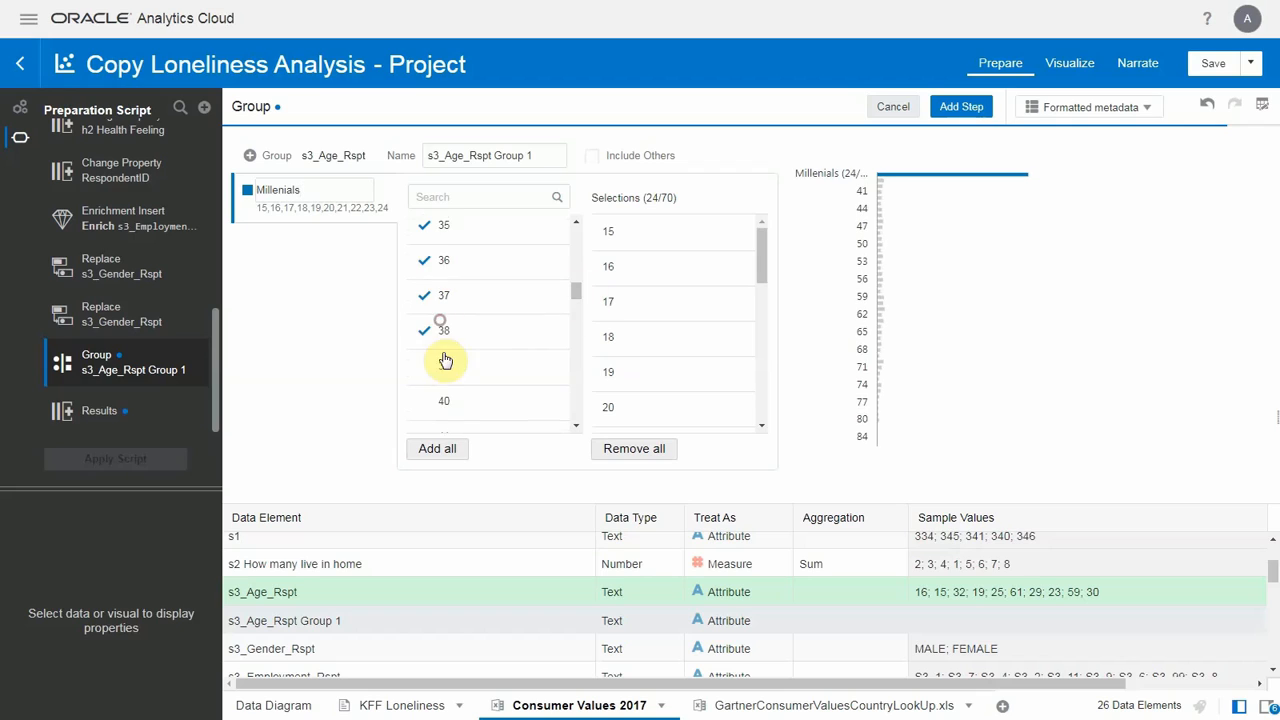
{"action": "left_click", "coordinate": [445, 364]}
{"action": "left_click", "coordinate": [446, 401]}
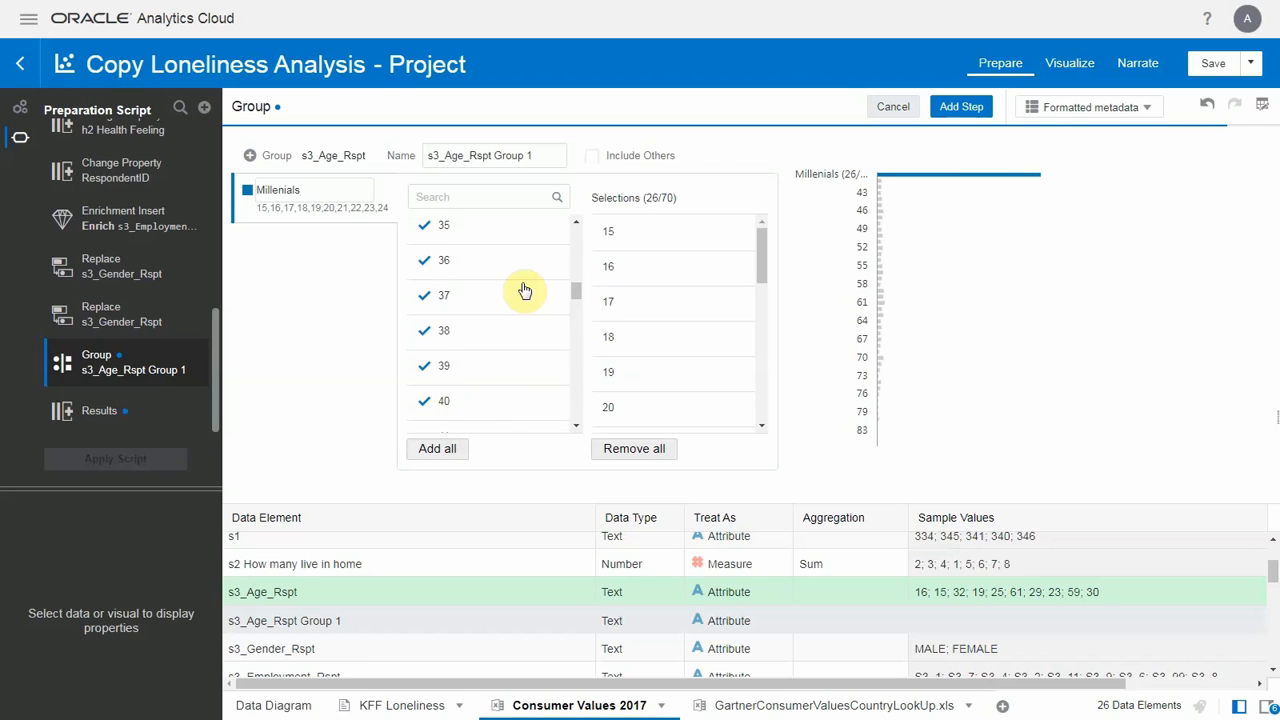
Step: Add a second group to the s3_Age_Rspt grouping and name it Generation X
{"action": "left_click", "coordinate": [251, 158]}
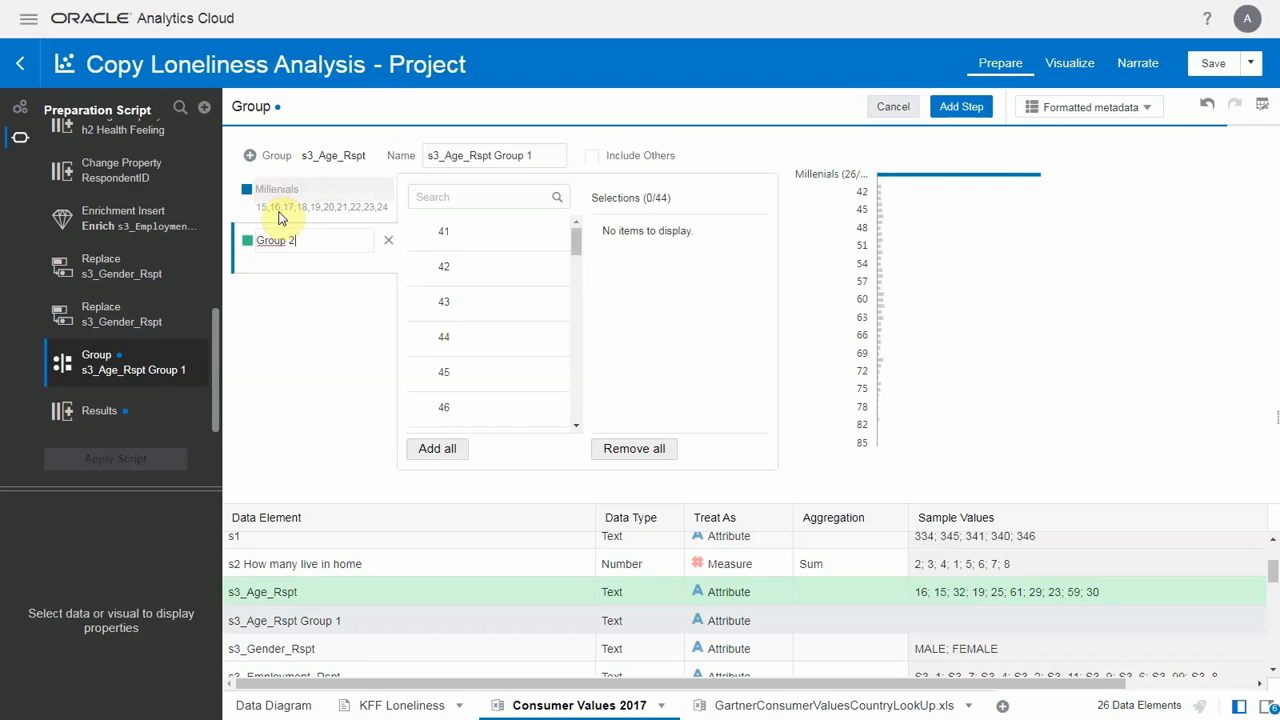
{"action": "left_click", "coordinate": [286, 240]}
{"action": "left_click_drag", "start_coordinate": [290, 240], "coordinate": [251, 247]}
{"action": "type", "text": "Generation X"}
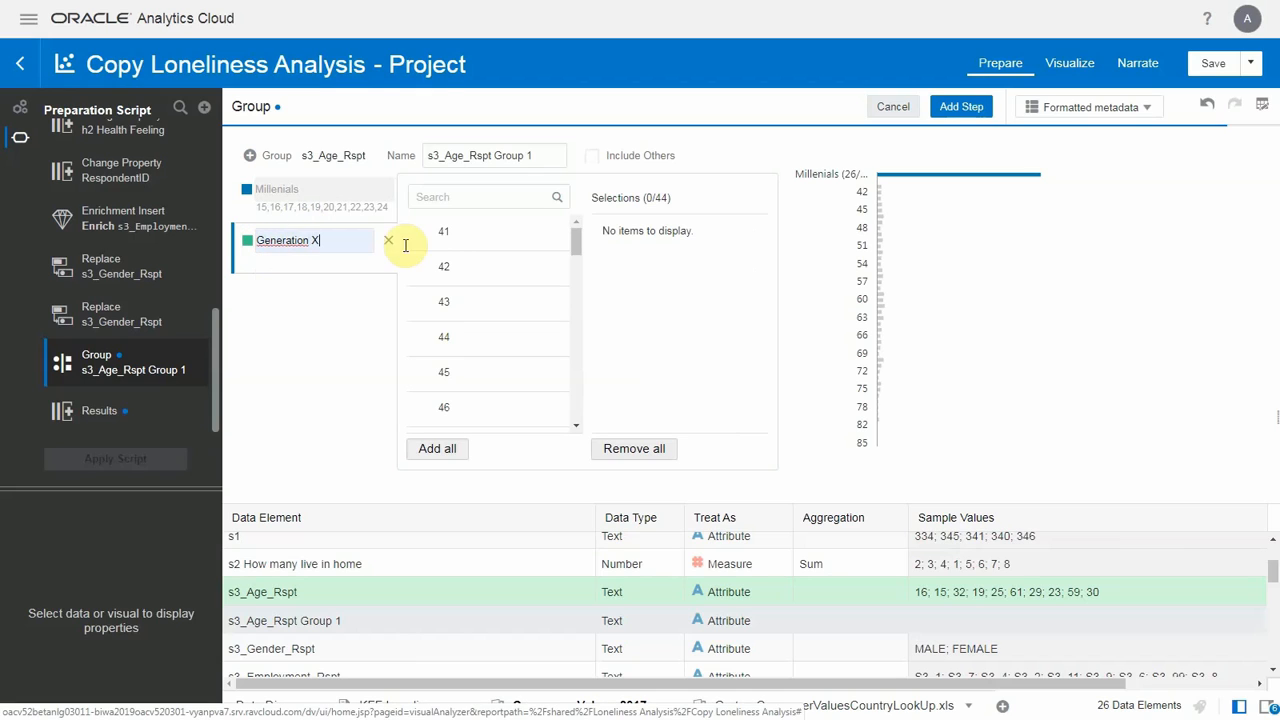
Step: Add the ages 41 to 60 to the Generation X group
{"action": "left_click", "coordinate": [445, 232]}
{"action": "left_click", "coordinate": [442, 267]}
{"action": "left_click", "coordinate": [440, 302]}
{"action": "left_click", "coordinate": [440, 337]}
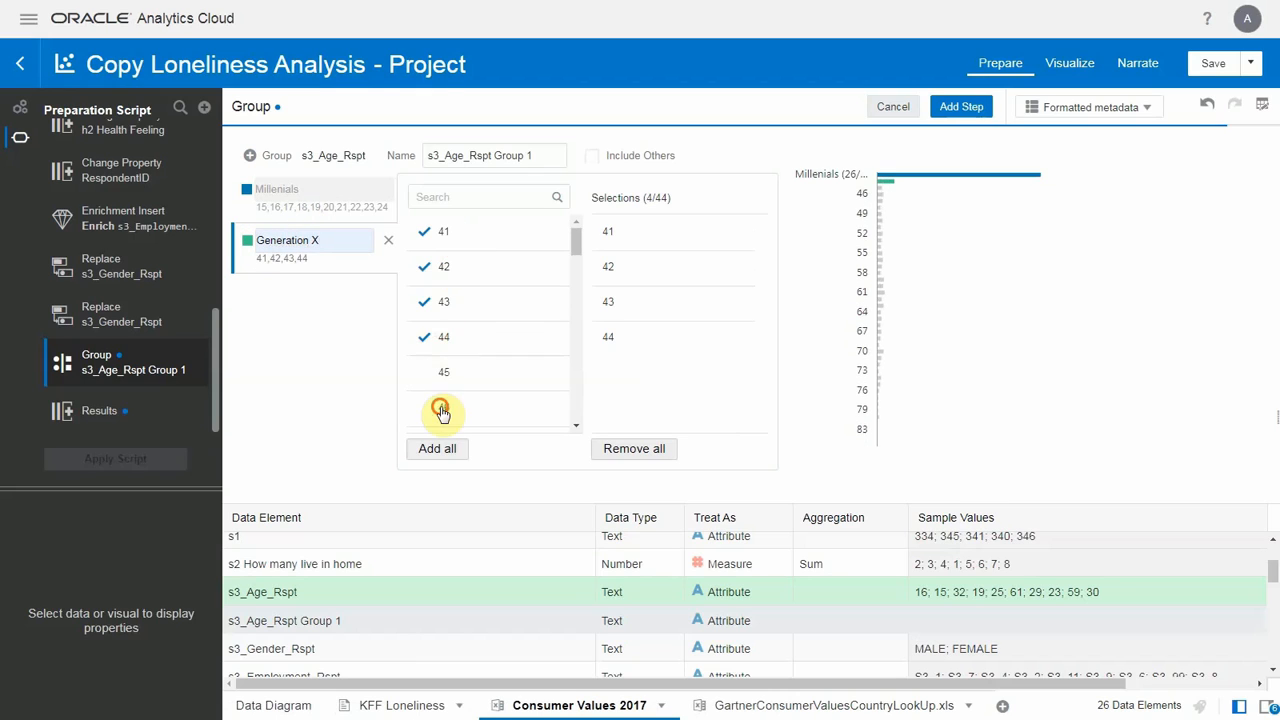
{"action": "left_click", "coordinate": [440, 411]}
{"action": "left_click_drag", "start_coordinate": [579, 248], "coordinate": [566, 273]}
{"action": "left_click", "coordinate": [442, 271]}
{"action": "left_click", "coordinate": [442, 306]}
{"action": "left_click", "coordinate": [440, 342]}
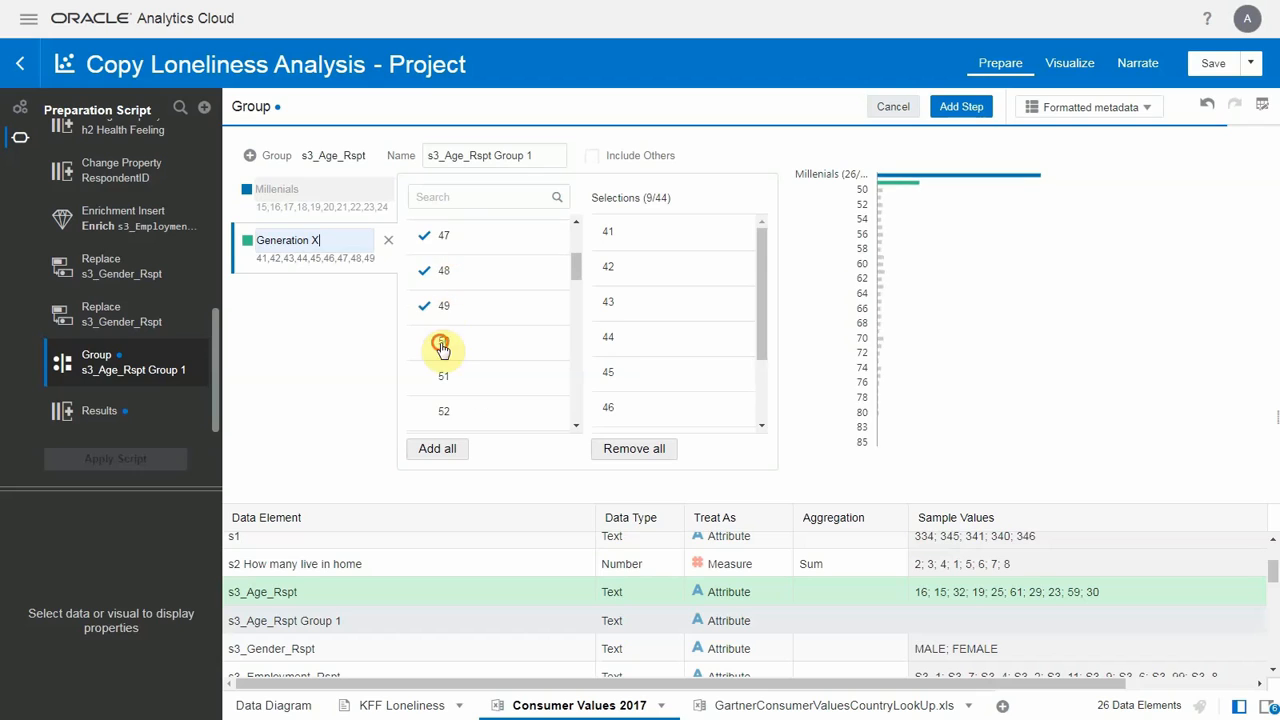
{"action": "left_click", "coordinate": [441, 376]}
{"action": "left_click", "coordinate": [438, 409]}
{"action": "left_click_drag", "start_coordinate": [577, 264], "coordinate": [574, 325]}
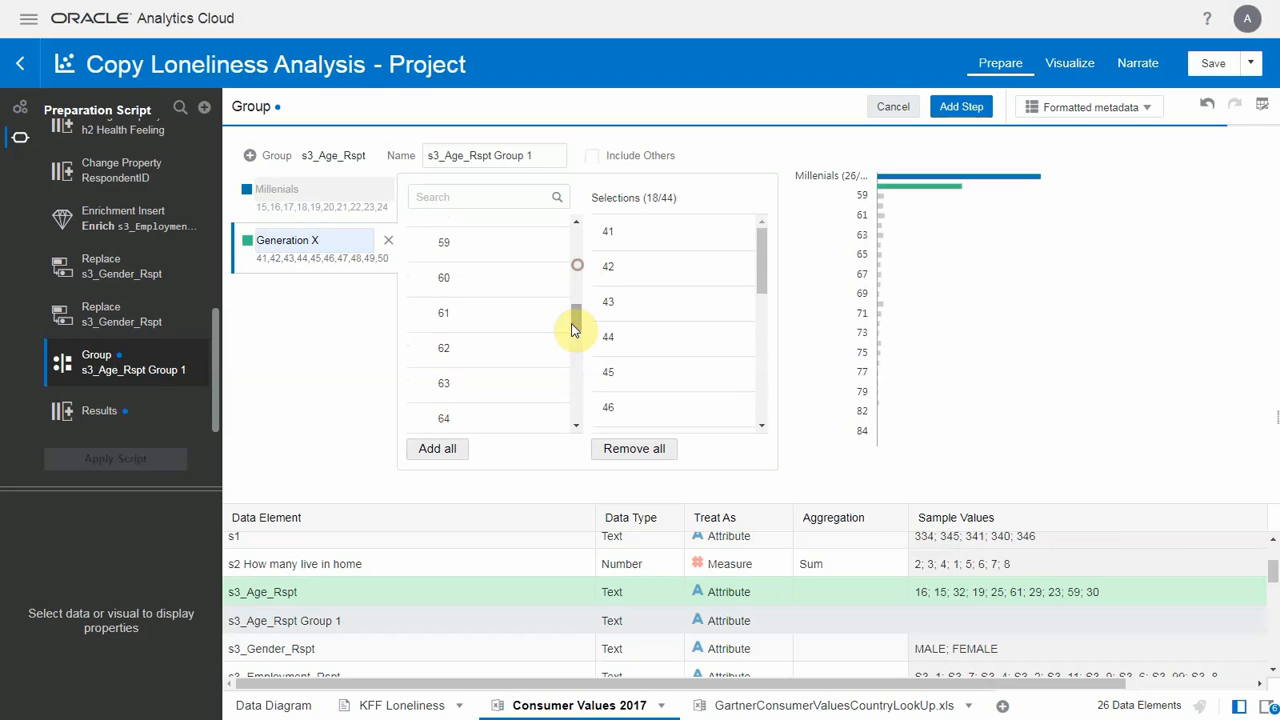
{"action": "left_click", "coordinate": [445, 246]}
{"action": "left_click", "coordinate": [443, 277]}
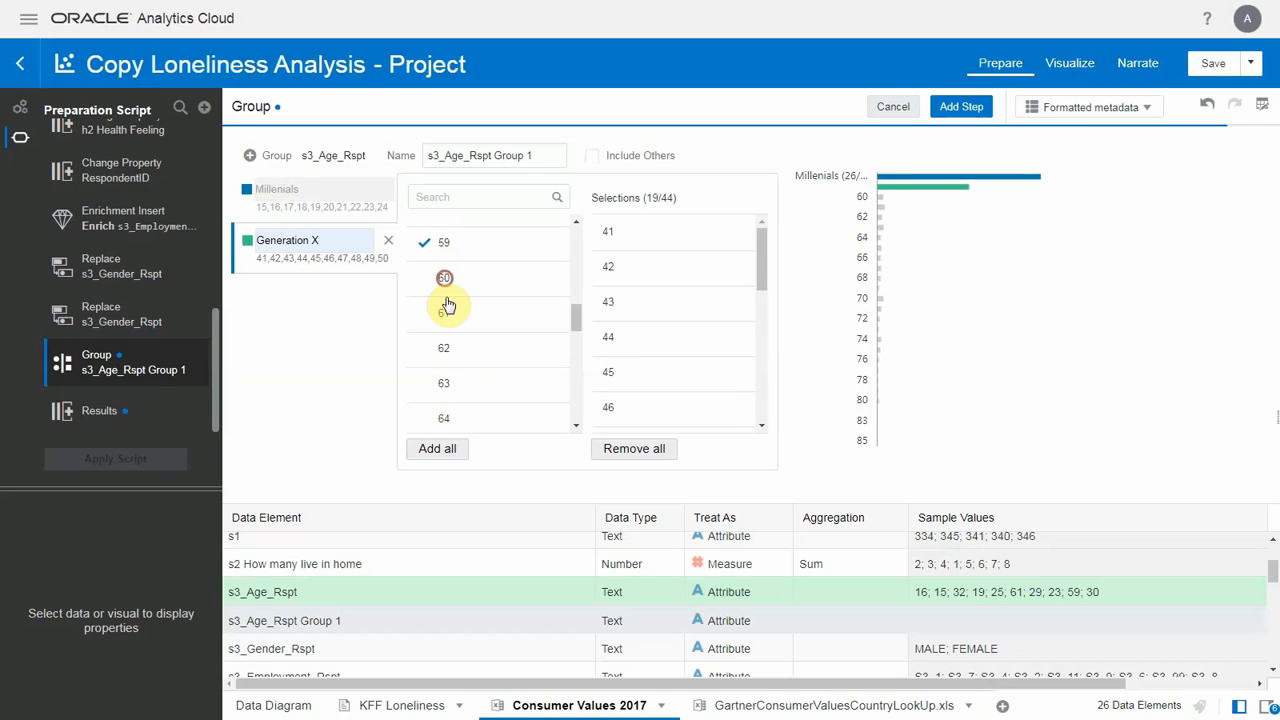
Step: Add a third group named Seniors holding all remaining ages, and add the age grouping as a preparation step
{"action": "left_click", "coordinate": [282, 193]}
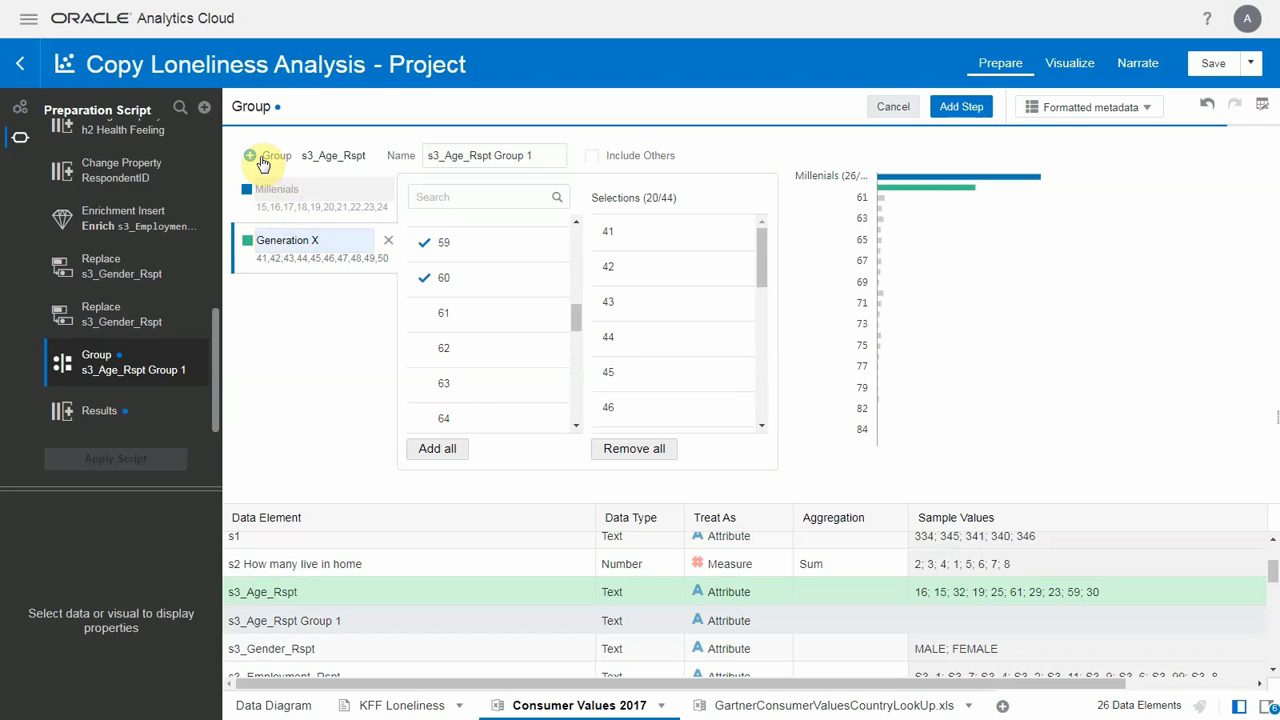
{"action": "left_click", "coordinate": [252, 157]}
{"action": "left_click_drag", "start_coordinate": [299, 292], "coordinate": [230, 285]}
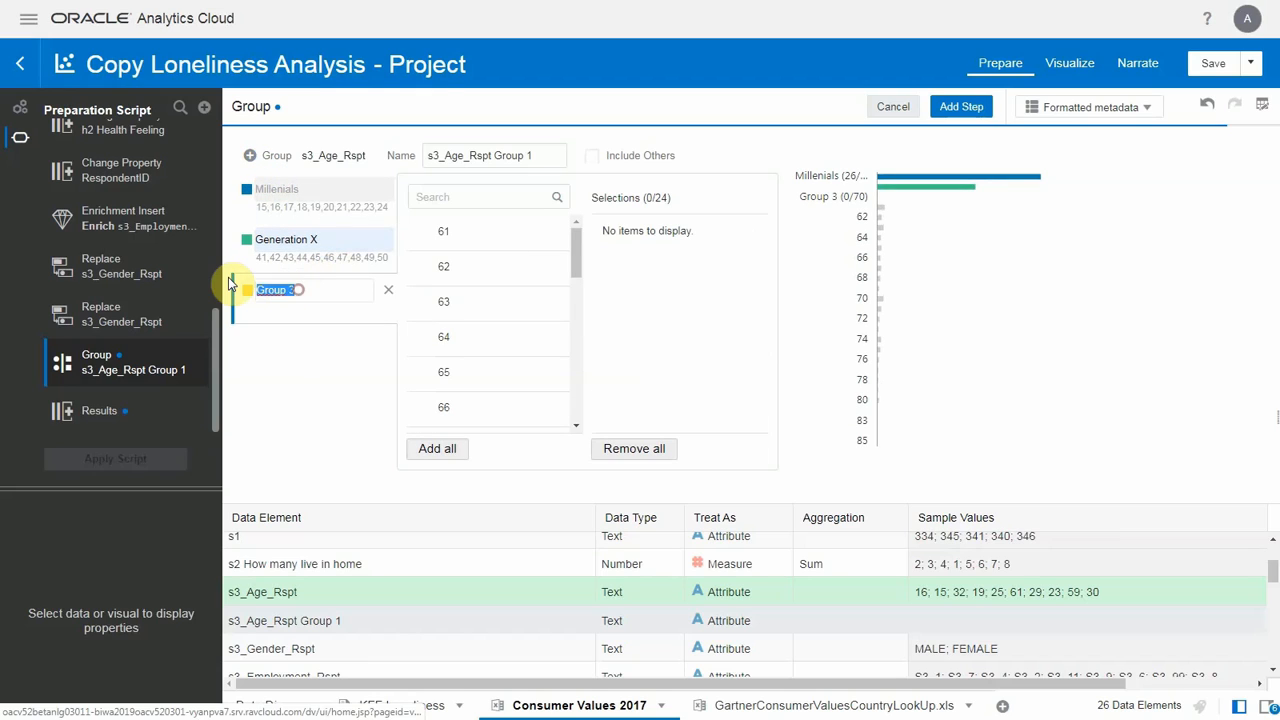
{"action": "type", "text": "Seniors"}
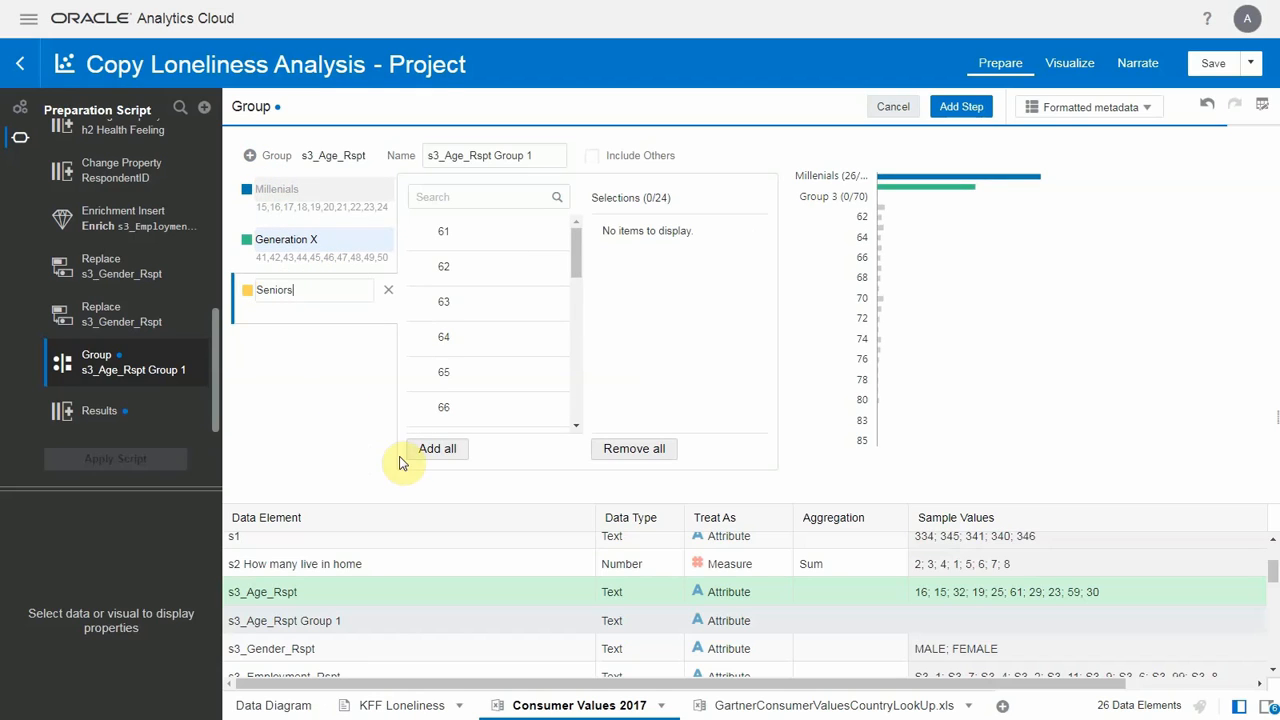
{"action": "left_click", "coordinate": [432, 450]}
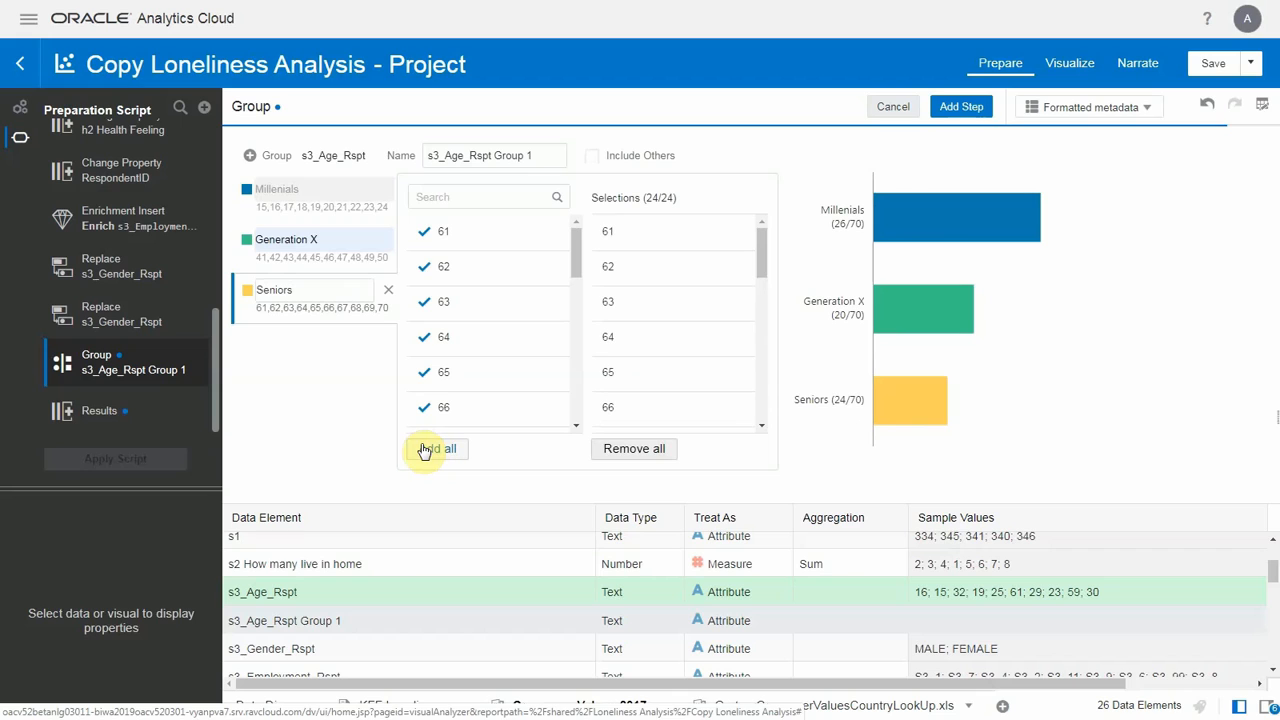
{"action": "left_click", "coordinate": [965, 110]}
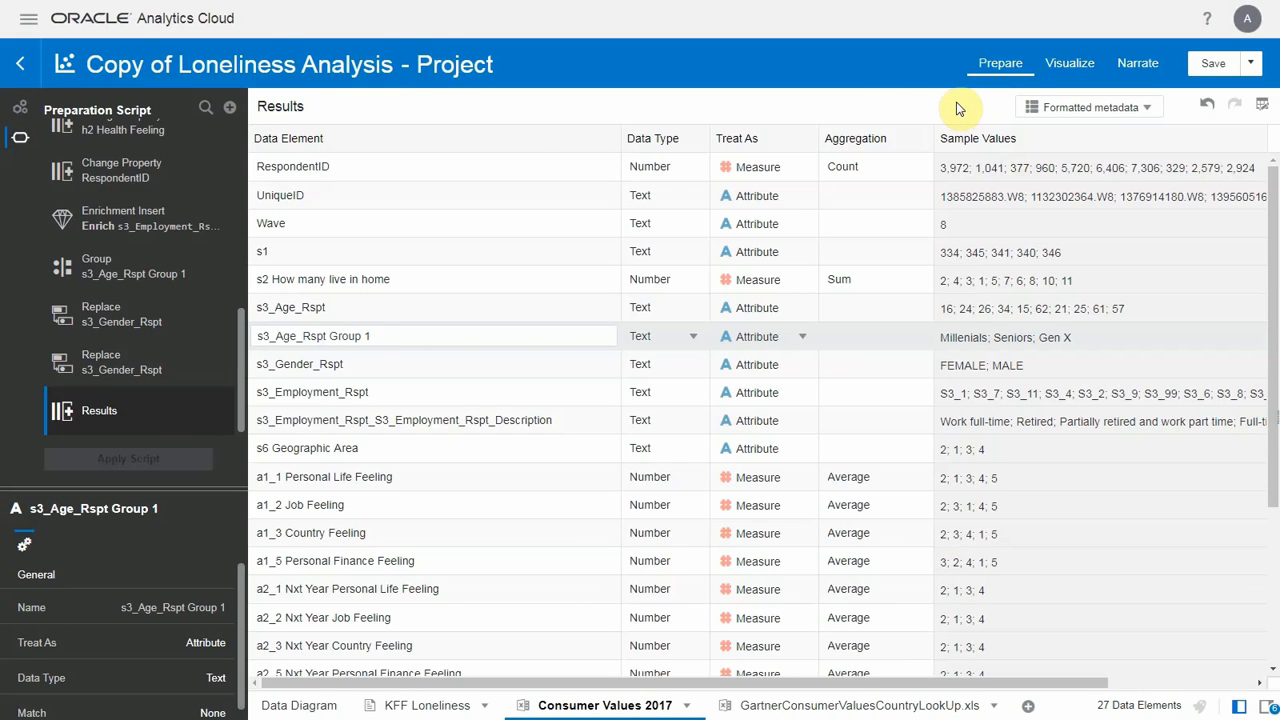
Step: Connect the Consumer Values 2017 and KFF Loneliness sources in the data diagram by matching s3_Age_Rspt with Age
{"action": "left_click", "coordinate": [318, 705]}
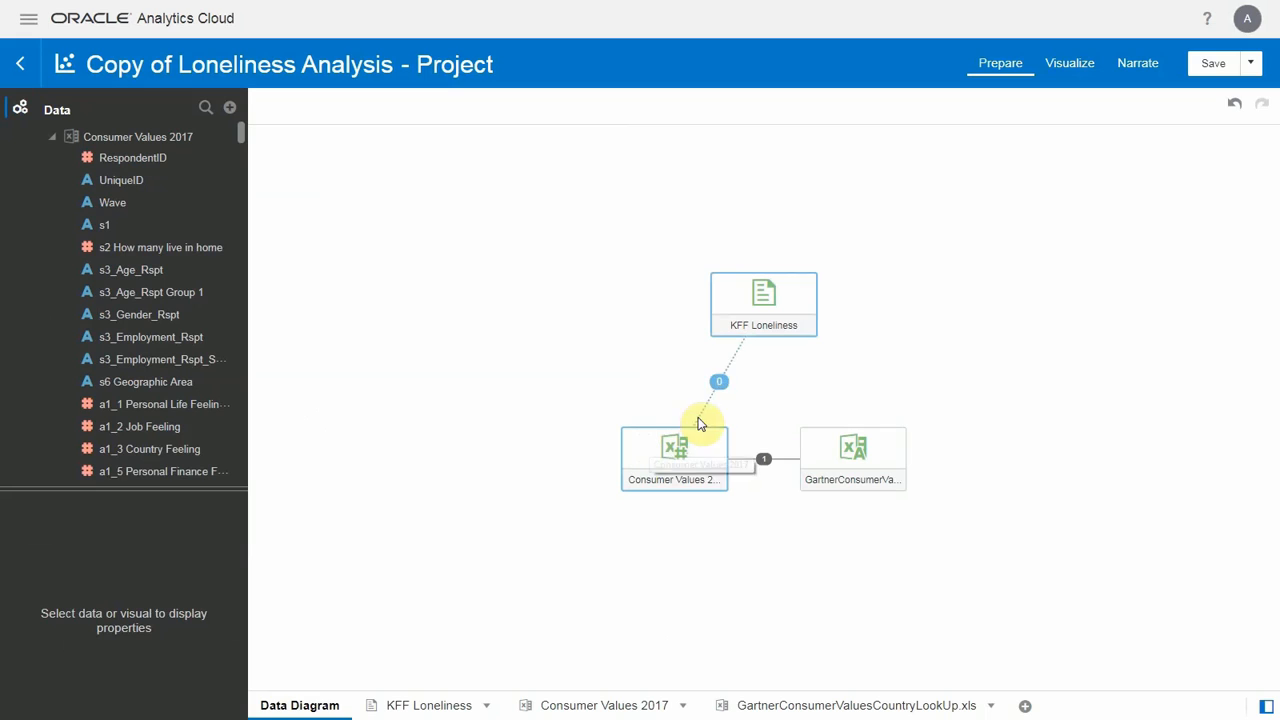
{"action": "left_click", "coordinate": [719, 383]}
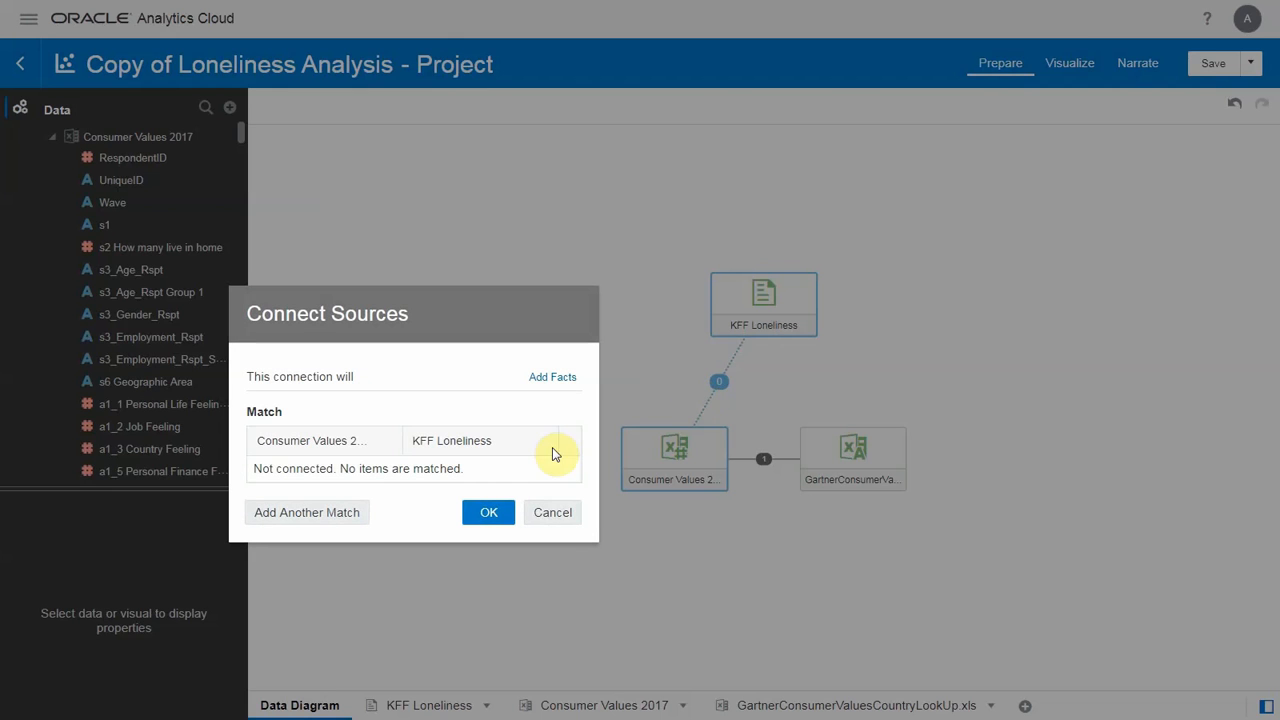
{"action": "left_click", "coordinate": [360, 512]}
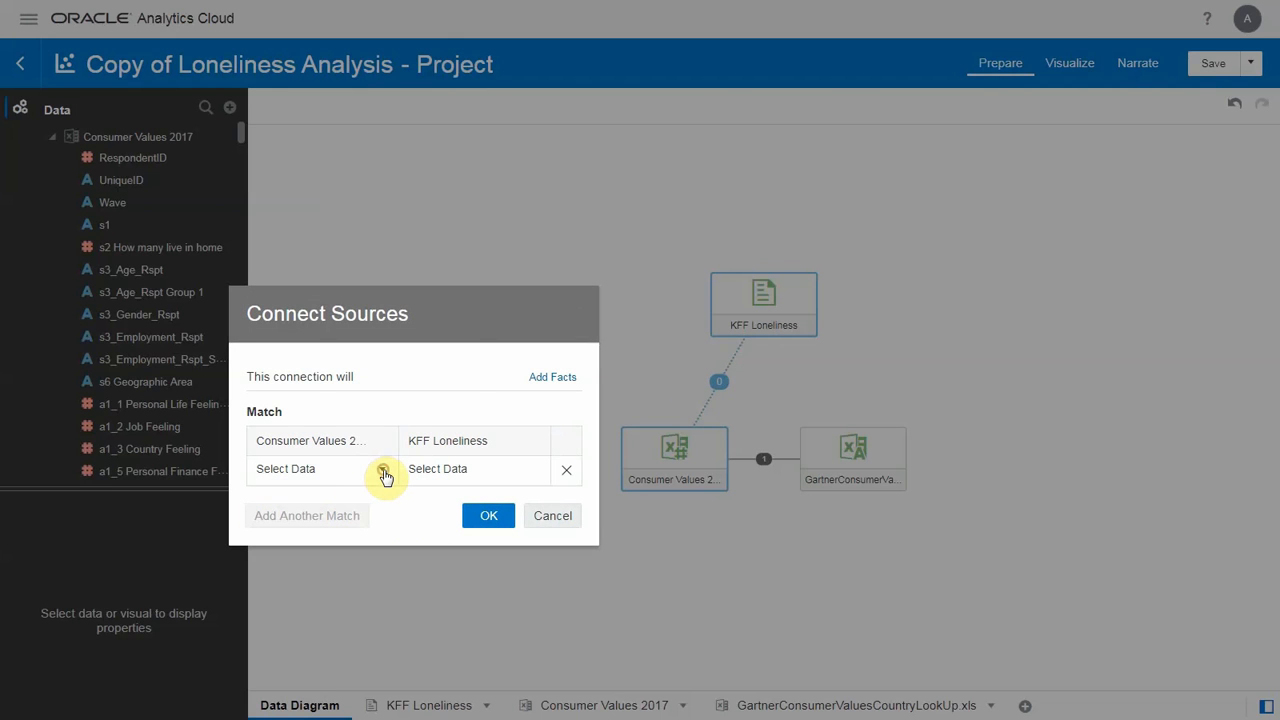
{"action": "left_click", "coordinate": [383, 471]}
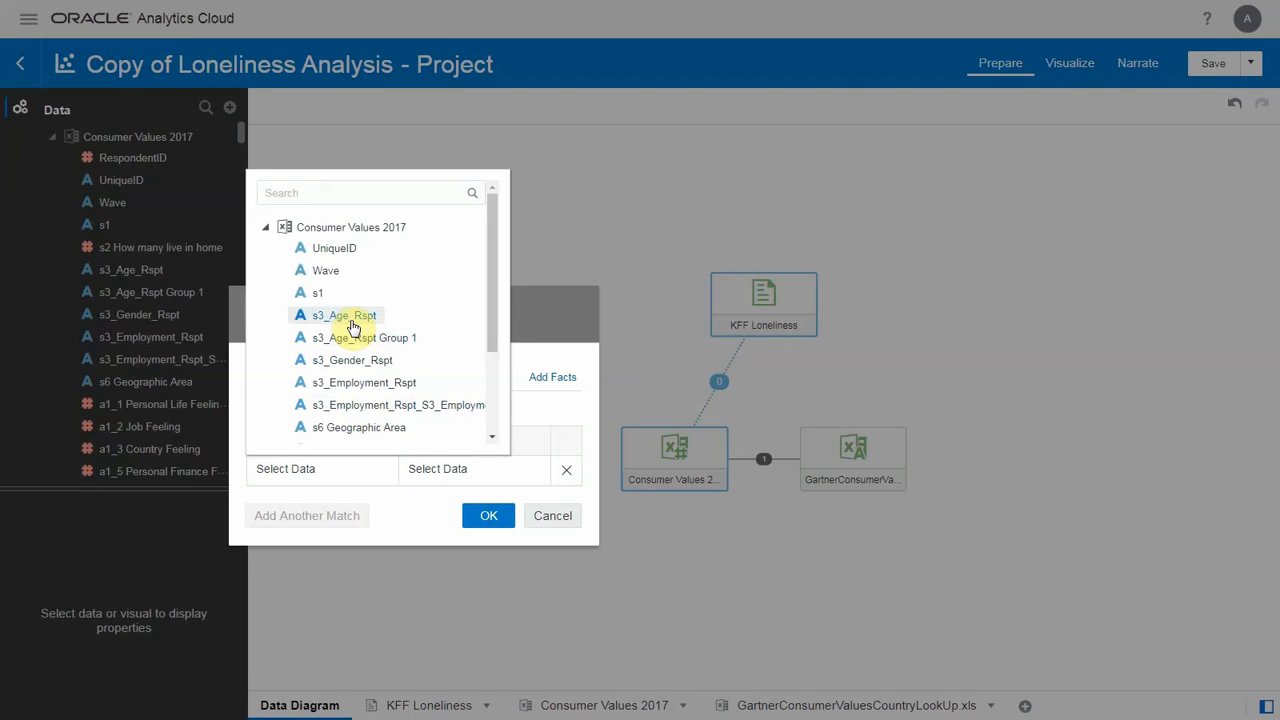
{"action": "left_click", "coordinate": [352, 316]}
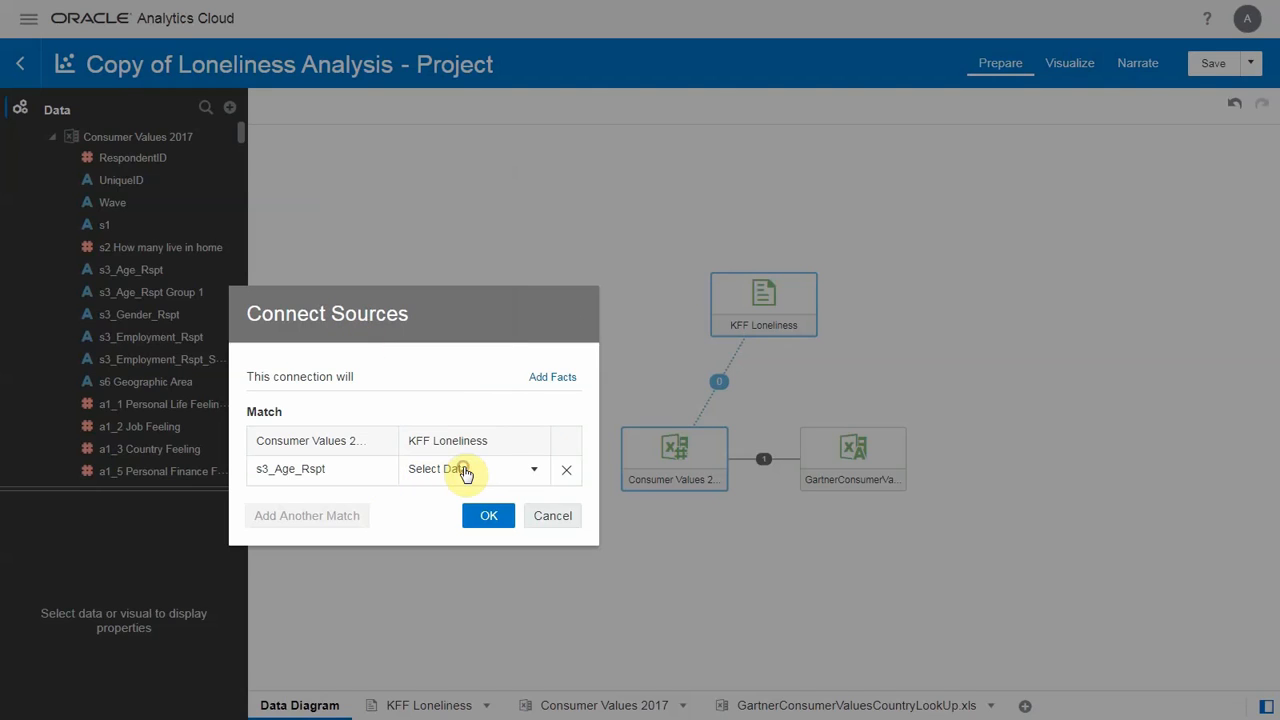
{"action": "left_click", "coordinate": [466, 472]}
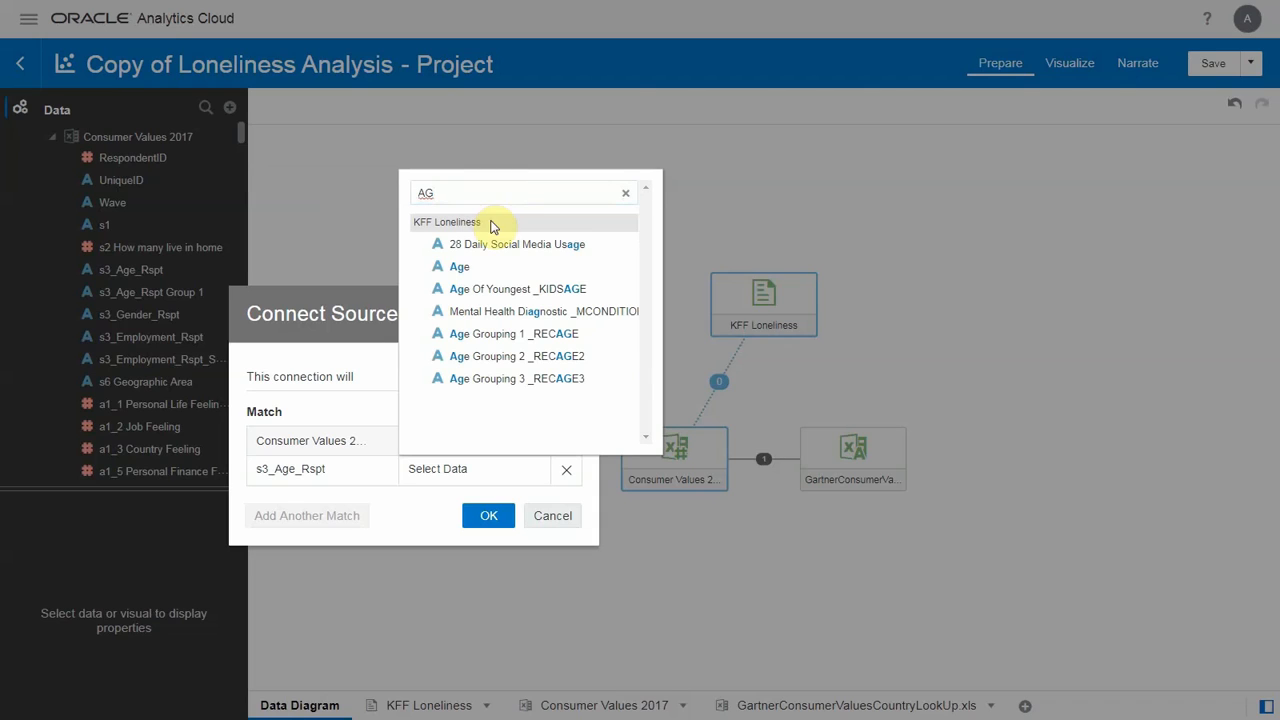
{"action": "left_click", "coordinate": [455, 268]}
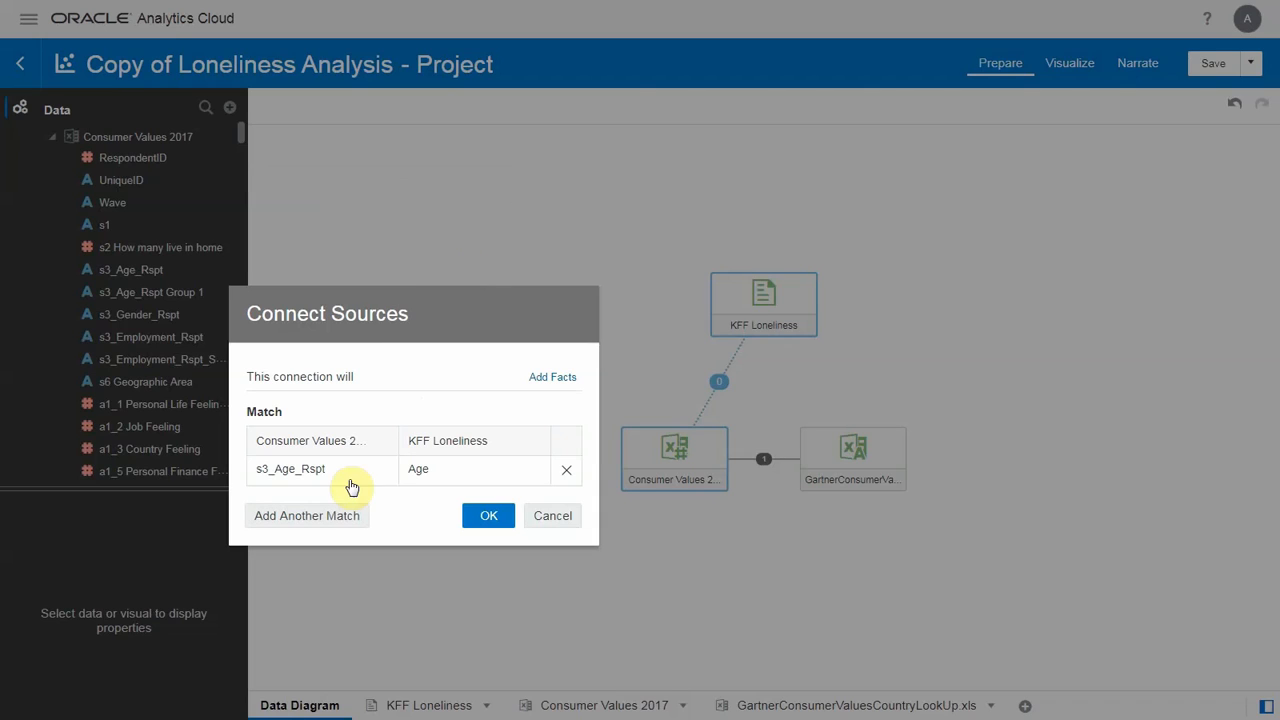
Step: Add a second match between s3_Gender_Rspt and Gender, and confirm the connection between the two sources
{"action": "left_click", "coordinate": [316, 515]}
{"action": "left_click", "coordinate": [364, 508]}
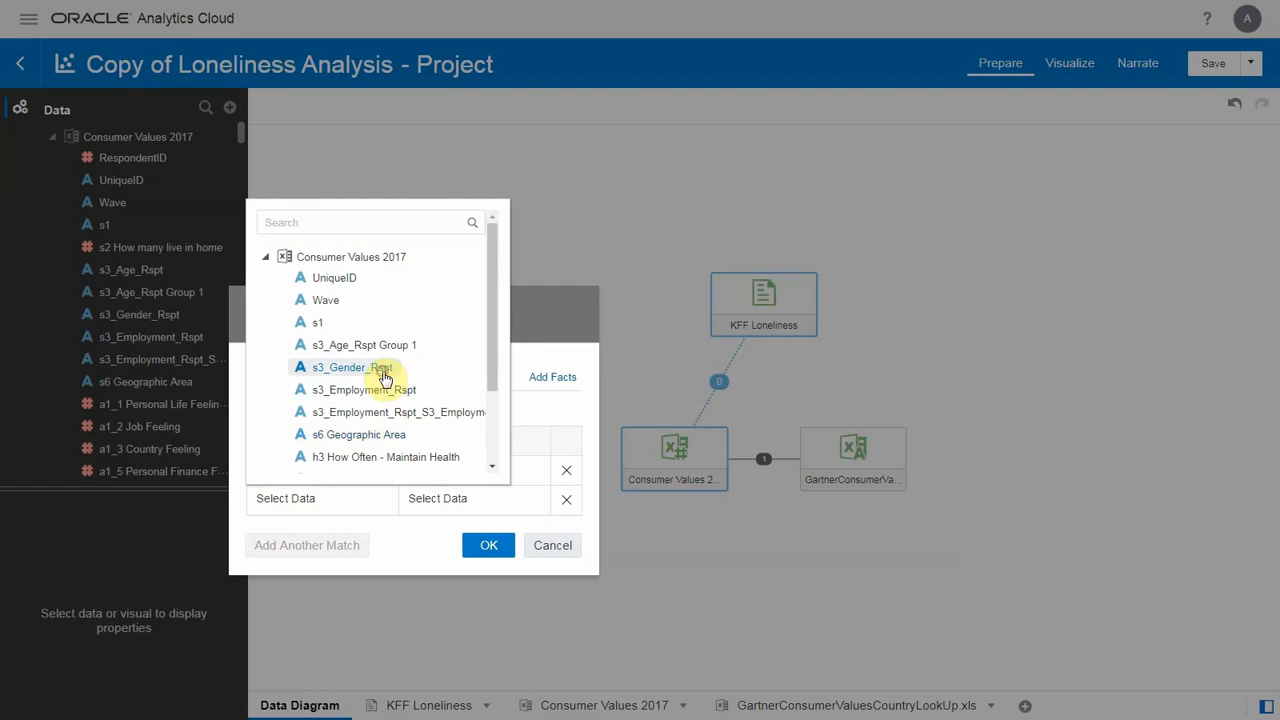
{"action": "left_click", "coordinate": [374, 368]}
{"action": "left_click", "coordinate": [486, 498]}
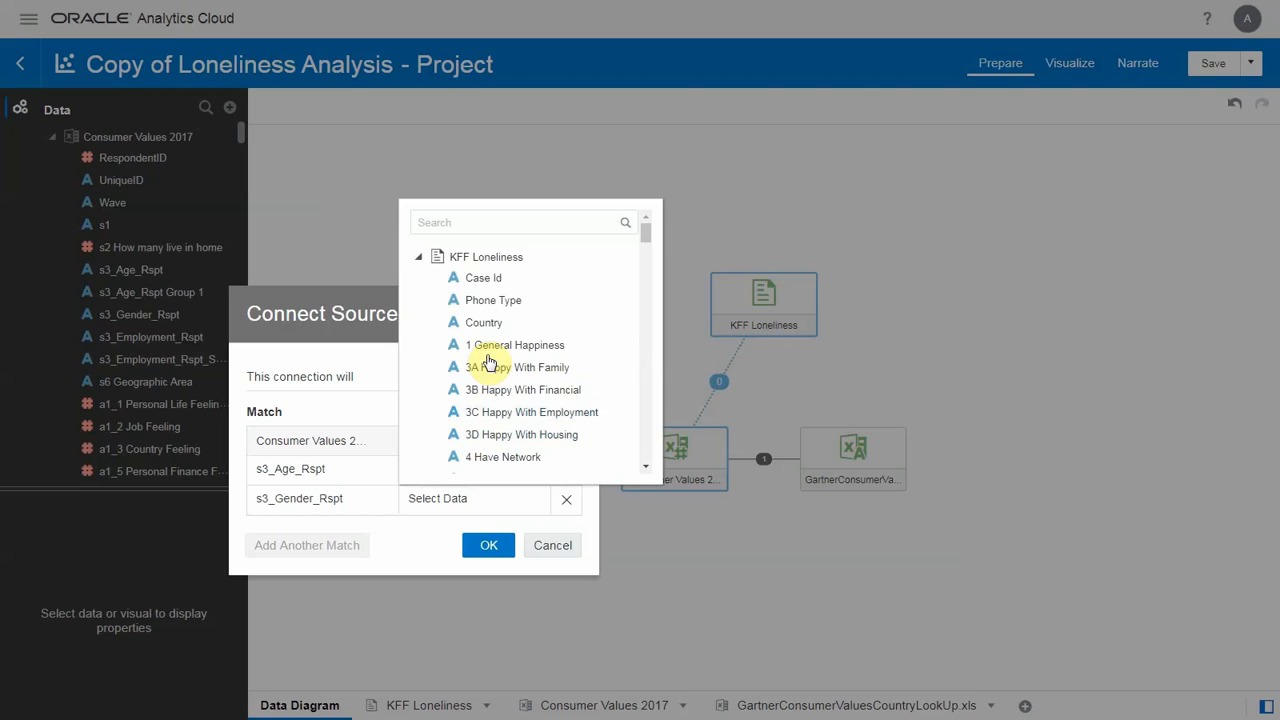
{"action": "type", "text": "GEN"}
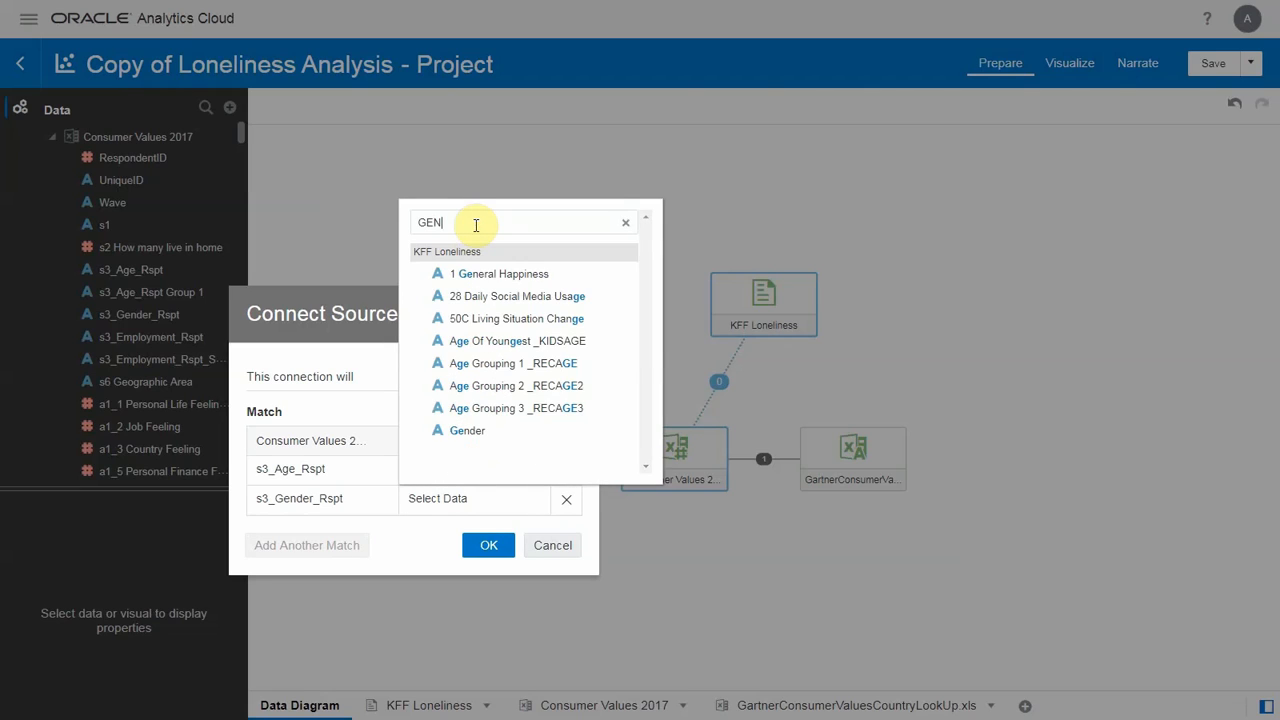
{"action": "left_click", "coordinate": [448, 295]}
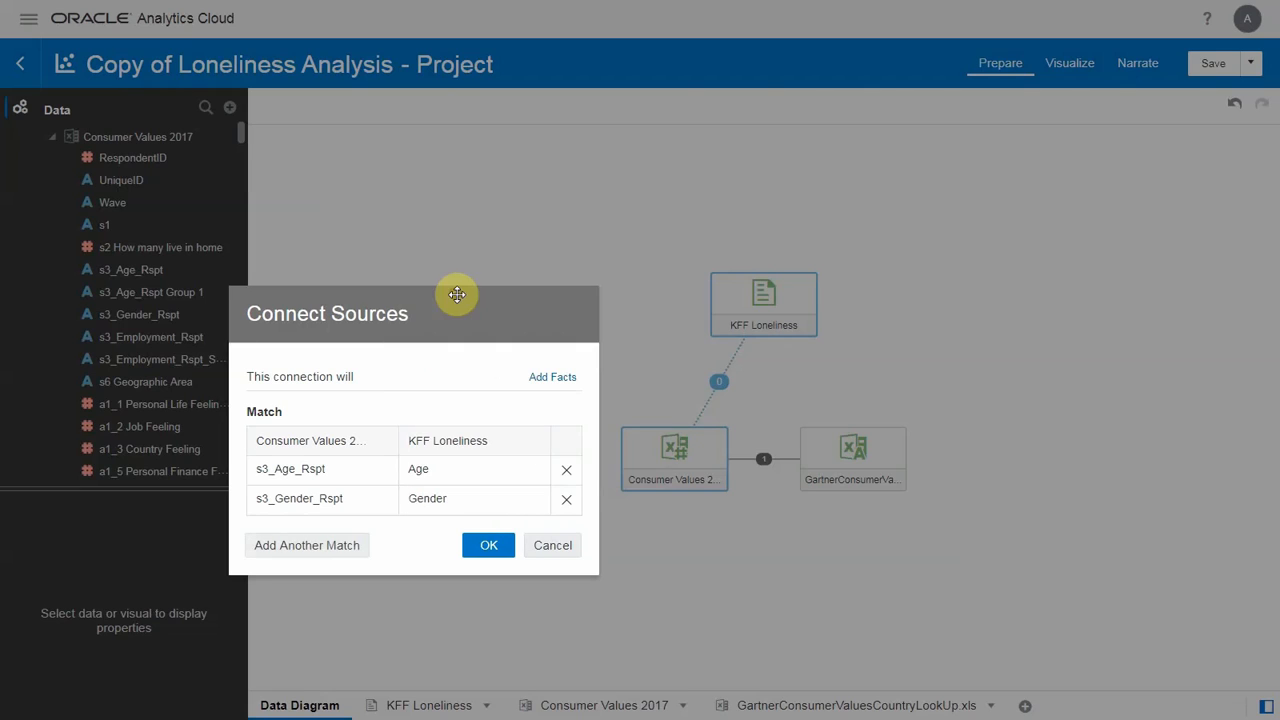
{"action": "left_click", "coordinate": [494, 547]}
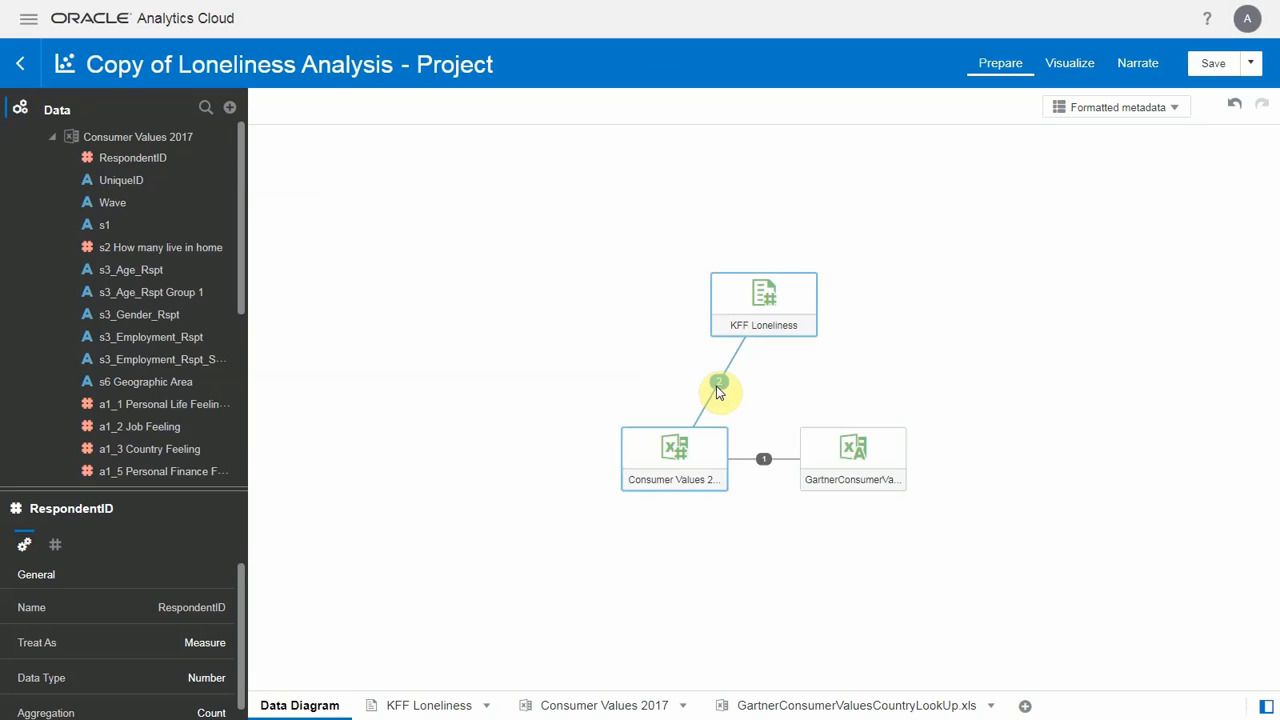
{"action": "mouse_move", "coordinate": [717, 391]}
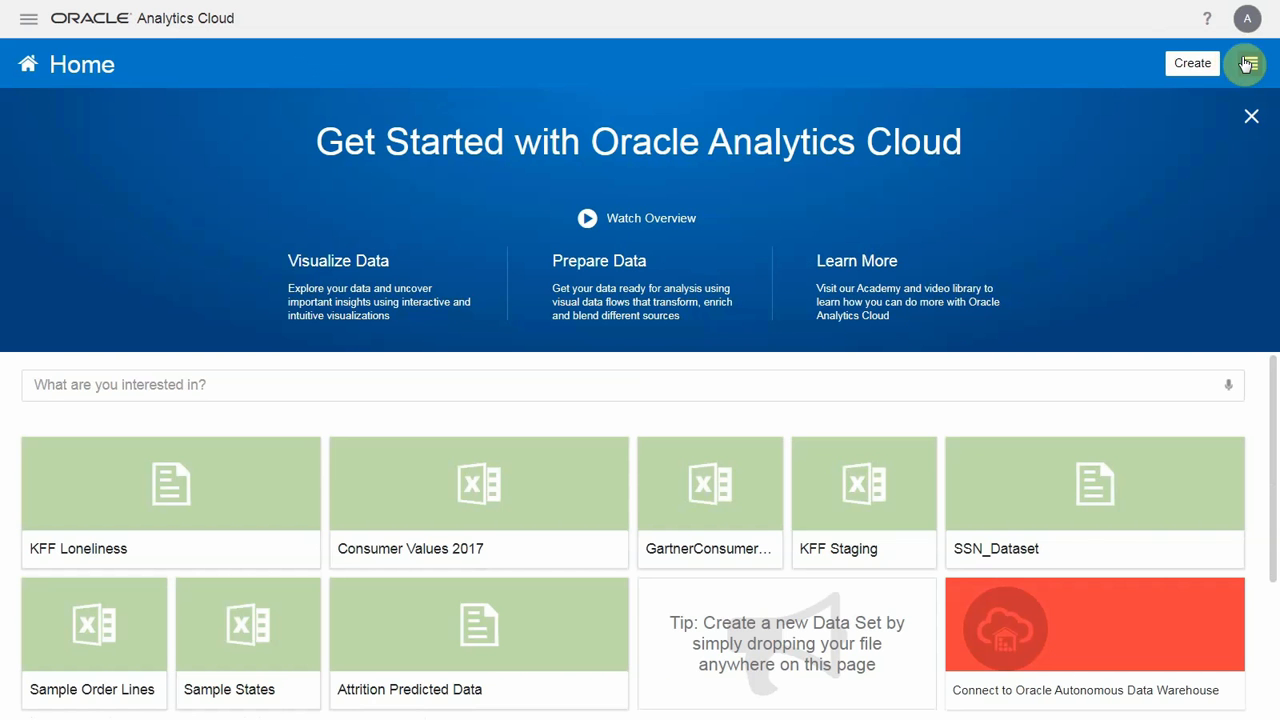
Step: Go to the classic home page and create a new dashboard named Loneliness Overview with content added now
{"action": "left_click", "coordinate": [1247, 64]}
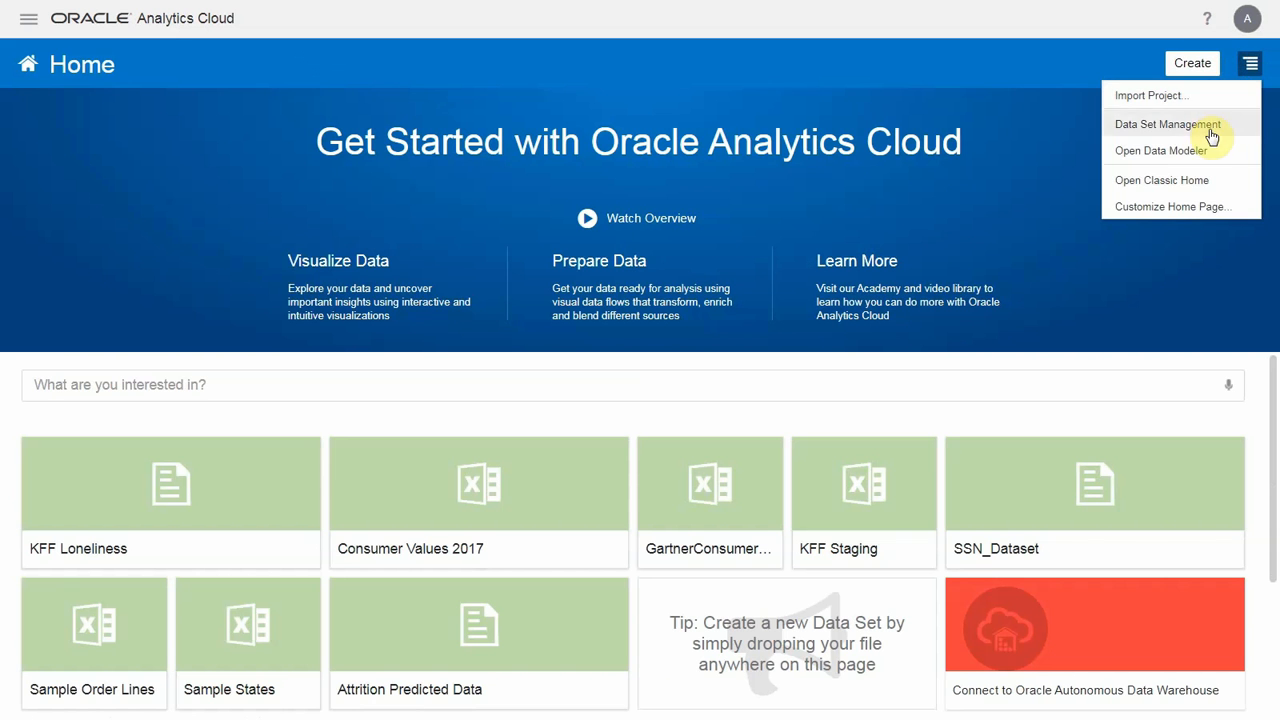
{"action": "left_click", "coordinate": [1209, 181]}
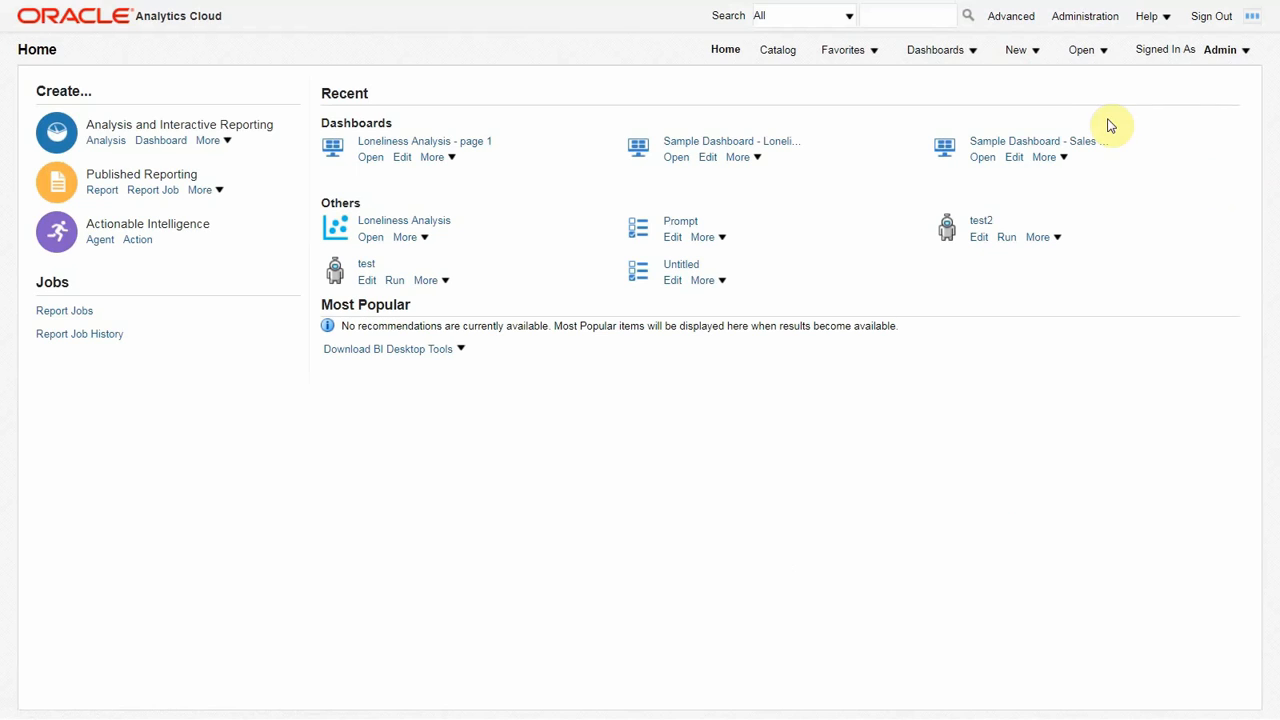
{"action": "left_click", "coordinate": [1015, 52]}
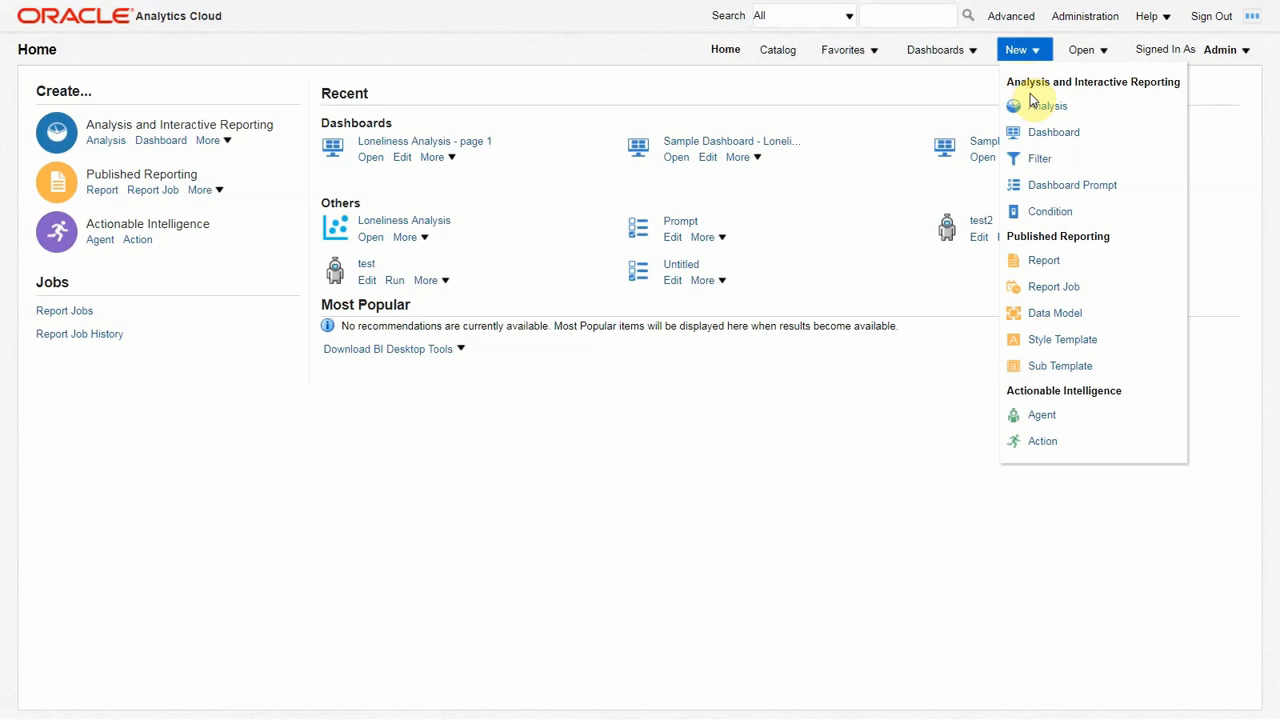
{"action": "left_click", "coordinate": [1053, 133]}
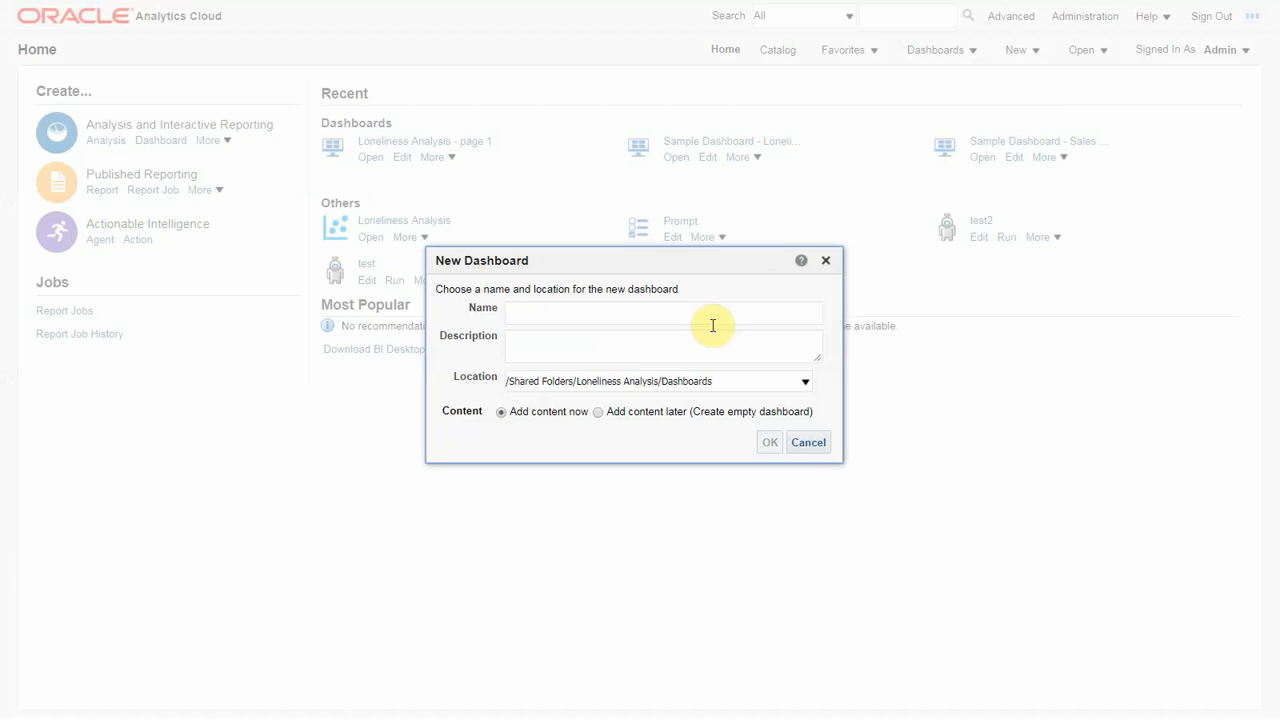
{"action": "left_click", "coordinate": [716, 320]}
{"action": "type", "text": "Loneliness Overview"}
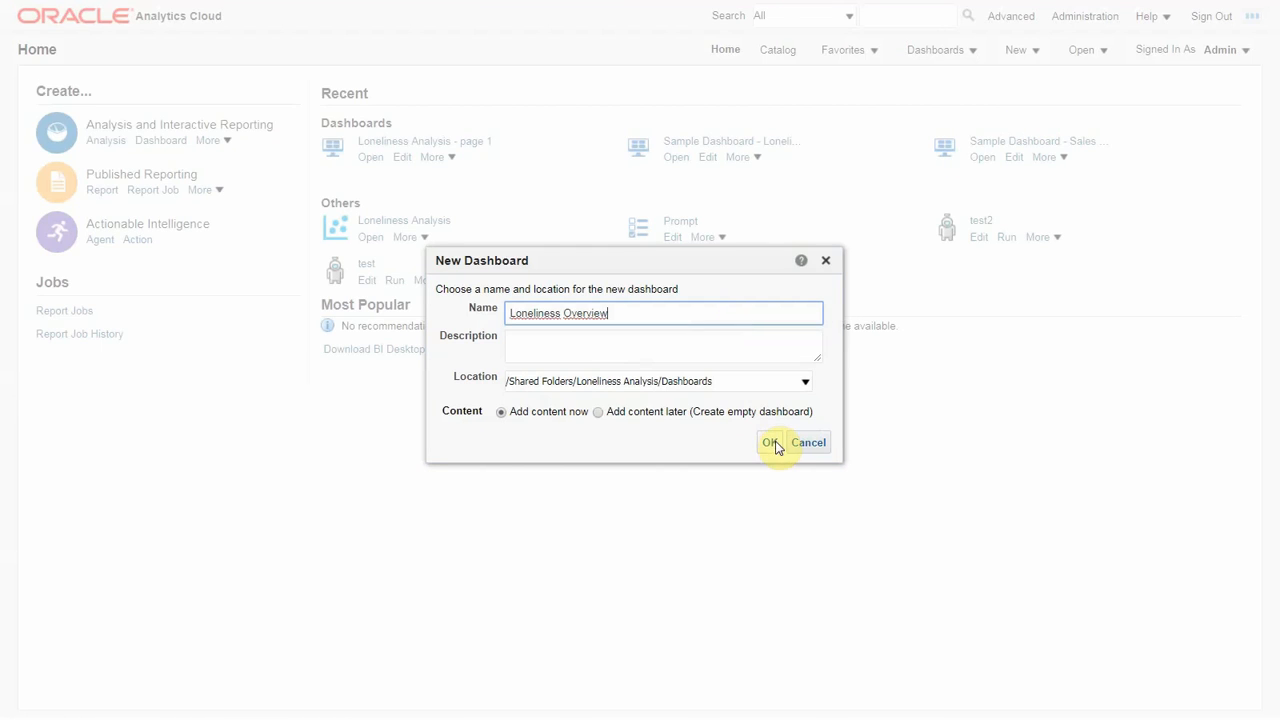
{"action": "left_click", "coordinate": [770, 442]}
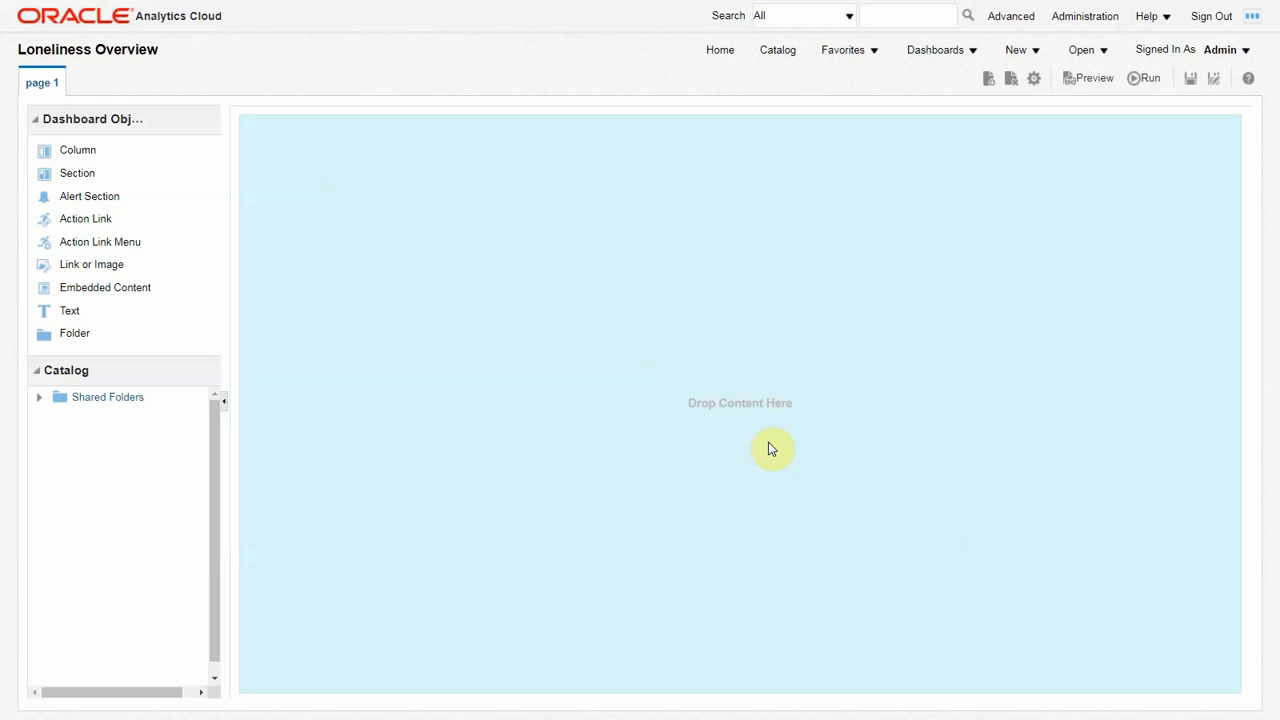
Step: Place the Loneliness Analysis project from the shared Loneliness Analysis folder on page 1, then save and run the dashboard
{"action": "left_click", "coordinate": [39, 398]}
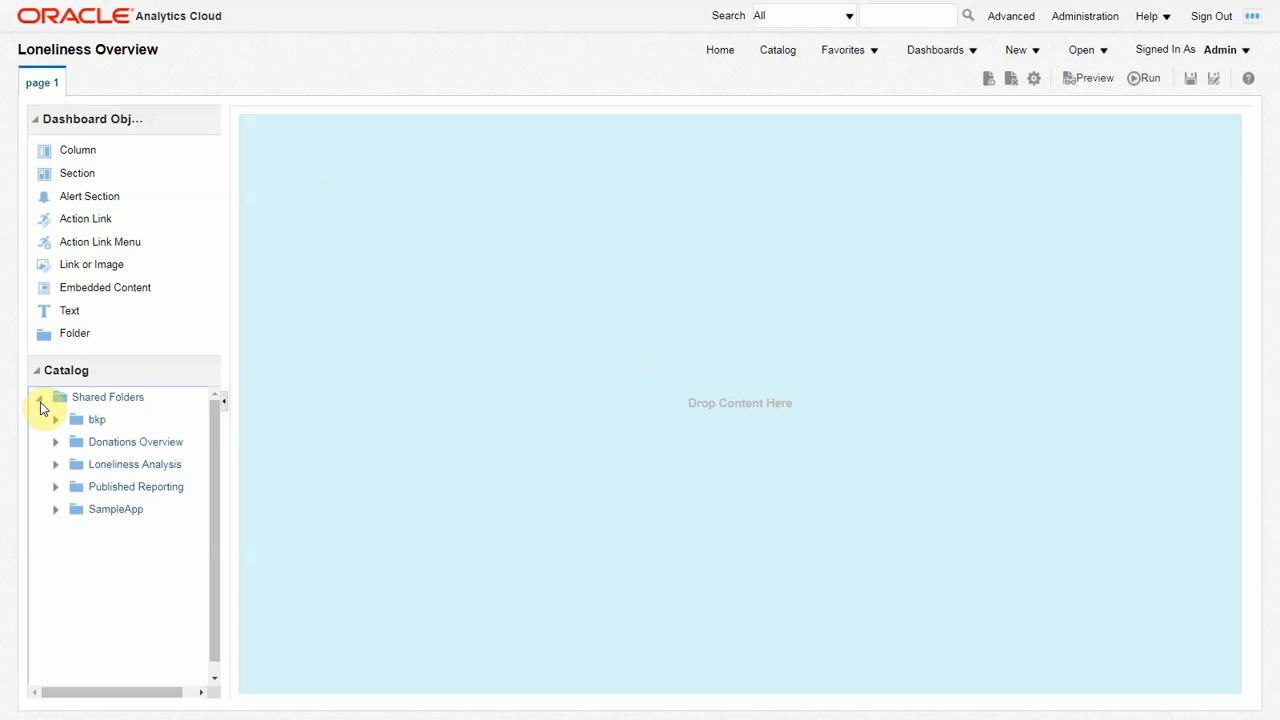
{"action": "left_click", "coordinate": [56, 465]}
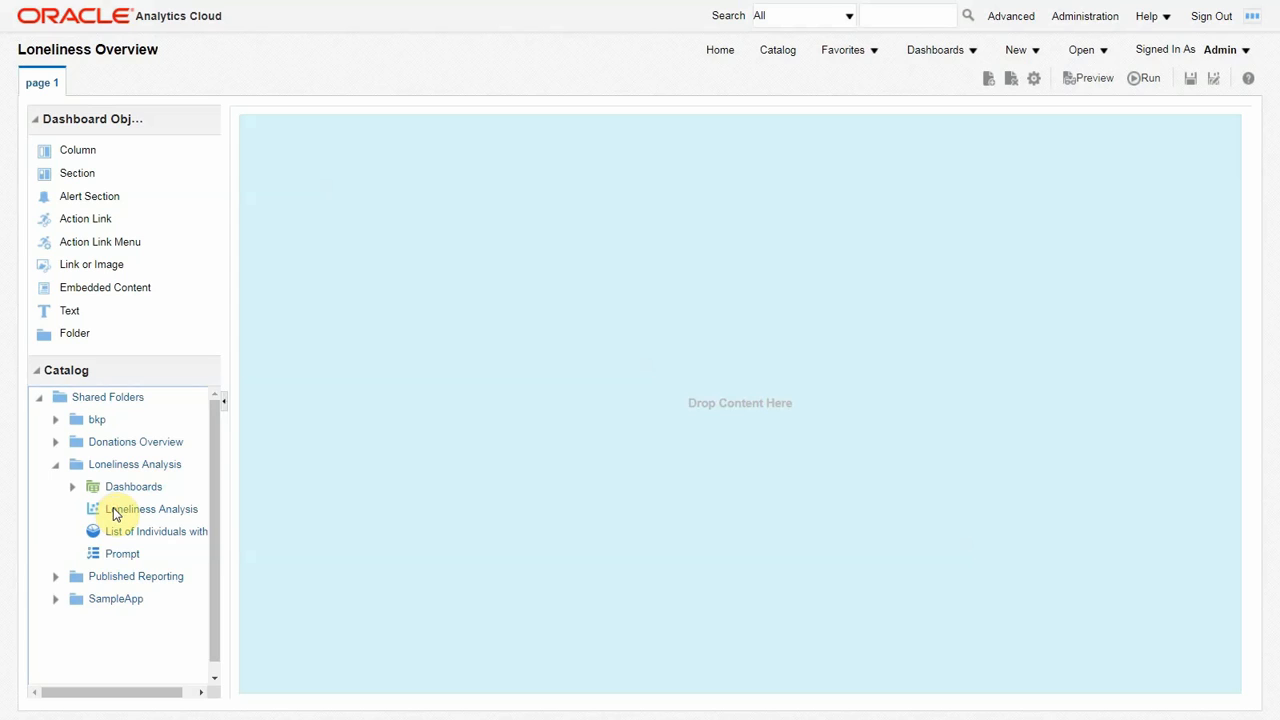
{"action": "left_click_drag", "start_coordinate": [113, 507], "coordinate": [437, 443]}
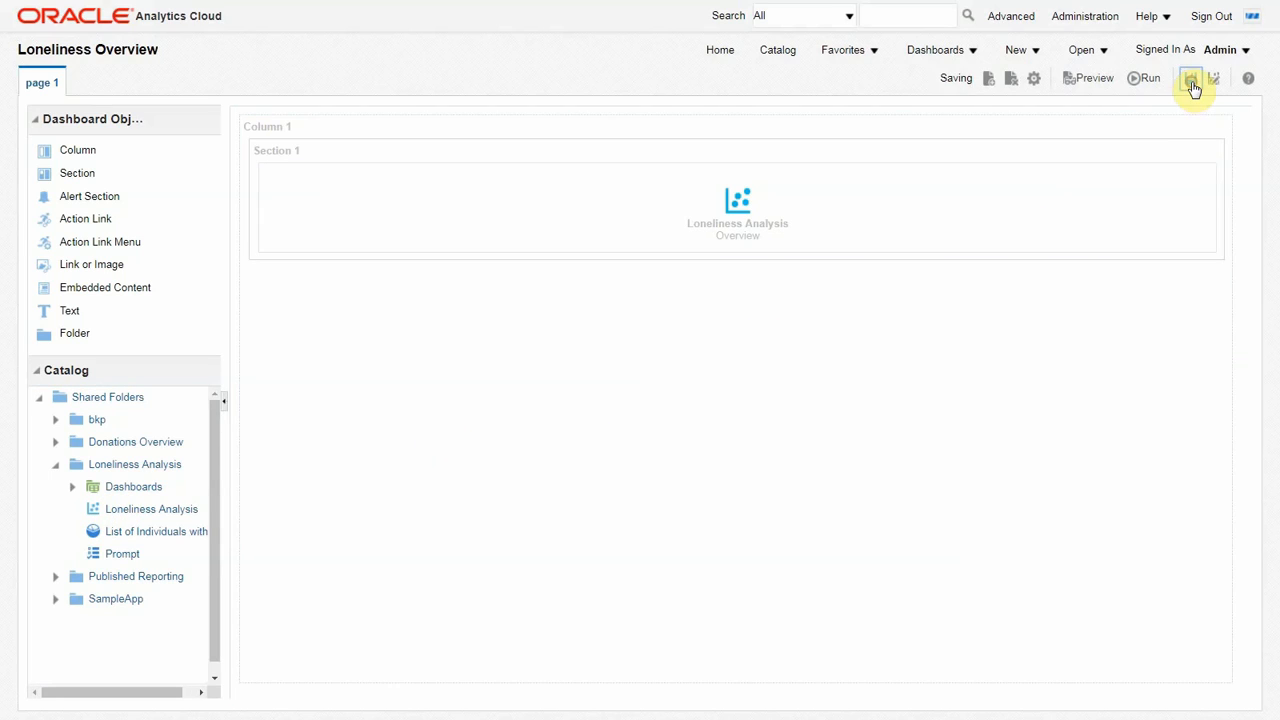
{"action": "left_click", "coordinate": [1150, 86]}
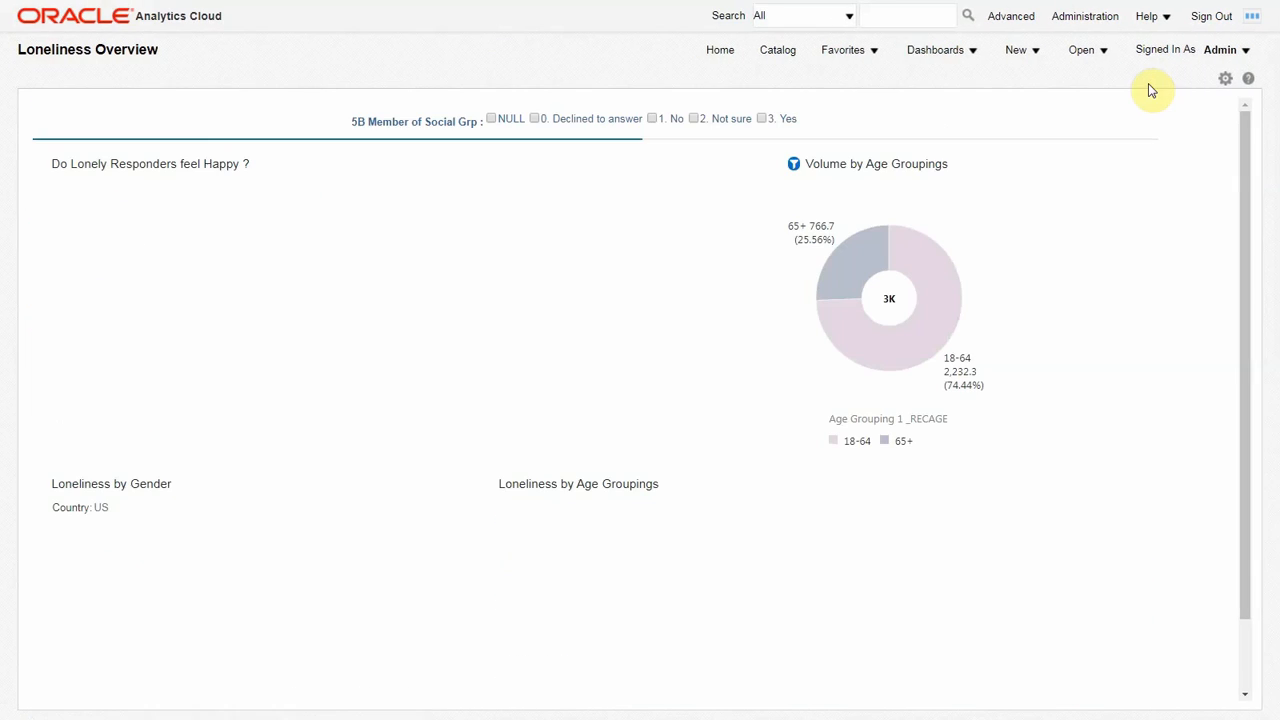
Step: Explore the running dashboard by filtering 5B Member of Social Grp to 3. Yes and 1. No, and the charts to ages 18-64
{"action": "left_click", "coordinate": [758, 120]}
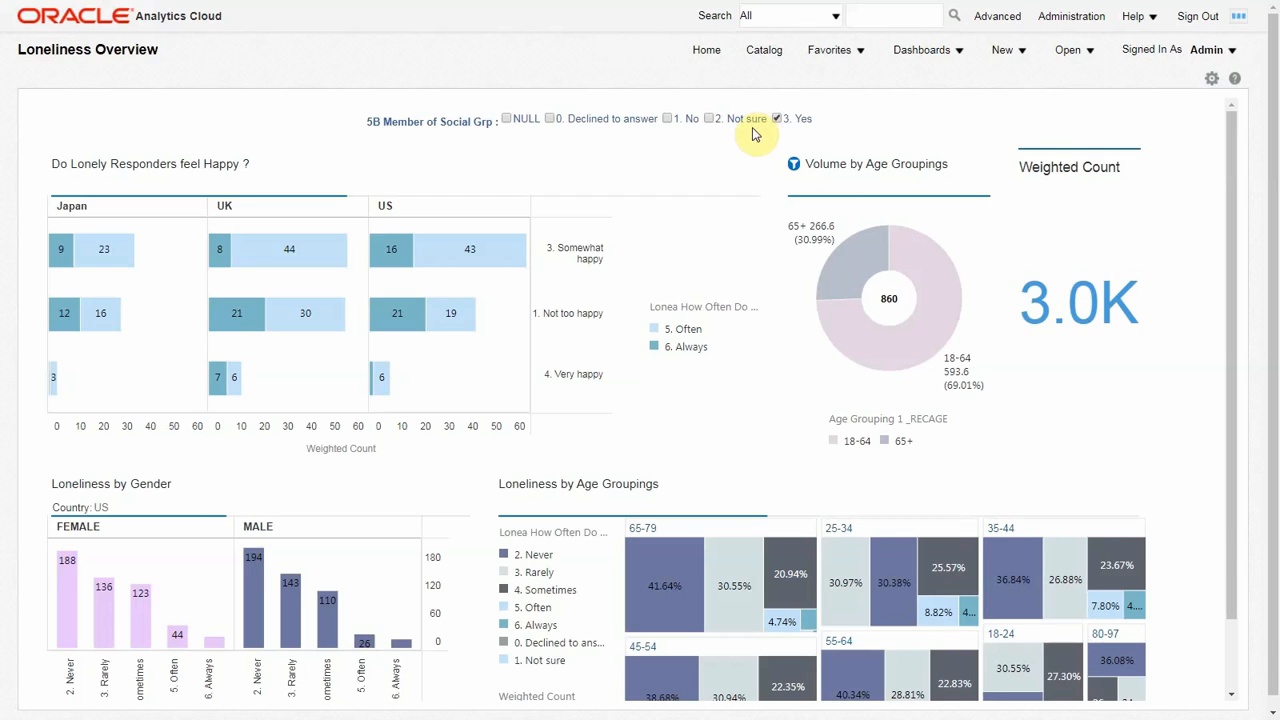
{"action": "left_click", "coordinate": [668, 119]}
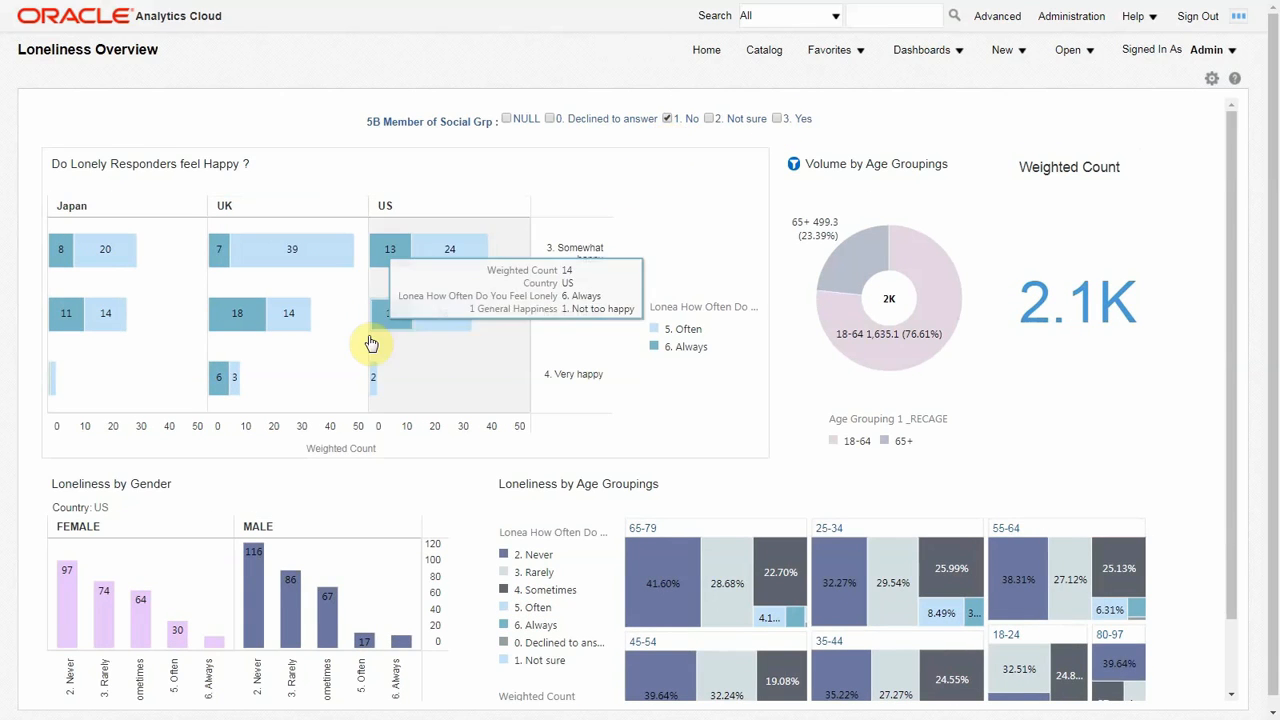
{"action": "left_click_drag", "start_coordinate": [198, 412], "coordinate": [199, 405]}
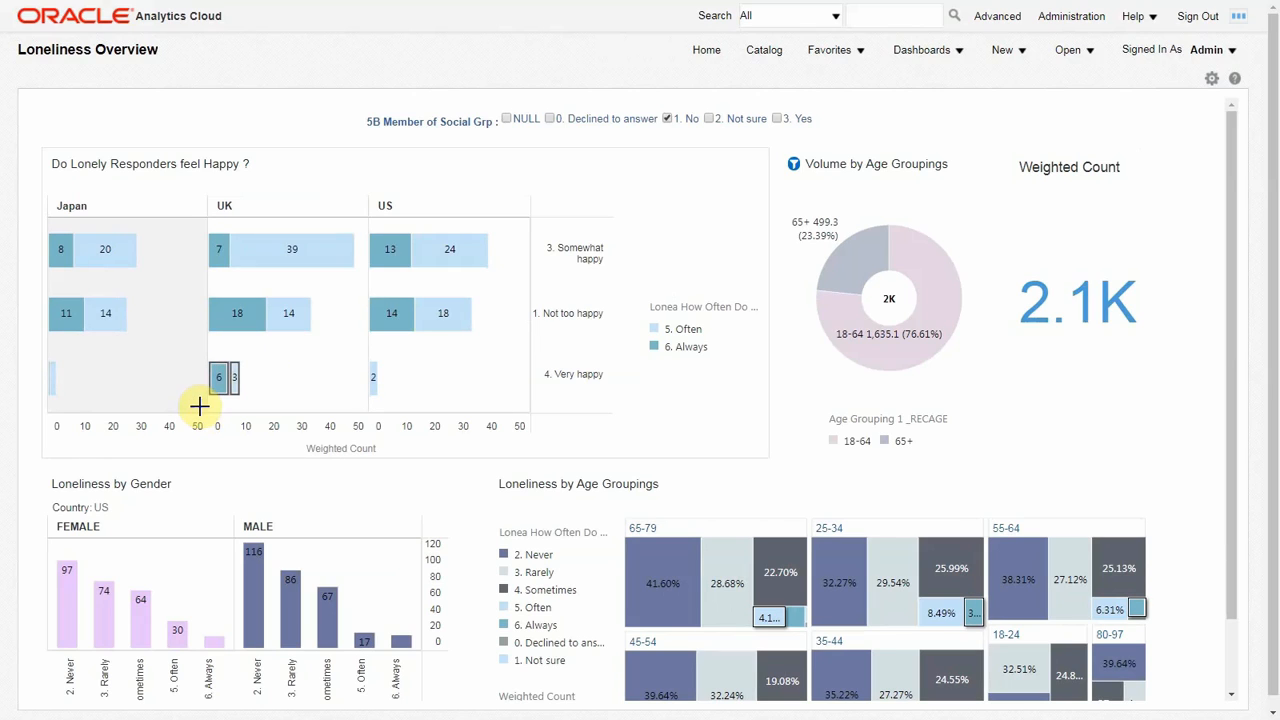
{"action": "right_click", "coordinate": [448, 318]}
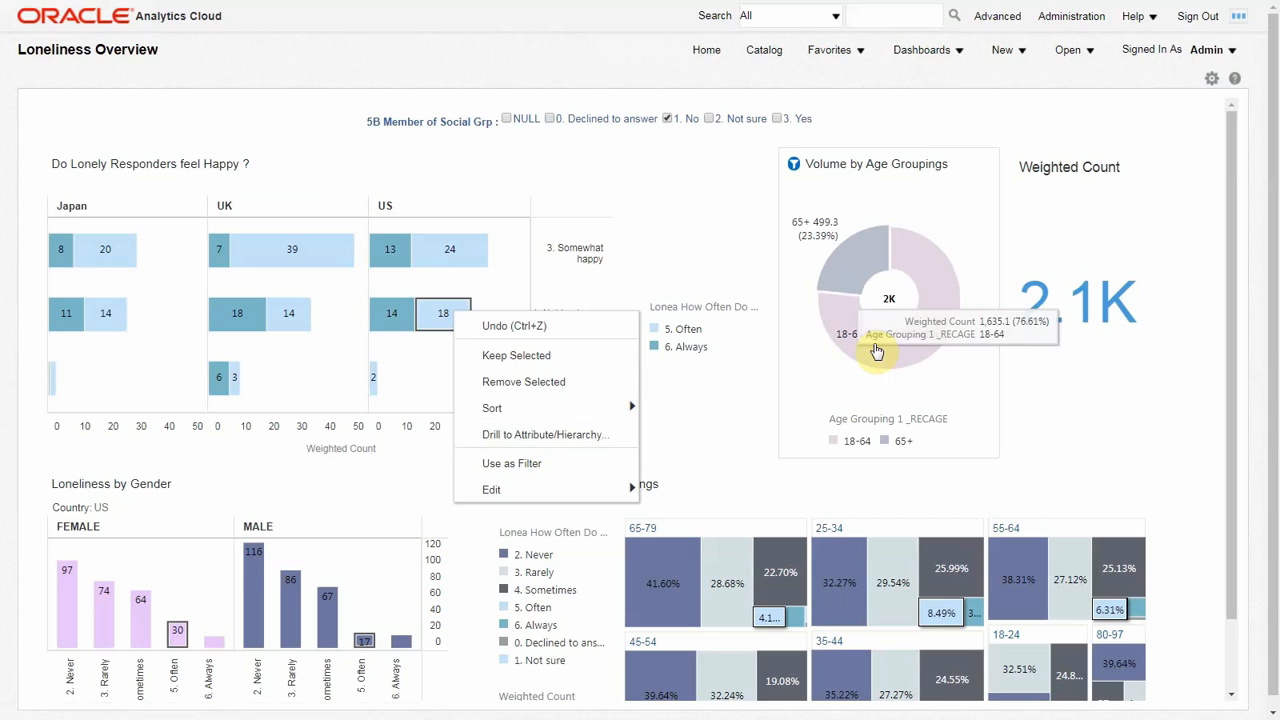
{"action": "left_click", "coordinate": [877, 350]}
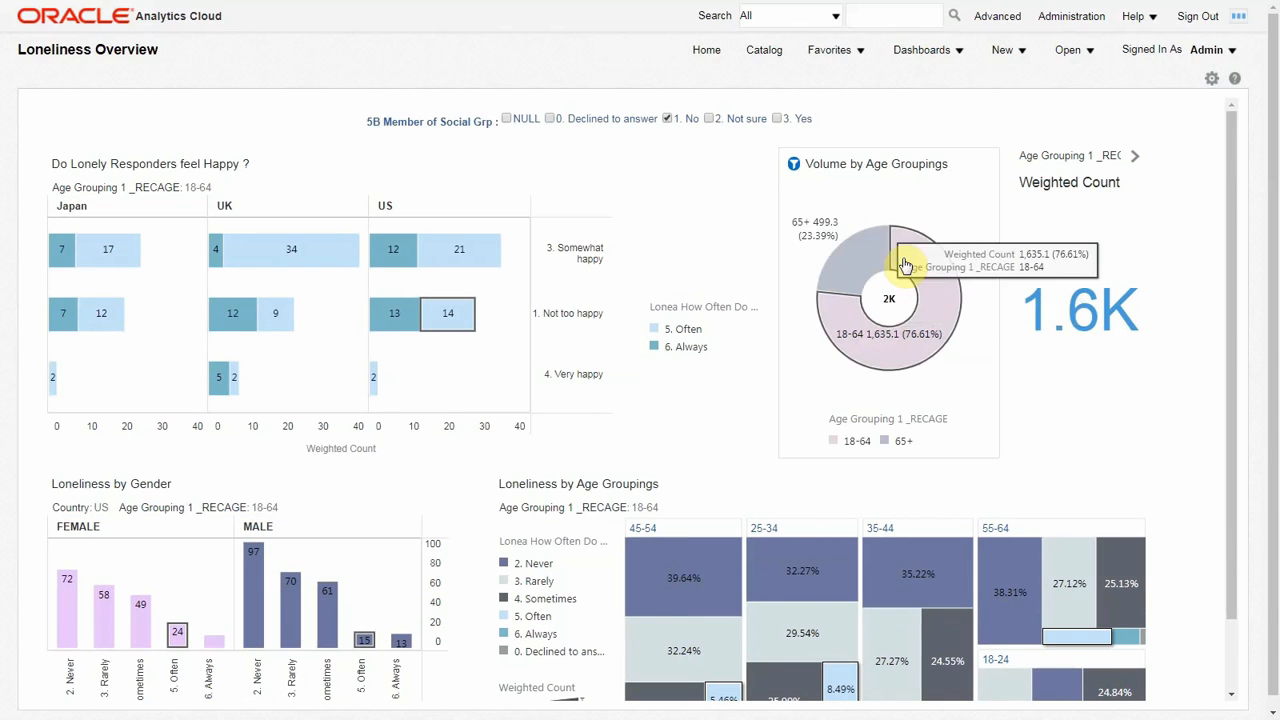
Step: Create a new agent and set its priority to High
{"action": "left_click", "coordinate": [1001, 55]}
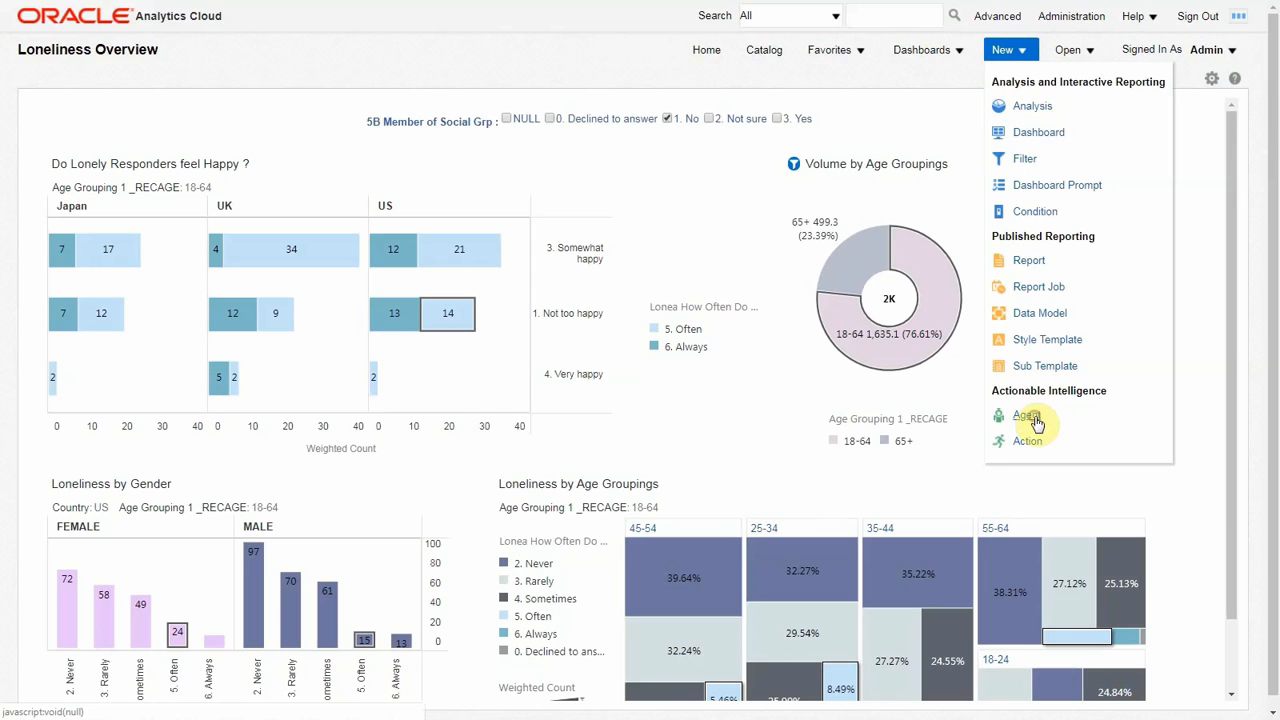
{"action": "left_click", "coordinate": [1037, 424]}
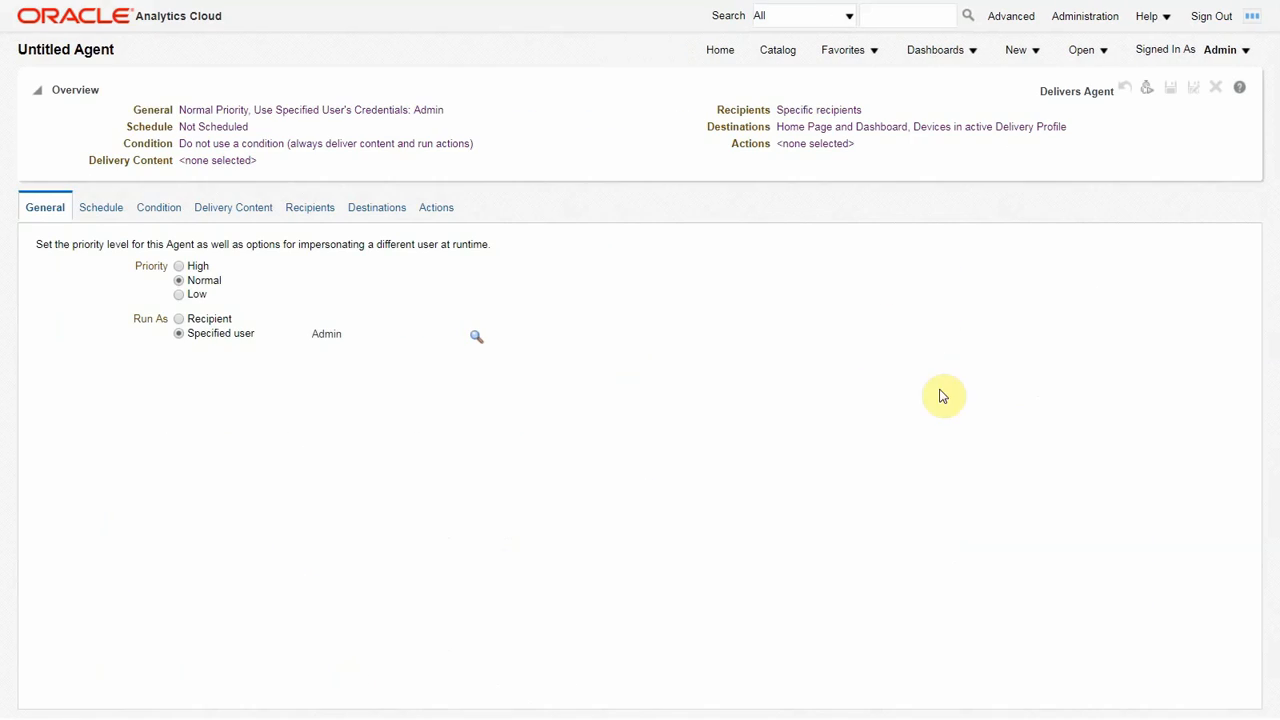
{"action": "left_click", "coordinate": [182, 267]}
Step: Set the agent's schedule frequency to Daily
{"action": "left_click", "coordinate": [98, 212]}
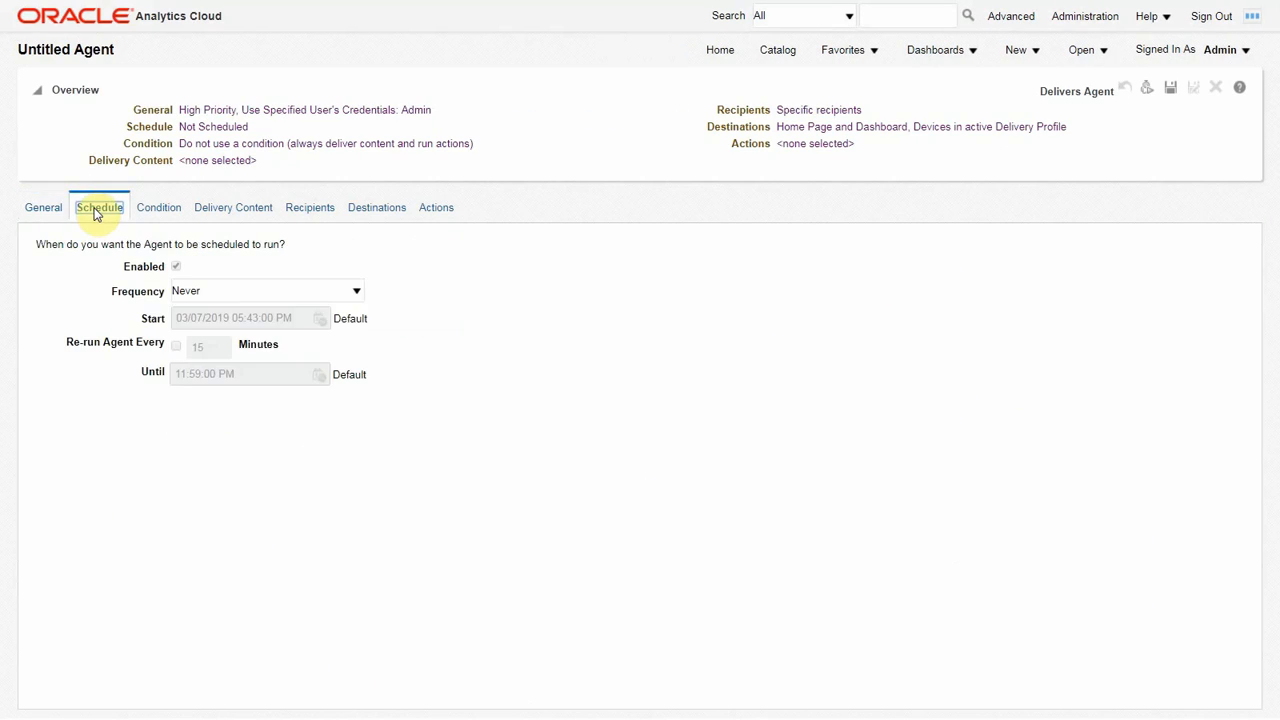
{"action": "left_click", "coordinate": [224, 293]}
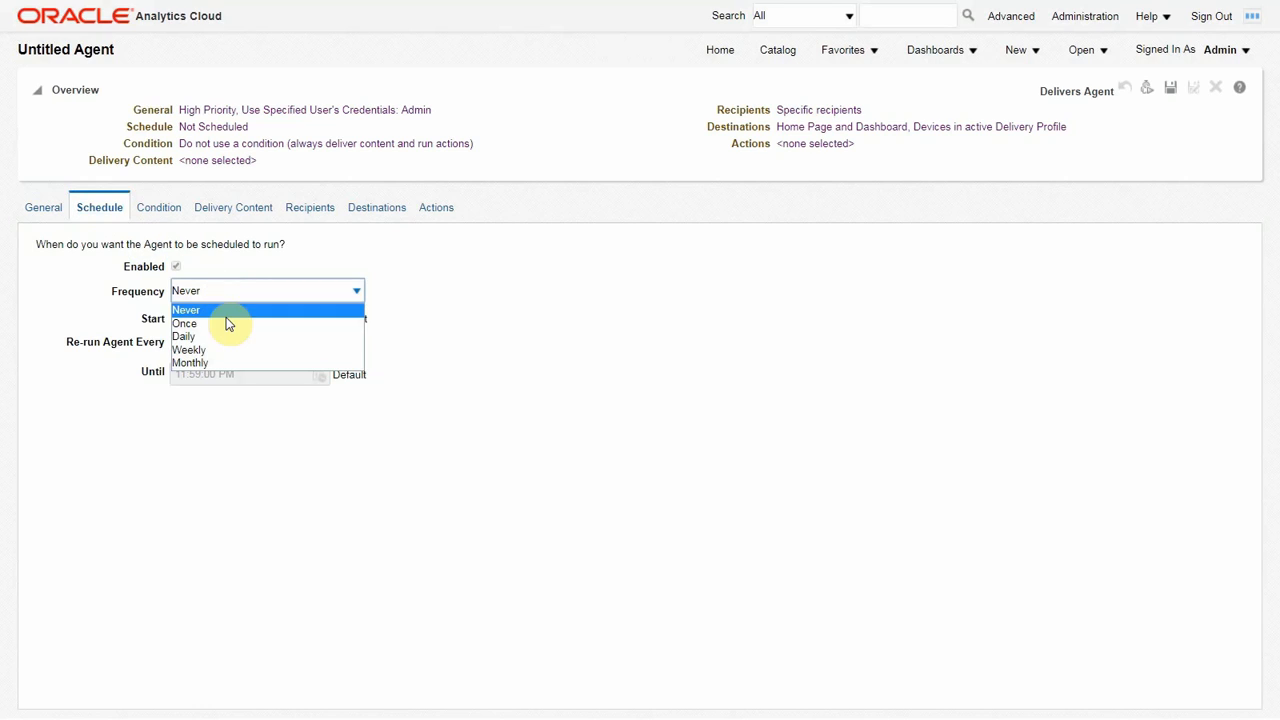
{"action": "left_click", "coordinate": [228, 338]}
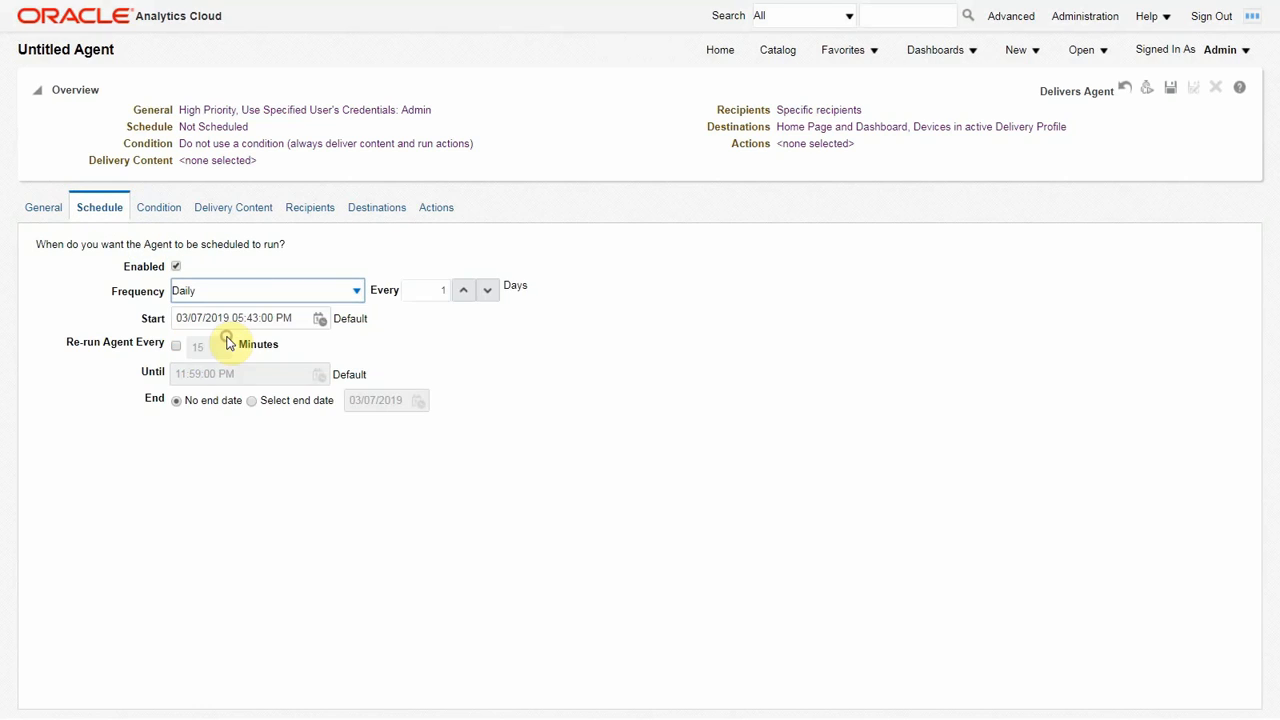
Step: Base a new agent condition on the List of Individuals with Risky Behaviors analysis from the shared Loneliness Analysis folder
{"action": "left_click", "coordinate": [169, 240]}
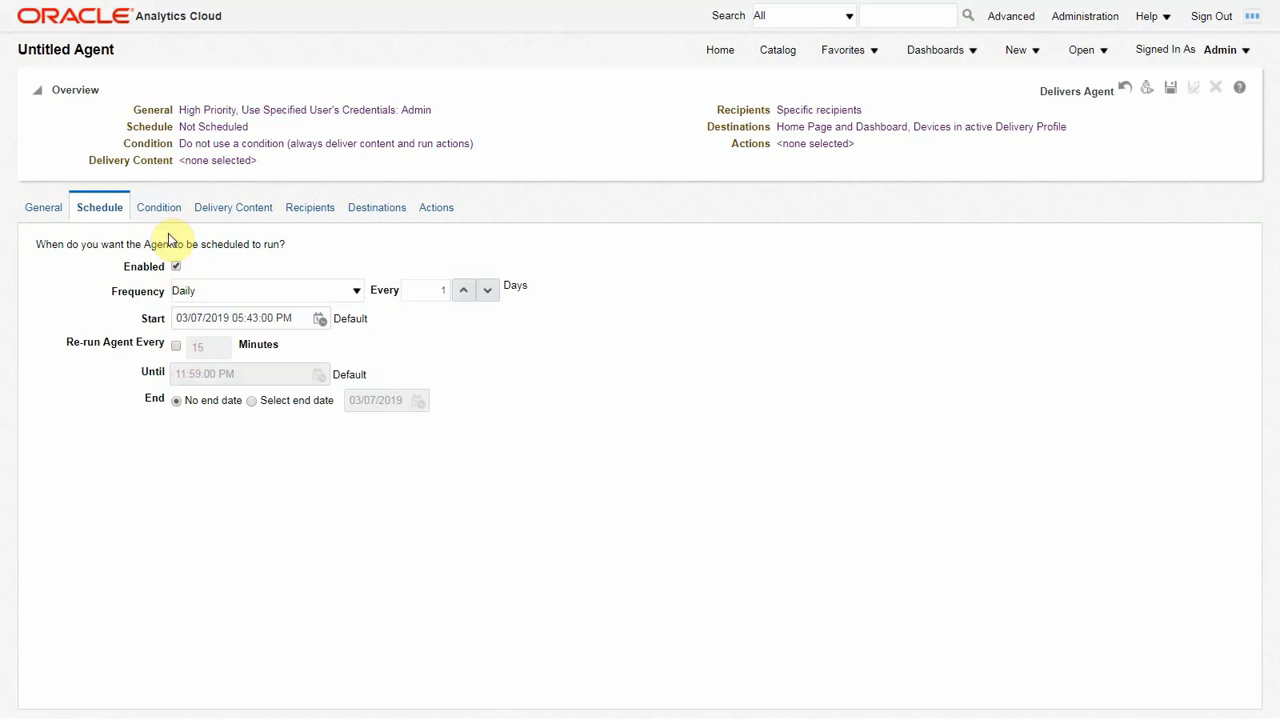
{"action": "left_click", "coordinate": [165, 221]}
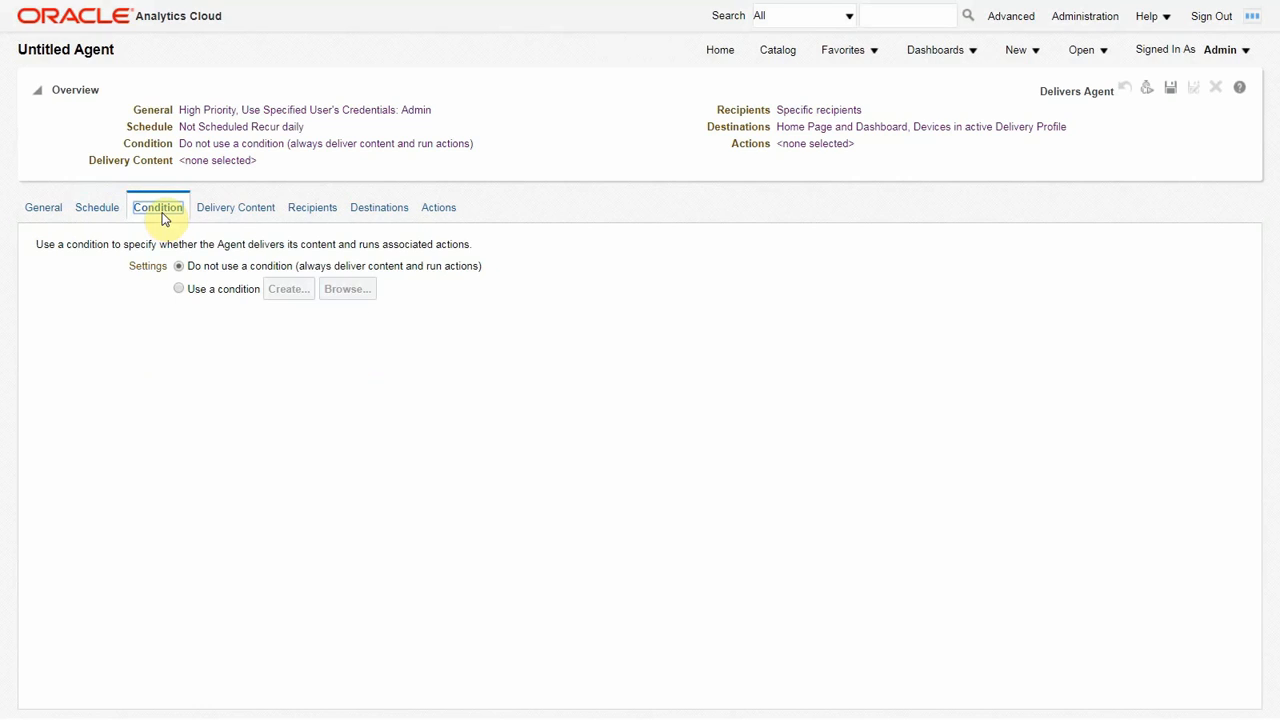
{"action": "left_click", "coordinate": [181, 292]}
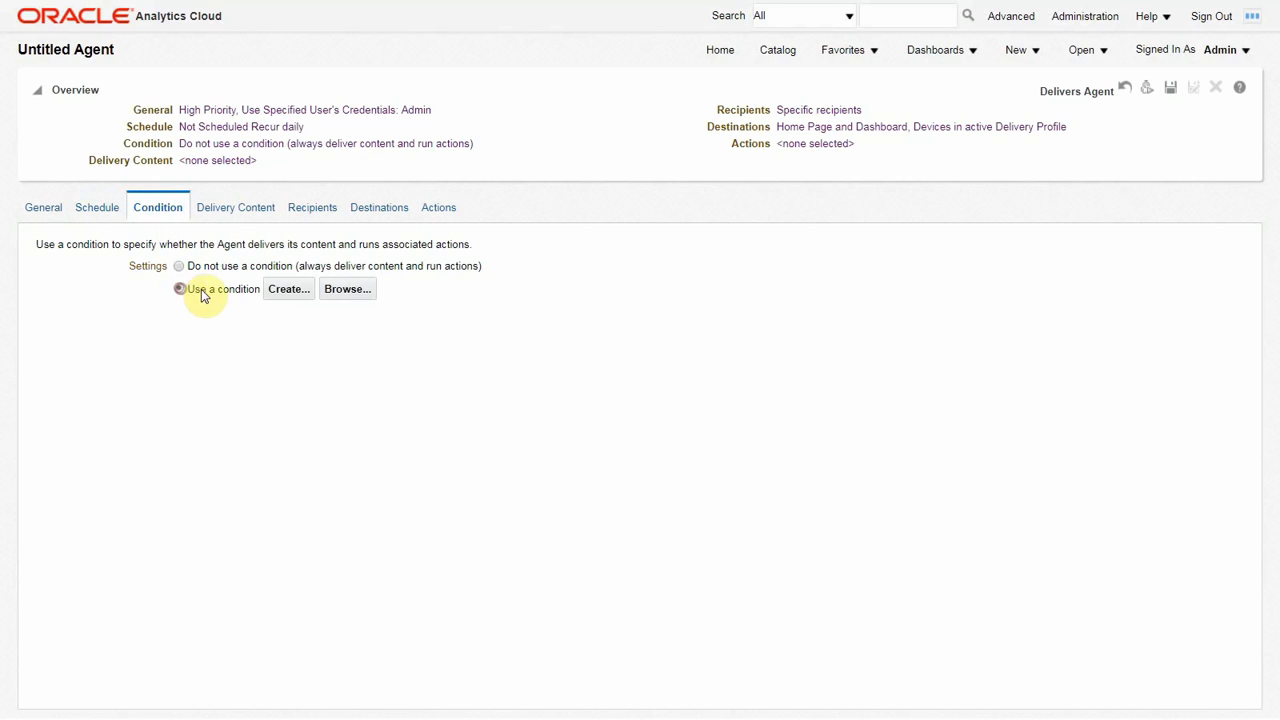
{"action": "left_click", "coordinate": [280, 290]}
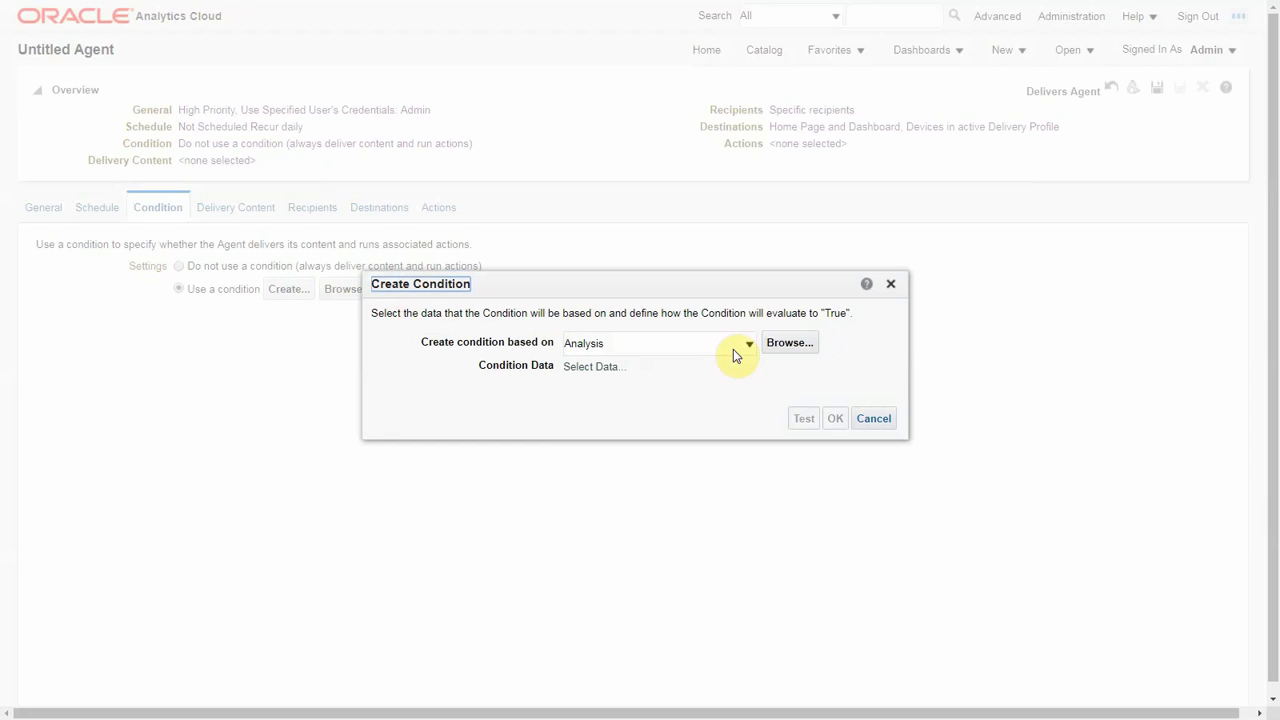
{"action": "left_click", "coordinate": [791, 344]}
{"action": "left_click", "coordinate": [676, 267]}
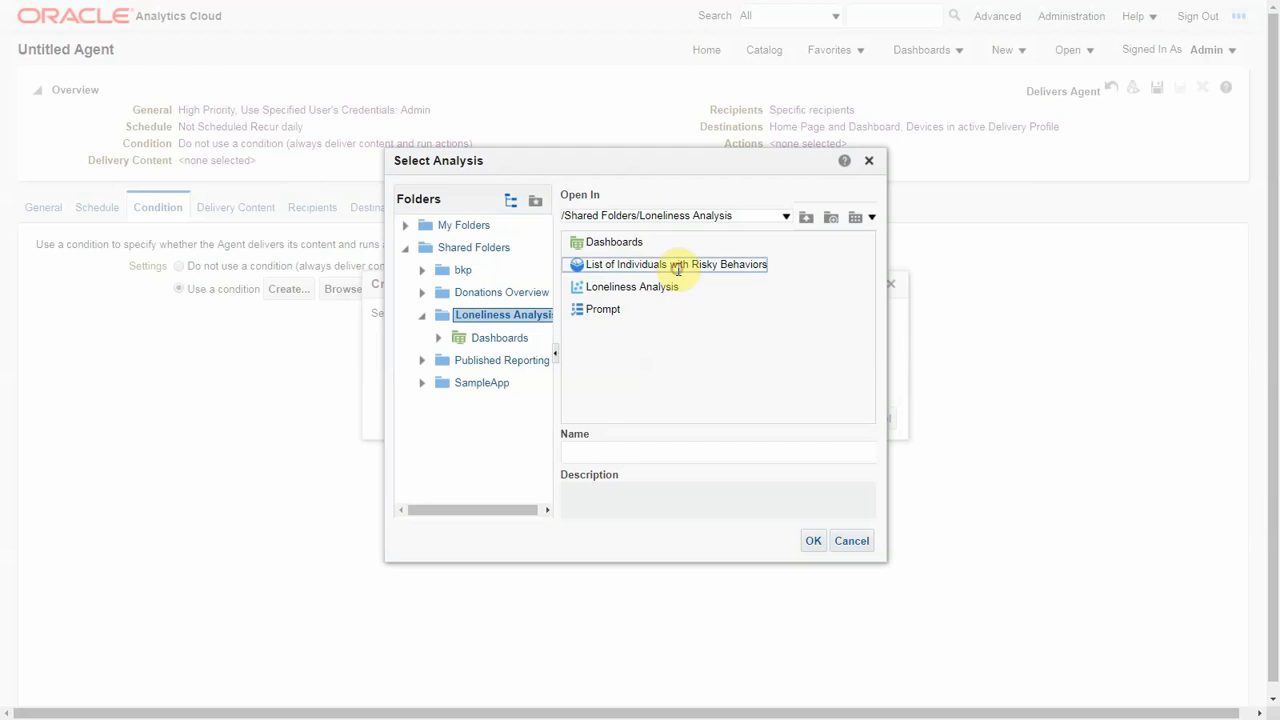
{"action": "left_click", "coordinate": [814, 540]}
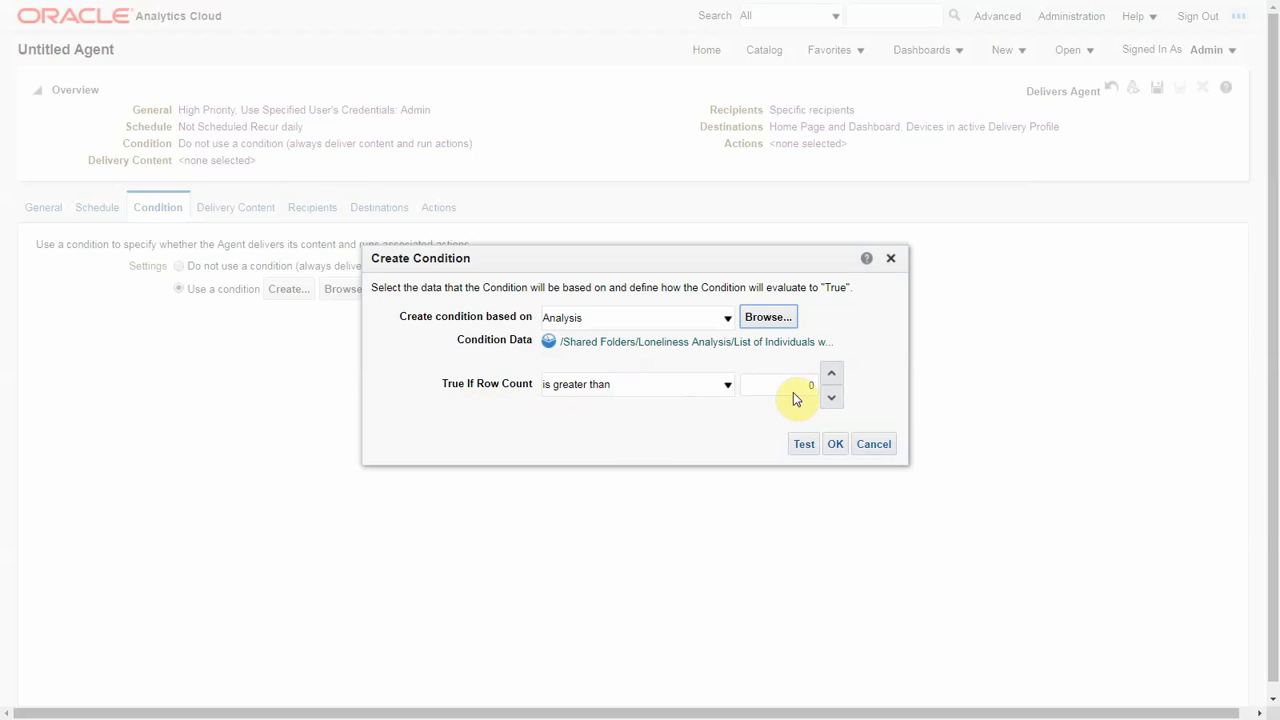
Step: Test the condition that the row count is greater than 0 and accept it
{"action": "left_click", "coordinate": [806, 446]}
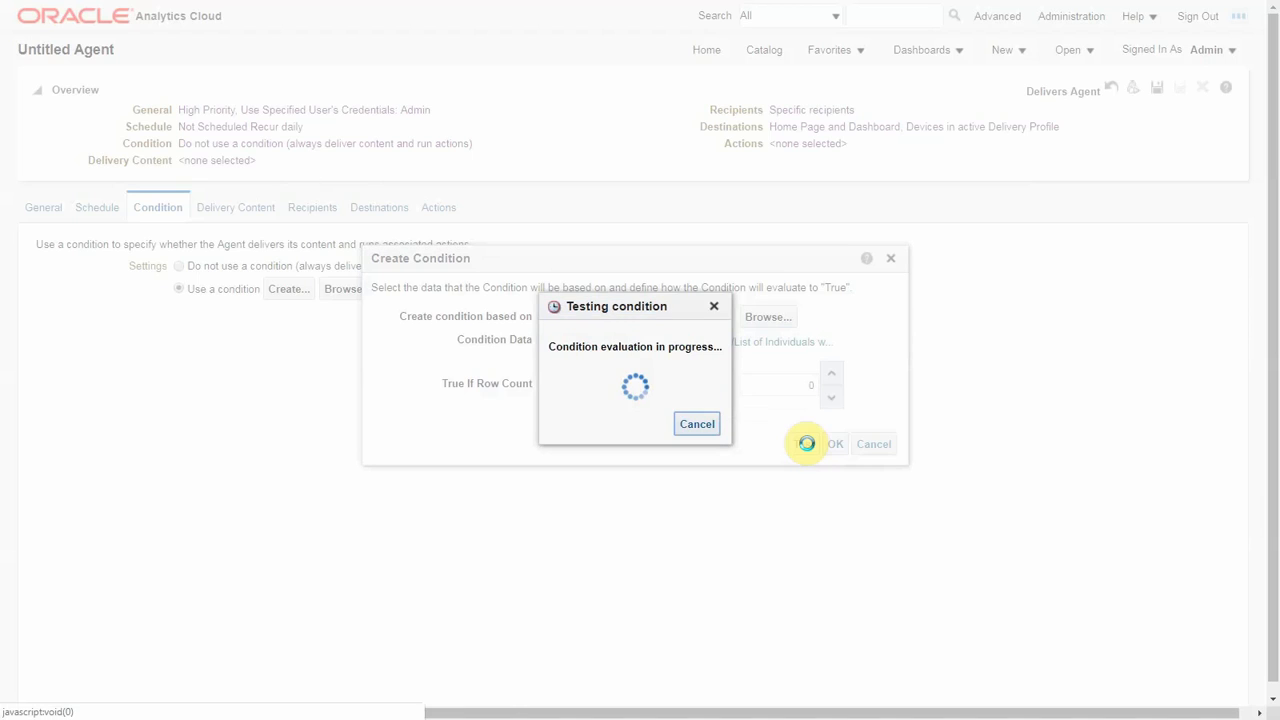
{"action": "left_click", "coordinate": [699, 391]}
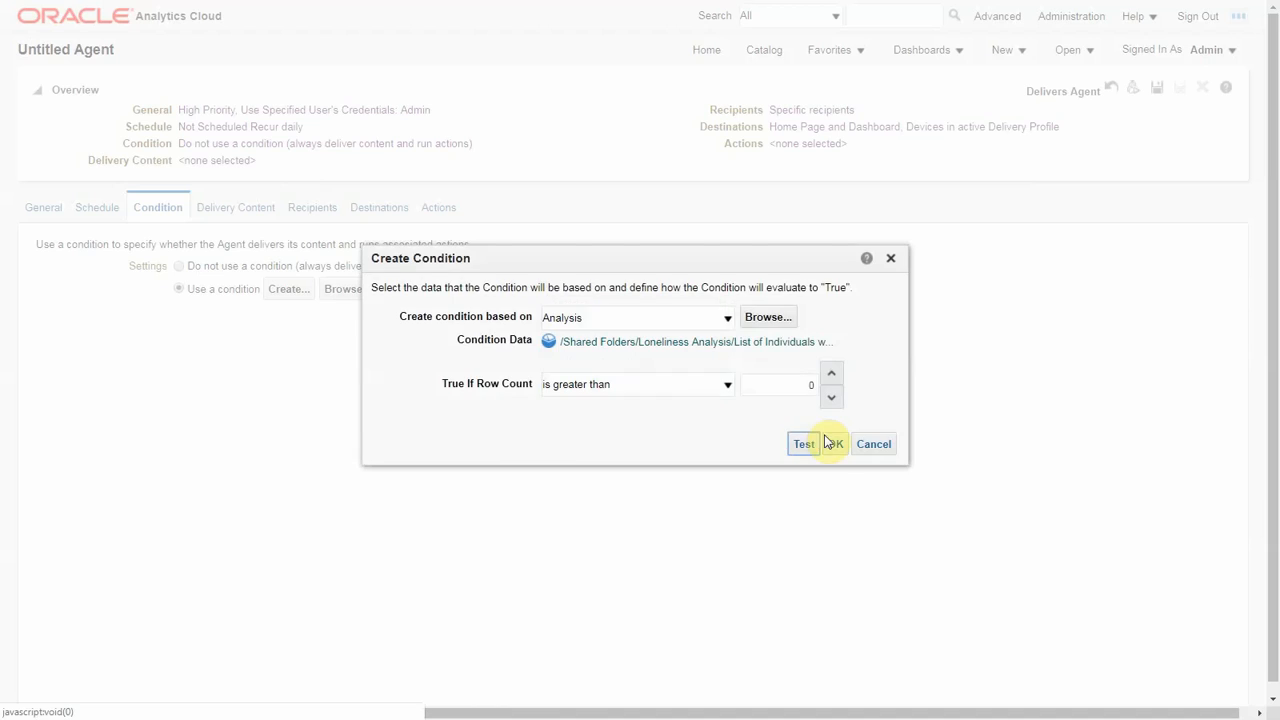
{"action": "left_click", "coordinate": [836, 446]}
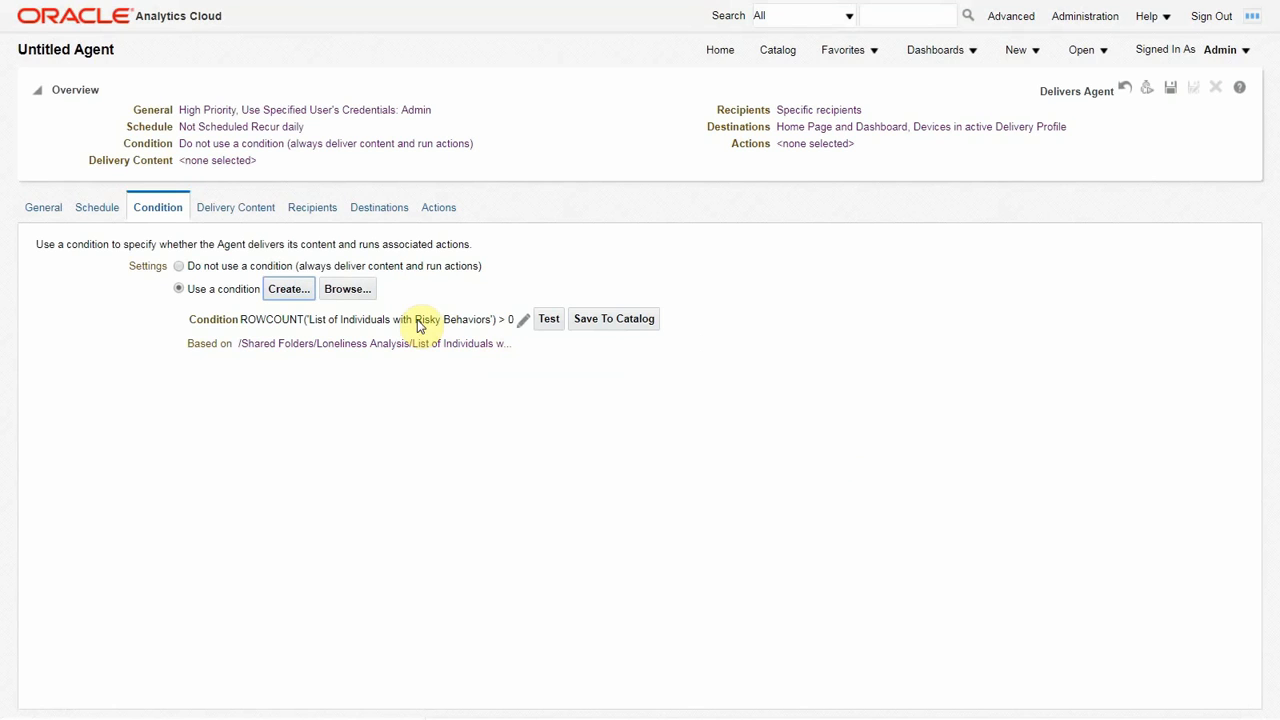
Step: Set the delivery content's subject to "Individuals at Risk - Loneliness Analysis"
{"action": "left_click", "coordinate": [258, 219]}
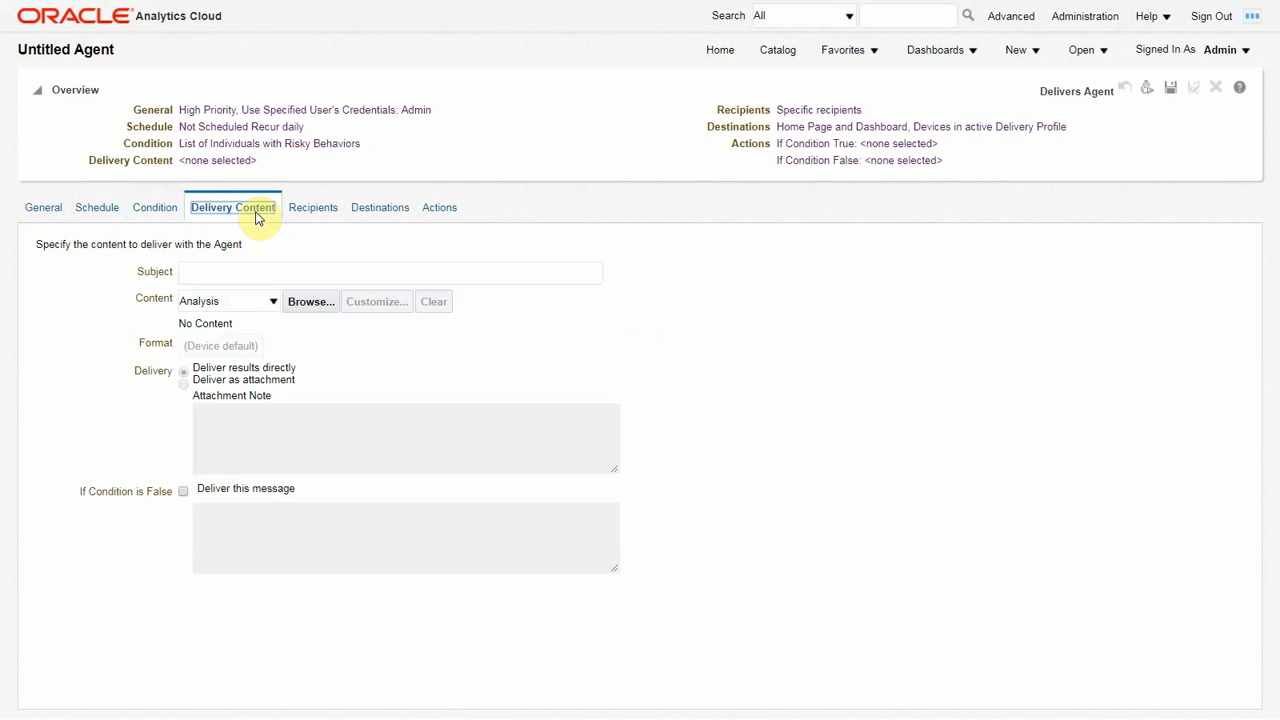
{"action": "left_click", "coordinate": [259, 264]}
{"action": "type", "text": "Individuals at Risk - Lo"}
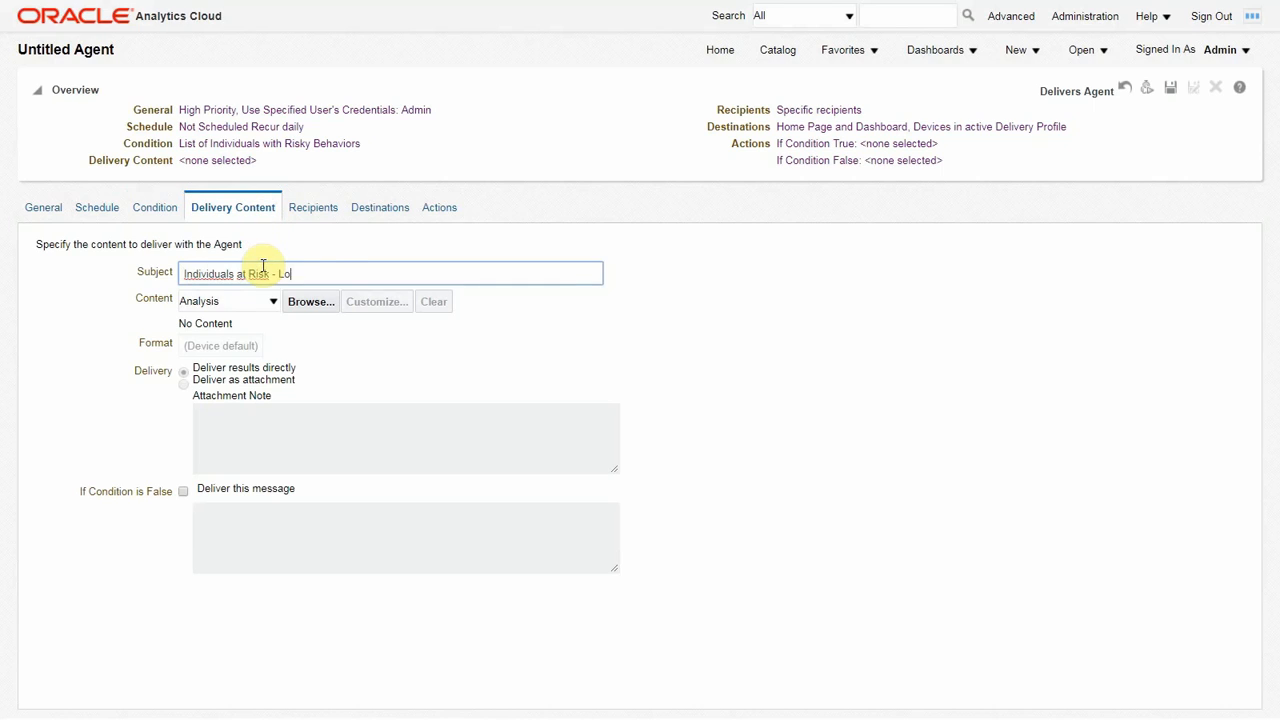
{"action": "type", "text": "neliness Analysis"}
Step: Choose page 1 of the shared Loneliness Overview dashboard as the Dashboard Page content to deliver
{"action": "left_click", "coordinate": [271, 302]}
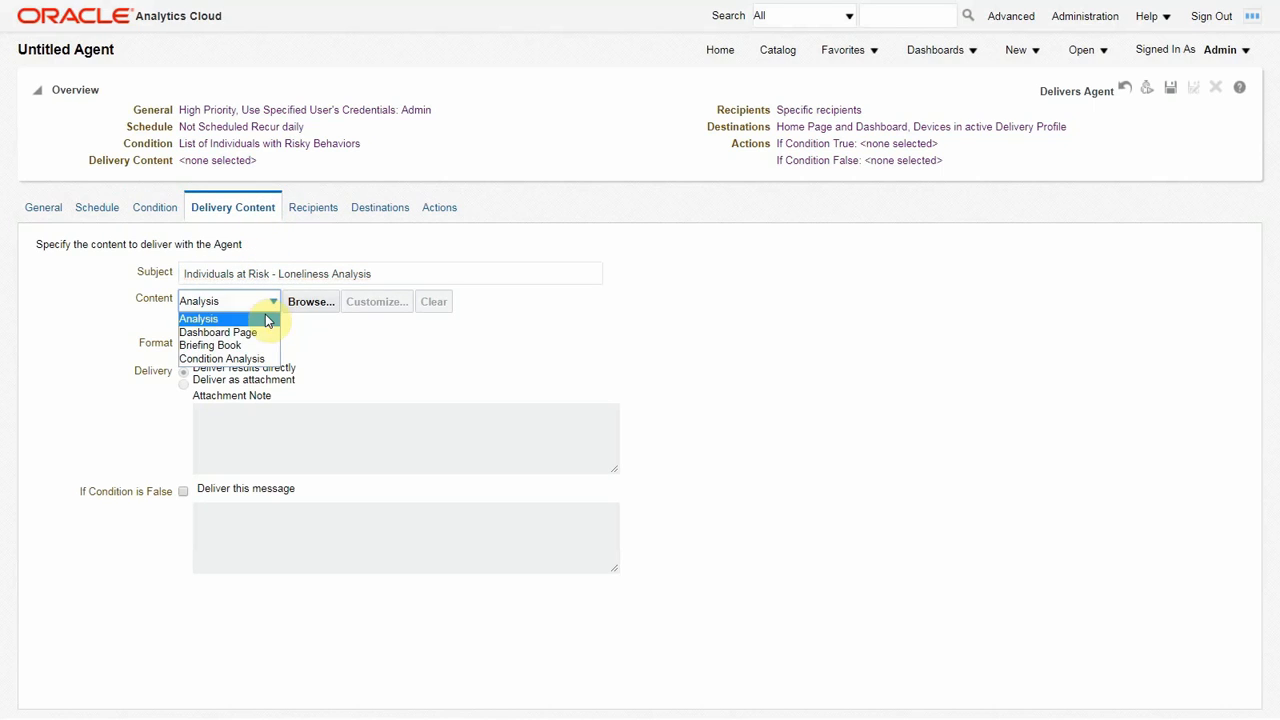
{"action": "left_click", "coordinate": [265, 333]}
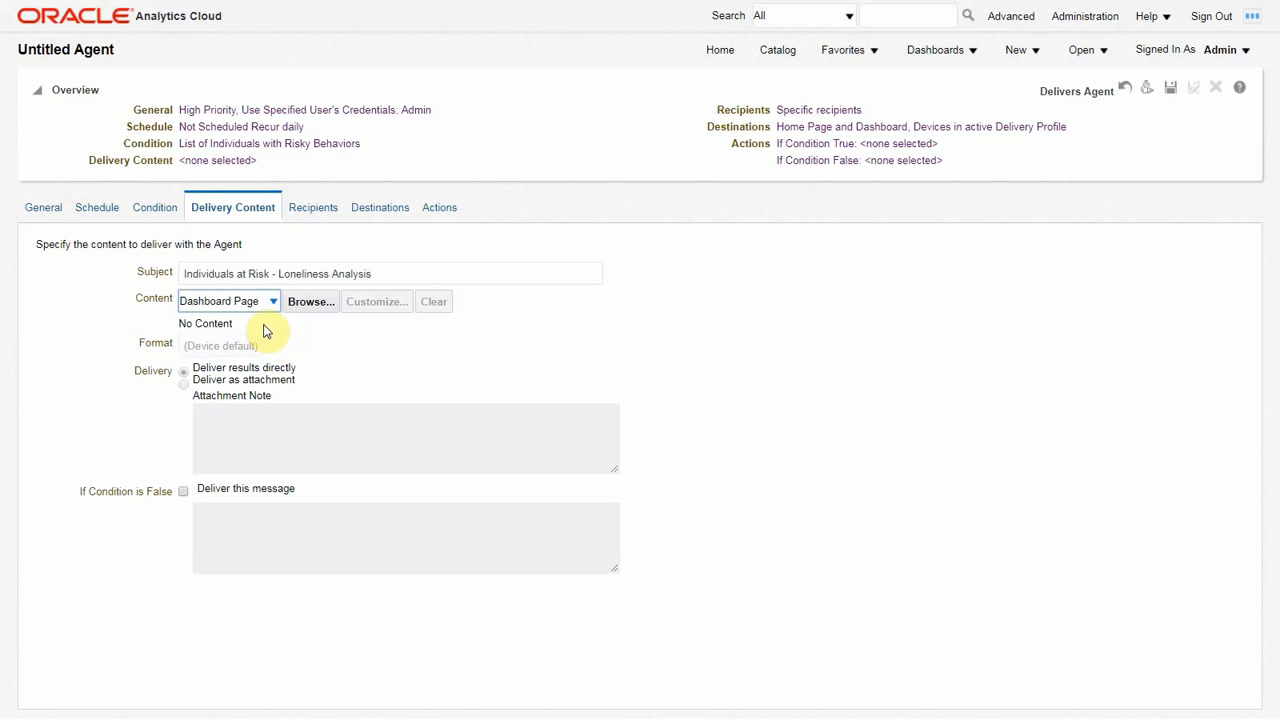
{"action": "left_click", "coordinate": [306, 306]}
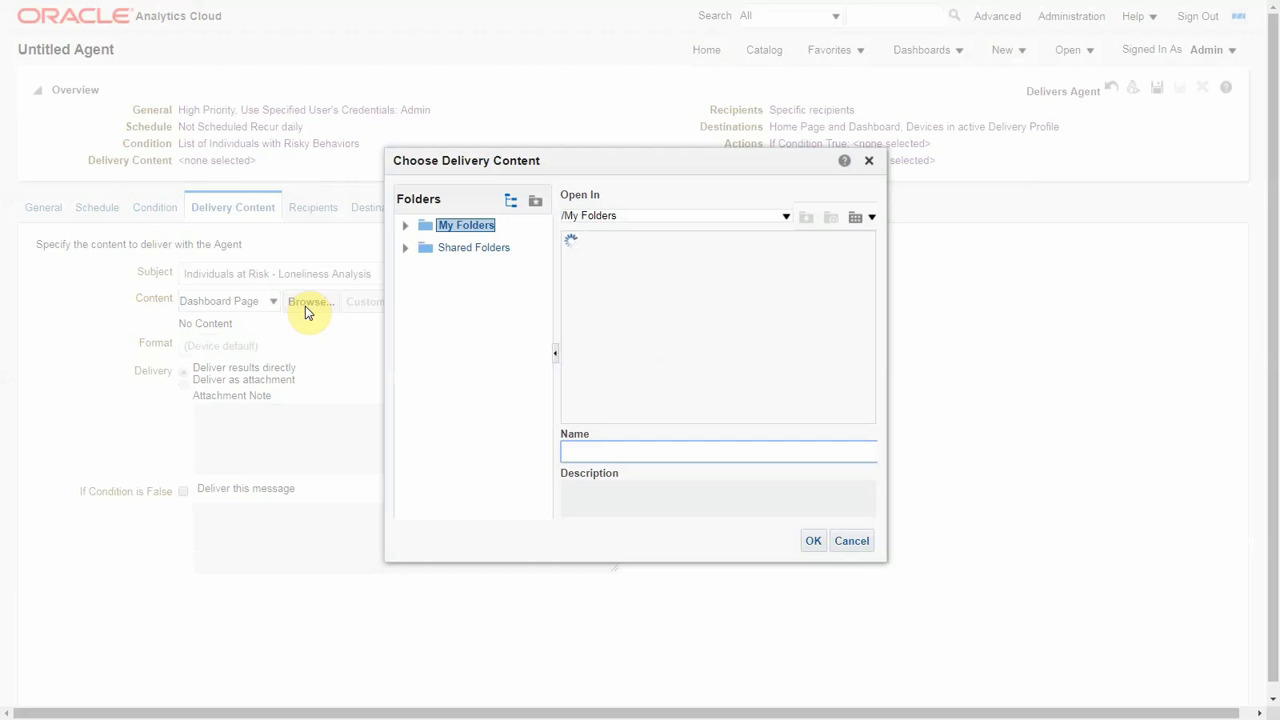
{"action": "left_click", "coordinate": [421, 339]}
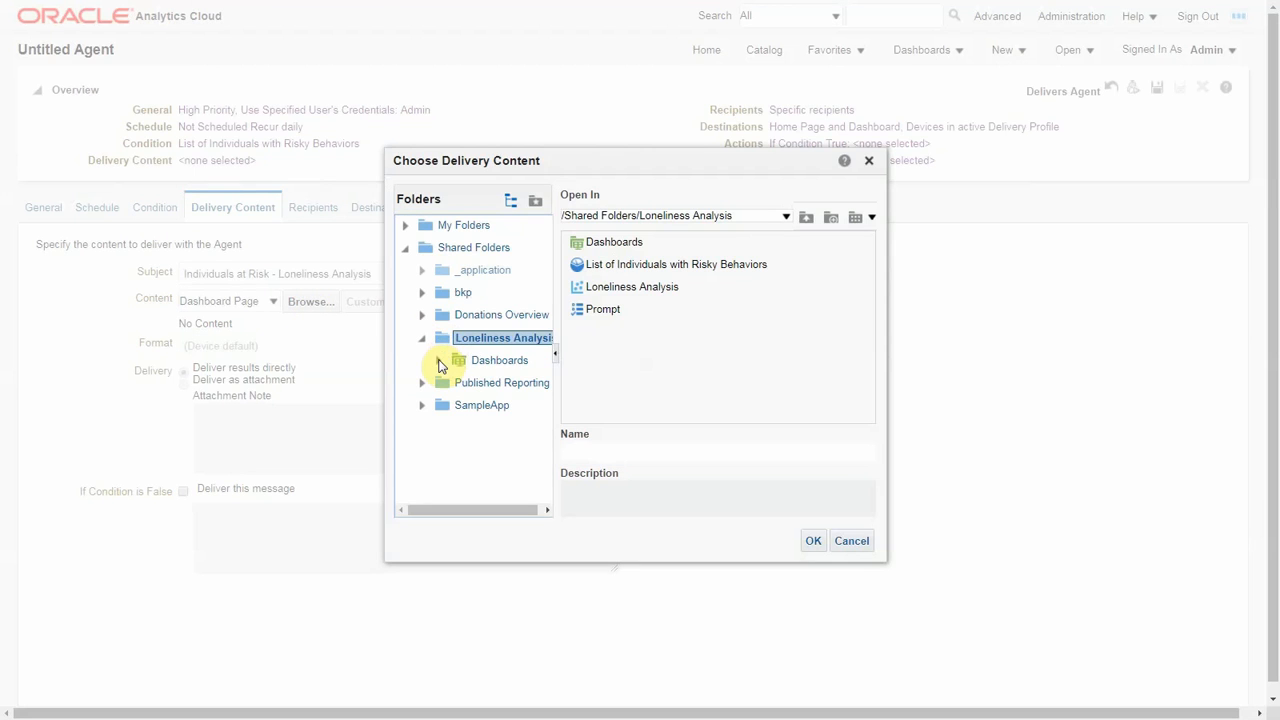
{"action": "left_click", "coordinate": [438, 361]}
{"action": "left_click", "coordinate": [502, 363]}
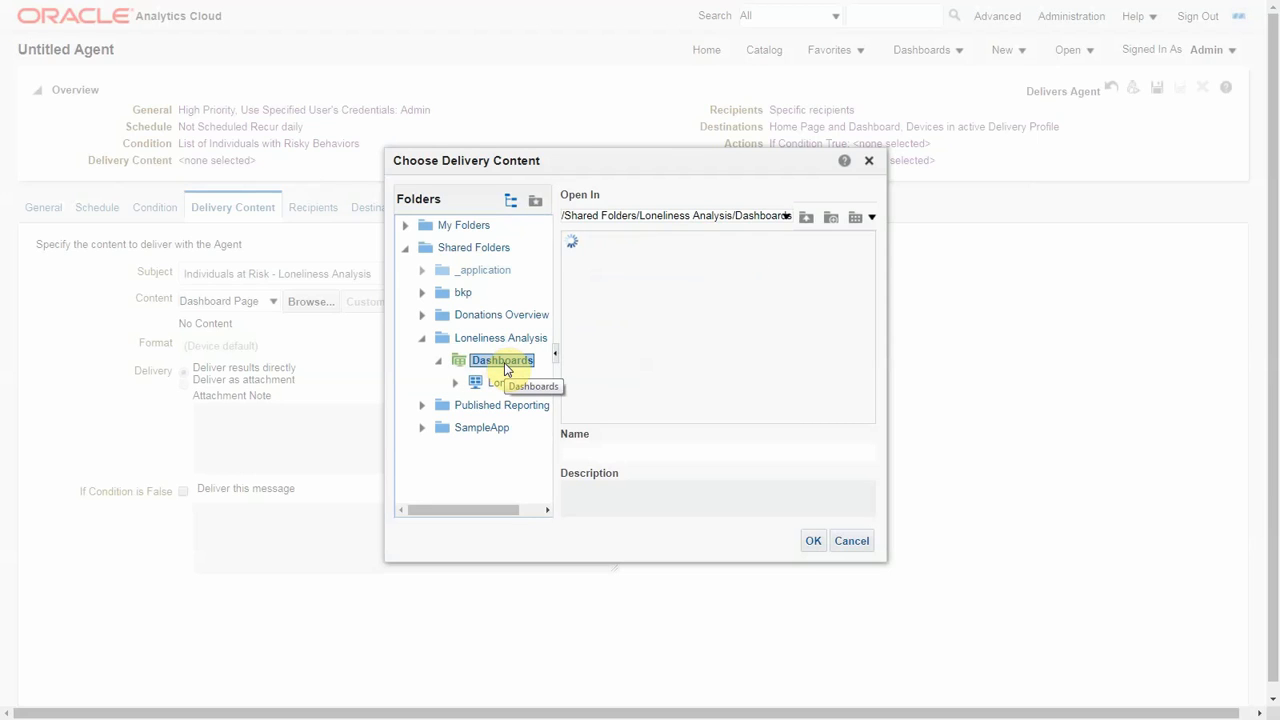
{"action": "double_click", "coordinate": [600, 246]}
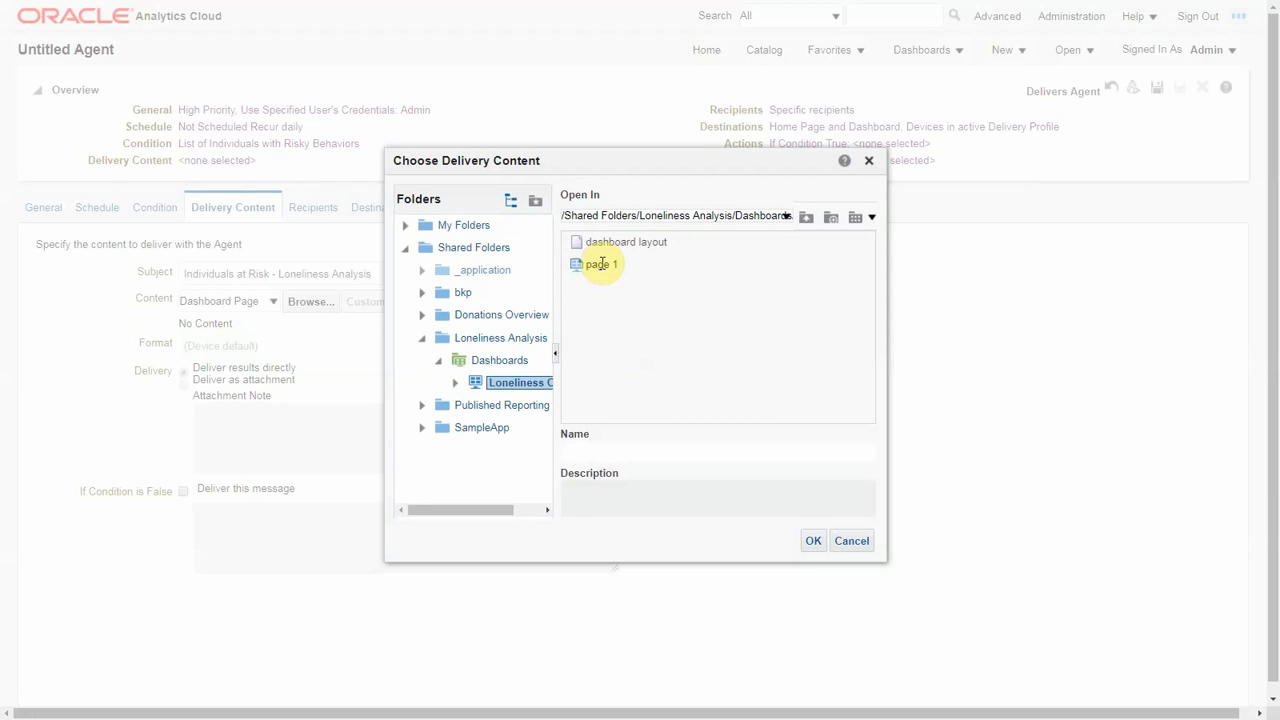
{"action": "double_click", "coordinate": [601, 263]}
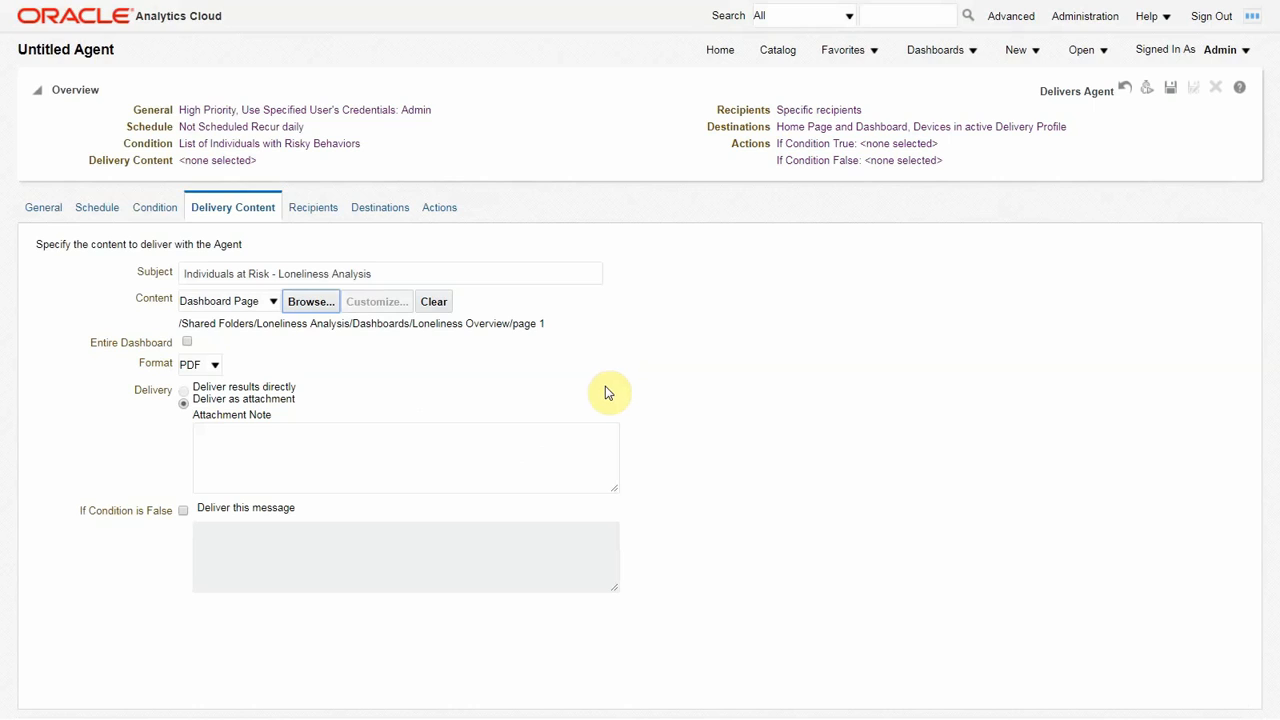
Step: Set the delivery format to Excel for the entire dashboard, and review the agent's recipients, destinations and actions
{"action": "left_click", "coordinate": [215, 366]}
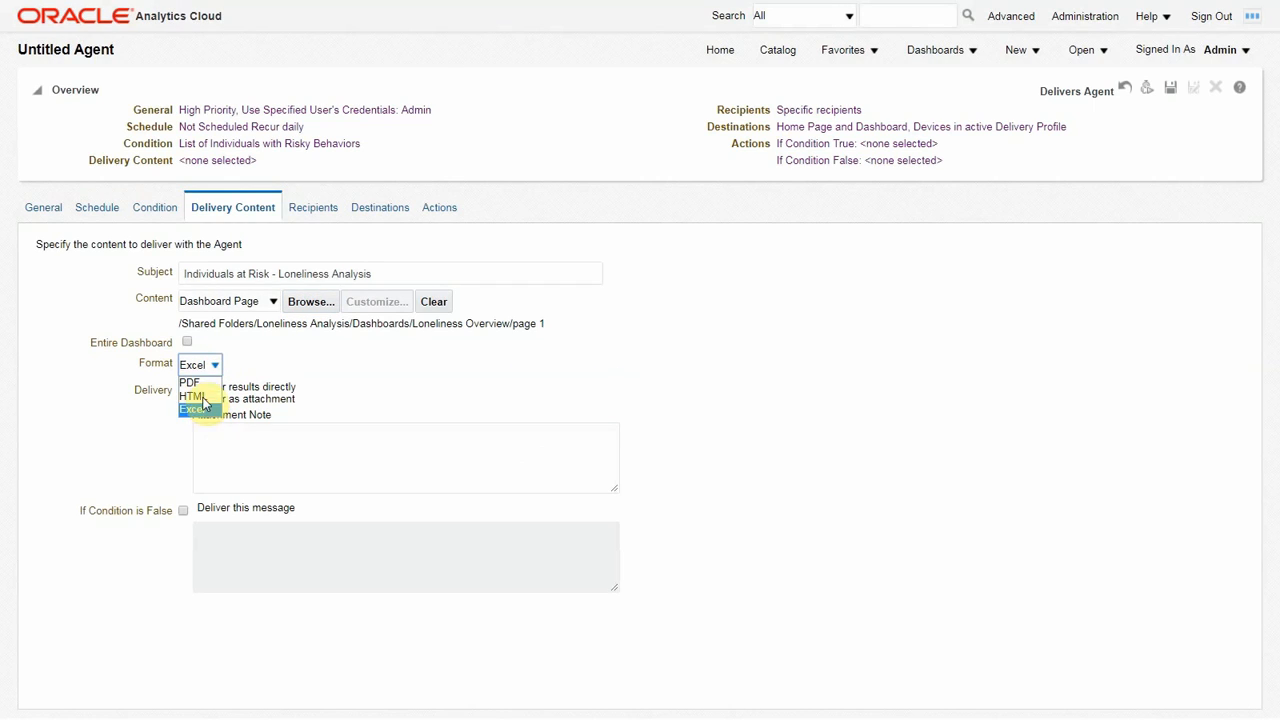
{"action": "left_click", "coordinate": [186, 342]}
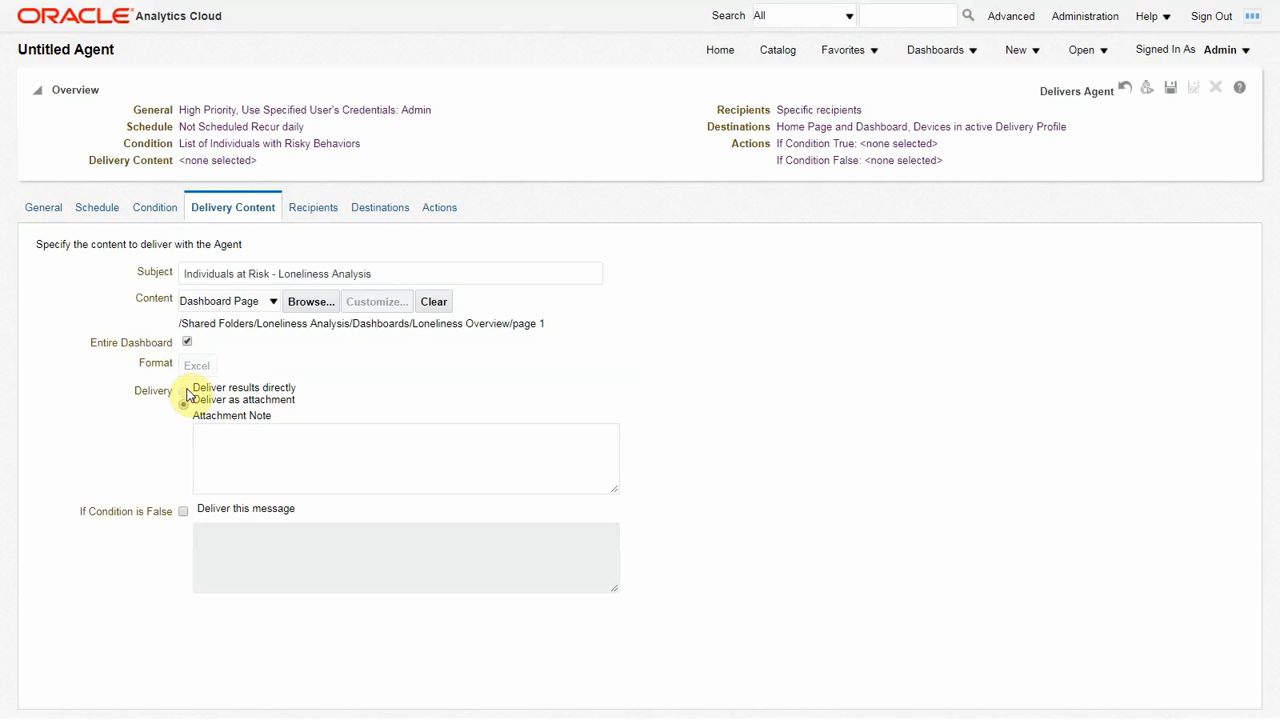
{"action": "left_click", "coordinate": [312, 218]}
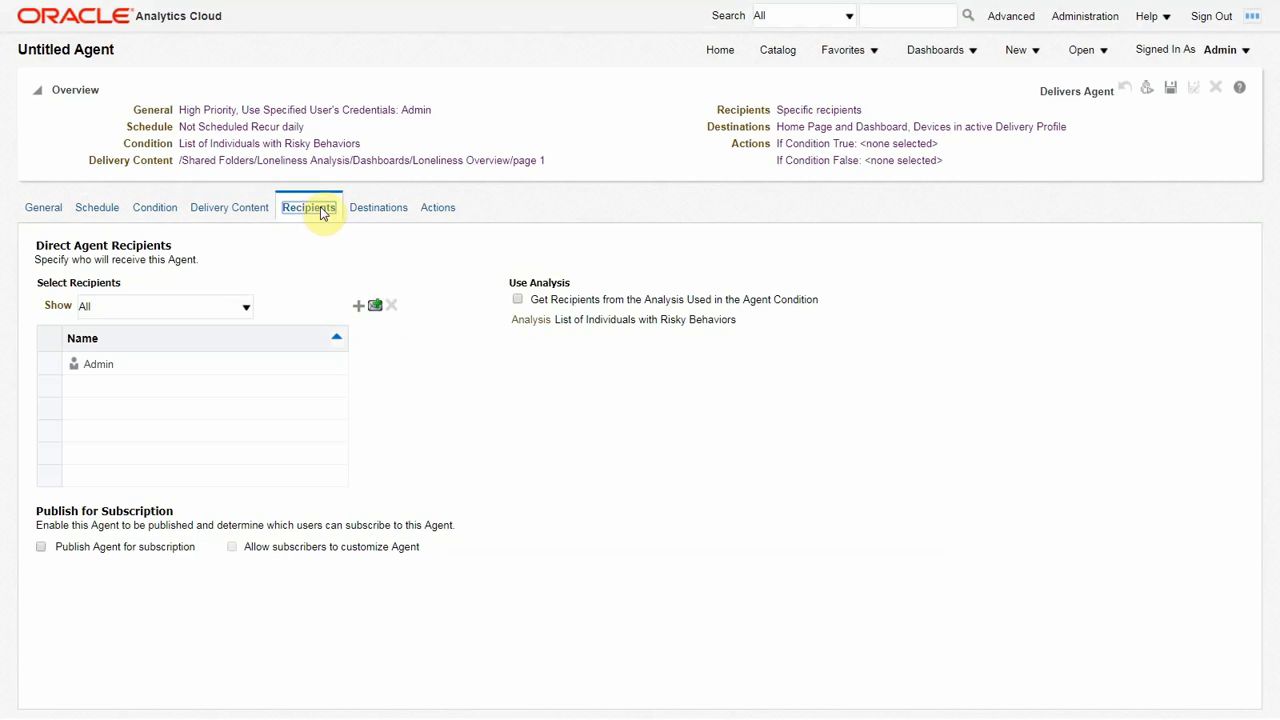
{"action": "left_click", "coordinate": [366, 212]}
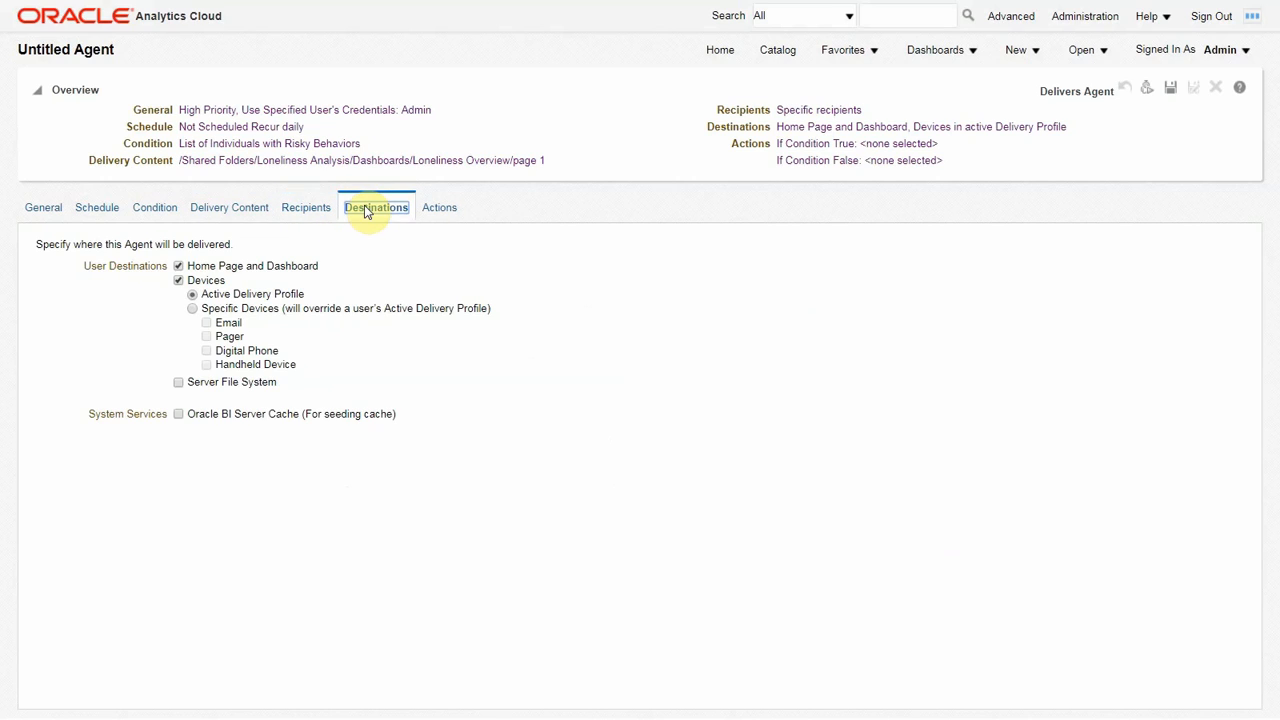
{"action": "left_click", "coordinate": [436, 215]}
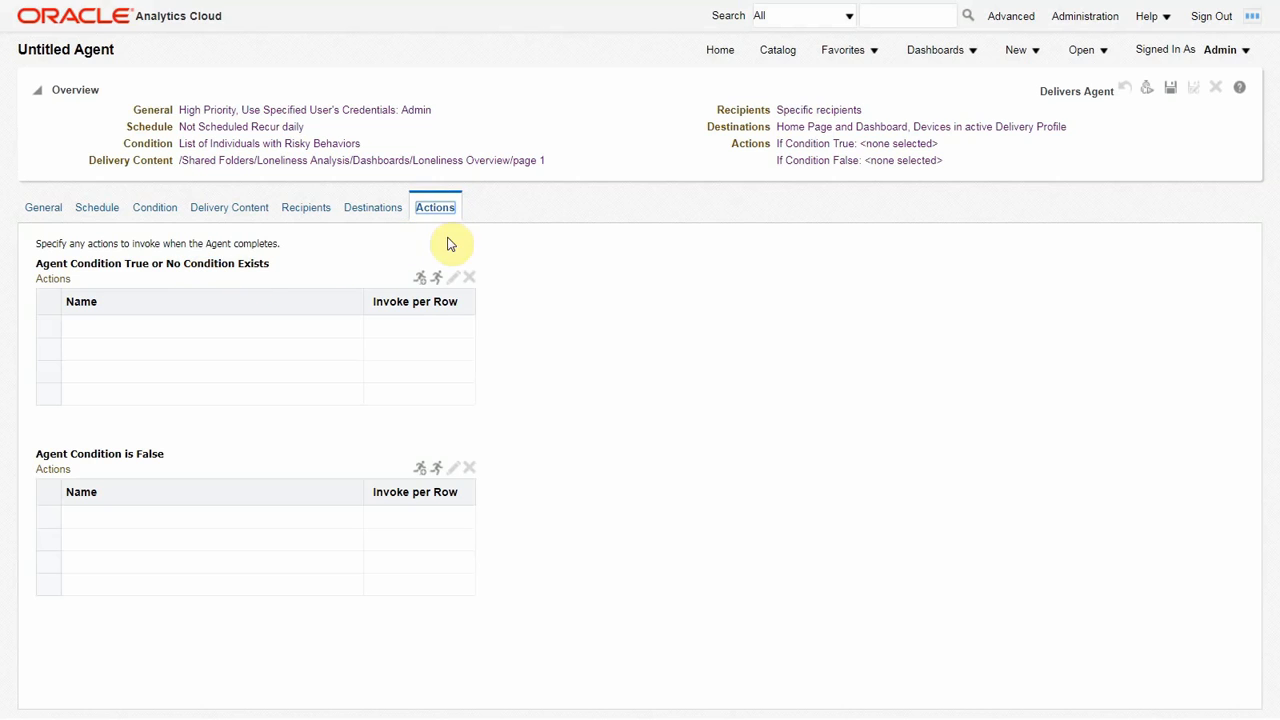
Step: Save the agent as "Demo Agent" in the shared Loneliness Analysis folder
{"action": "left_click", "coordinate": [1170, 88]}
{"action": "left_click", "coordinate": [500, 337]}
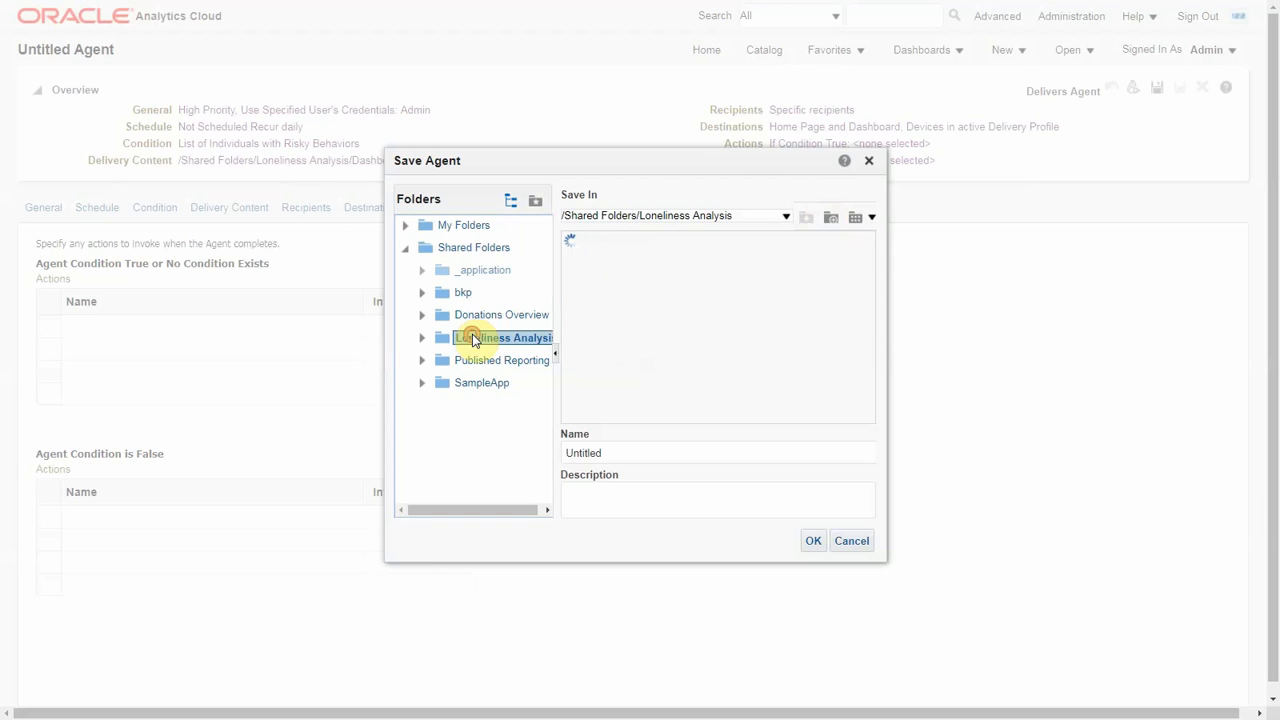
{"action": "left_click", "coordinate": [626, 451]}
{"action": "left_click_drag", "start_coordinate": [626, 451], "coordinate": [576, 447]}
{"action": "type", "text": "Demo Agent"}
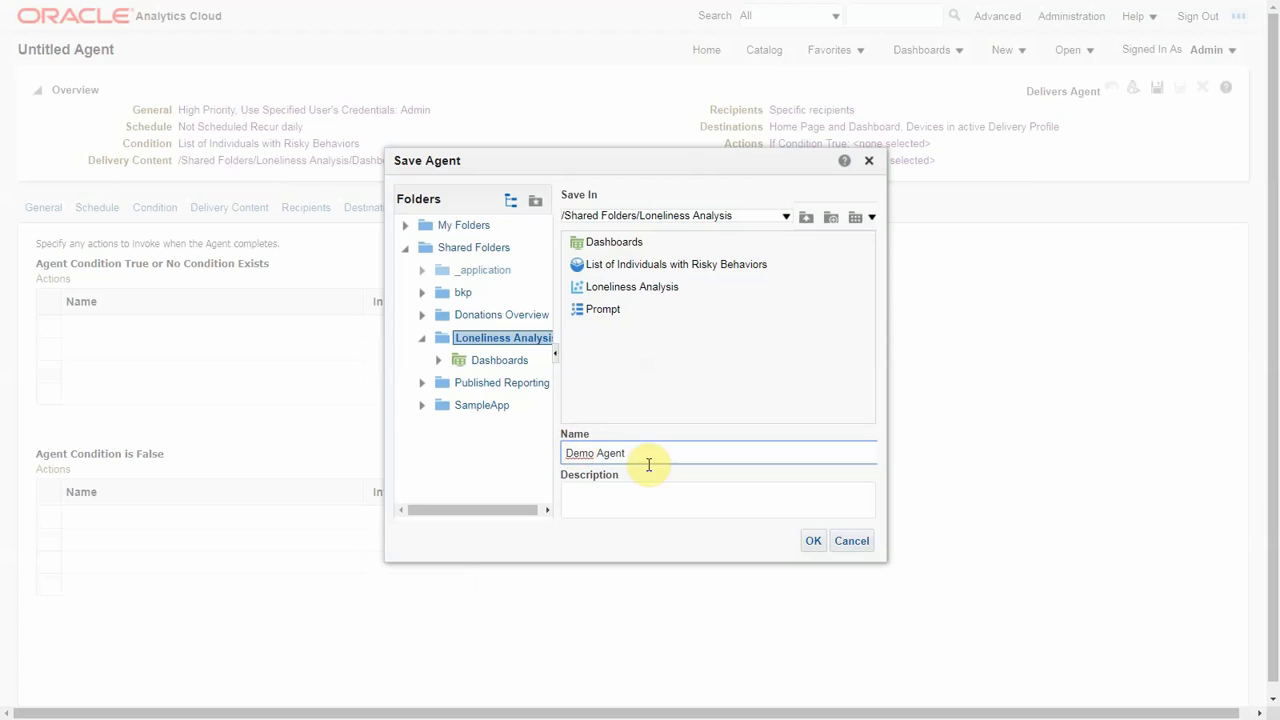
{"action": "left_click", "coordinate": [814, 541]}
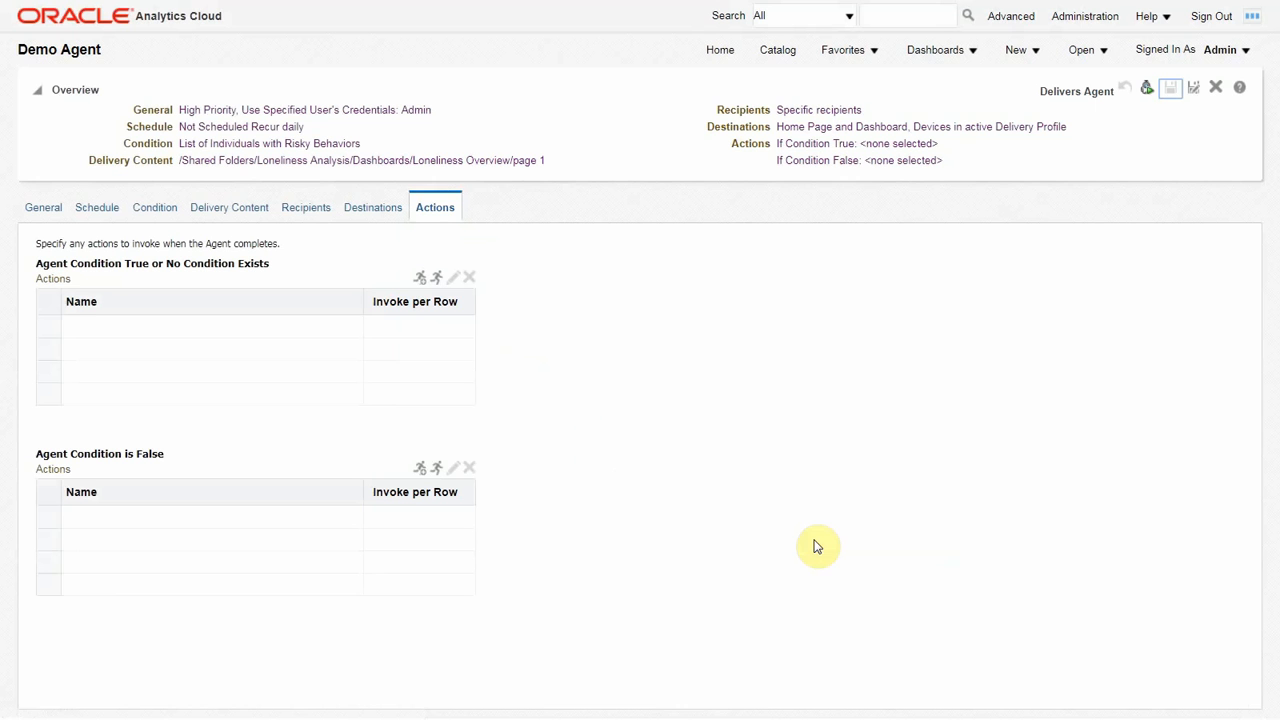
Step: Run the saved agent and check the home page and alerts for its delivery
{"action": "left_click", "coordinate": [1148, 89]}
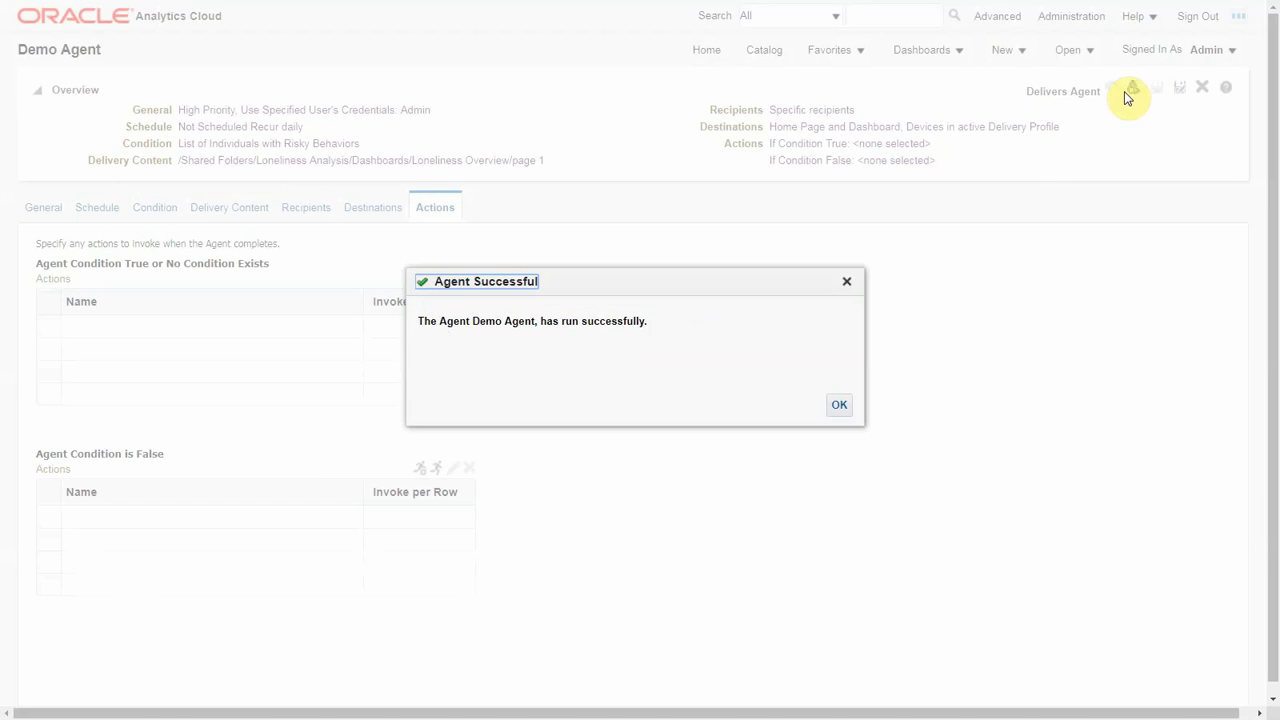
{"action": "left_click", "coordinate": [836, 405]}
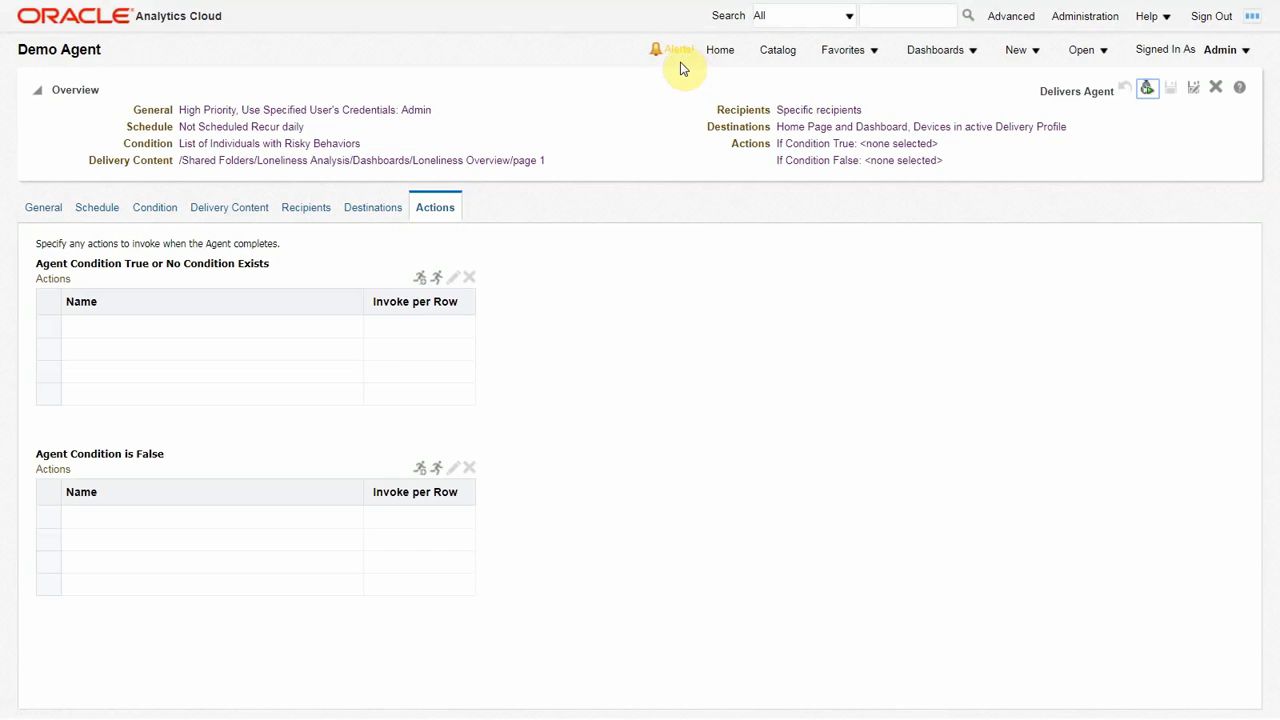
{"action": "left_click", "coordinate": [720, 55]}
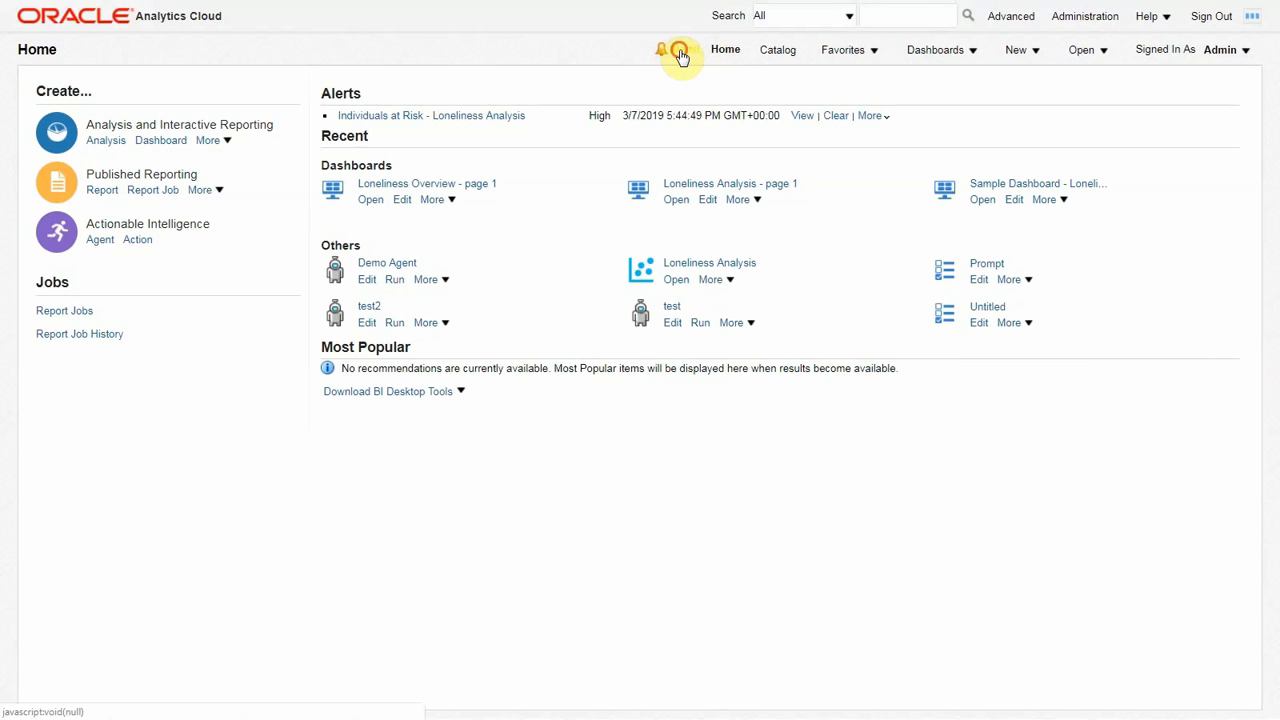
{"action": "left_click", "coordinate": [680, 52]}
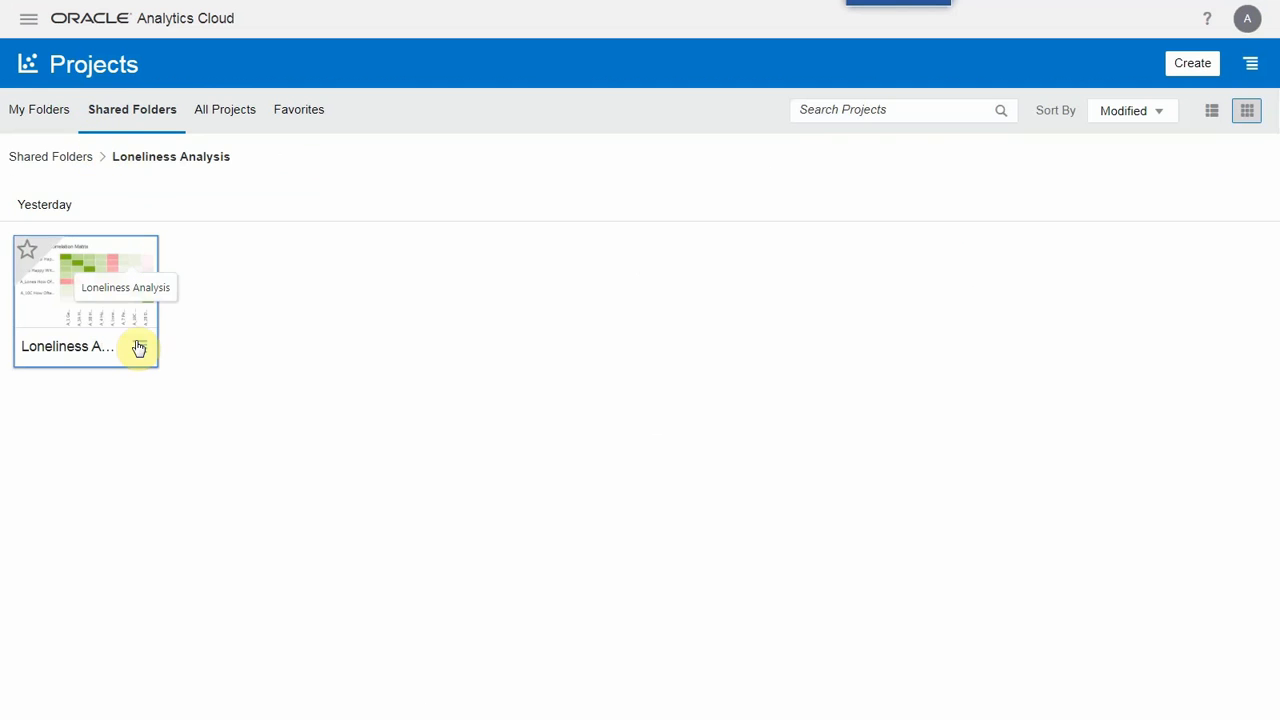
Step: Inspect the Loneliness Analysis project's sharing and access settings in the shared folder, and close its properties
{"action": "left_click", "coordinate": [141, 353]}
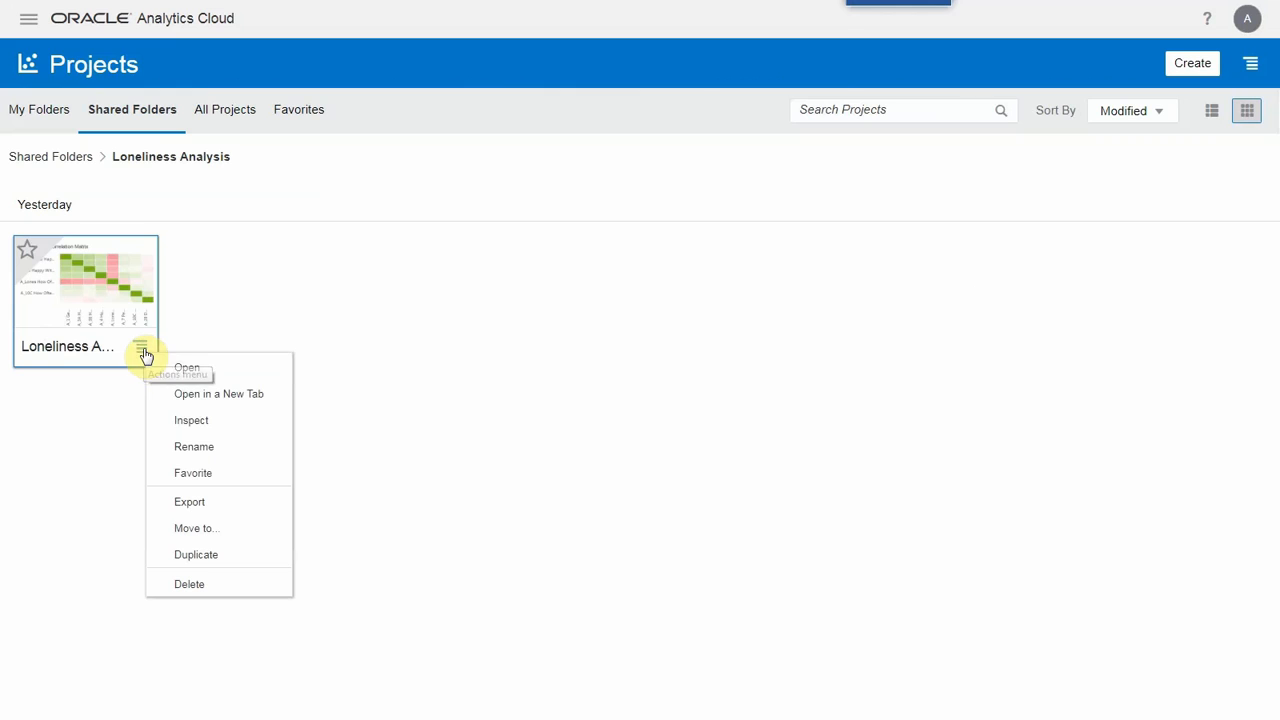
{"action": "left_click", "coordinate": [188, 430]}
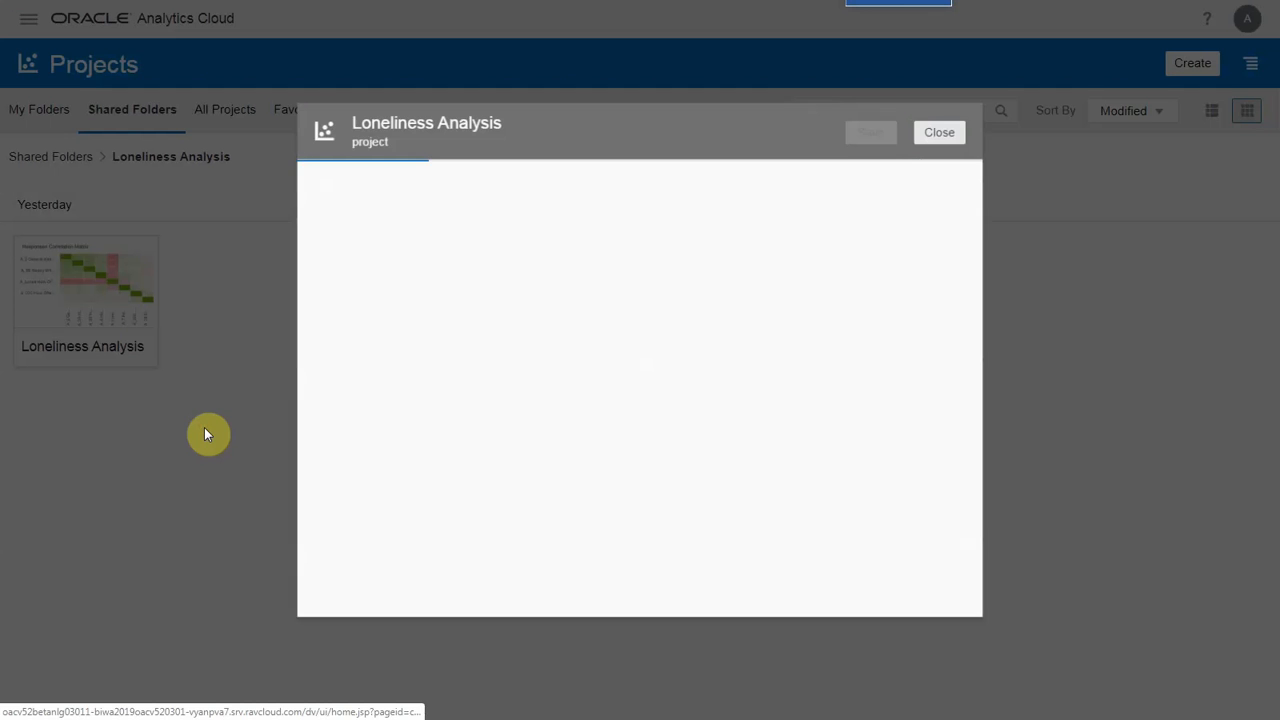
{"action": "left_click", "coordinate": [334, 221]}
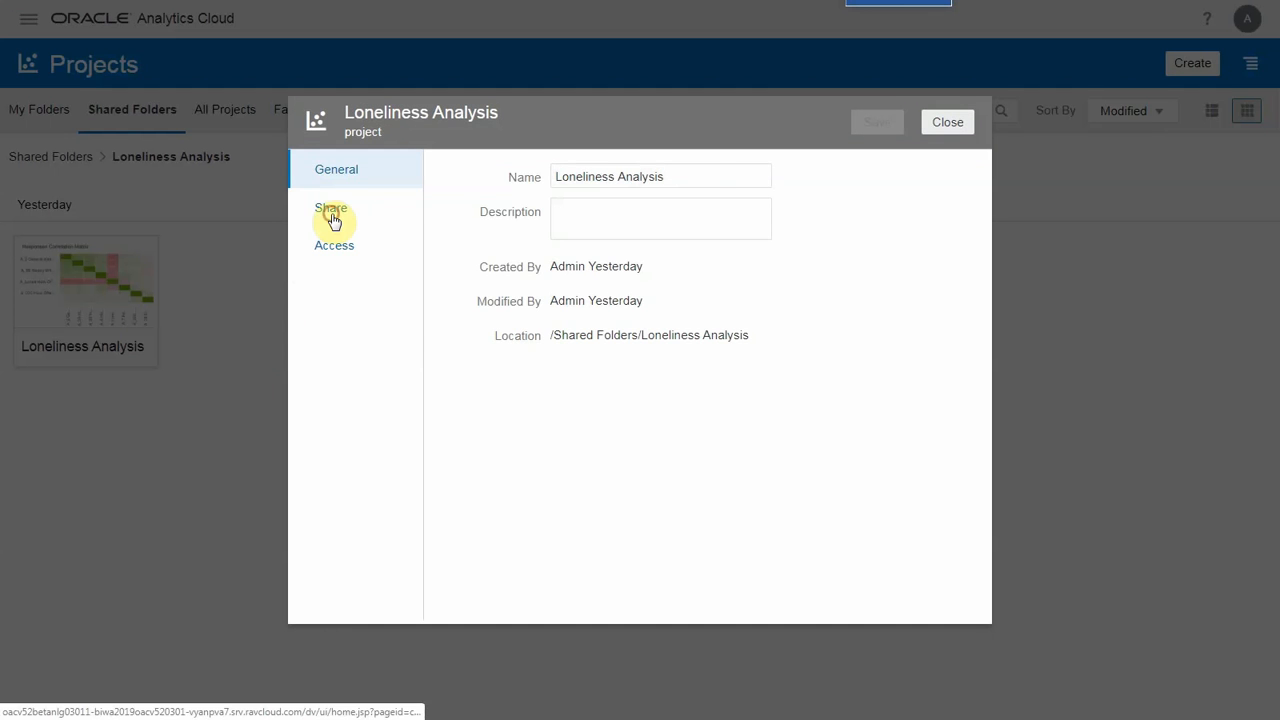
{"action": "left_click", "coordinate": [352, 255]}
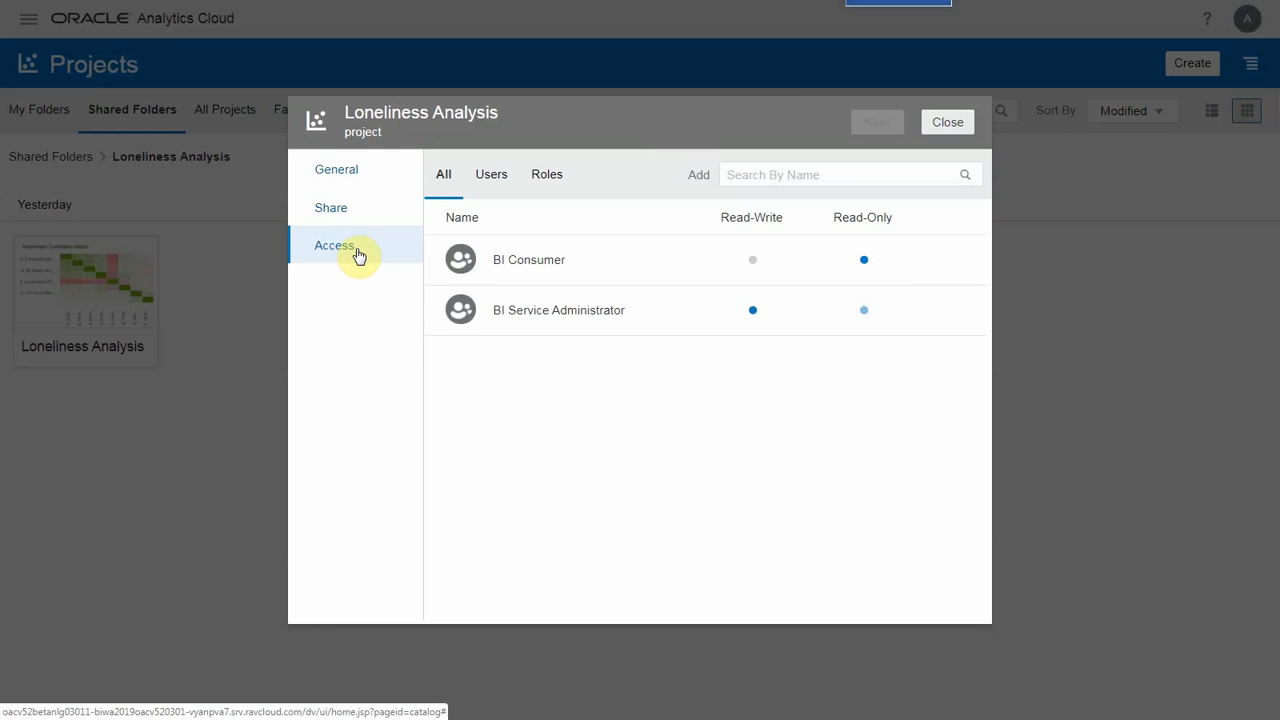
{"action": "left_click", "coordinate": [962, 138]}
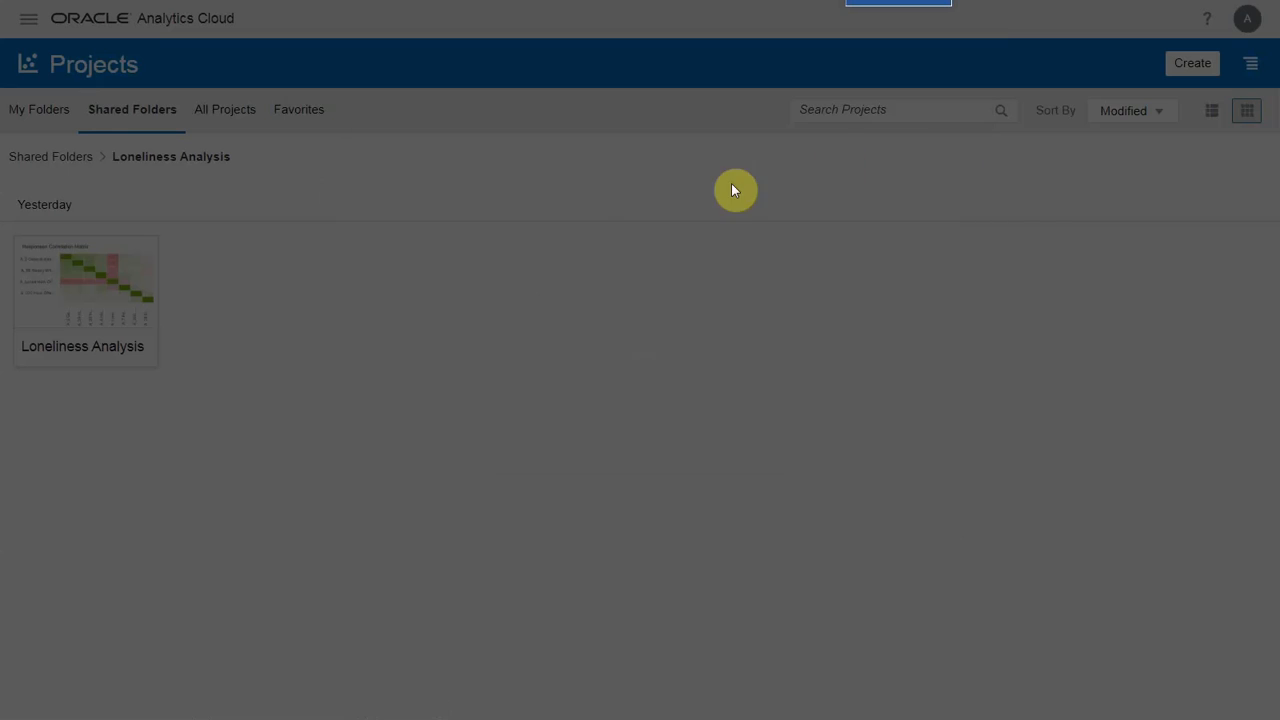
Step: Inspect the KFF Loneliness data set's access and general properties, certify the data set, and close its properties
{"action": "left_click", "coordinate": [28, 19]}
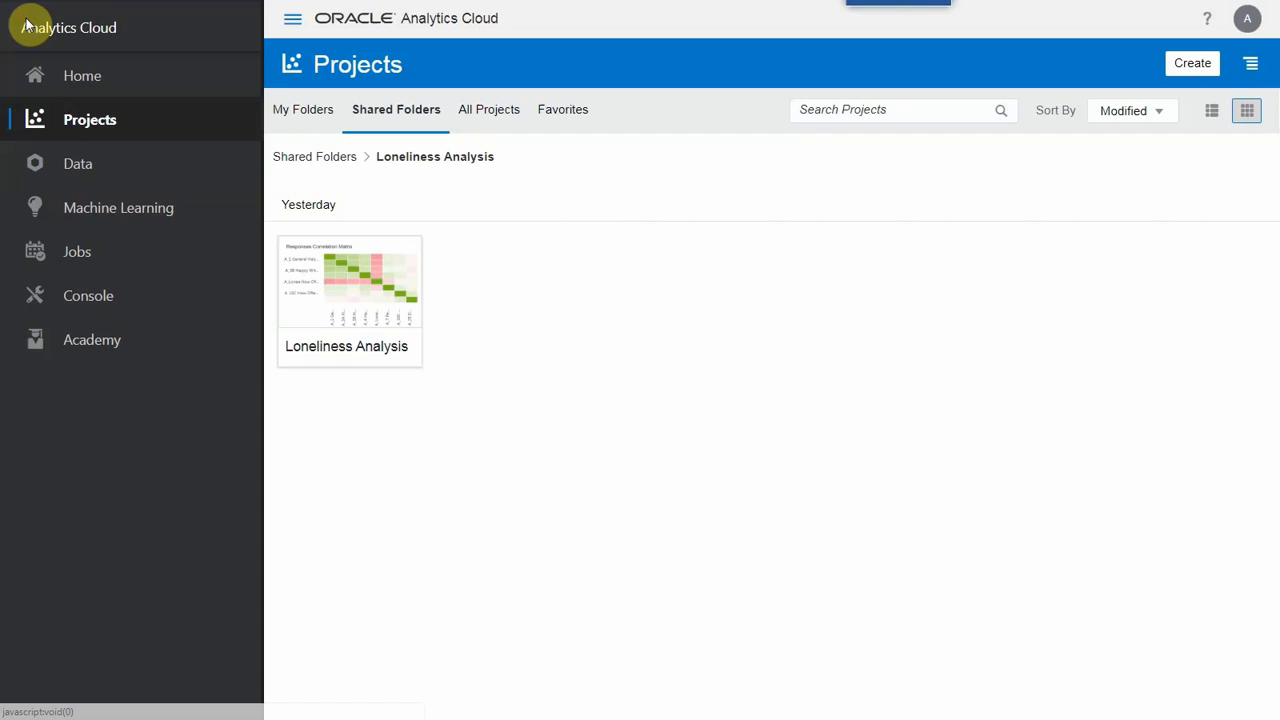
{"action": "left_click", "coordinate": [71, 163]}
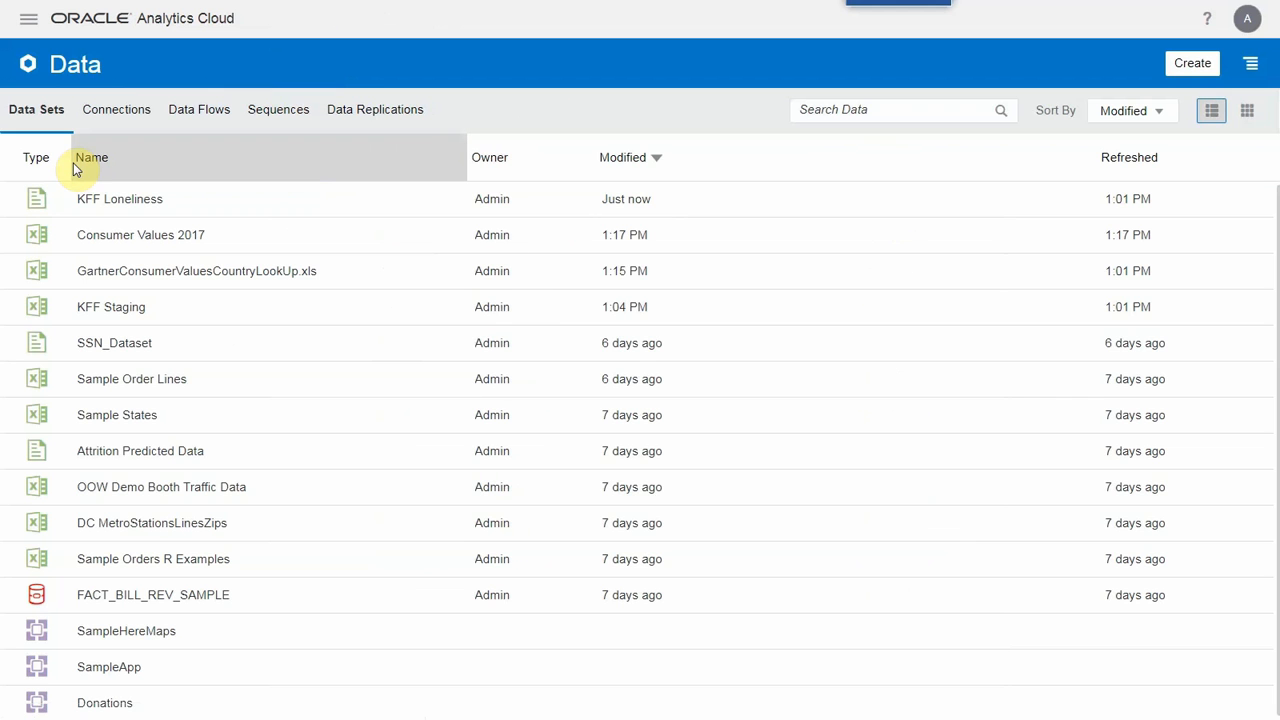
{"action": "left_click", "coordinate": [121, 200]}
{"action": "right_click", "coordinate": [121, 203]}
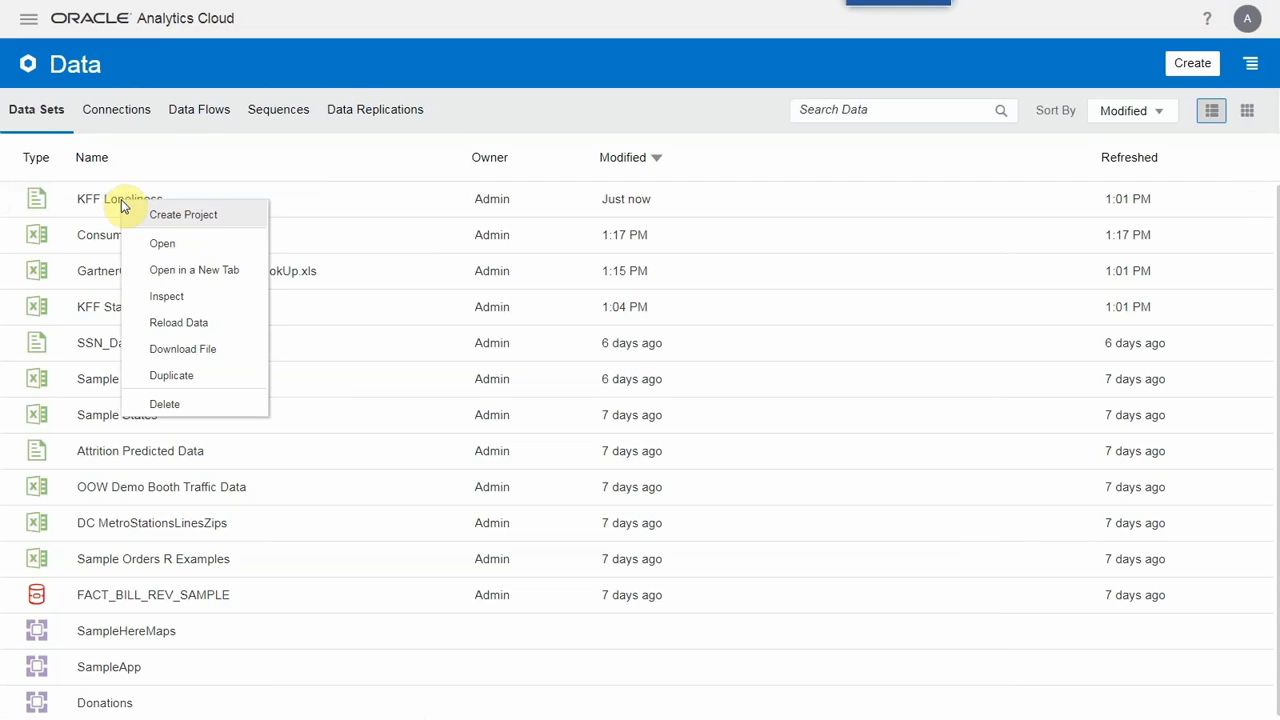
{"action": "left_click", "coordinate": [165, 298]}
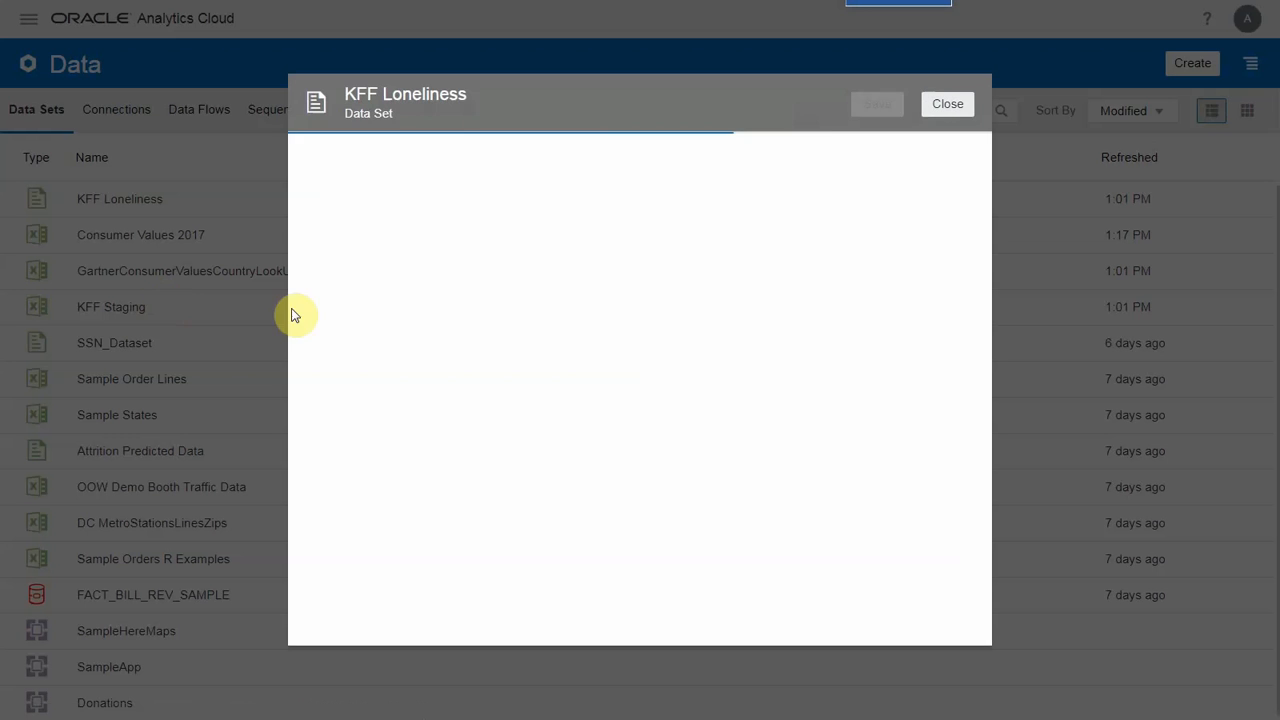
{"action": "left_click", "coordinate": [344, 266]}
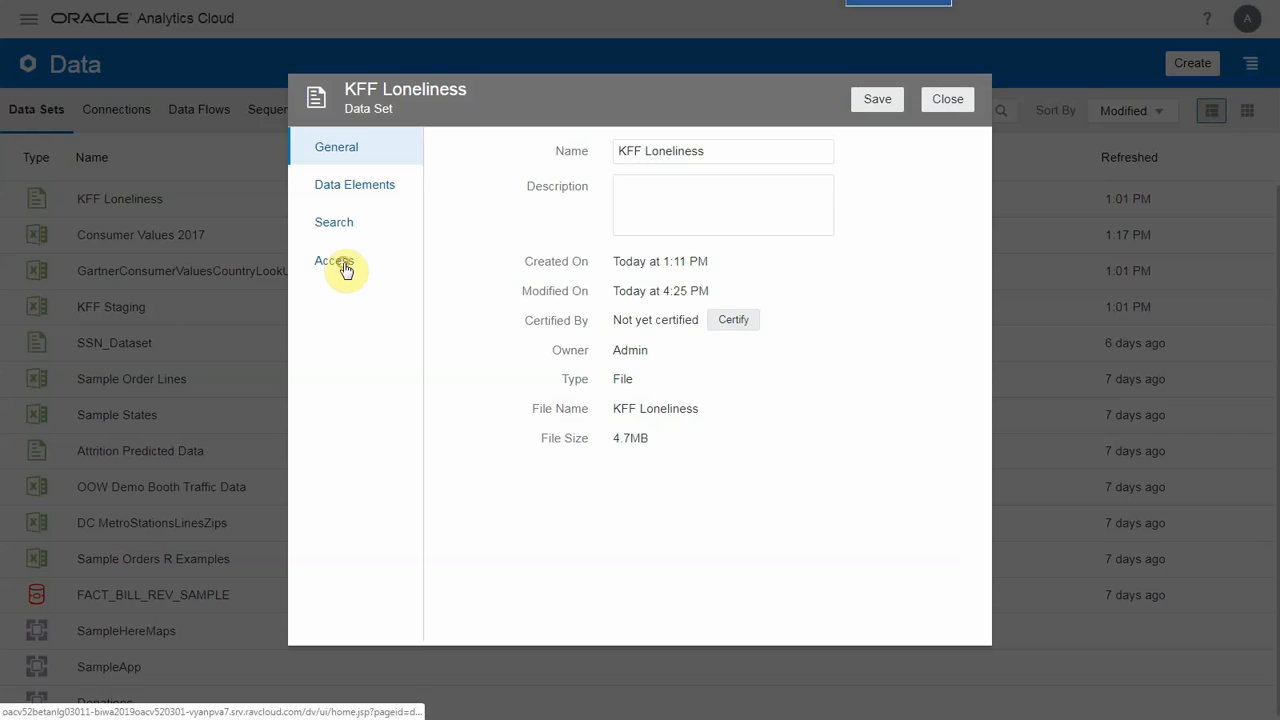
{"action": "left_click", "coordinate": [348, 153]}
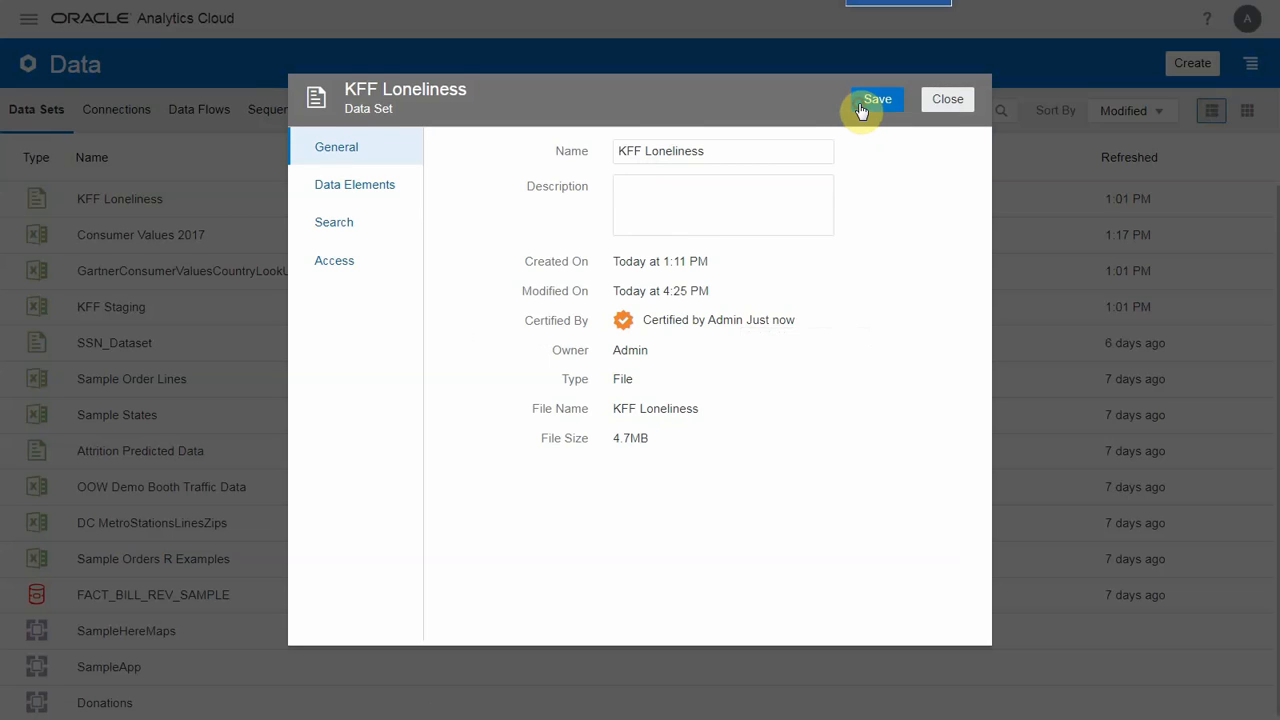
{"action": "left_click", "coordinate": [936, 100]}
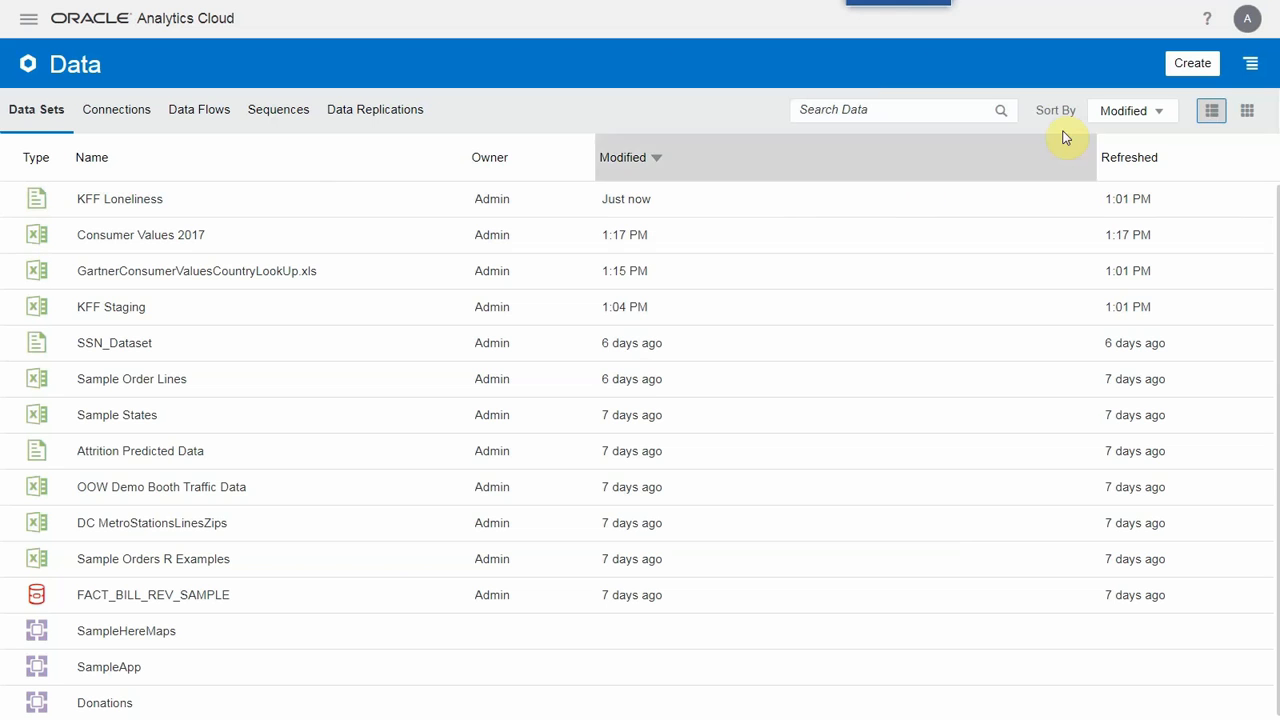
Step: Create a project from the KFF LONELINESS SUBJECT AREA and expand its LONELINESS folder to reach the AGE_ column
{"action": "left_click", "coordinate": [1192, 70]}
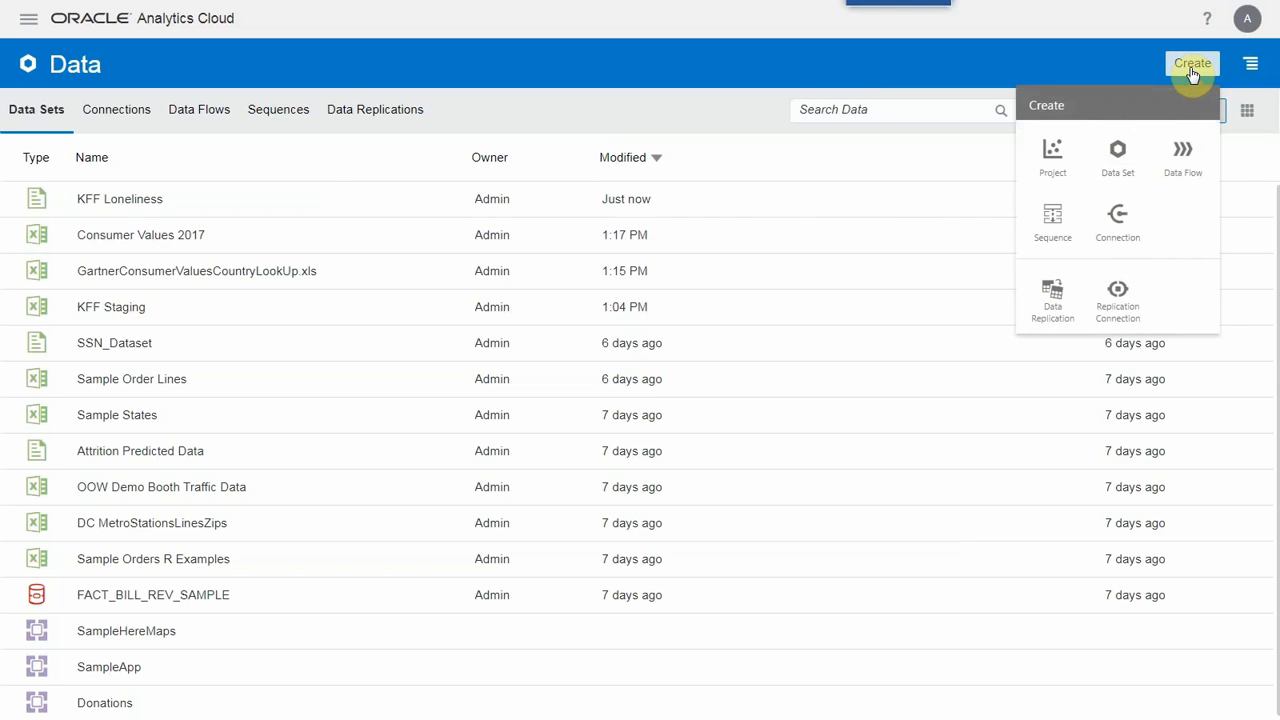
{"action": "left_click", "coordinate": [1055, 160]}
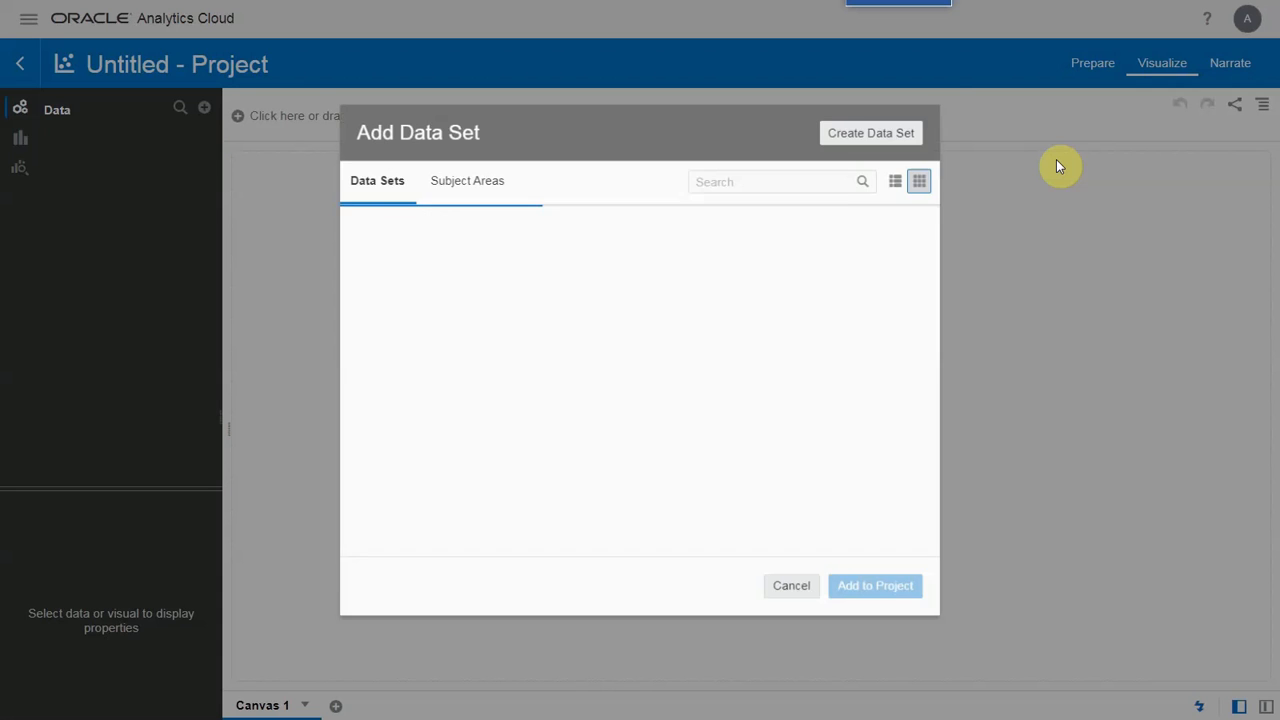
{"action": "left_click", "coordinate": [486, 186]}
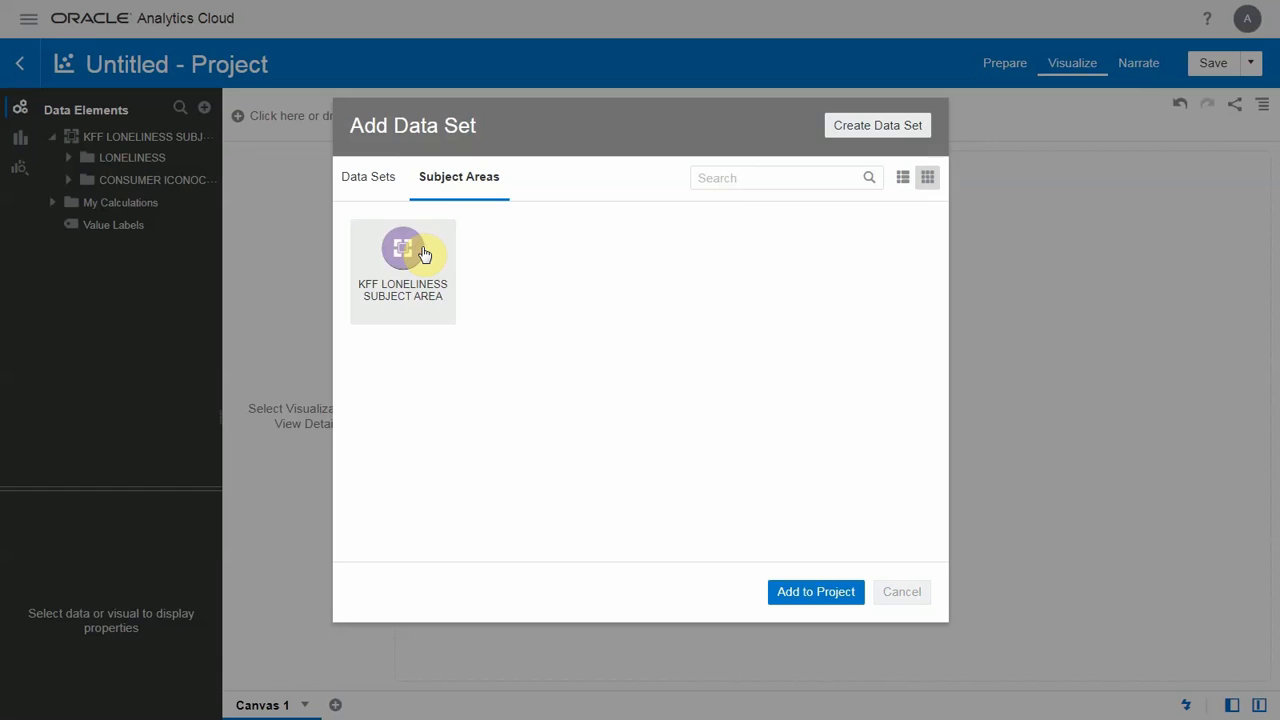
{"action": "double_click", "coordinate": [424, 254]}
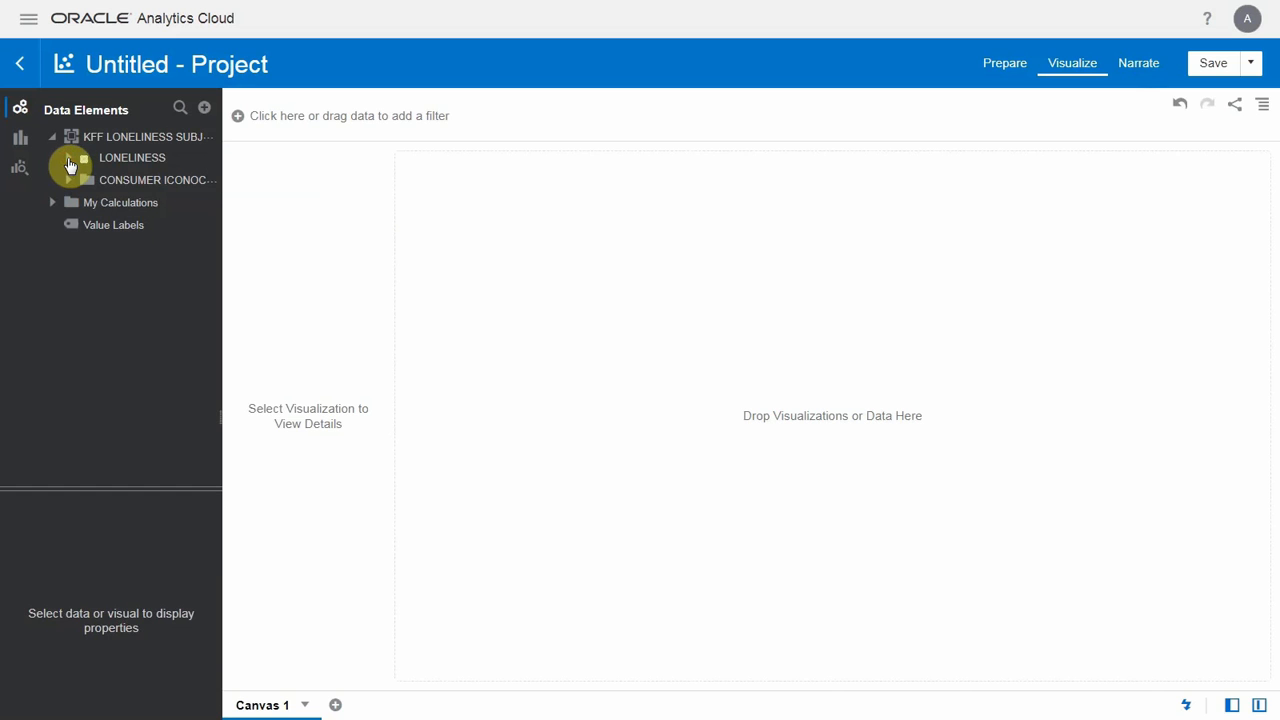
{"action": "left_click", "coordinate": [69, 161]}
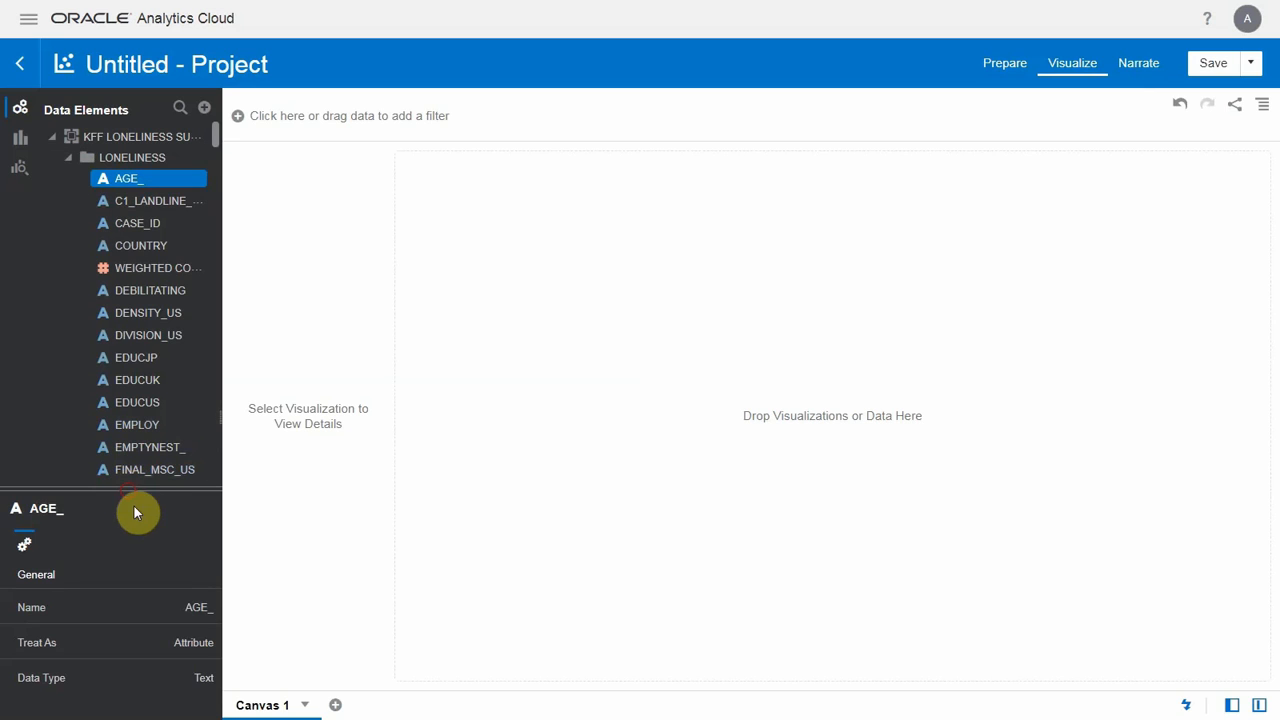
{"action": "left_click_drag", "start_coordinate": [134, 506], "coordinate": [257, 640]}
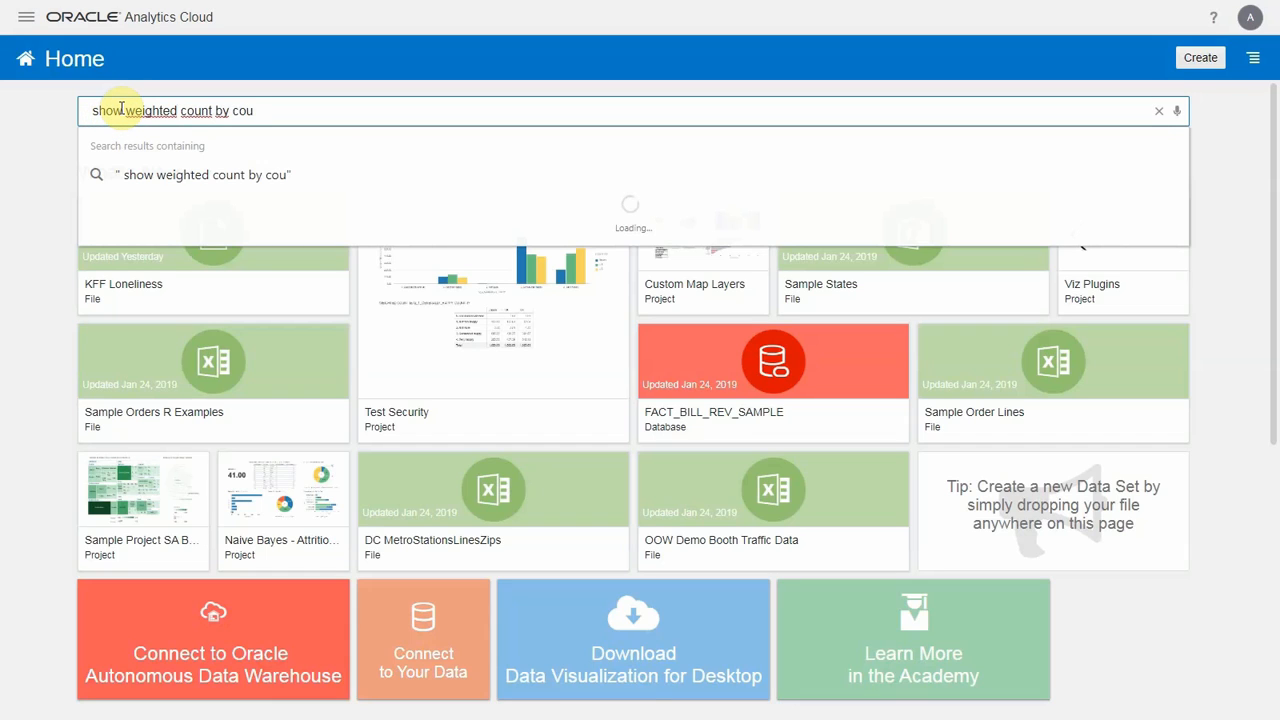
Step: Query the home page with "show weighted count by cou", and visualize Weighted count from KFF 4 NLP using the synonym "score"
{"action": "key", "text": "Return"}
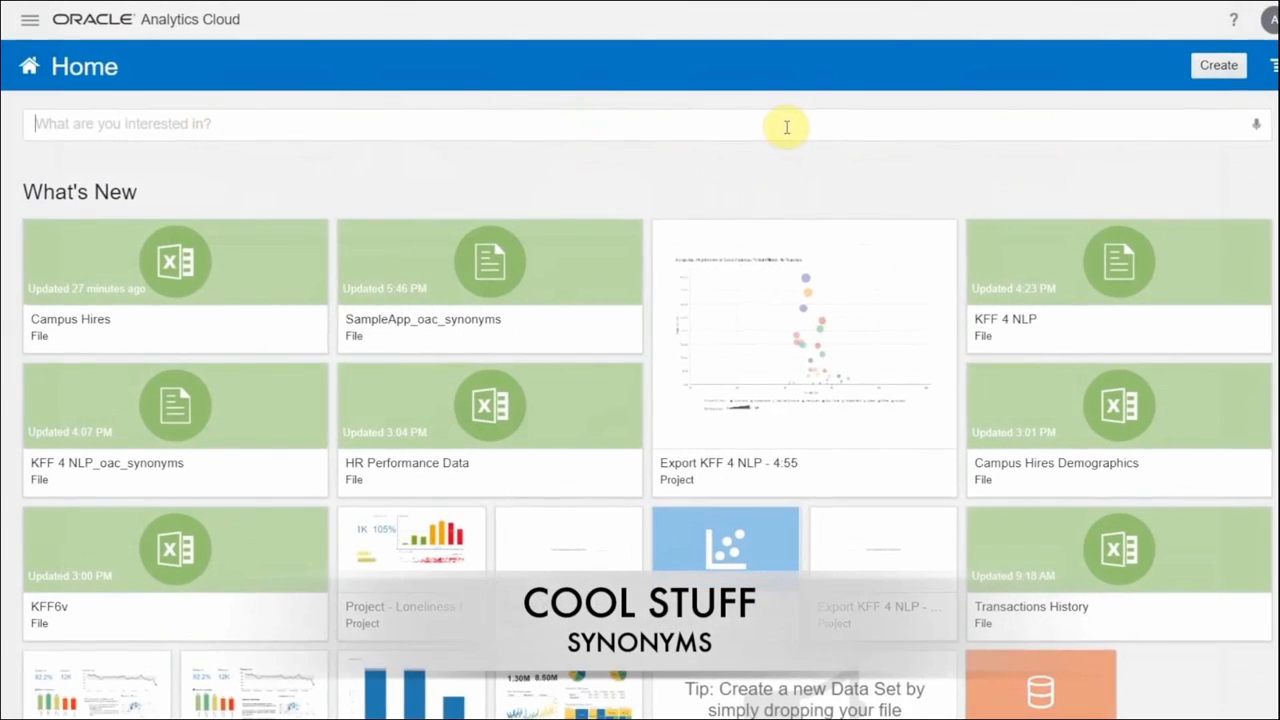
{"action": "left_click", "coordinate": [800, 128]}
{"action": "type", "text": "s"}
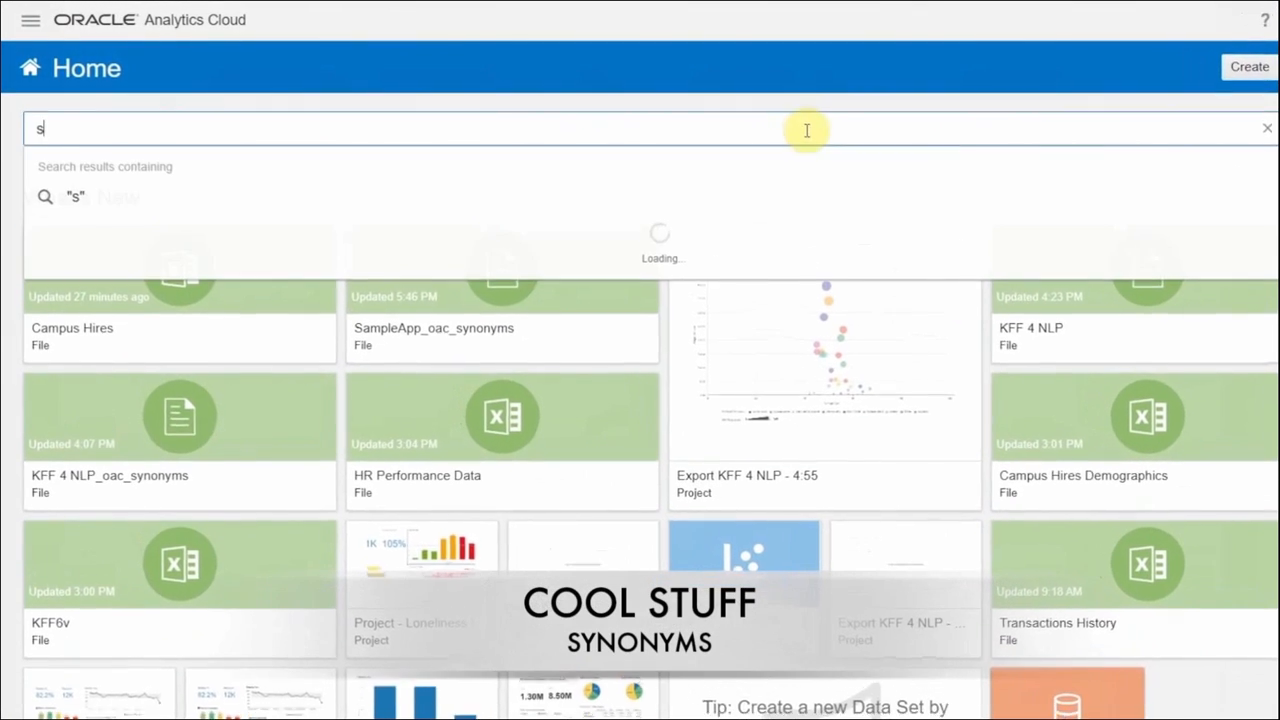
{"action": "type", "text": "core"}
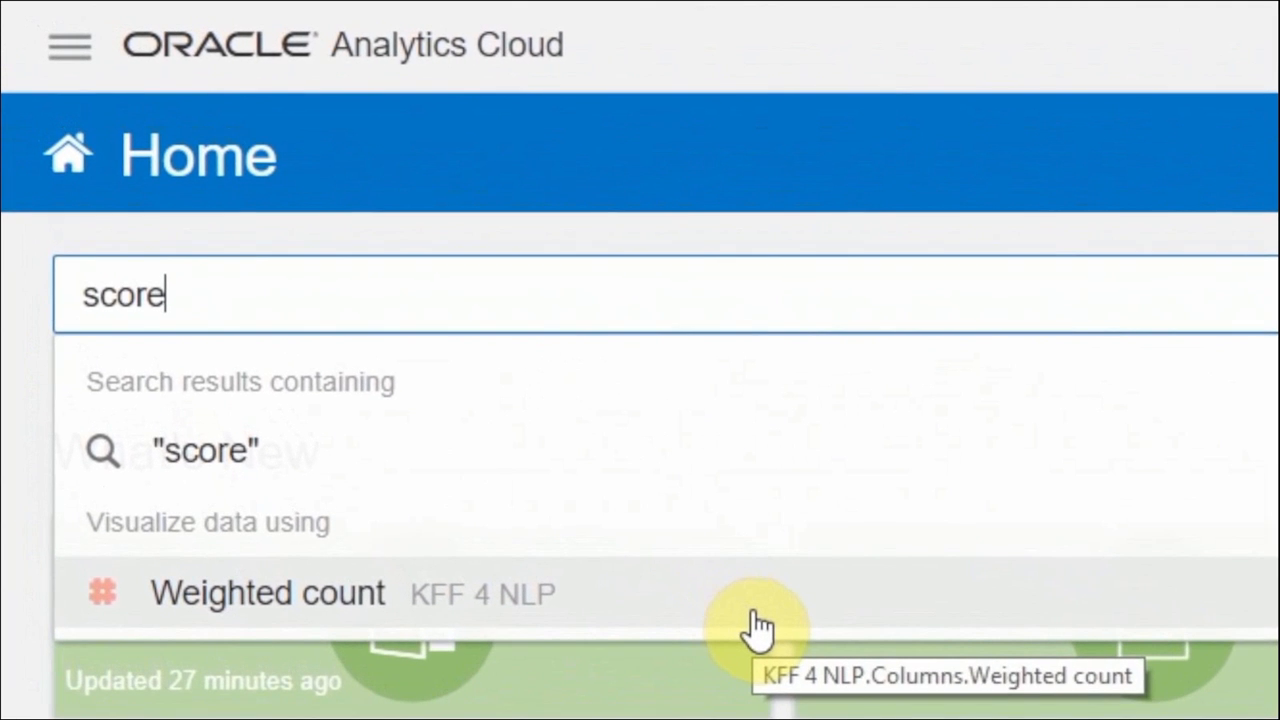
{"action": "left_click", "coordinate": [757, 628]}
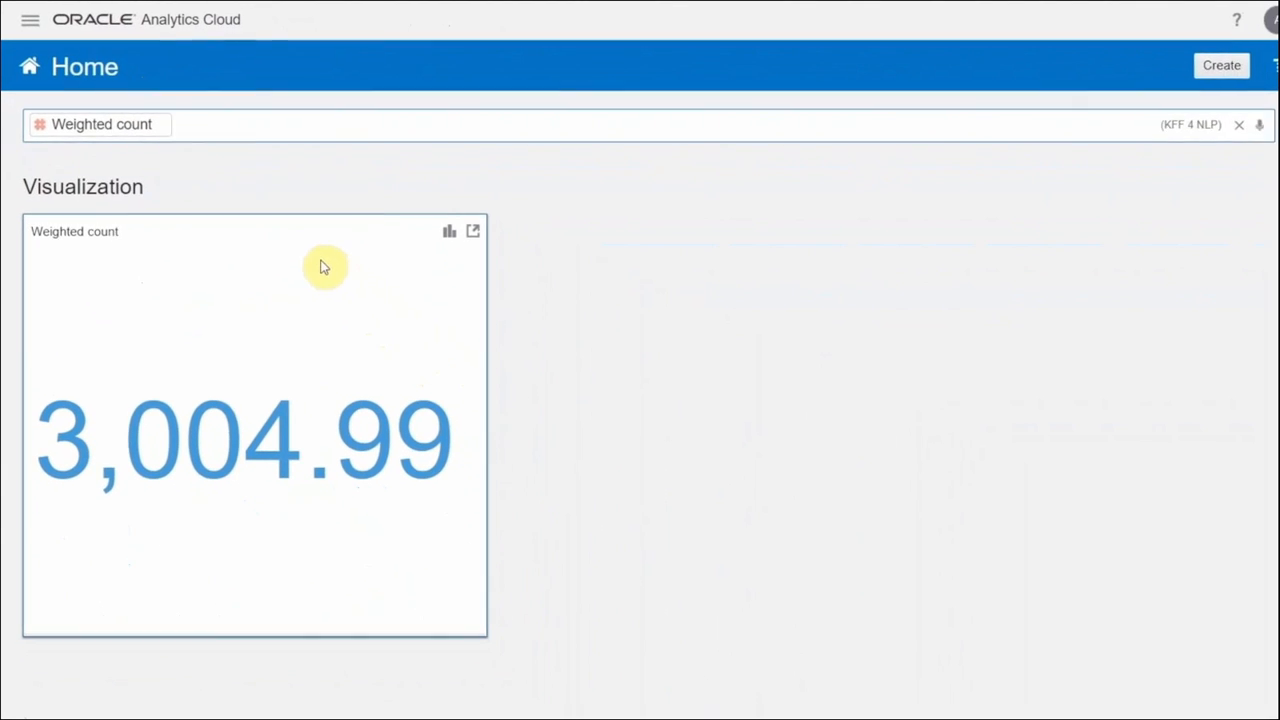
Step: Add the General Happiness and Generation columns to the Weighted count query on the home page
{"action": "type", "text": "gen"}
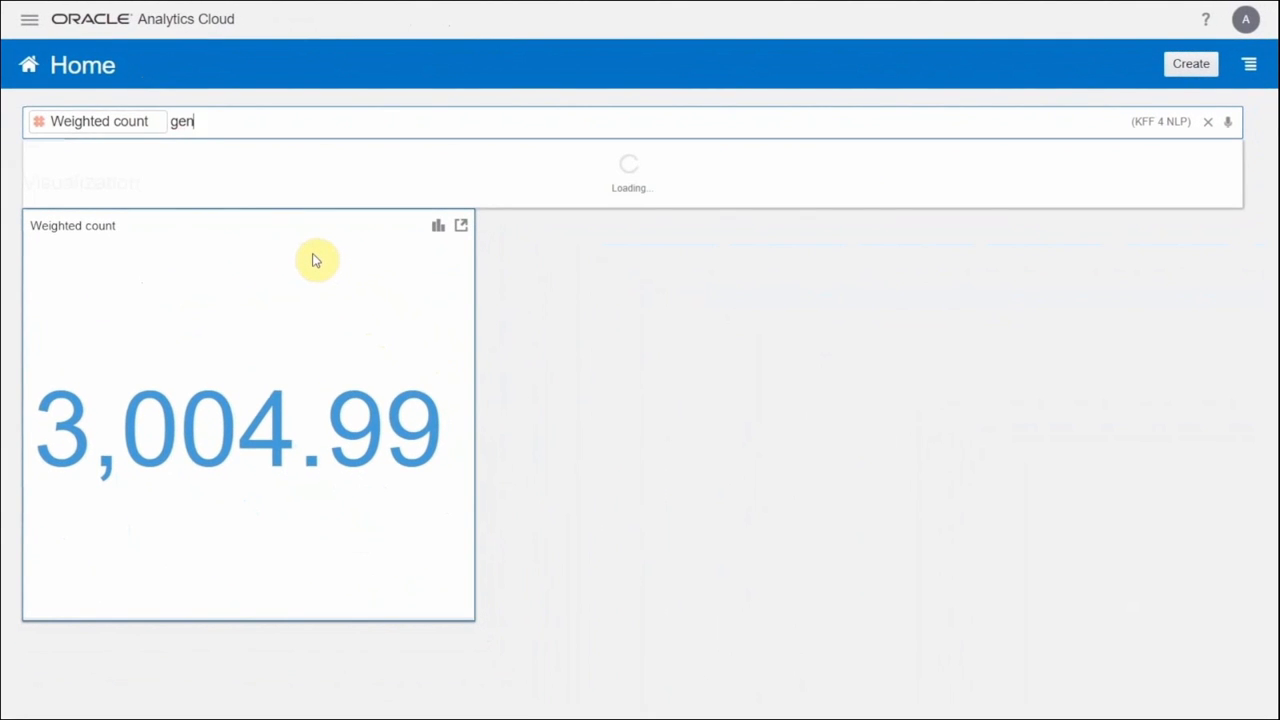
{"action": "type", "text": "eral Happiness"}
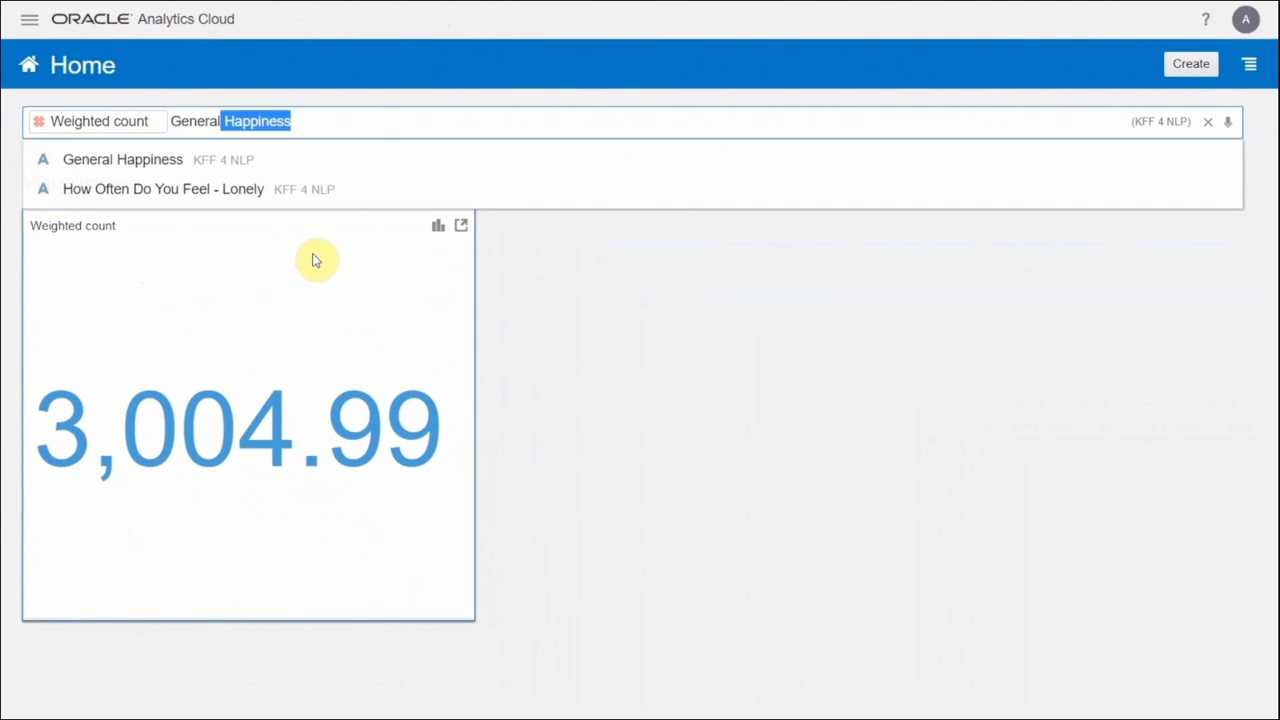
{"action": "left_click", "coordinate": [246, 163]}
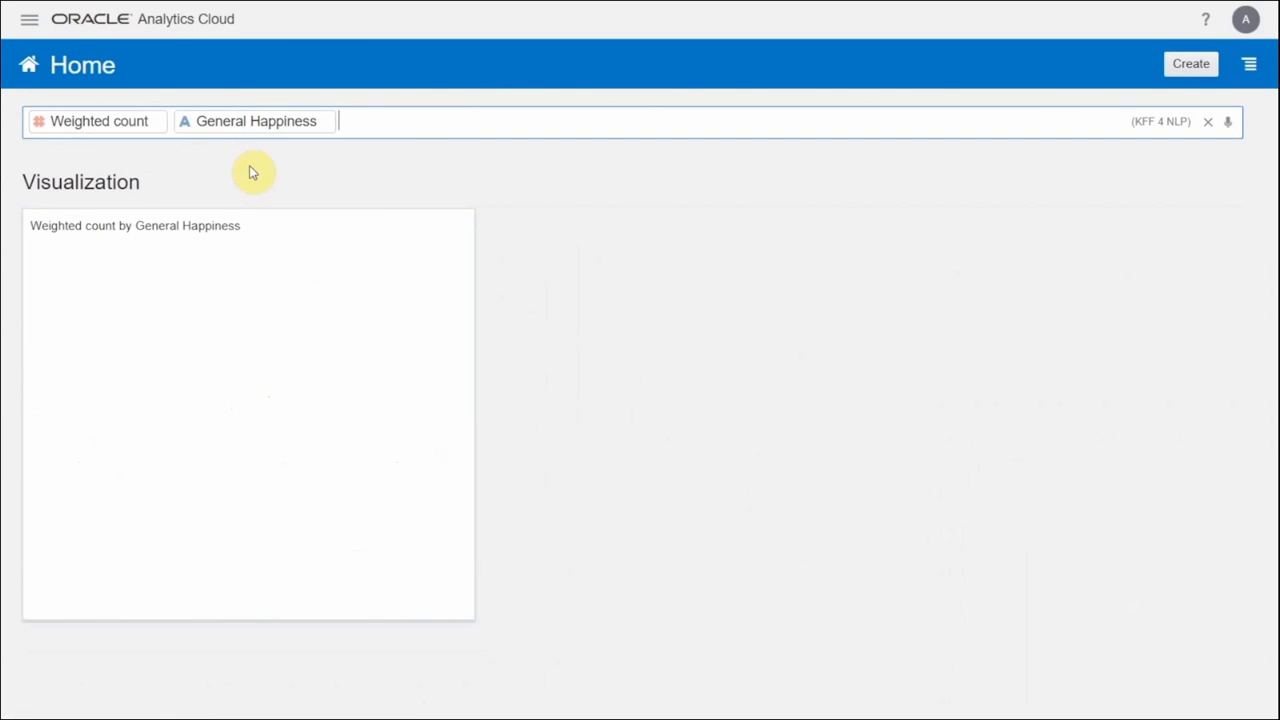
{"action": "type", "text": "gene"}
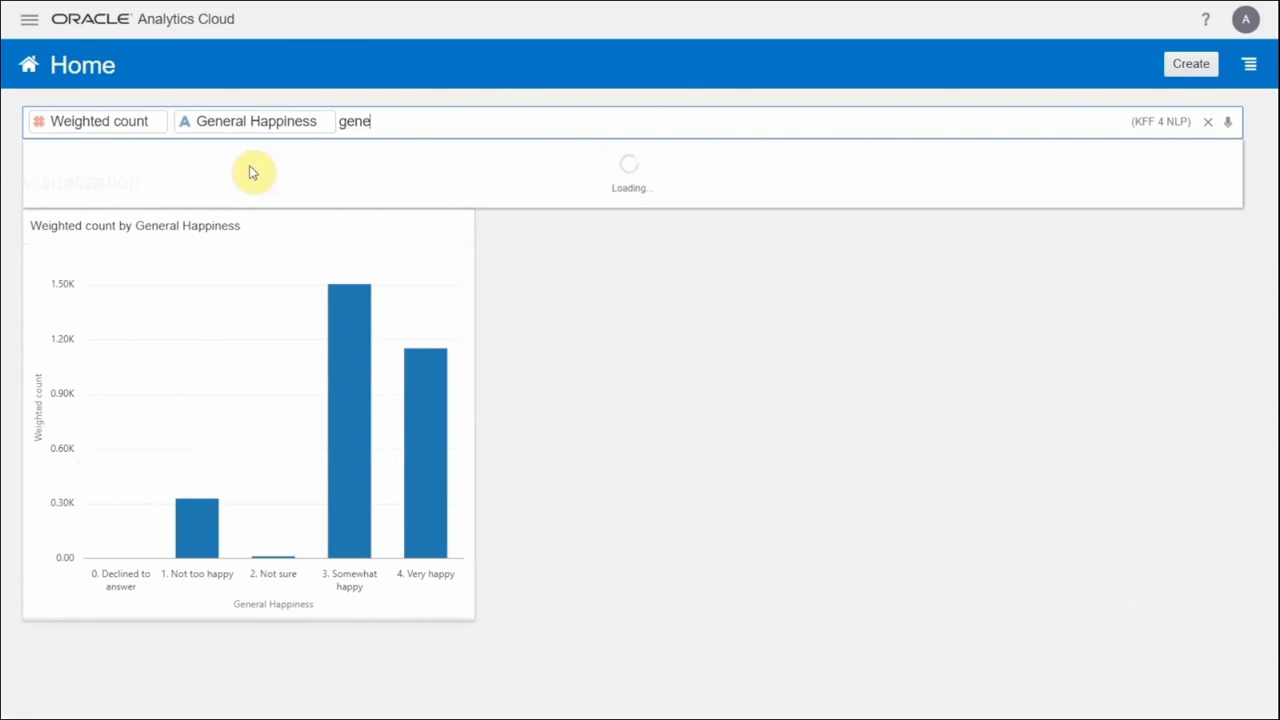
{"action": "type", "text": "ra"}
{"action": "left_click", "coordinate": [250, 170]}
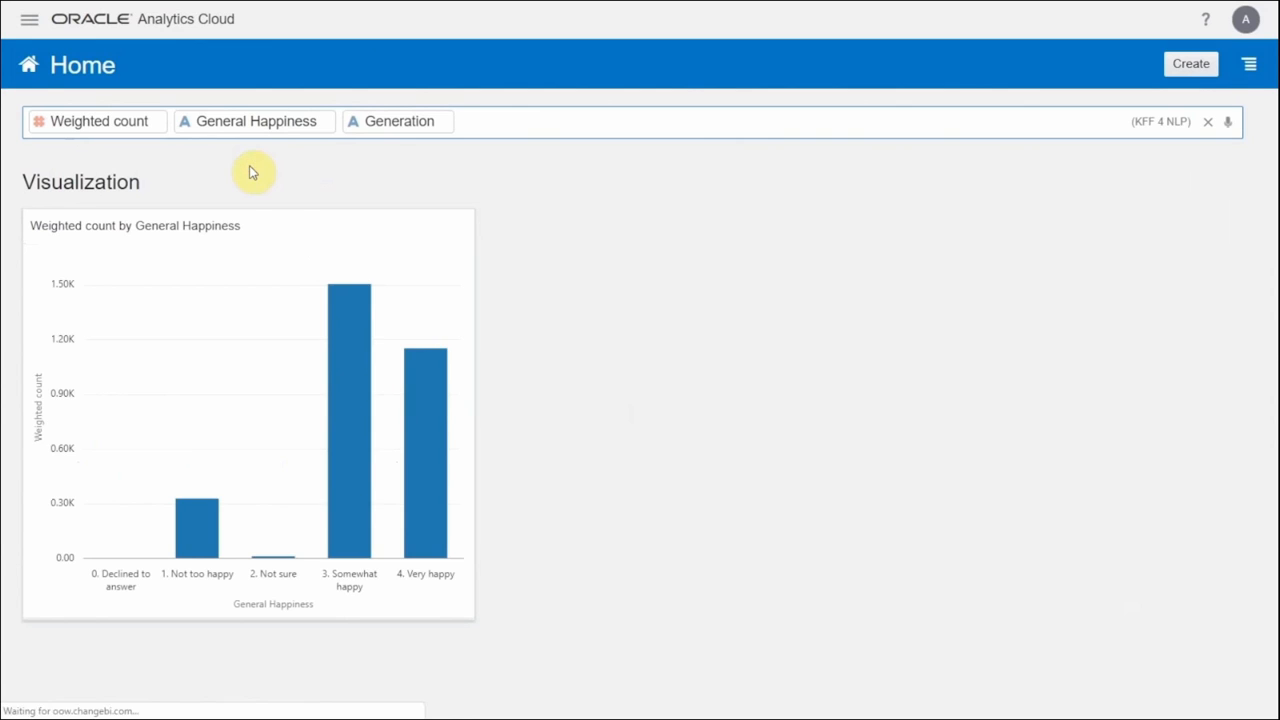
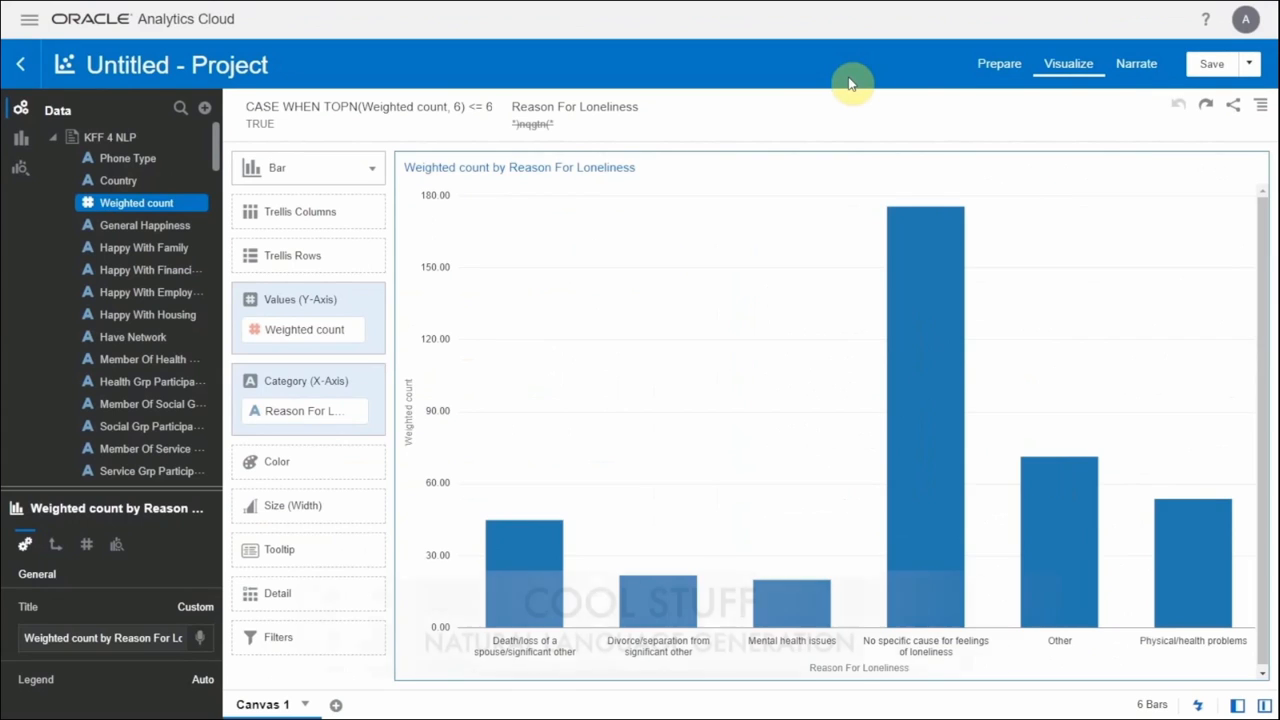
Step: Change the Weighted count by Reason For Loneliness bar chart to a natural-language visualization
{"action": "left_click", "coordinate": [344, 172]}
{"action": "left_click", "coordinate": [331, 478]}
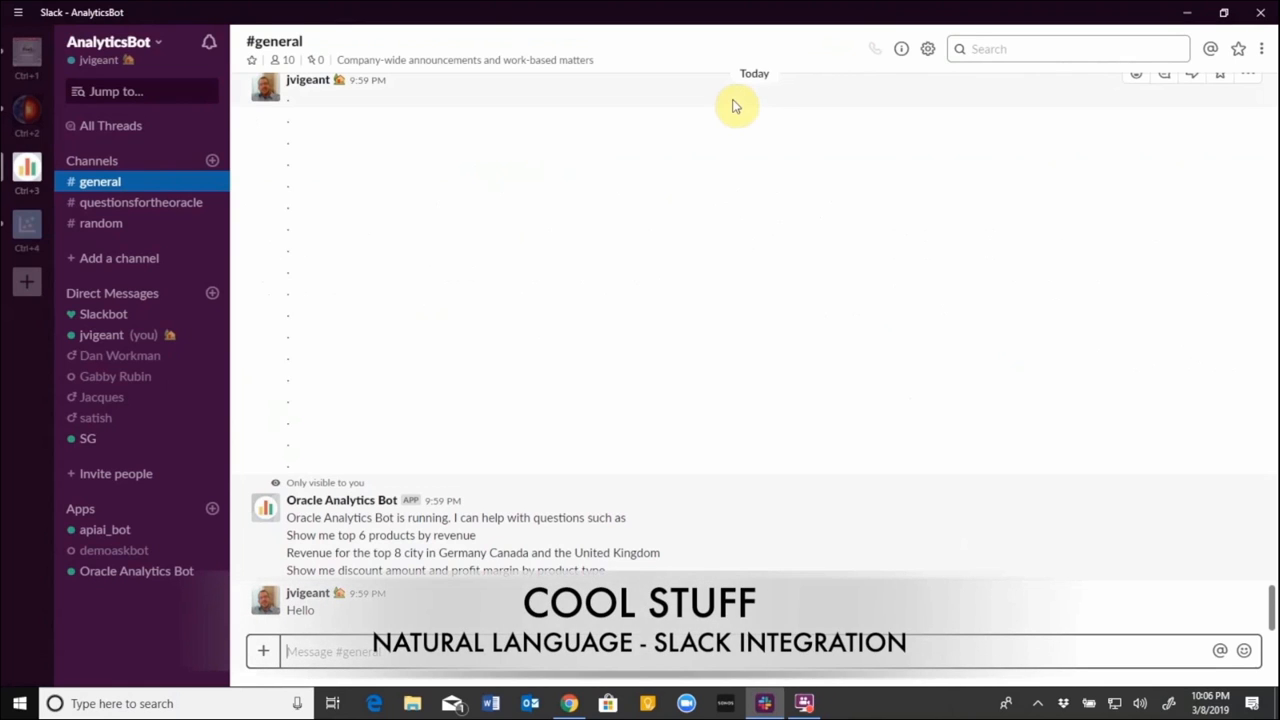
Step: In Slack's #general channel, send "/oac show me the score for politcal afiliation in japan and the UK" to the Oracle Analytics Bot
{"action": "type", "text": "/oac"}
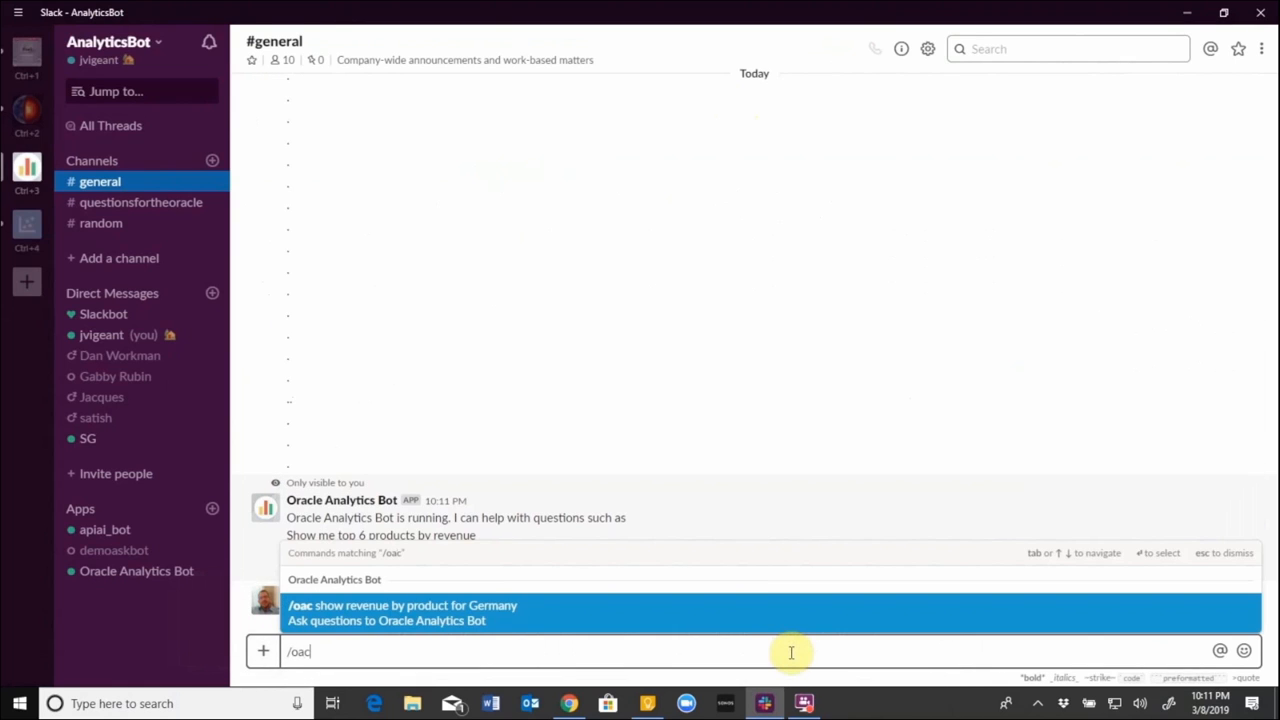
{"action": "type", "text": " show me the score for polit"}
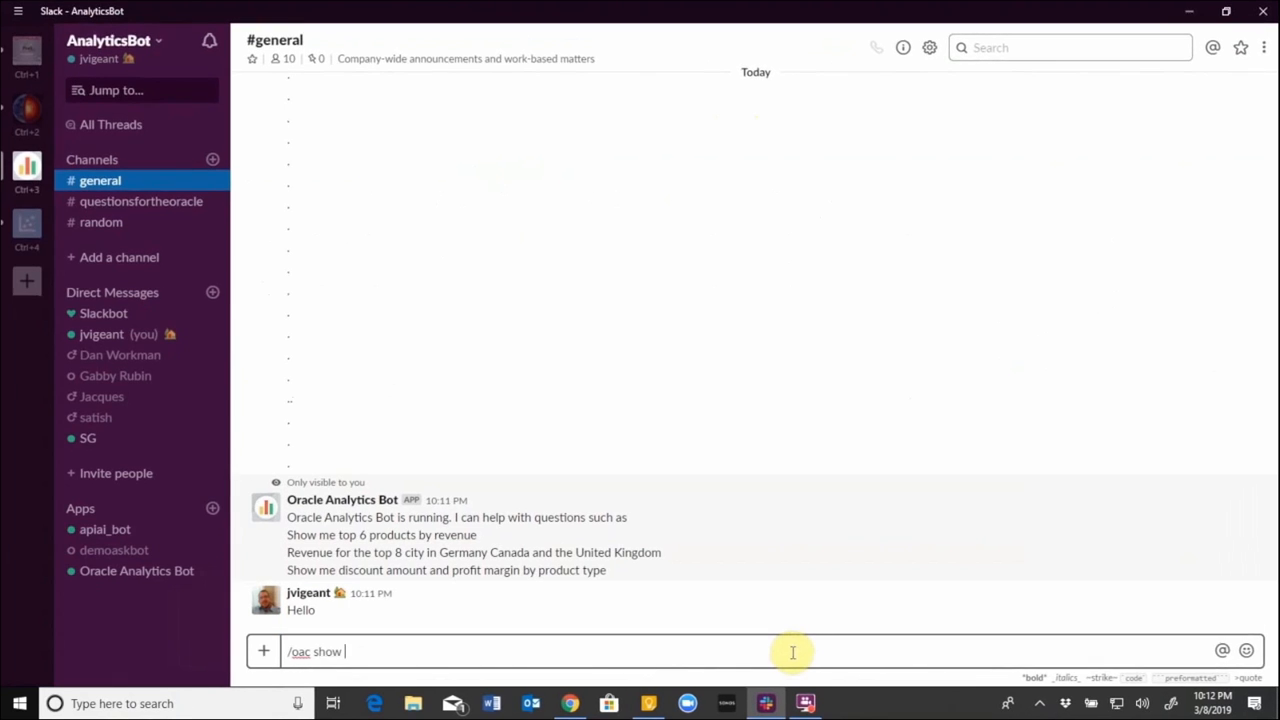
{"action": "type", "text": "cal afiliation in japan"}
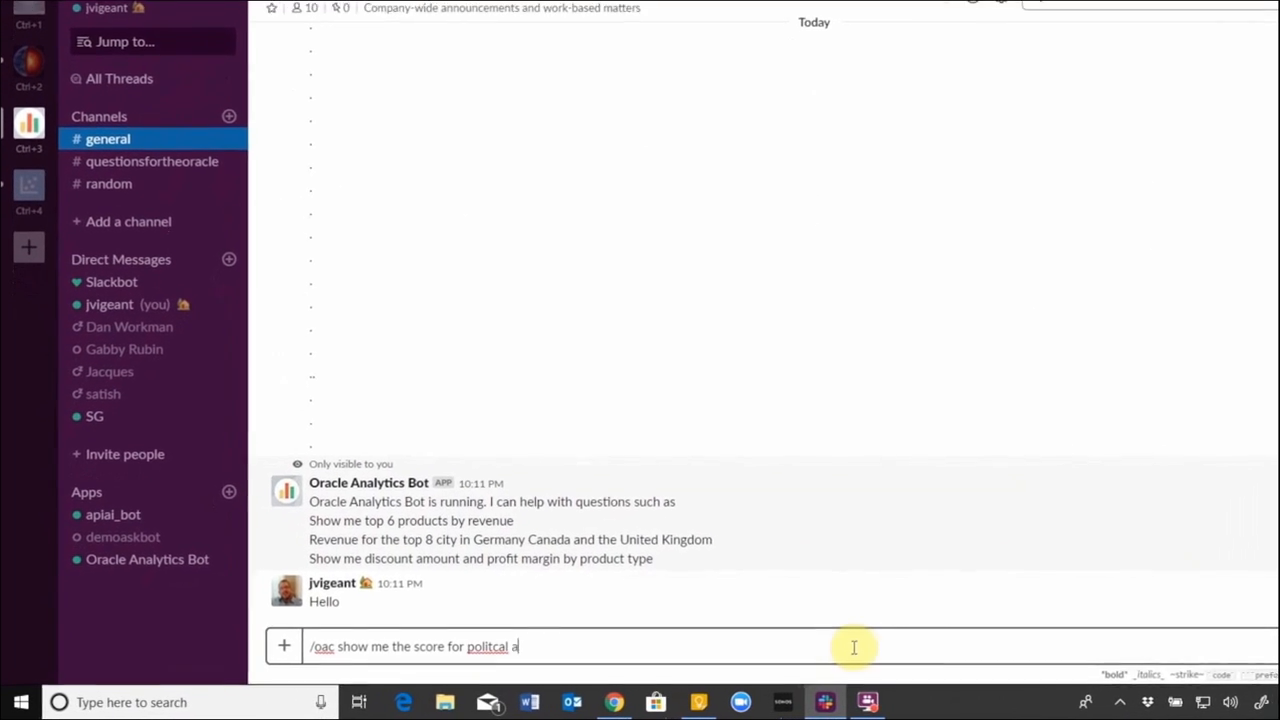
{"action": "type", "text": " and the UK"}
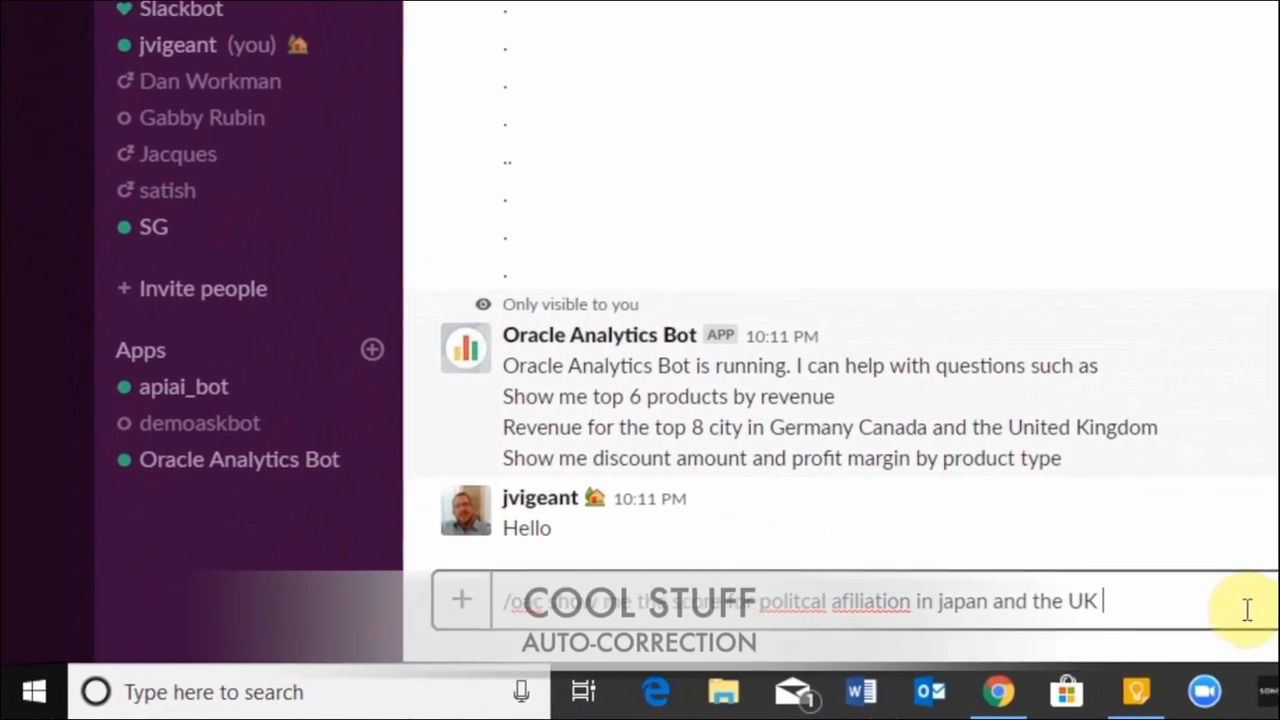
{"action": "key", "text": "Return"}
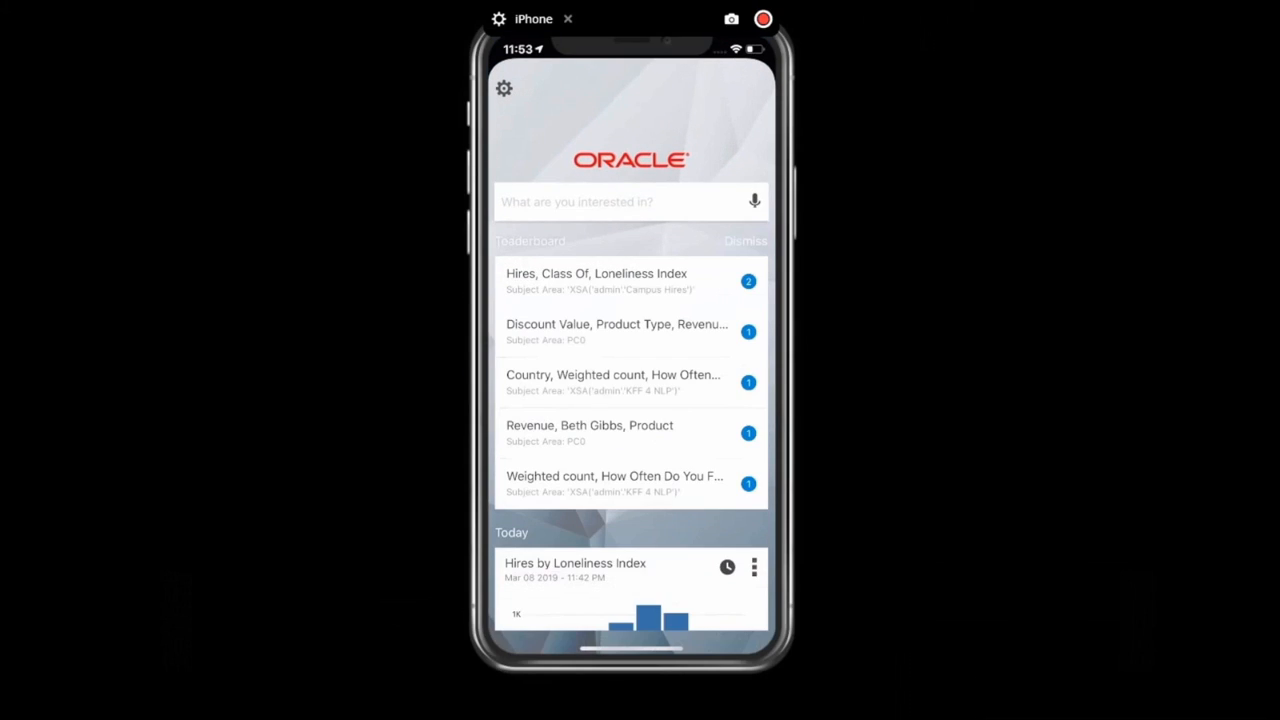
Step: Browse the feed in the Oracle mobile app and ask by voice for the happiness score by country
{"action": "scroll", "coordinate": [631, 400], "scroll_direction": "down", "scroll_amount": 5}
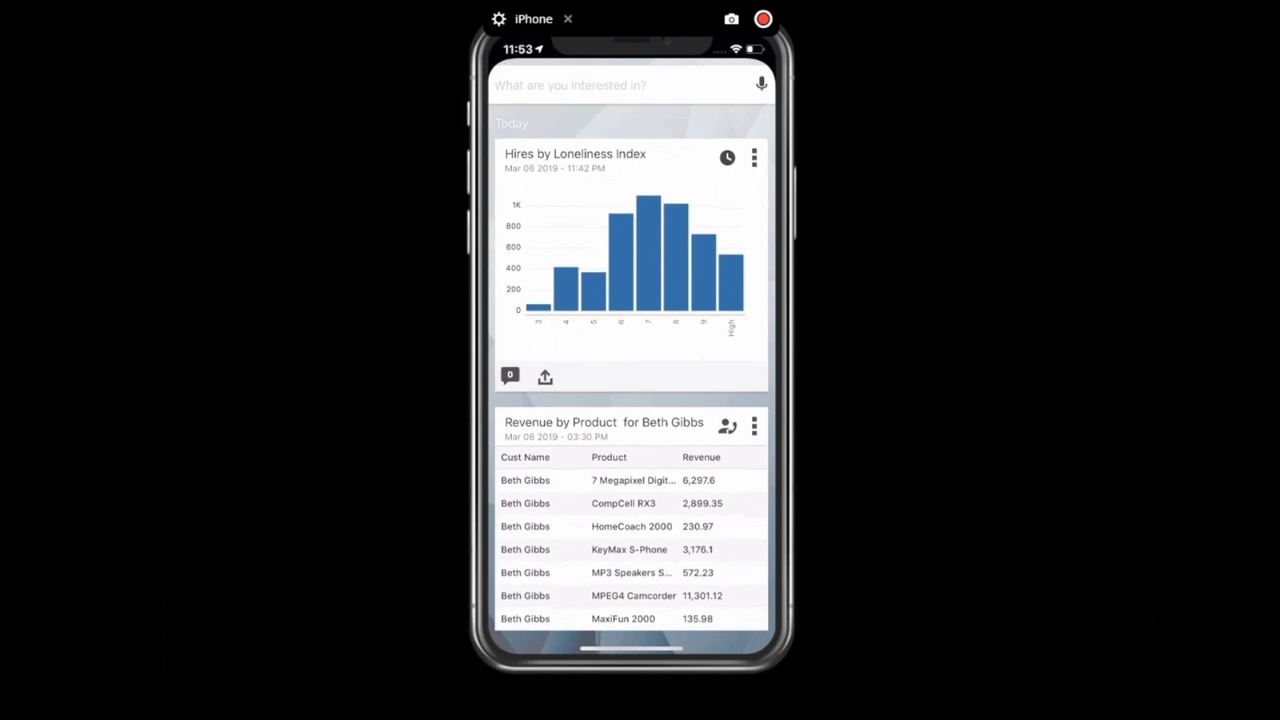
{"action": "scroll", "coordinate": [631, 367], "scroll_direction": "down", "scroll_amount": 5}
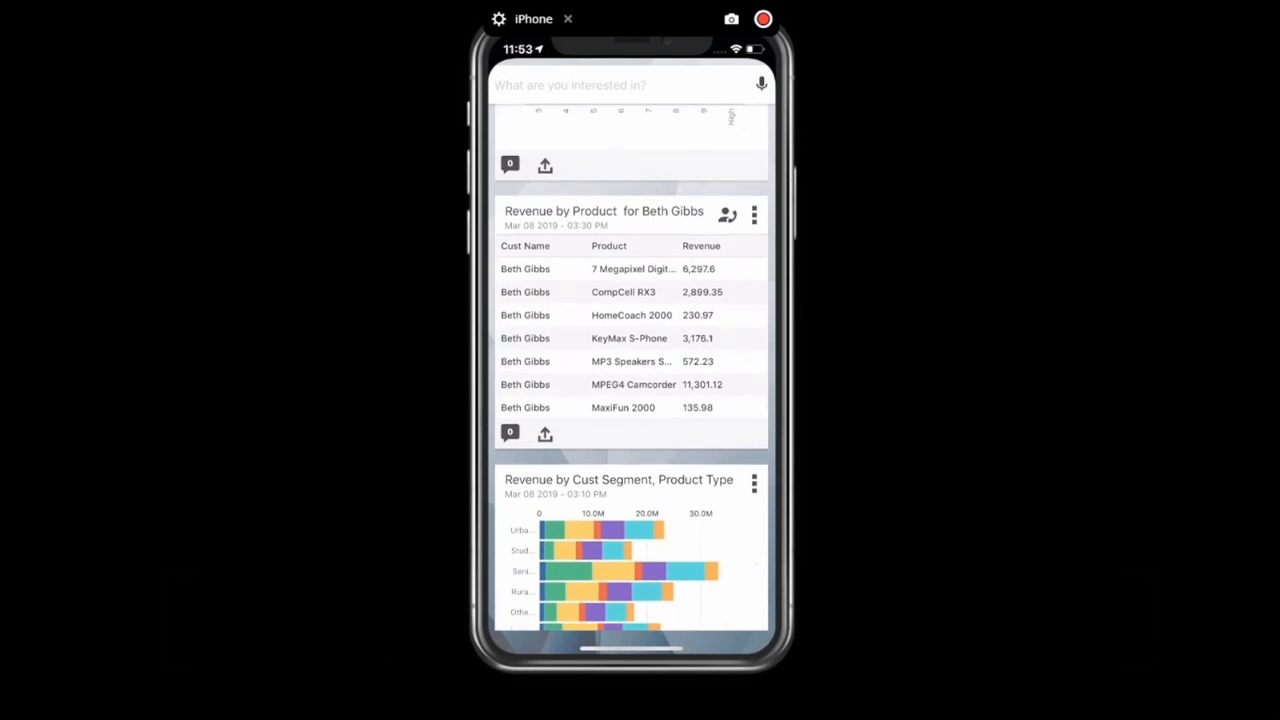
{"action": "scroll", "coordinate": [631, 367], "scroll_direction": "up", "scroll_amount": 10}
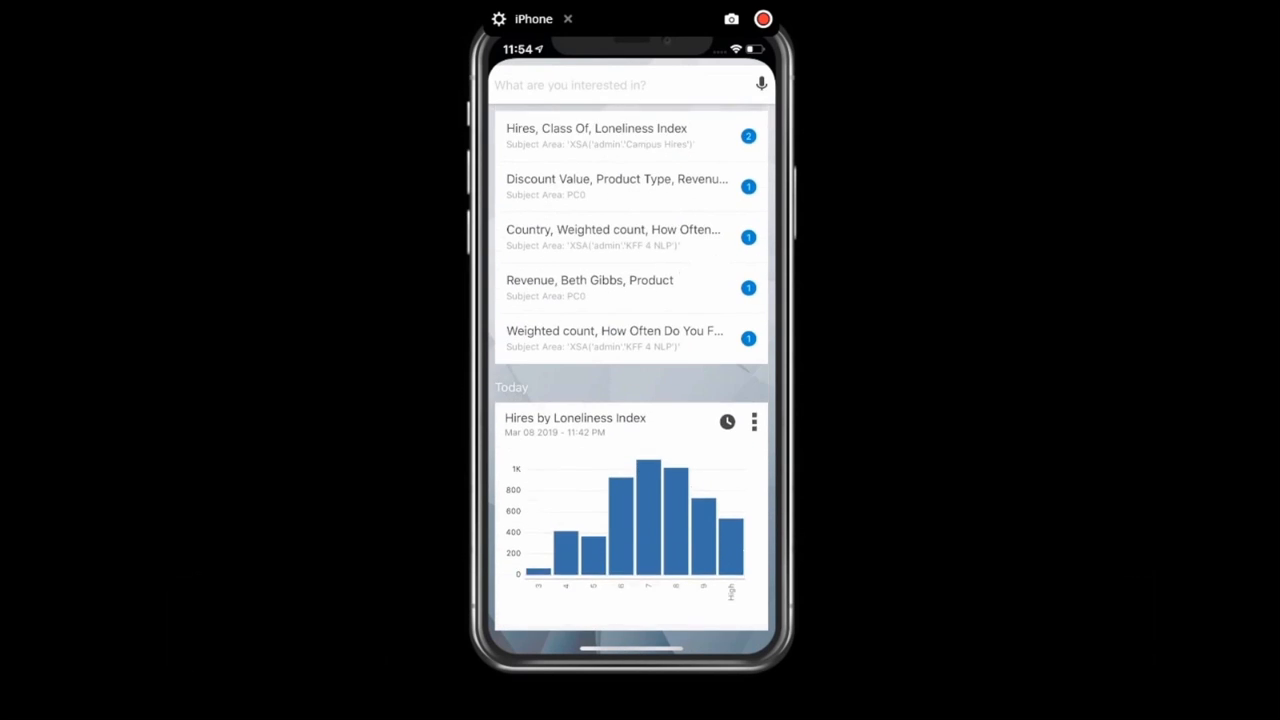
{"action": "left_click", "coordinate": [755, 201]}
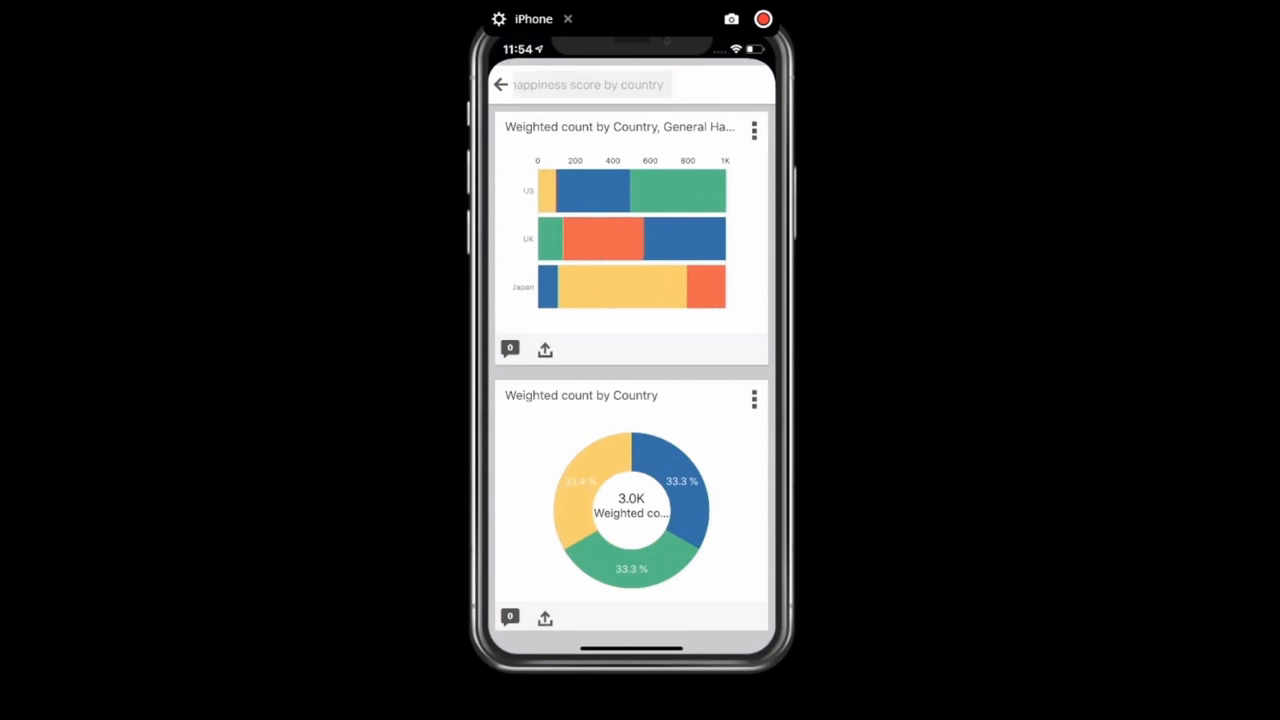
Step: Set a Bring Back reminder for tonight on the Weighted count by Country, General Happiness chart
{"action": "left_click_drag", "start_coordinate": [700, 240], "coordinate": [592, 240]}
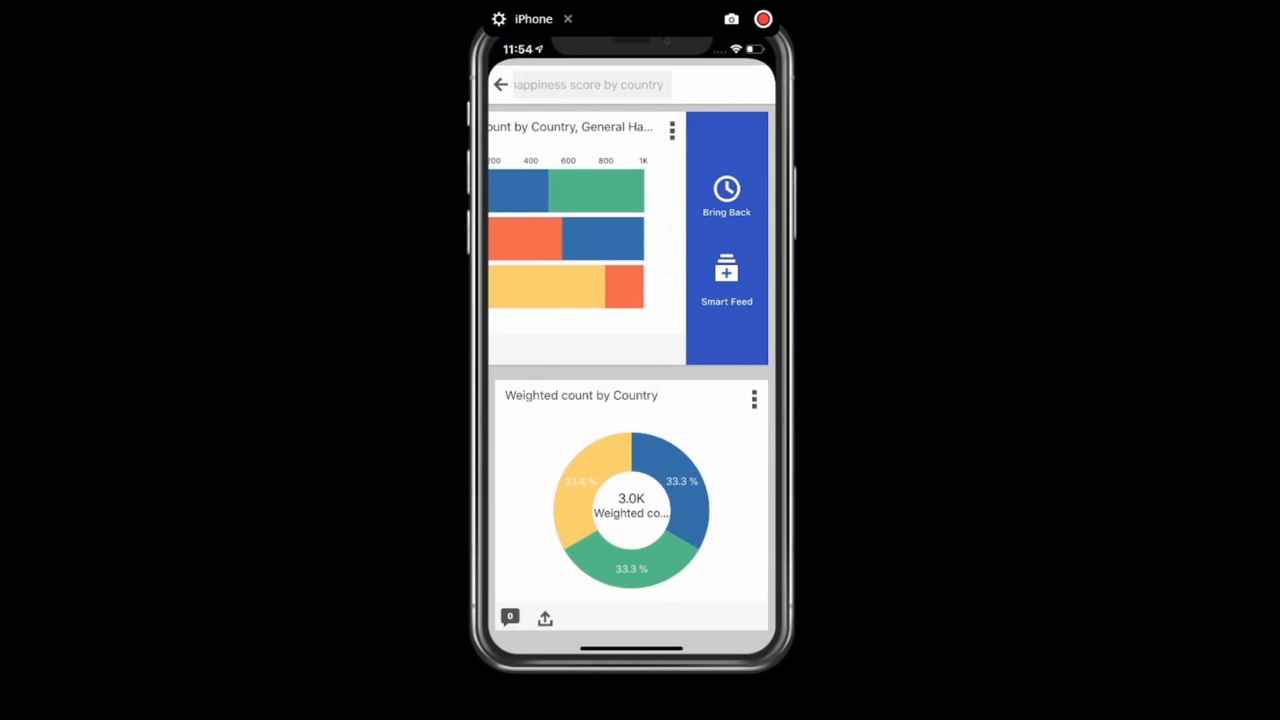
{"action": "left_click", "coordinate": [726, 195]}
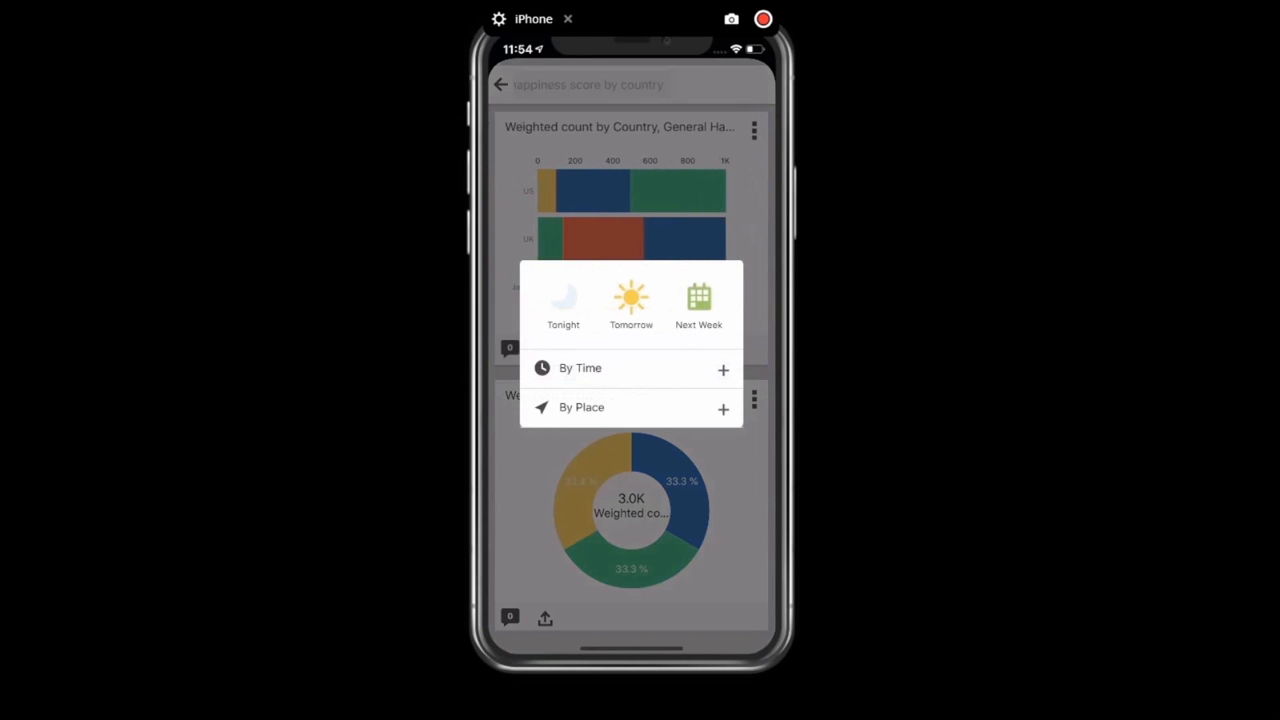
{"action": "left_click", "coordinate": [564, 303]}
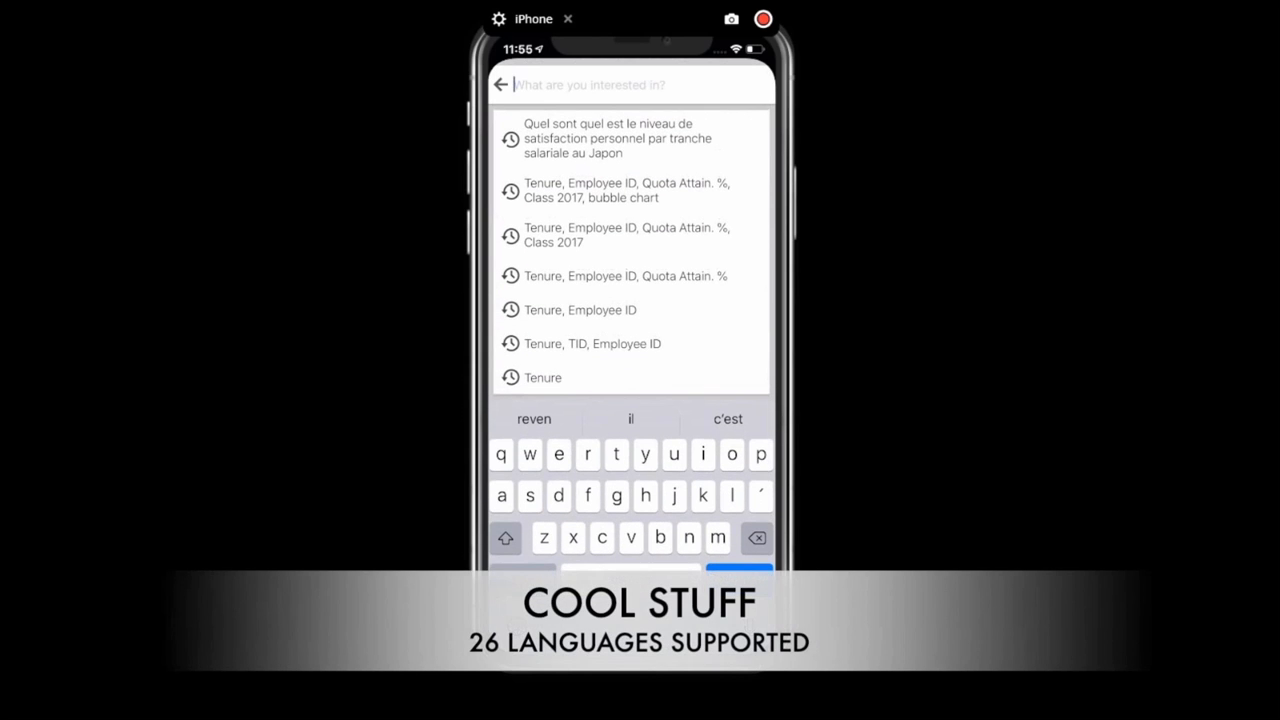
Step: Ask by voice in French "Quelle est le niveau de satisfaction personnel par tranche salariale au Japon" and run the search
{"action": "left_click", "coordinate": [747, 624]}
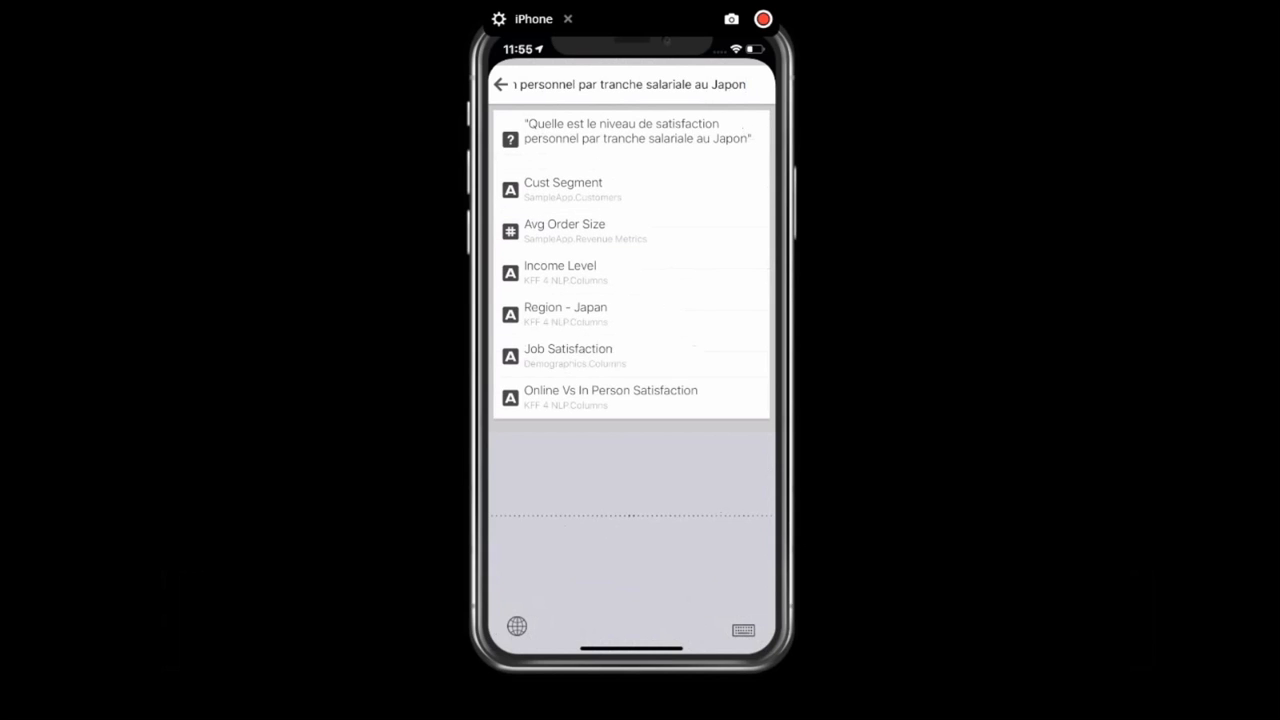
{"action": "left_click", "coordinate": [743, 630]}
{"action": "left_click", "coordinate": [739, 578]}
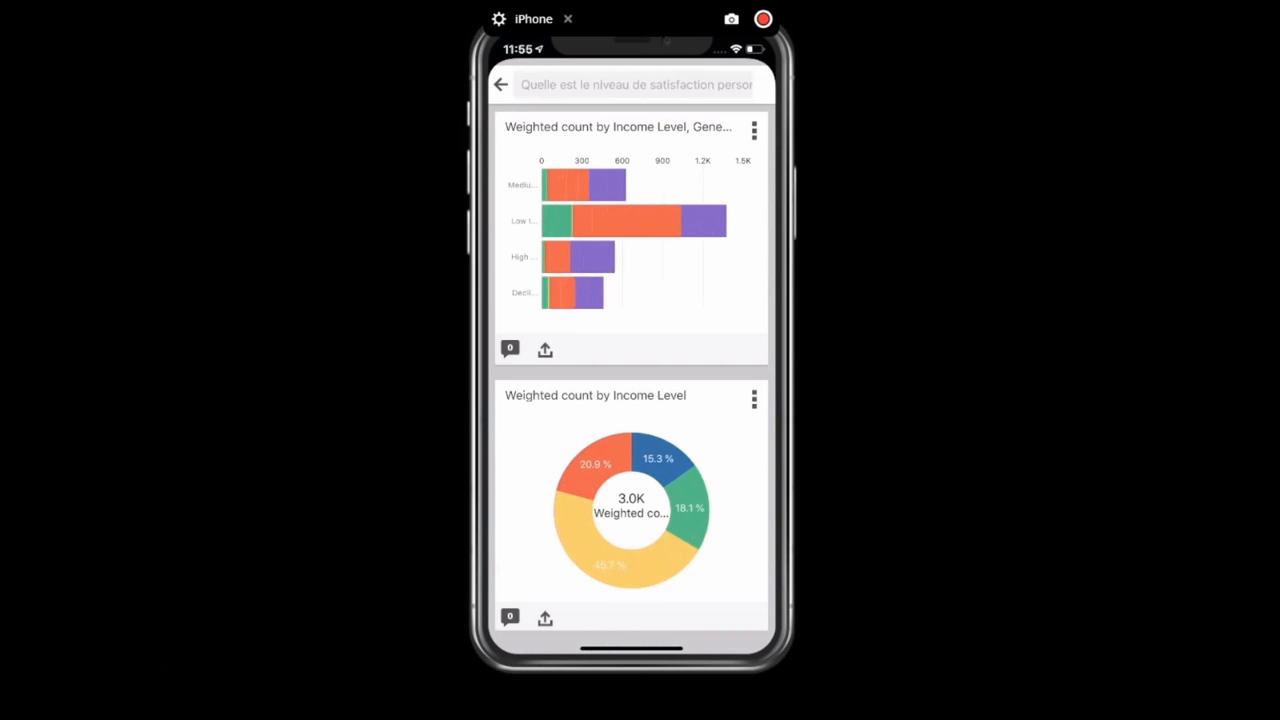
Step: Open the Weighted count by Income Level bar chart, examine its available filters, and return to the search results
{"action": "left_click", "coordinate": [632, 238]}
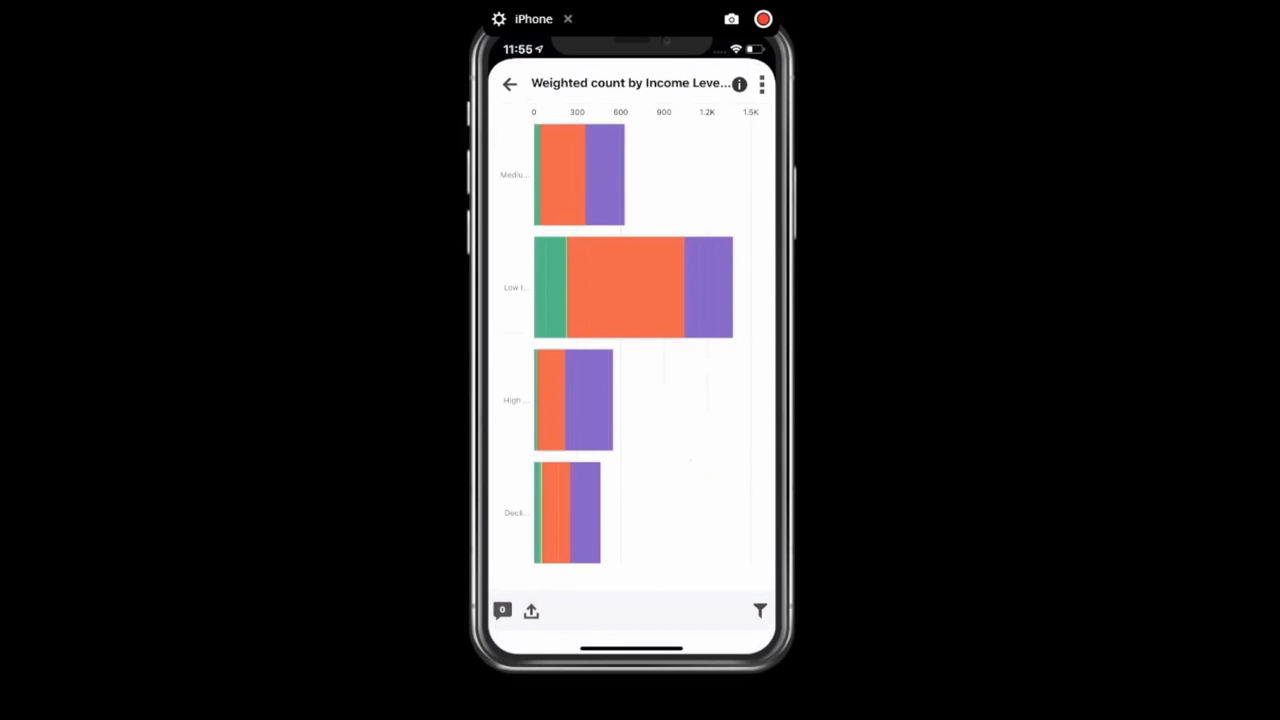
{"action": "left_click", "coordinate": [760, 610]}
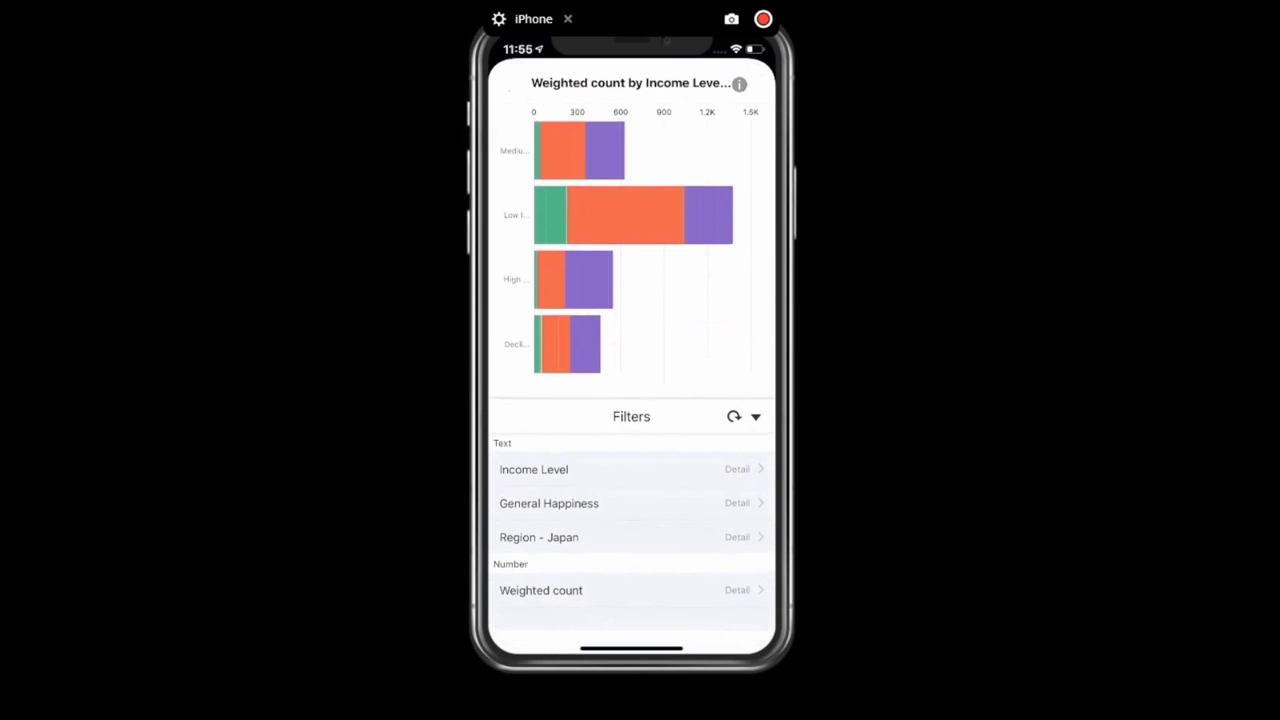
{"action": "left_click", "coordinate": [756, 417]}
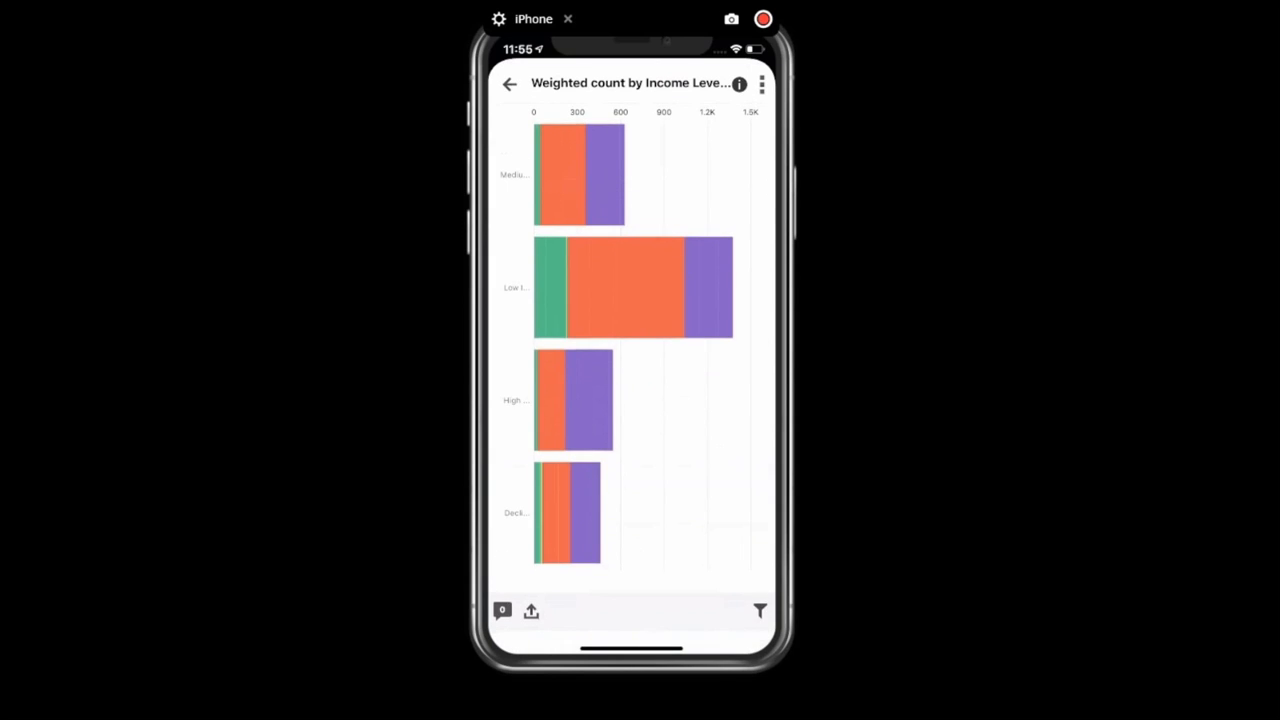
{"action": "left_click", "coordinate": [511, 85]}
Step: Set the Weighted count by Income Level bar chart to be brought back by place, choosing Japan as the location
{"action": "left_click_drag", "start_coordinate": [700, 240], "coordinate": [618, 240]}
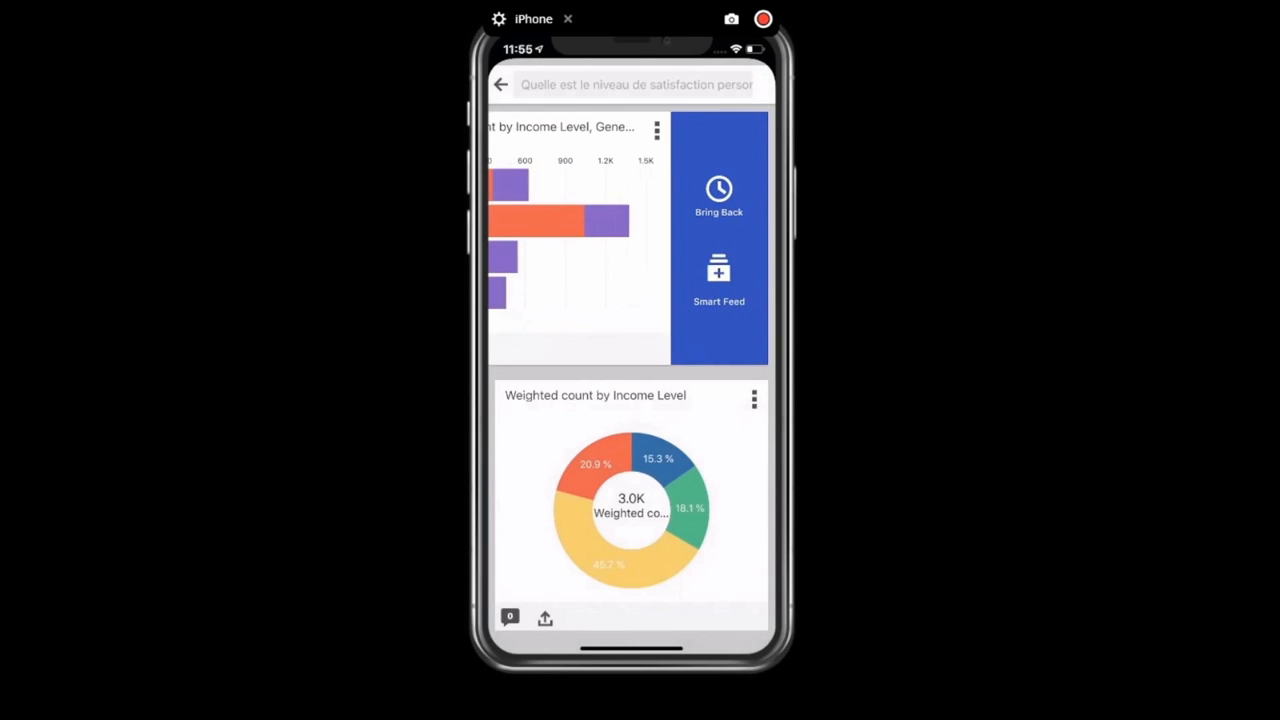
{"action": "left_click", "coordinate": [726, 200]}
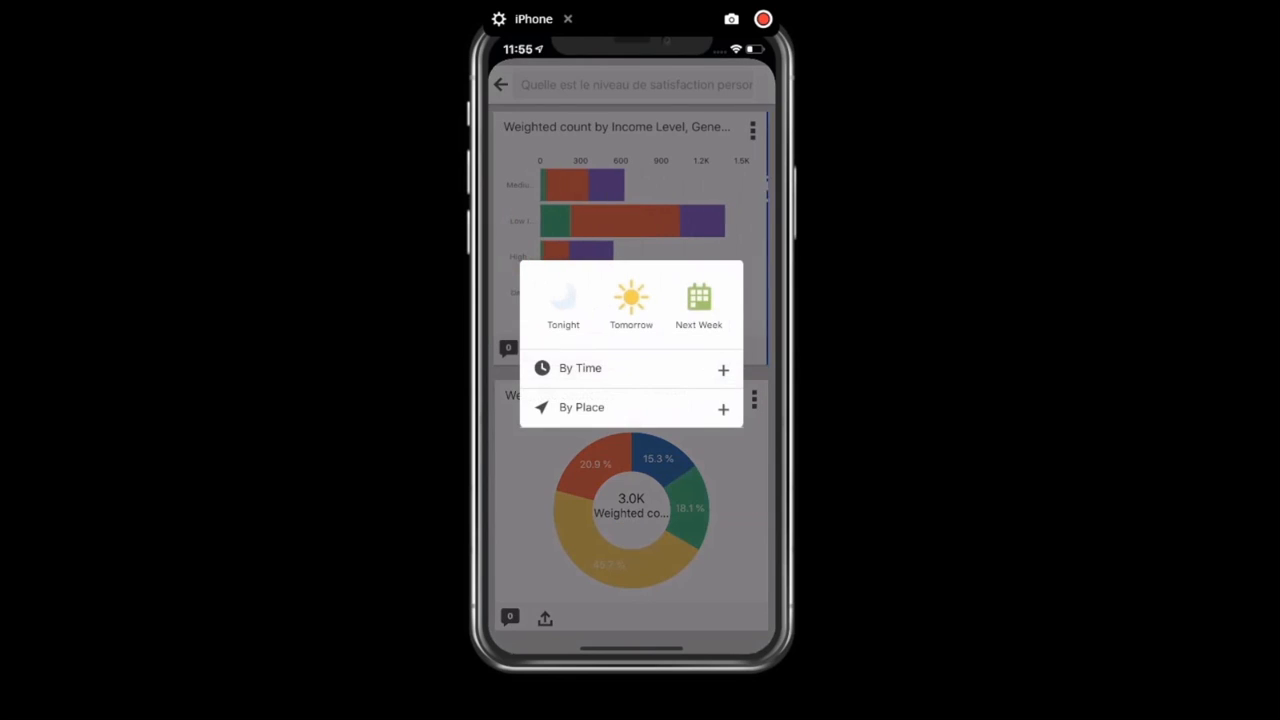
{"action": "left_click", "coordinate": [723, 409]}
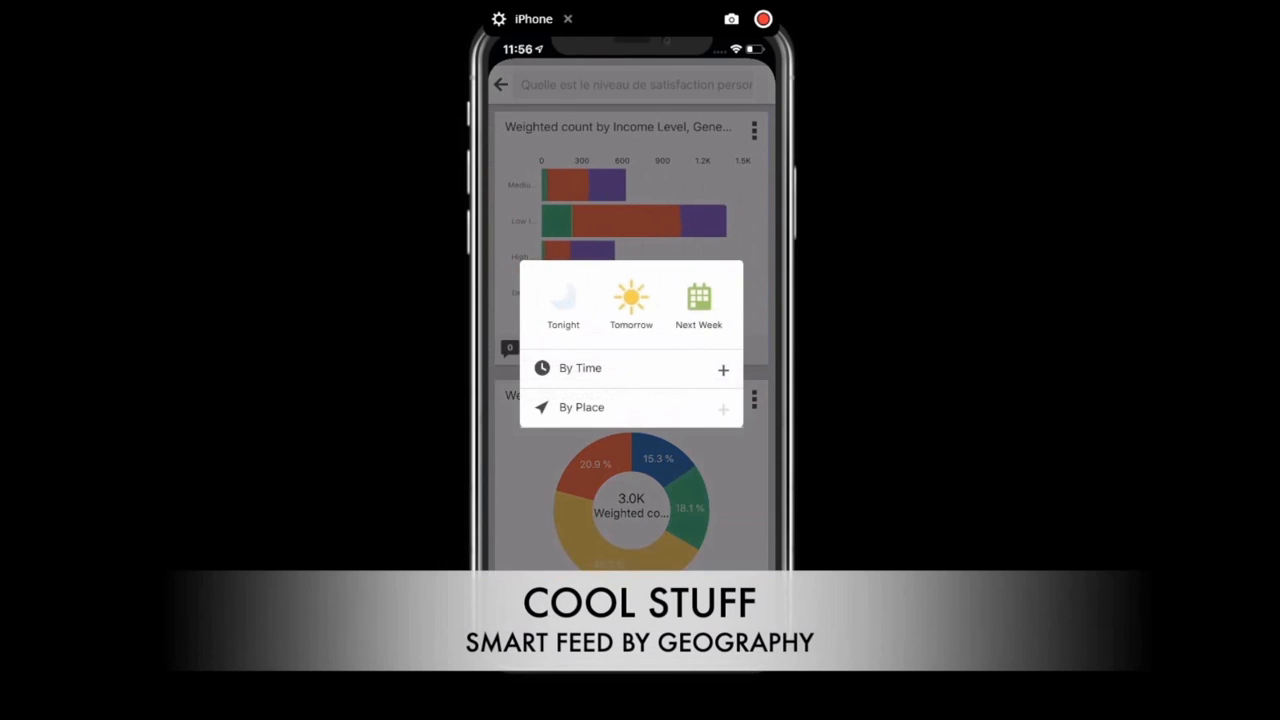
{"action": "type", "text": "ja"}
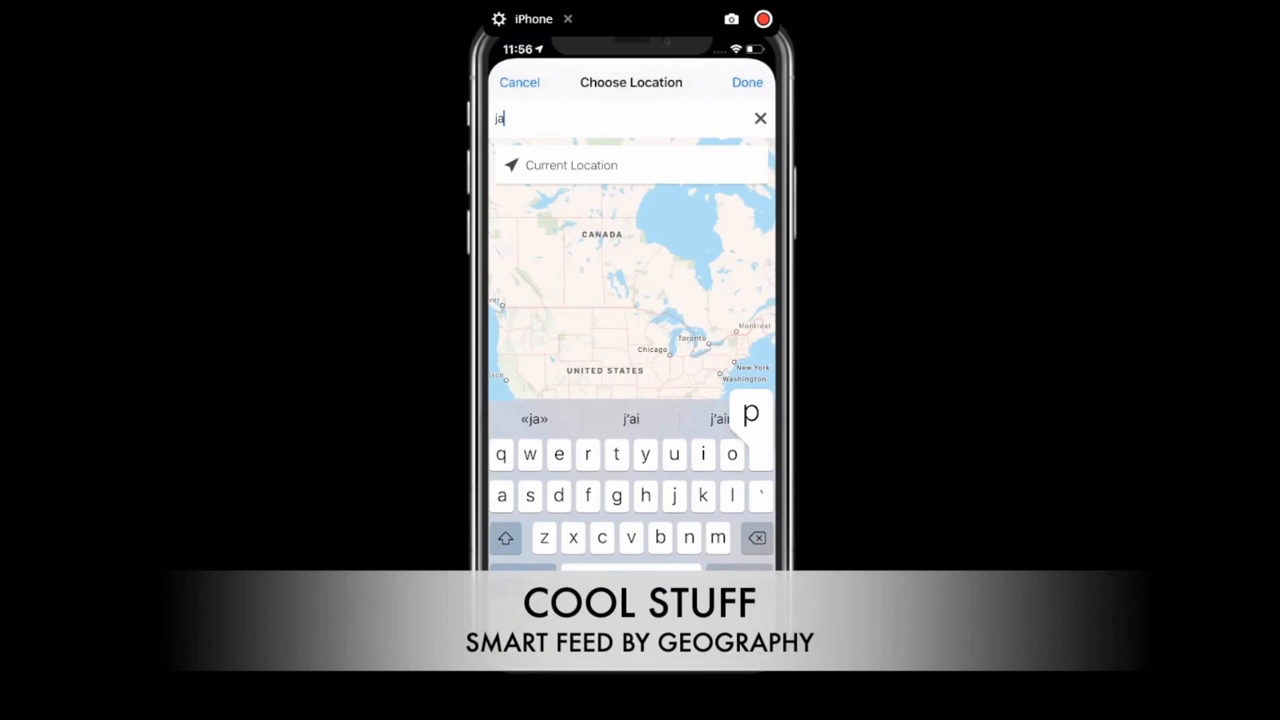
{"action": "type", "text": "pan"}
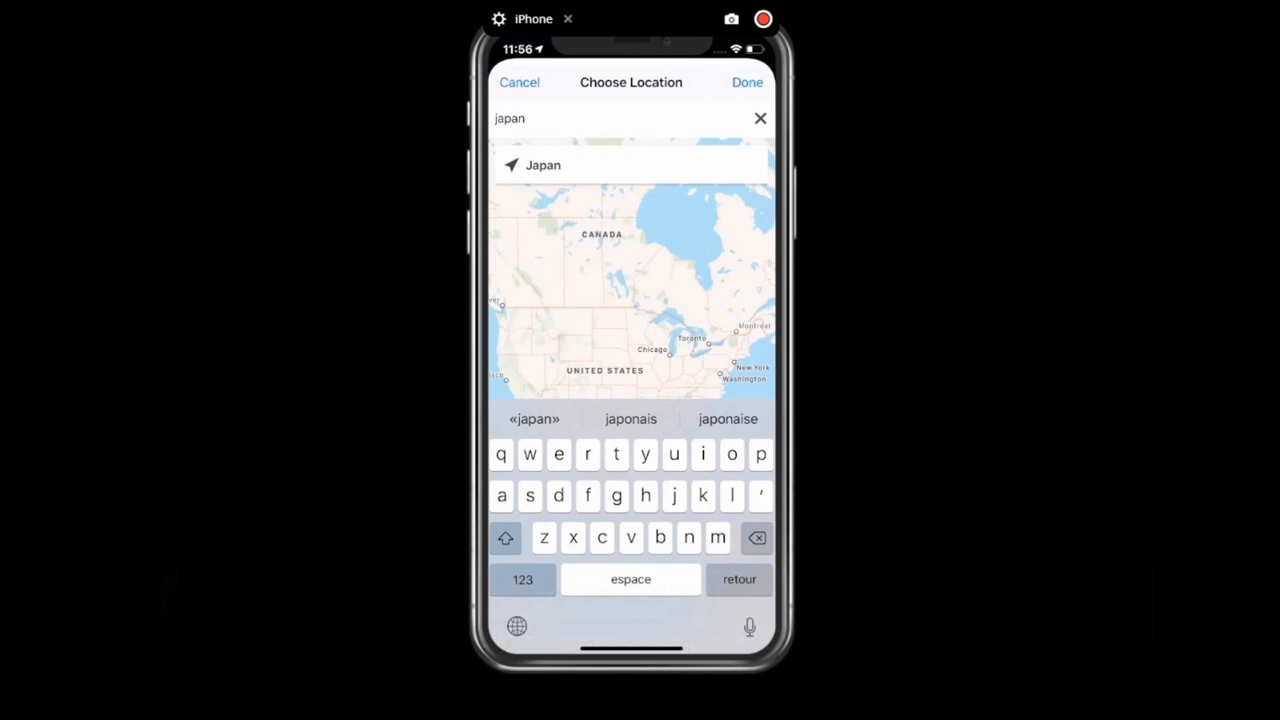
{"action": "left_click", "coordinate": [543, 165]}
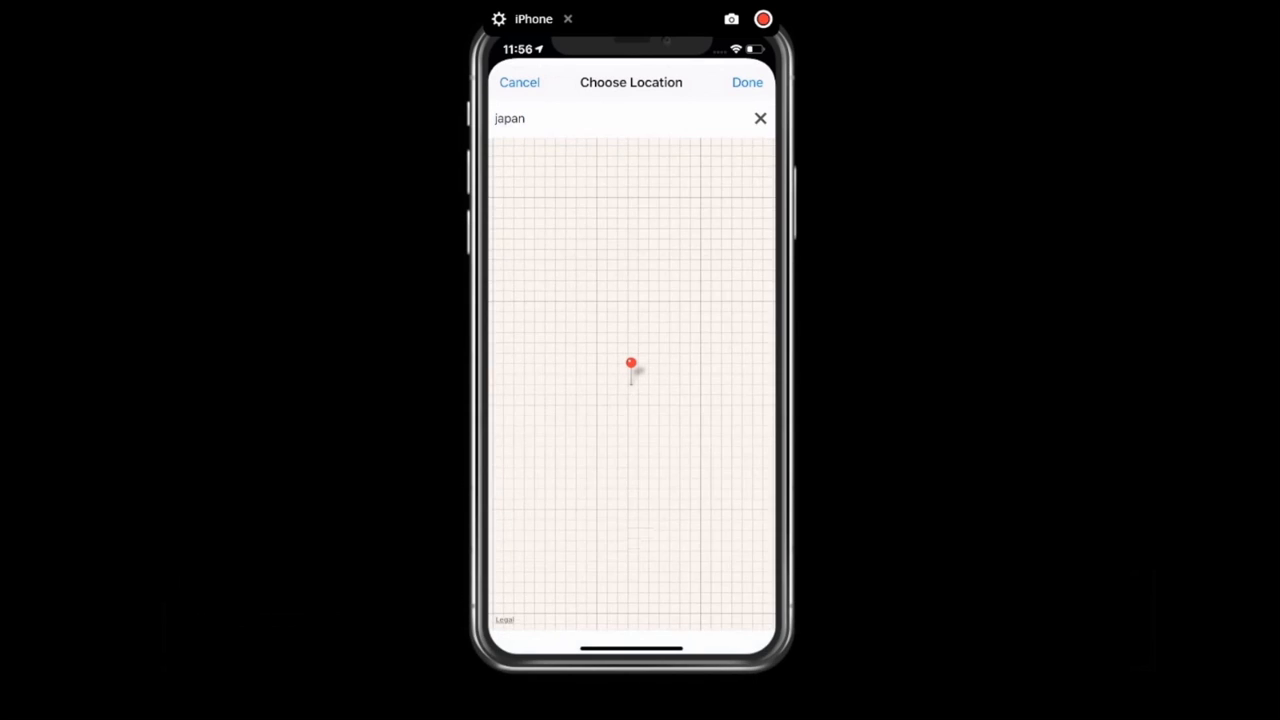